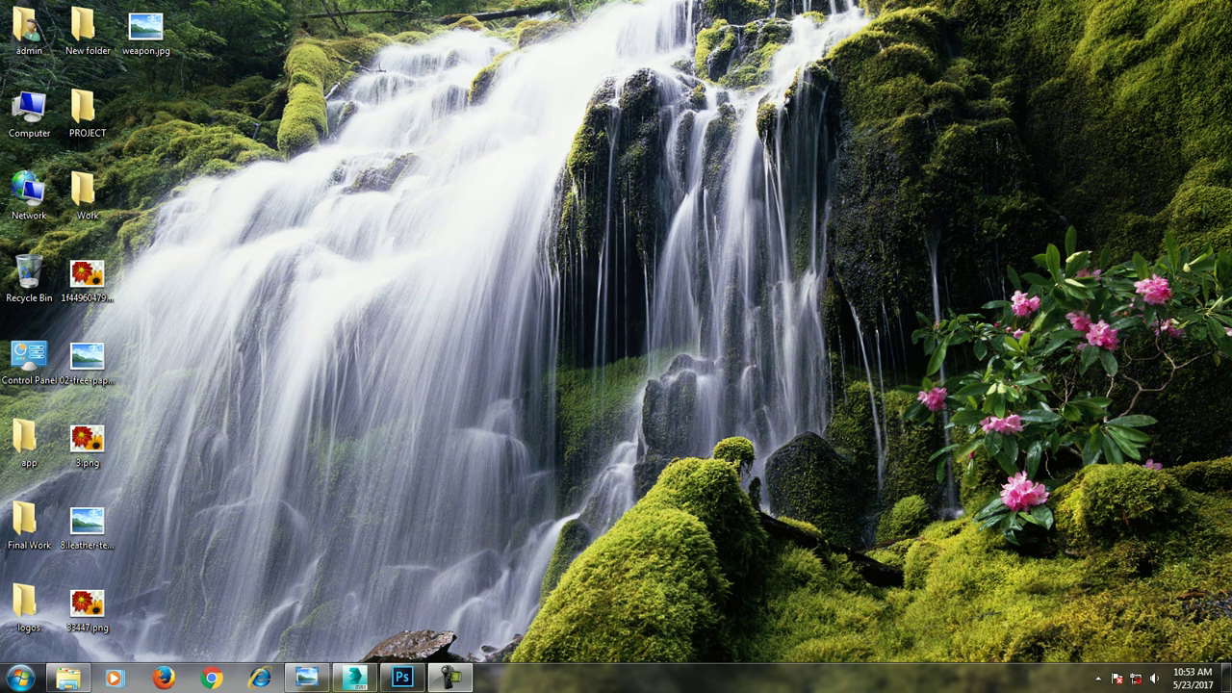
Launch Notepad, write 'this tutorial we will Model a weapon in 3dsmax. Lets get started', then show the desktop
key("super+r")
type("n")
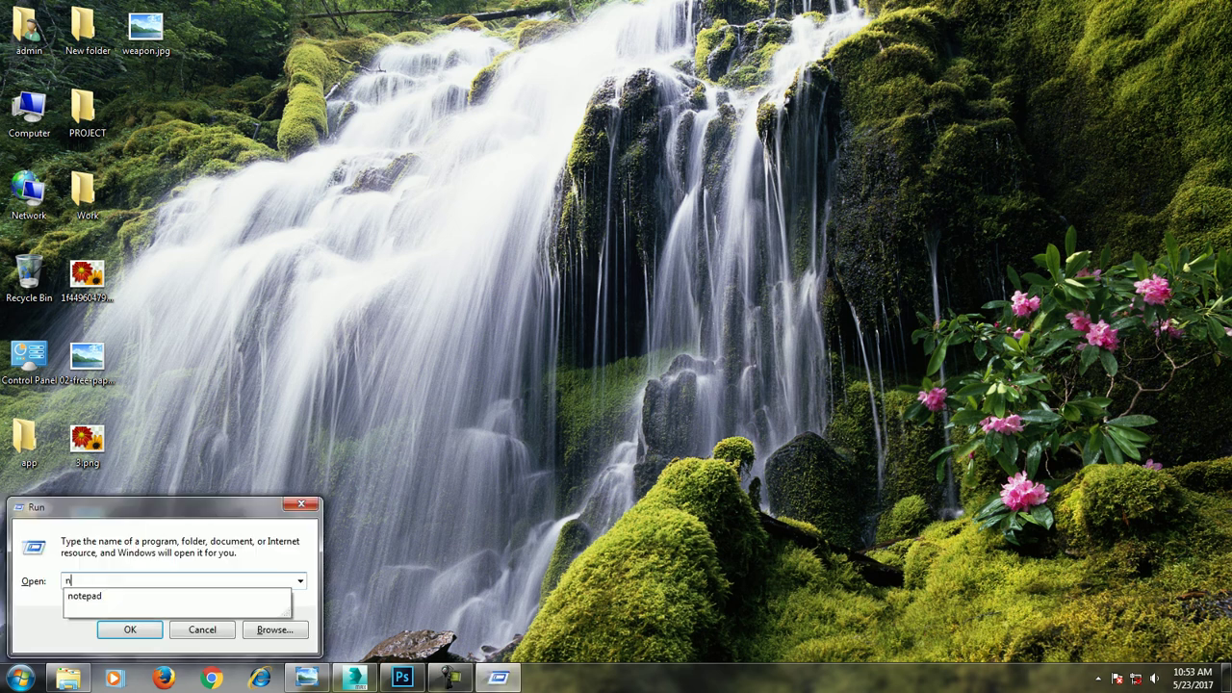
key("Down")
key("Return")
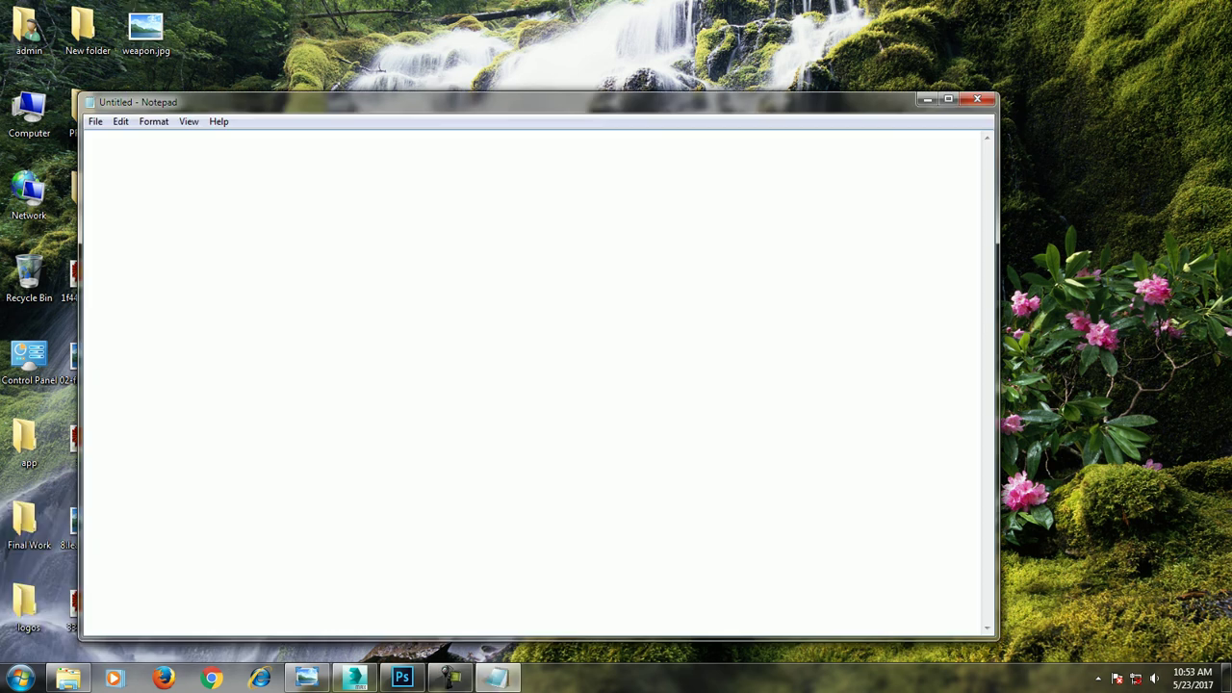
type("In this t")
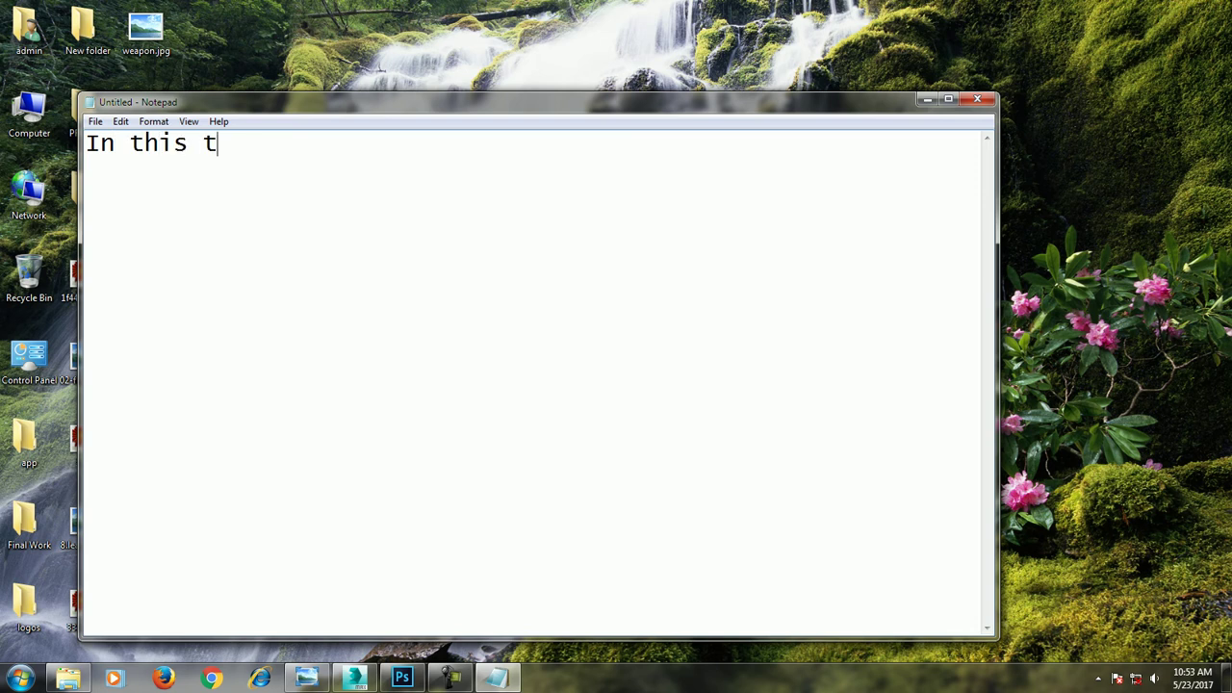
type("utorial we will M")
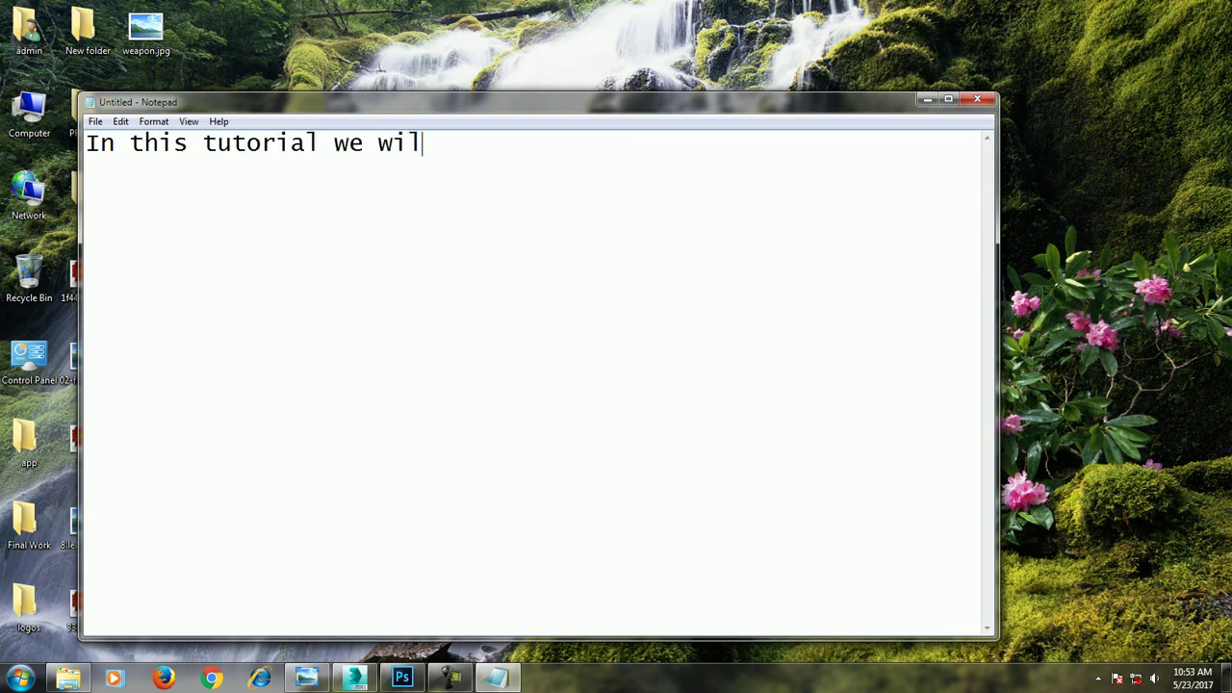
type("odel ")
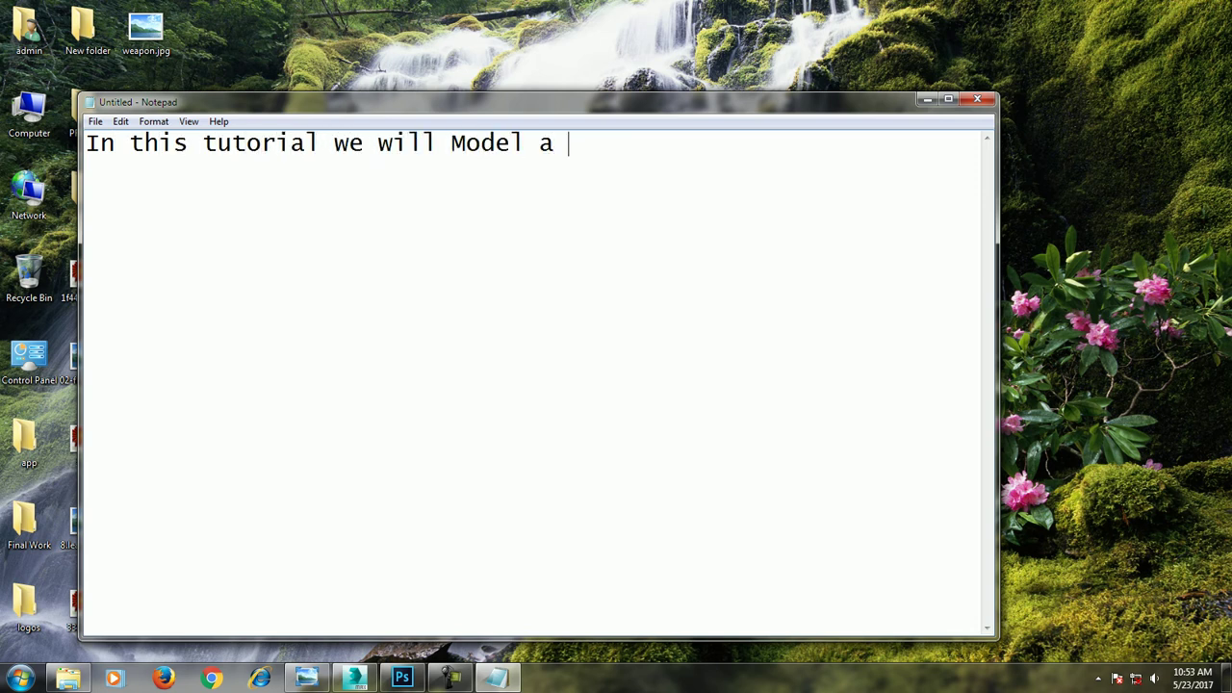
type("a weapon in 3dsmax.  Let")
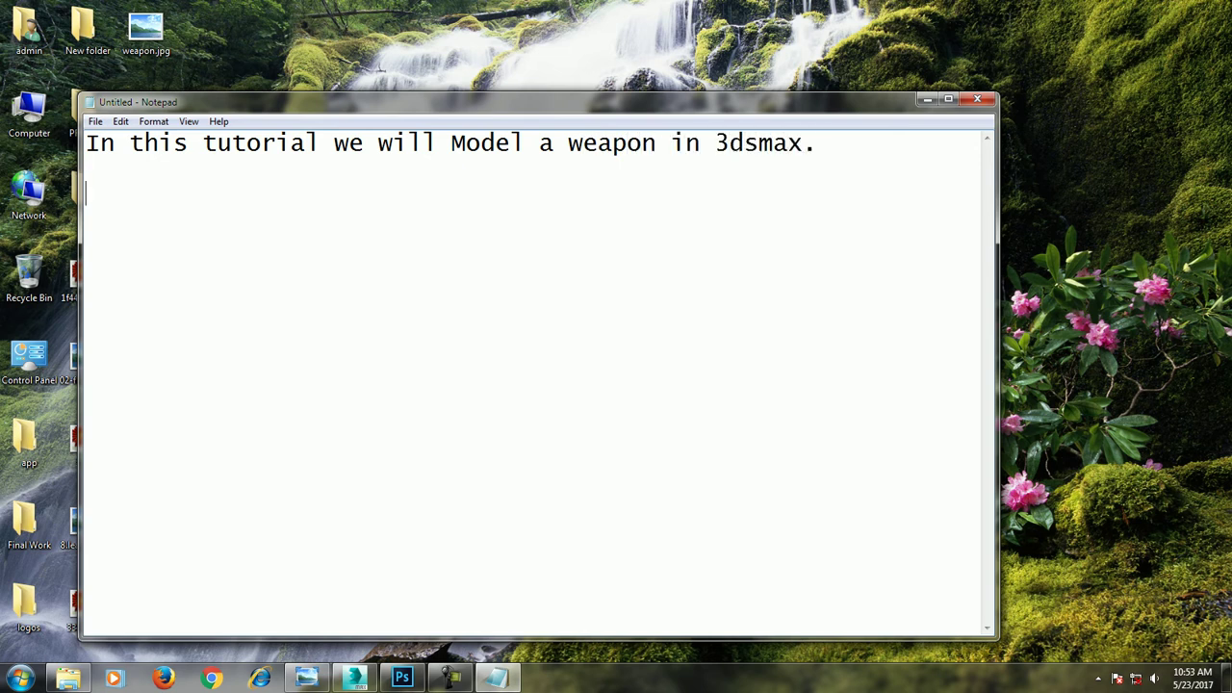
type("s ge")
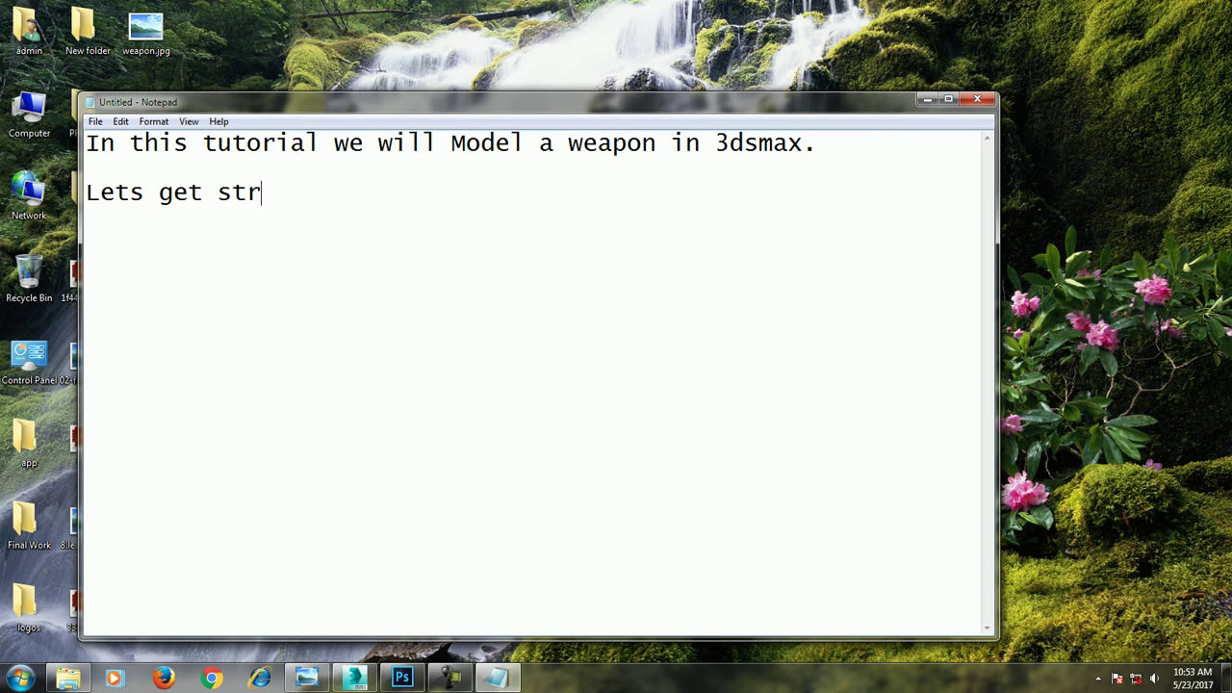
type("t started..")
key("super+d")
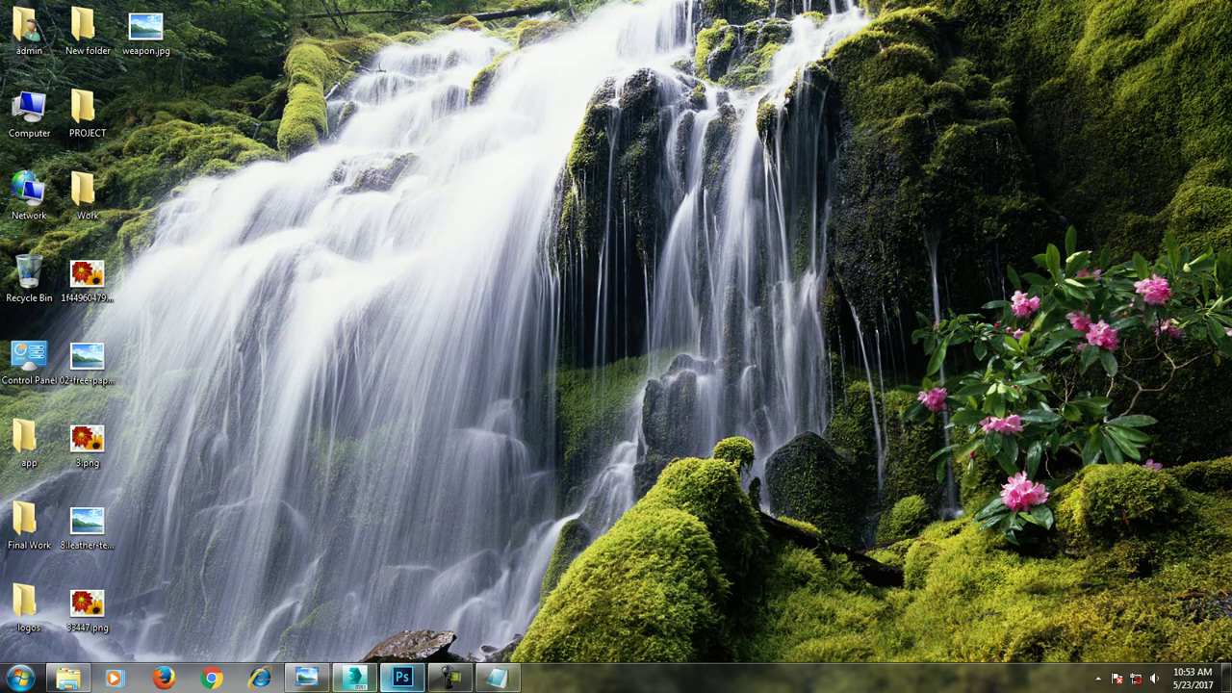
Back in 3ds Max, draw a plane in the maximized Front viewport
left_click(355, 678)
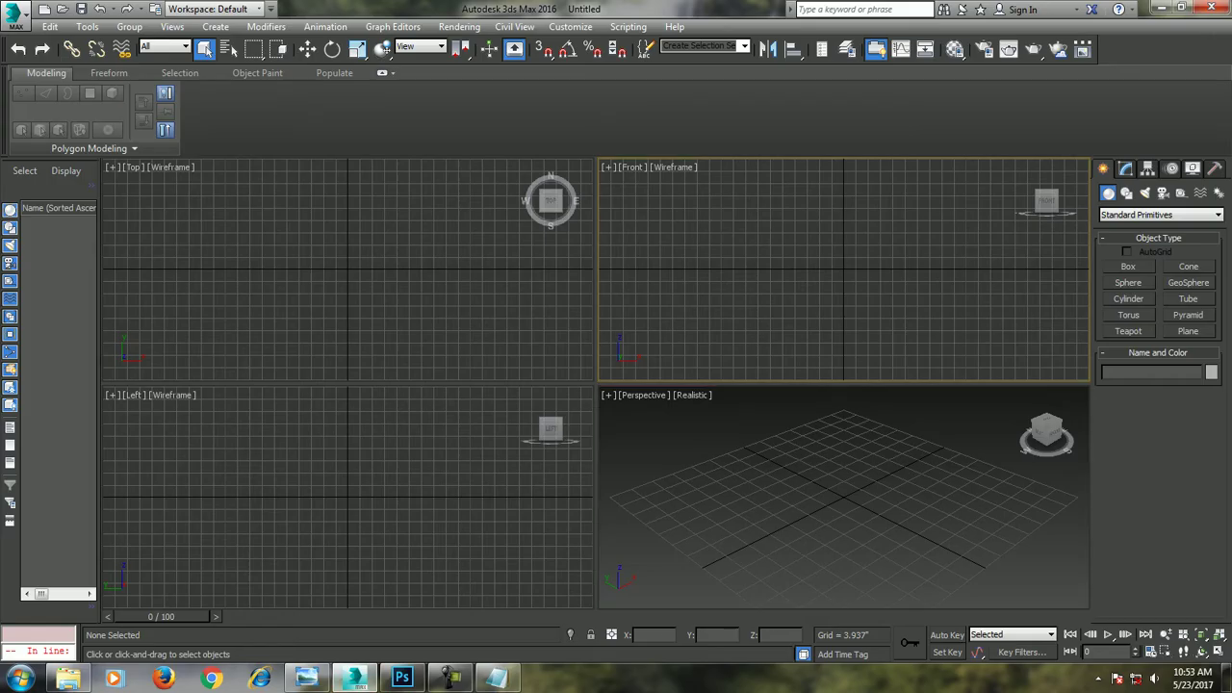
left_click(1188, 331)
key("alt+w")
mouse_move(459, 164)
left_mouse_down()
mouse_move(539, 171)
mouse_move(782, 609)
left_mouse_up()
key("w")
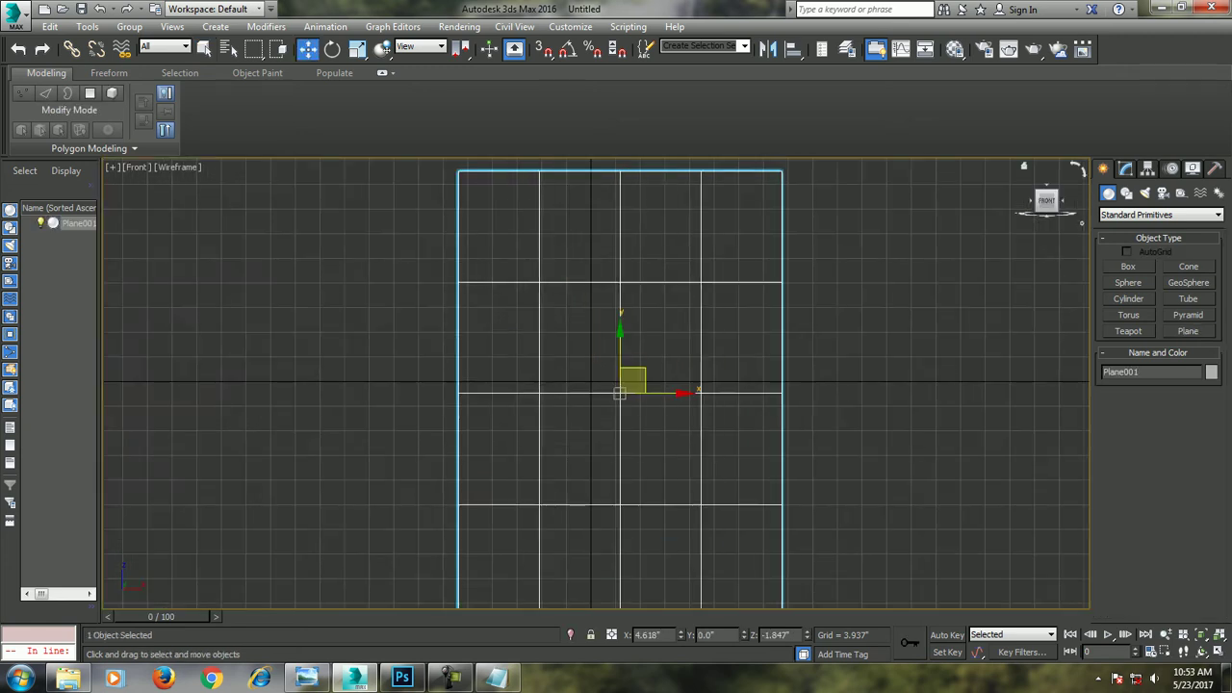
key("alt+w")
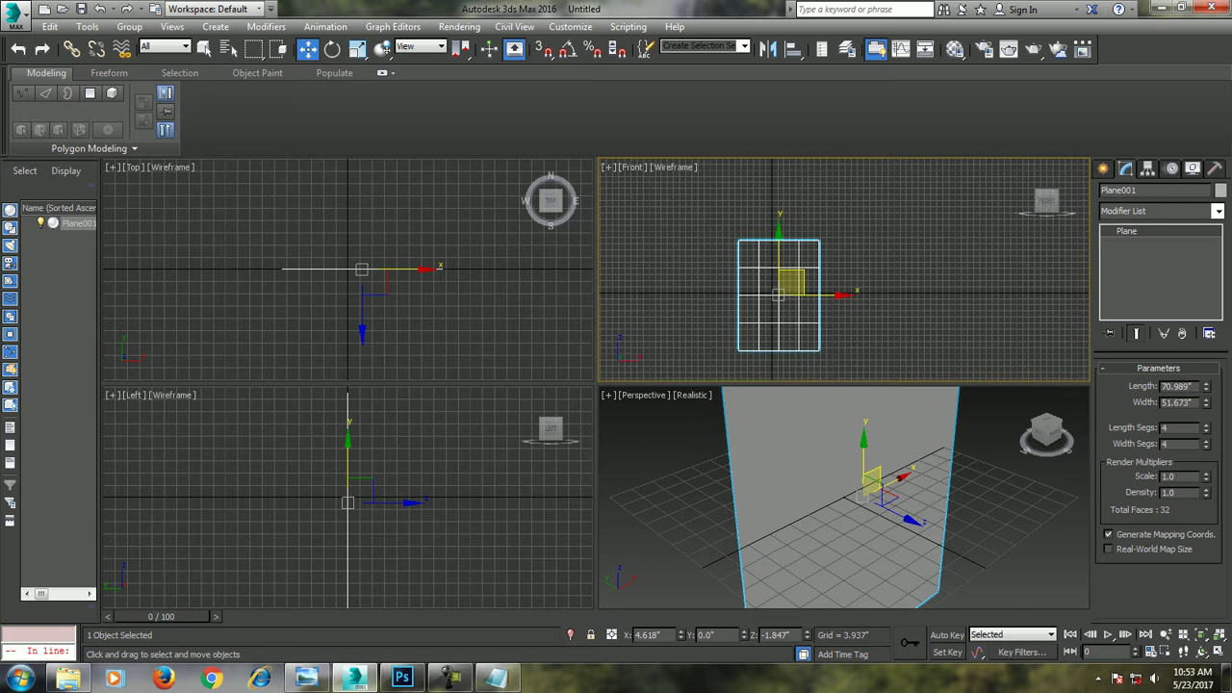
key("alt+w")
Set the plane's Length to 527 and Width to 238
left_click(1177, 387)
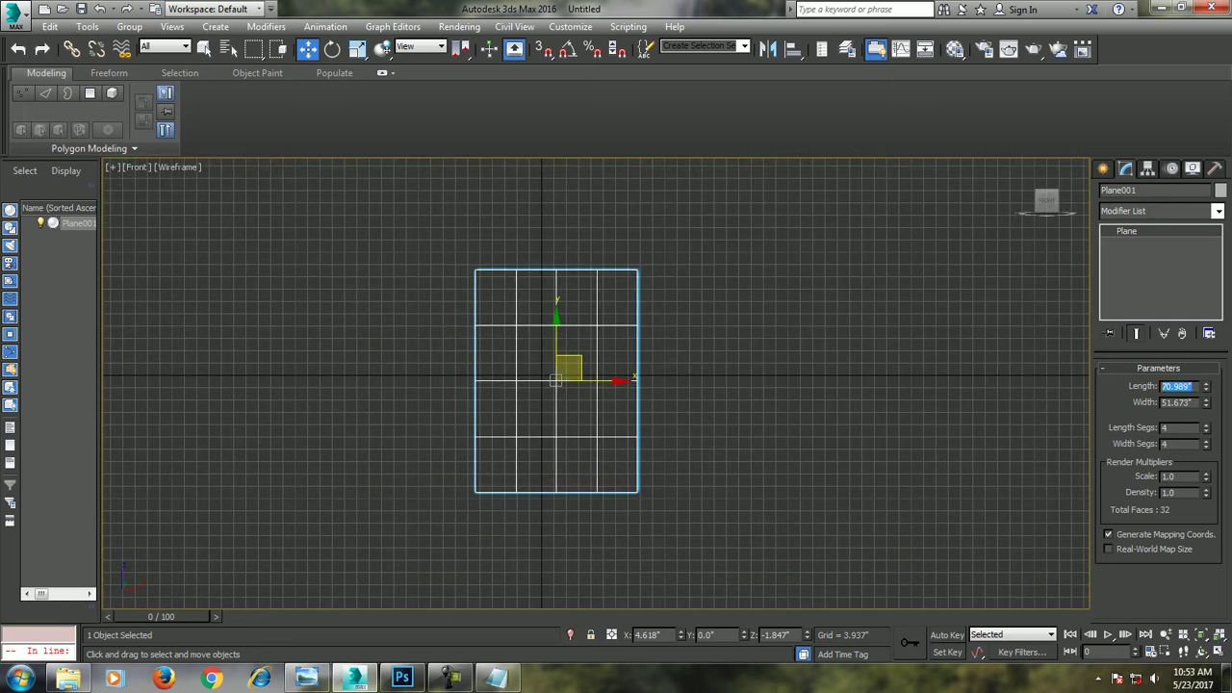
type("527")
key("Tab")
type("2")
key("Return")
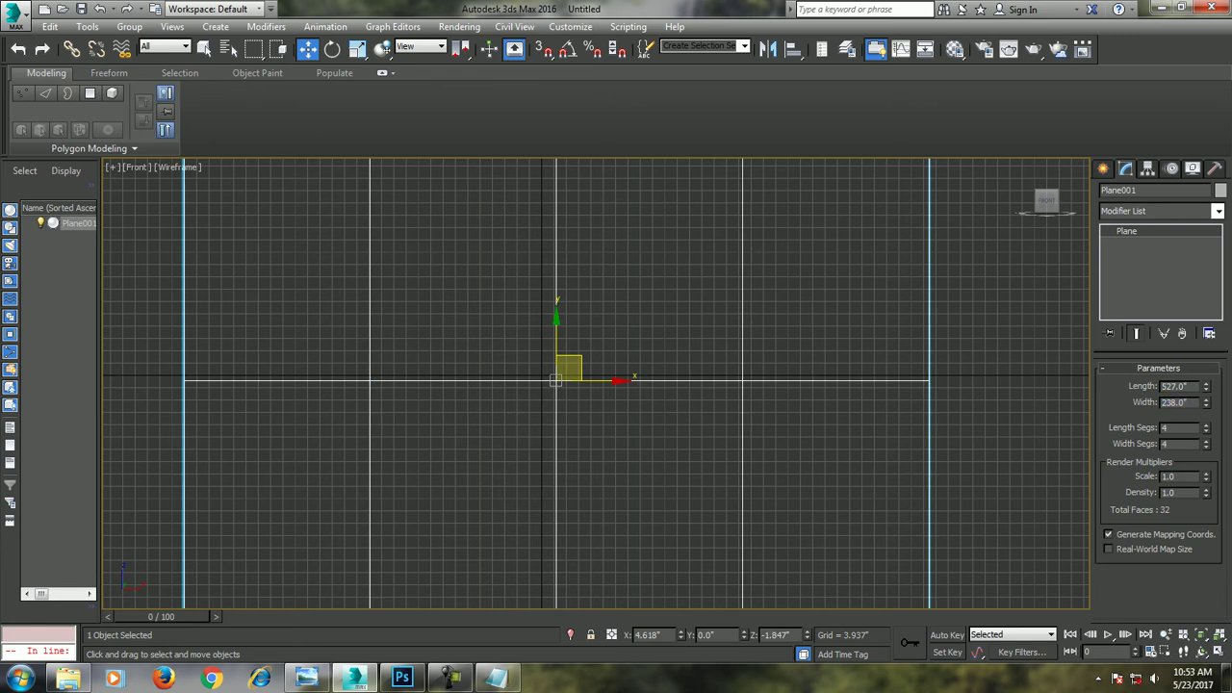
left_click(624, 328)
scroll(624, 327, "down", 10)
left_click(622, 329)
scroll(597, 383, "up", 5)
Scale the plane down uniformly to about 68% and raise it along Z
key("r")
scroll(578, 390, "down", 5)
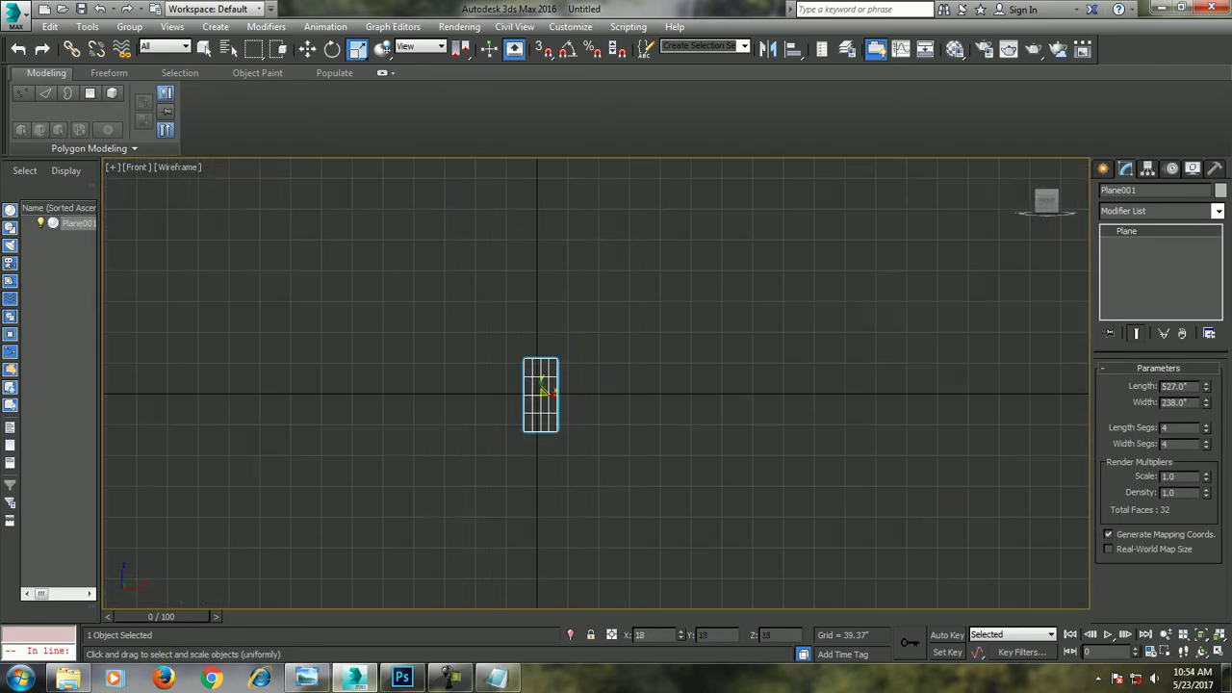
key("w")
key("alt+w")
key("alt+w")
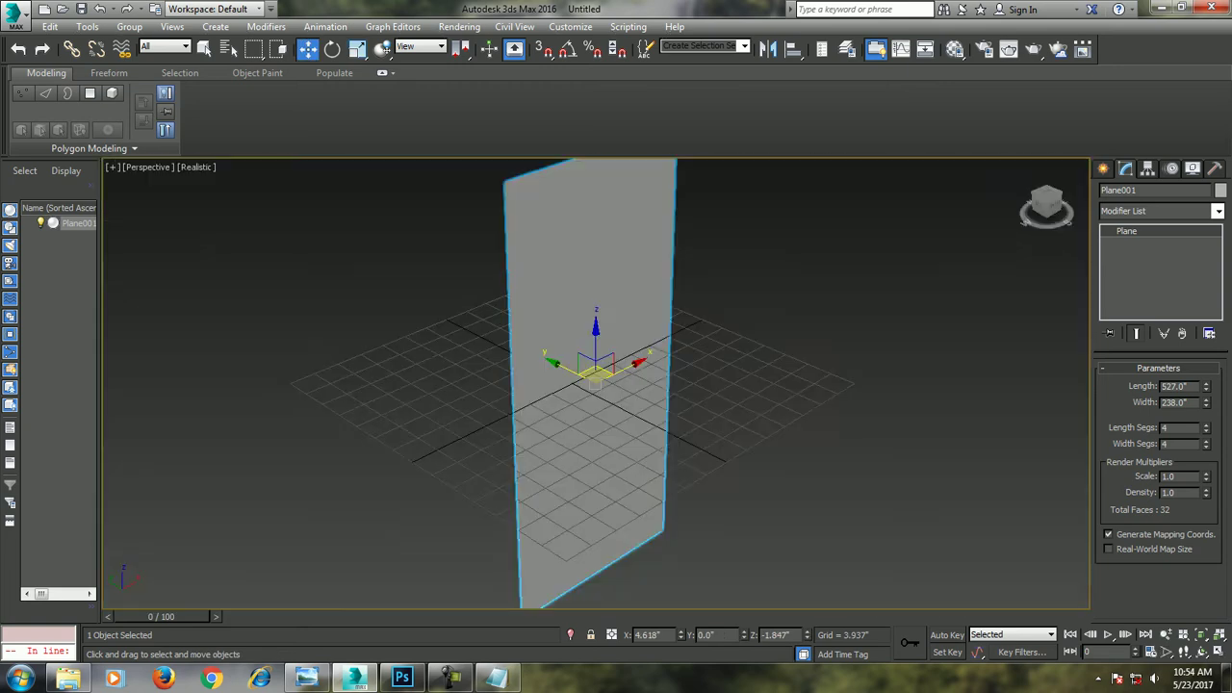
middle_click_drag(597, 385, 635, 385, "alt")
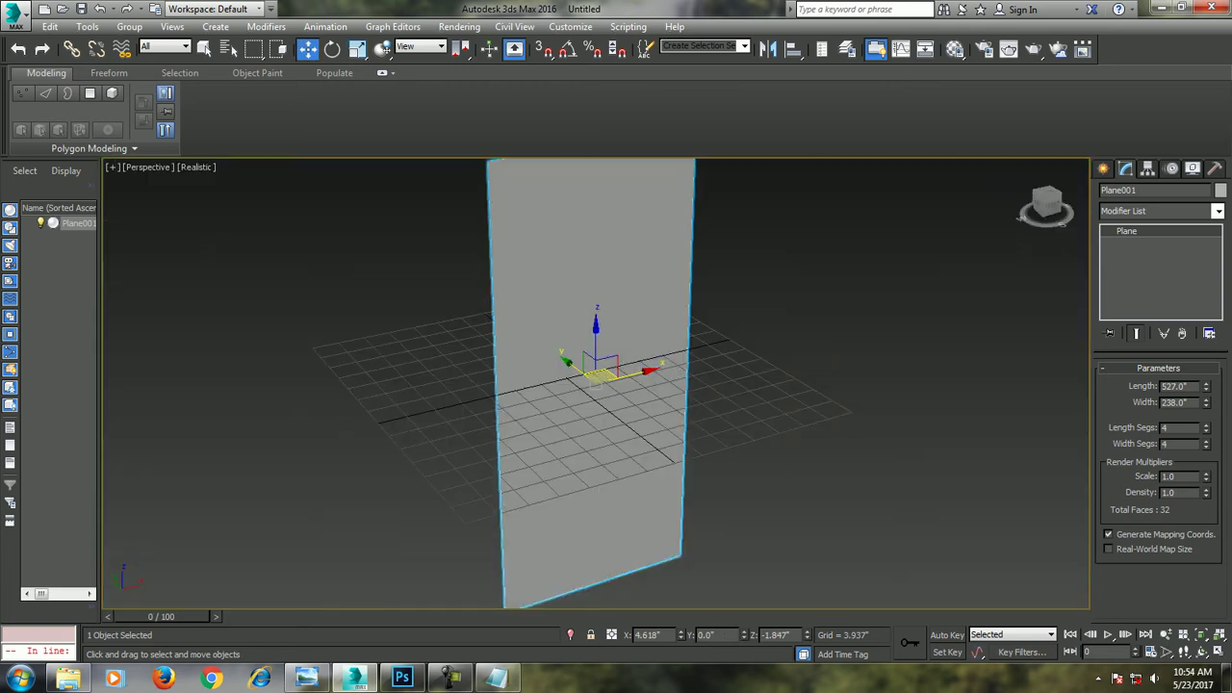
key("r")
left_click_drag(593, 375, 592, 404)
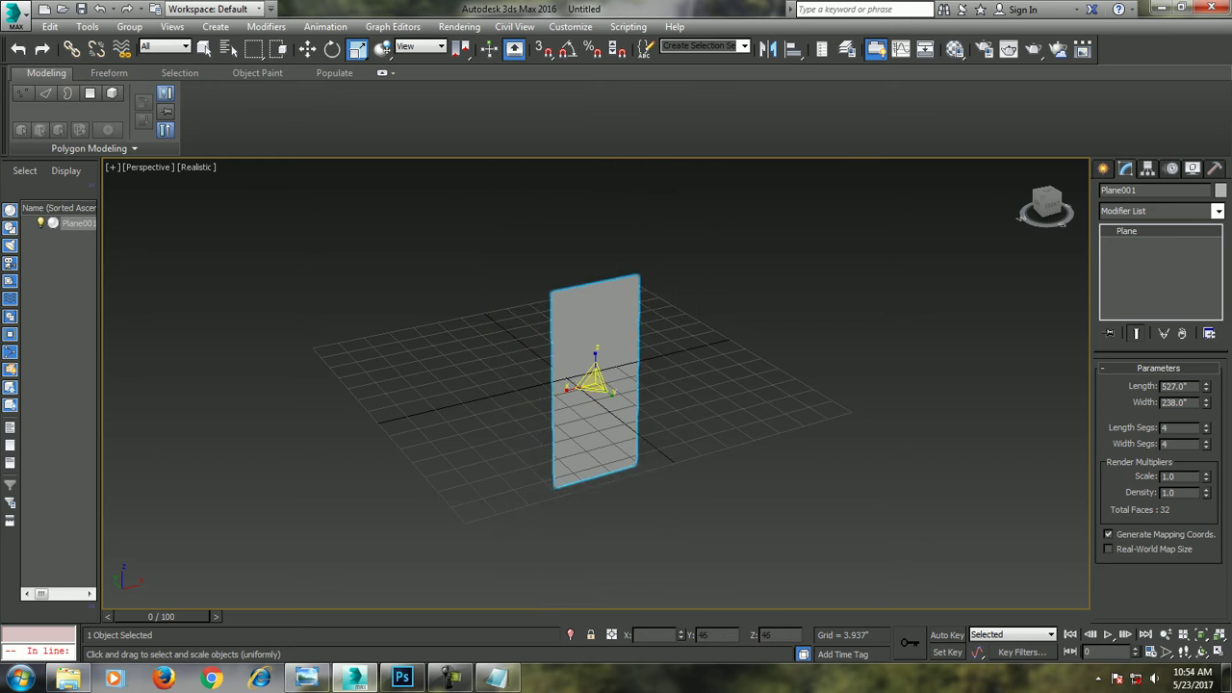
key("w")
left_click_drag(596, 358, 596, 193)
Switch to the Front view and zoom and pan to centre the plane
key("alt+w")
key("alt+w")
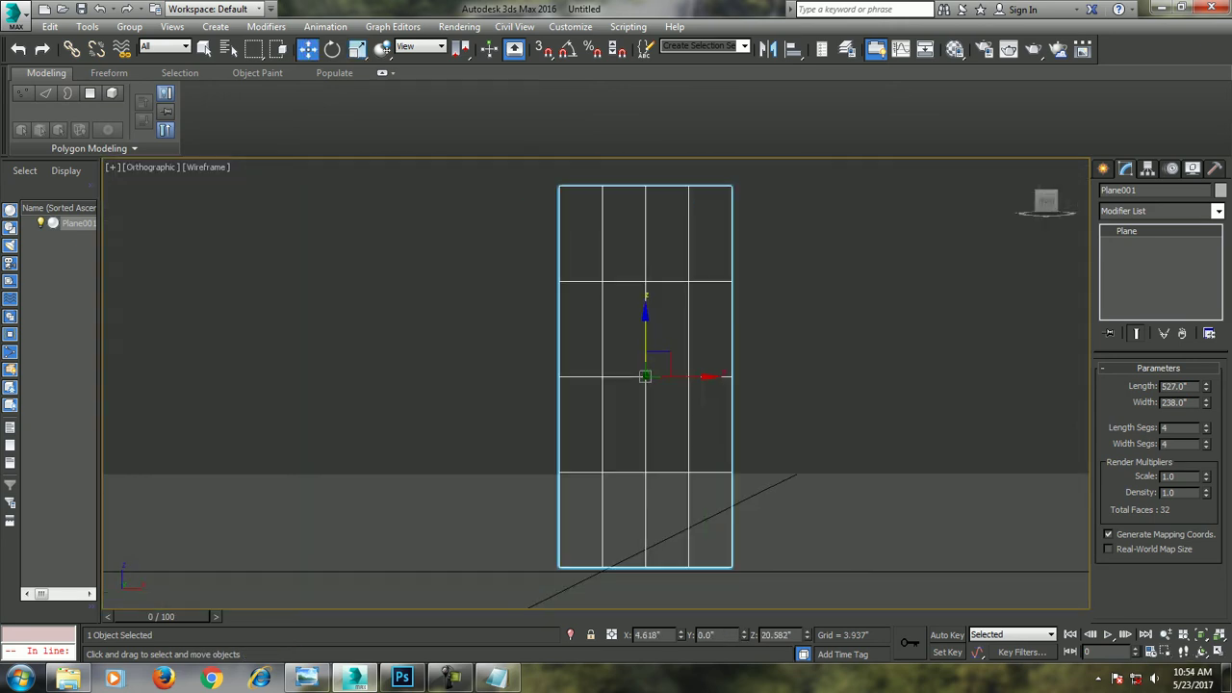
key("f")
scroll(385, 414, "up", 3)
scroll(289, 433, "up", 3)
middle_click_drag(336, 357, 617, 317)
scroll(751, 289, "up", 3)
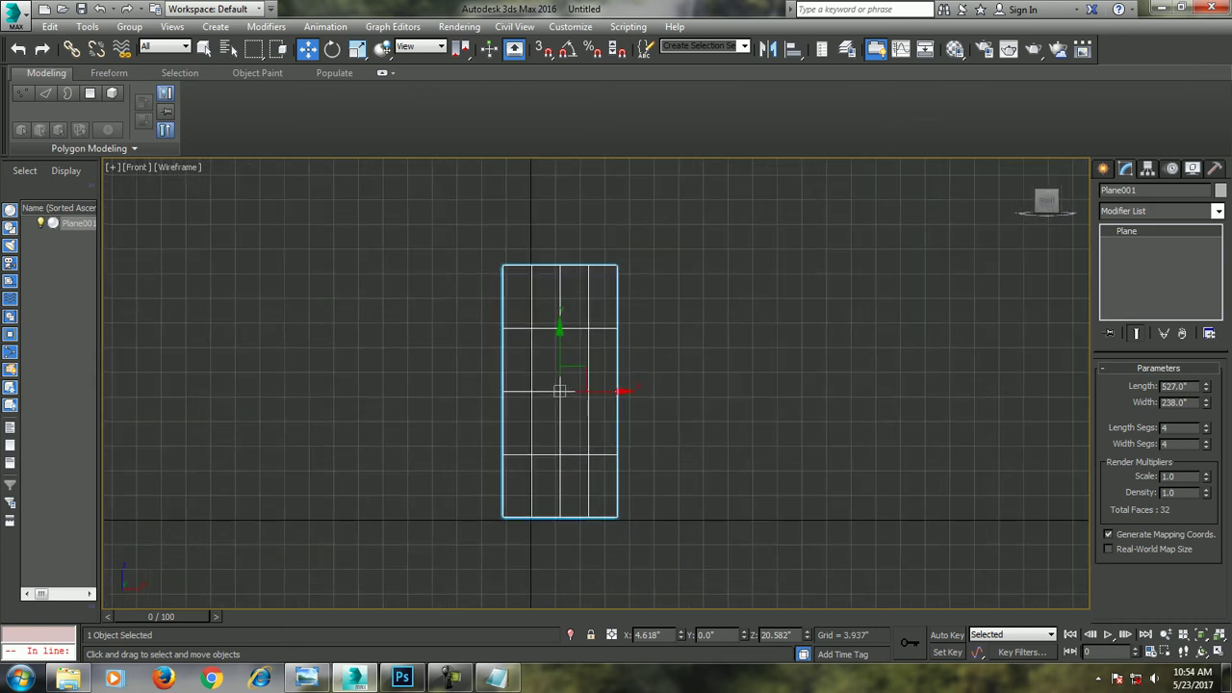
left_click(393, 26)
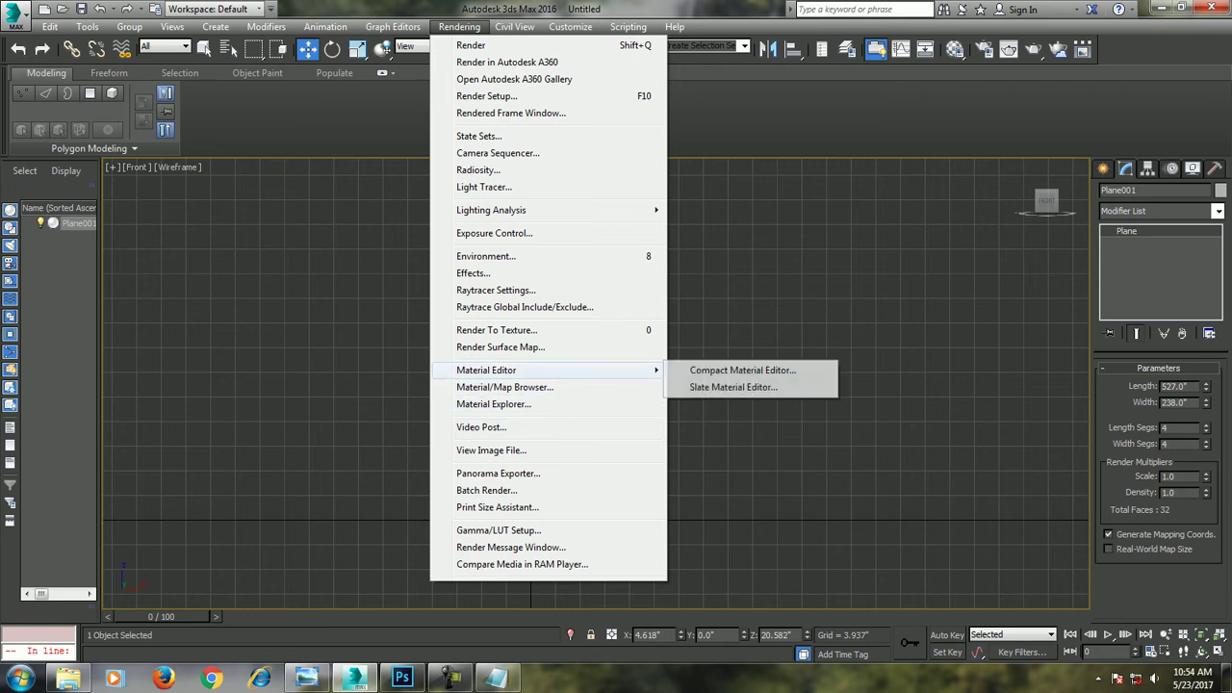
In the Compact Material Editor, load Desktop weapon.jpg as a Bitmap diffuse map and assign it to the plane
left_click(753, 367)
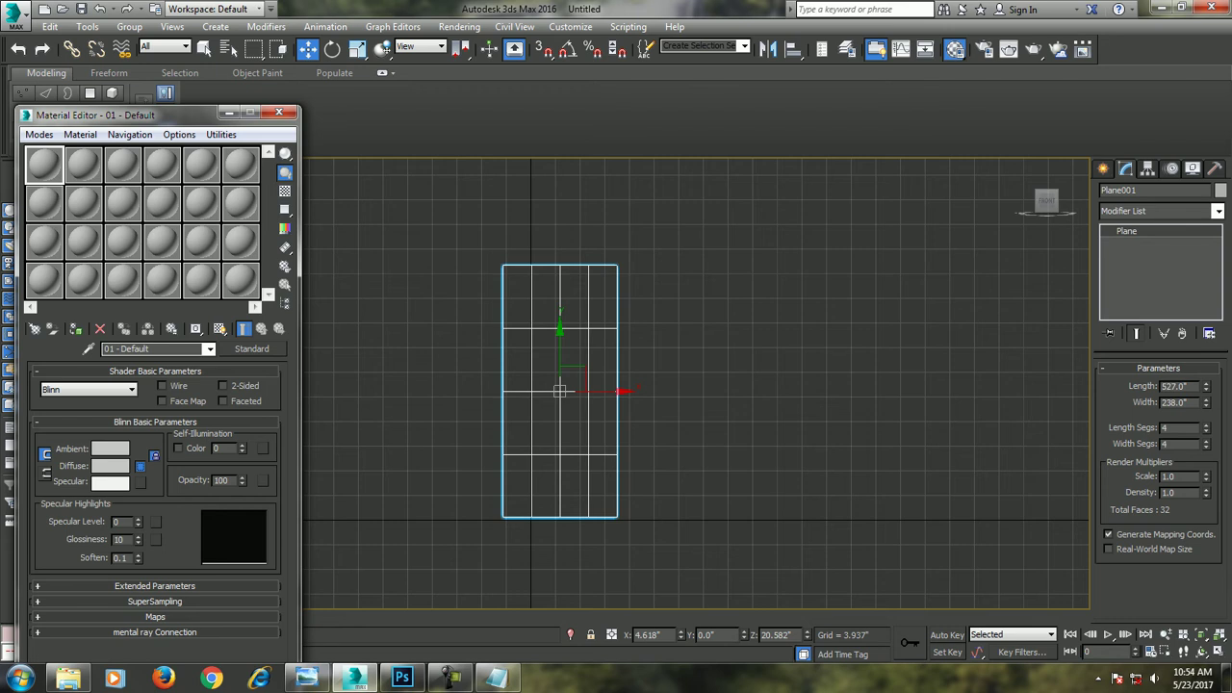
left_click(154, 456)
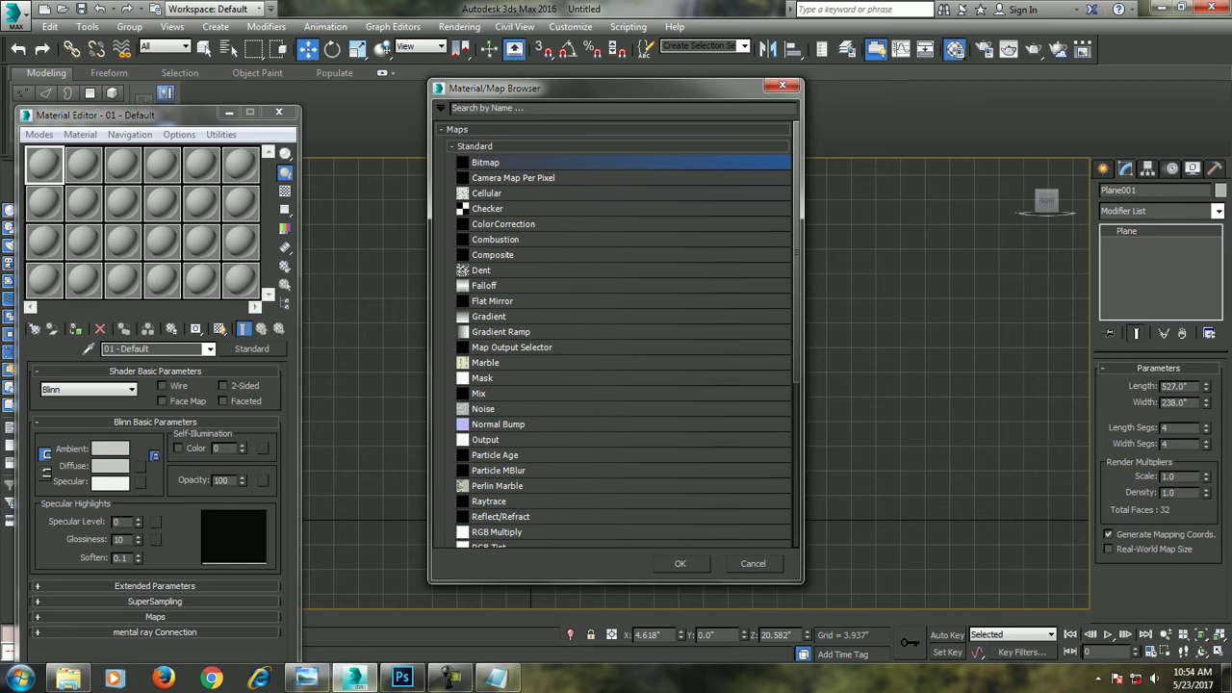
key("Return")
left_click(53, 146)
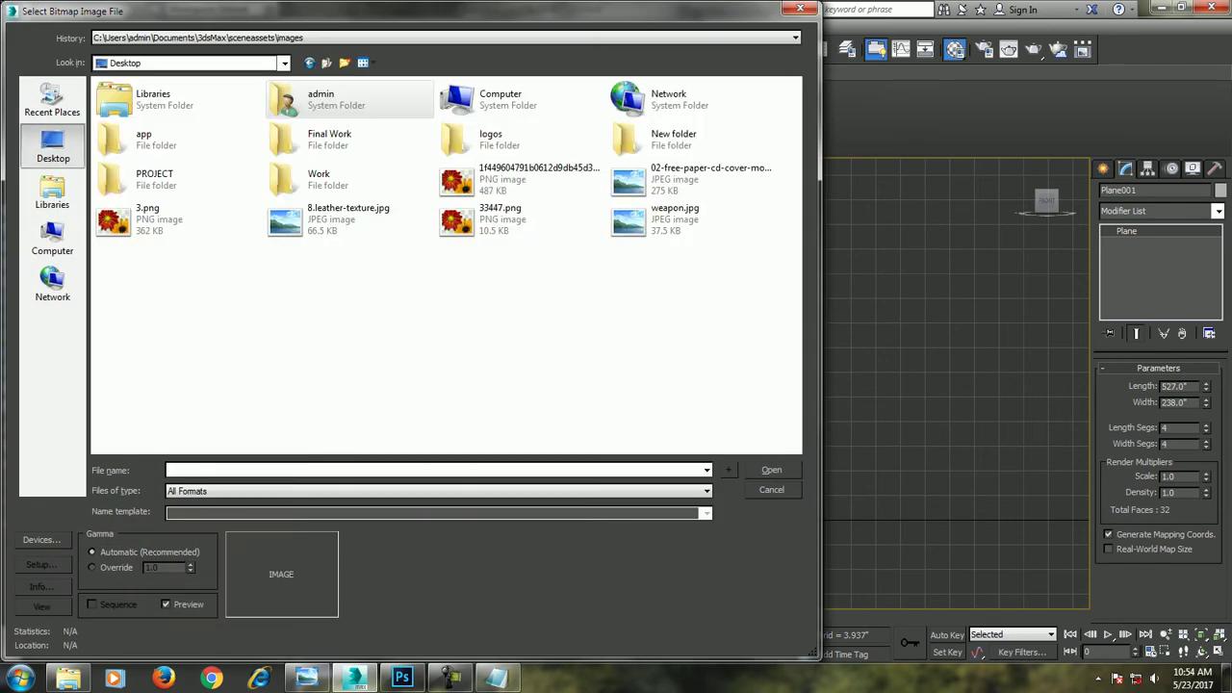
double_click(664, 217)
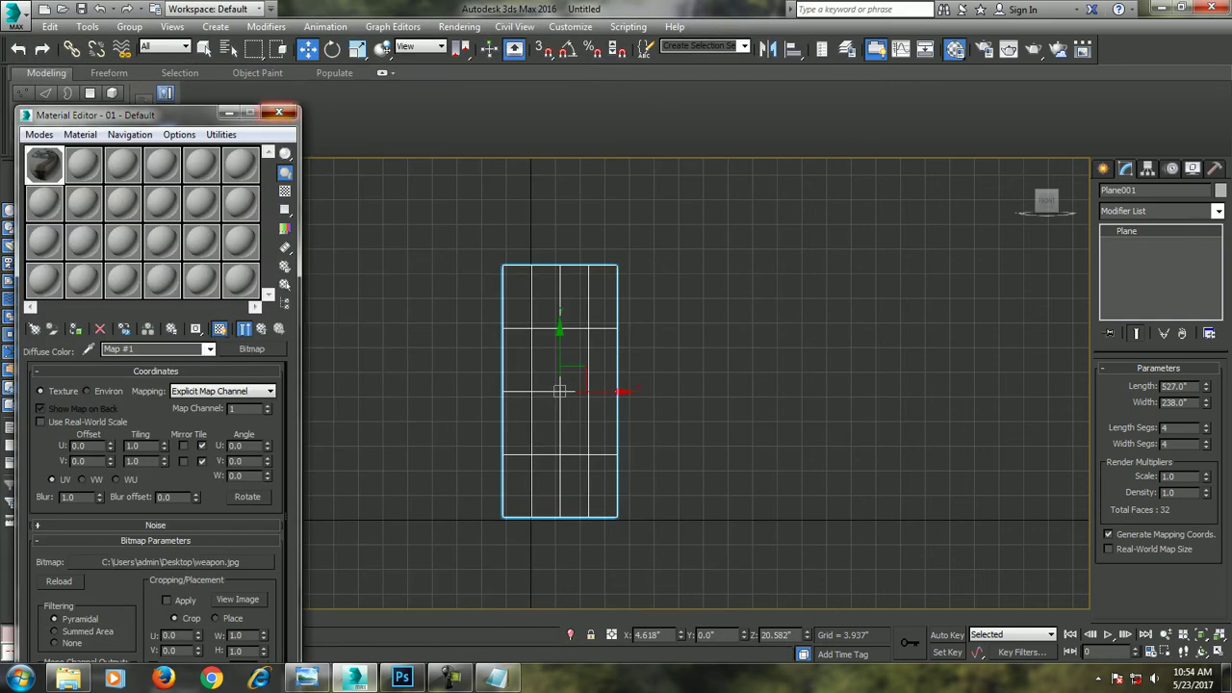
left_click(279, 112)
Select and frame the reference plane, then toggle Affect Pivot Only in the Hierarchy panel
scroll(612, 404, "up", 5)
scroll(640, 366, "up", 3)
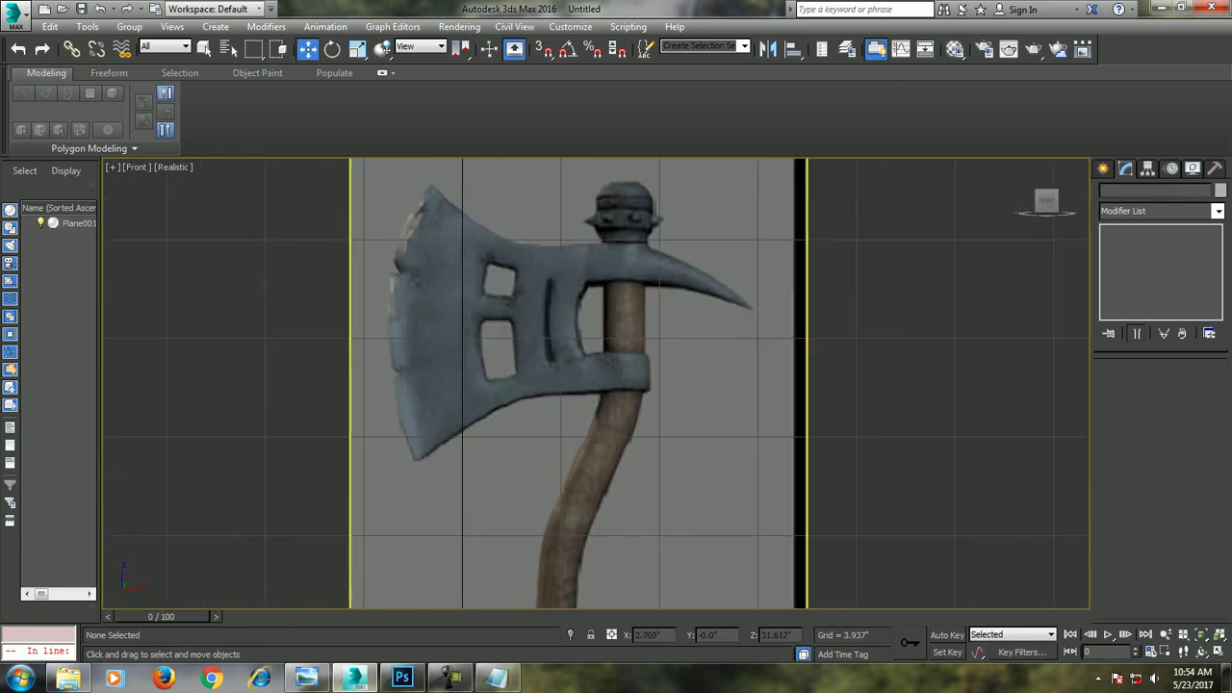
scroll(639, 365, "up", 3)
left_click(639, 366)
key("alt+w")
key("alt+w")
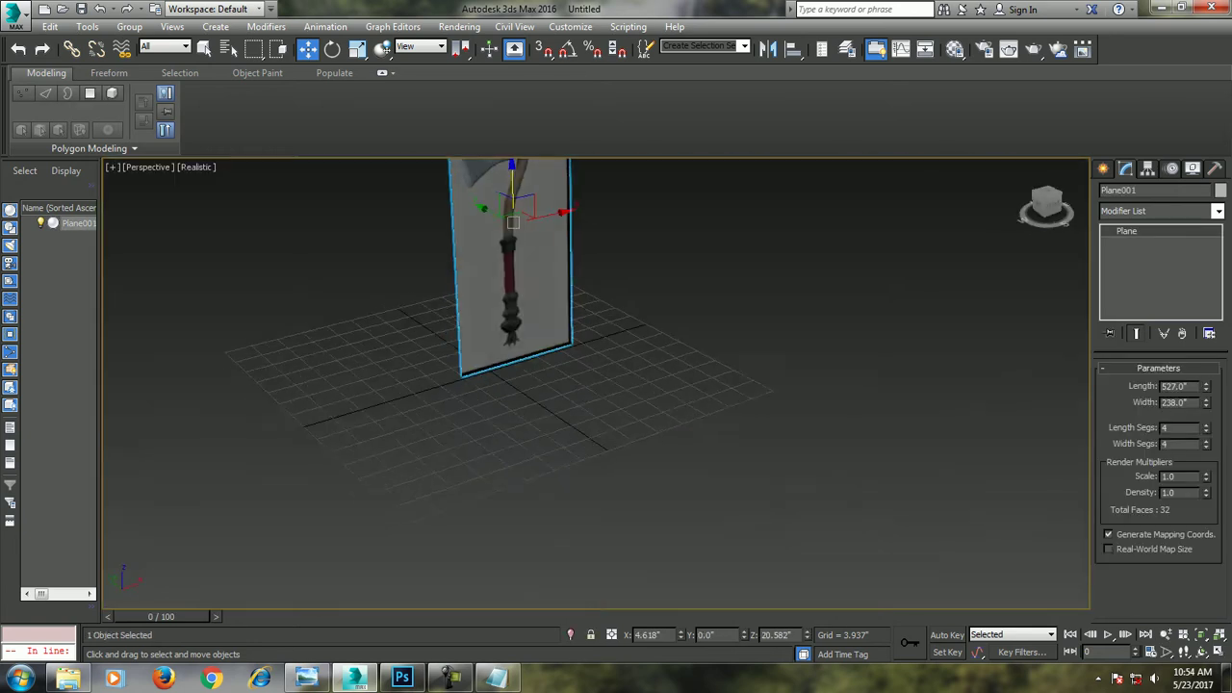
key("z")
key("alt+w")
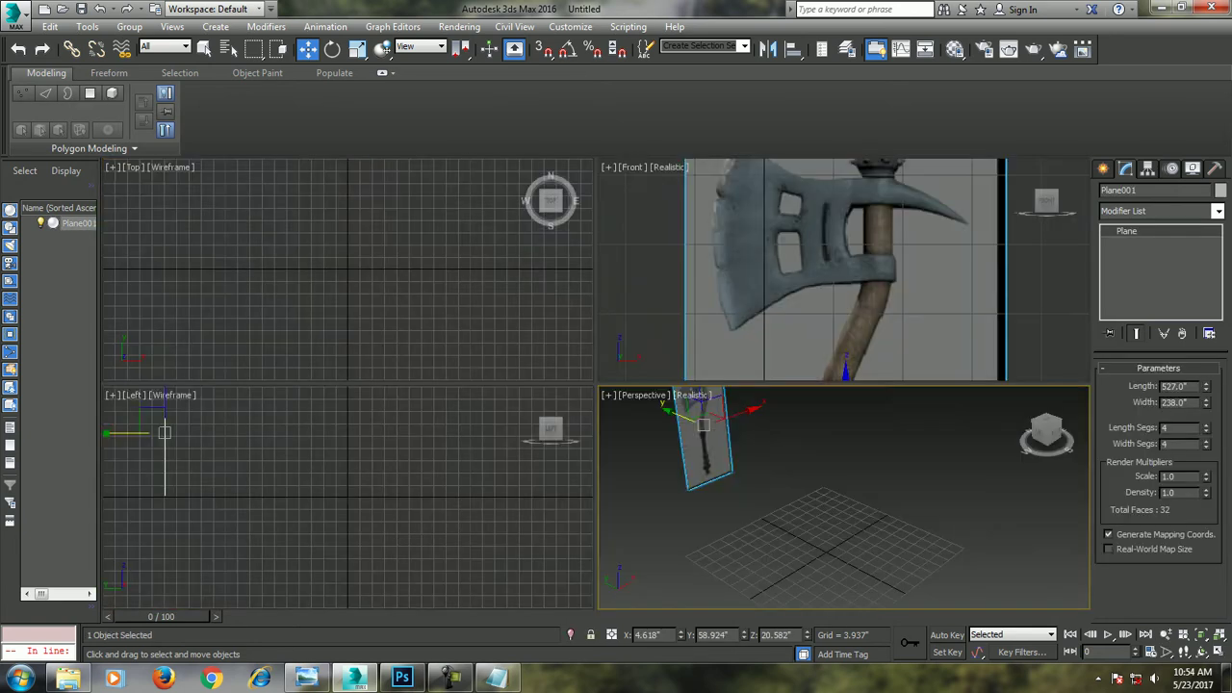
key("alt+w")
scroll(674, 385, "up", 2)
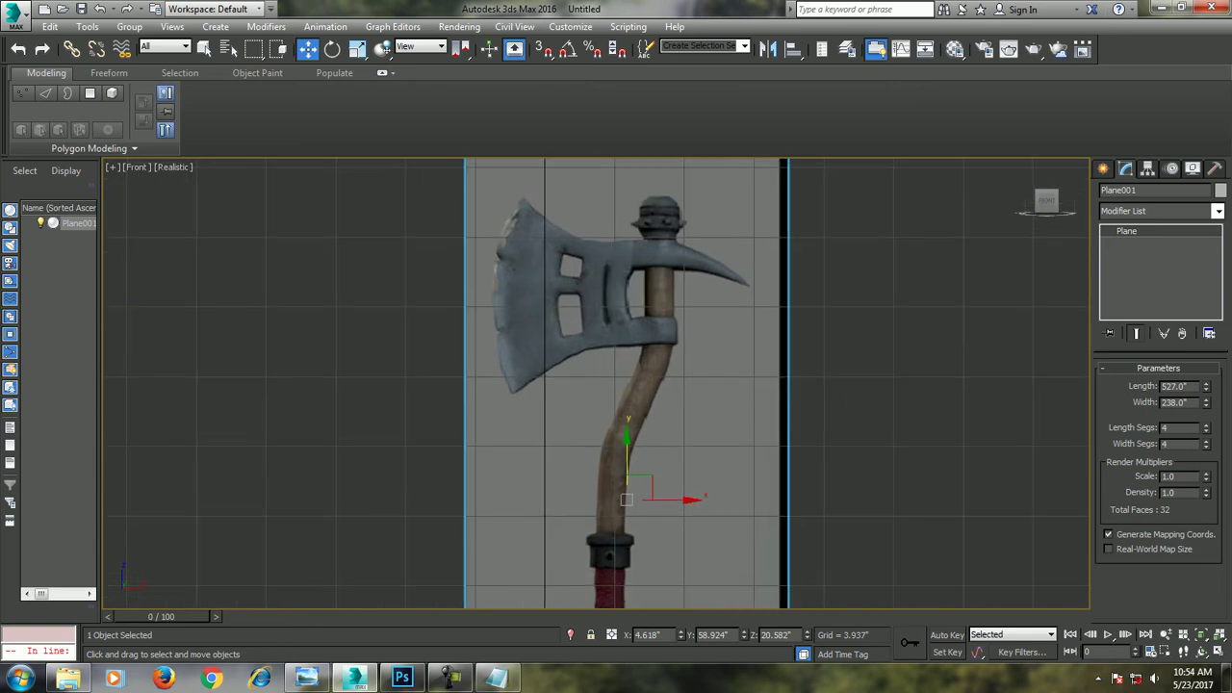
left_click(1147, 169)
left_click(1159, 266)
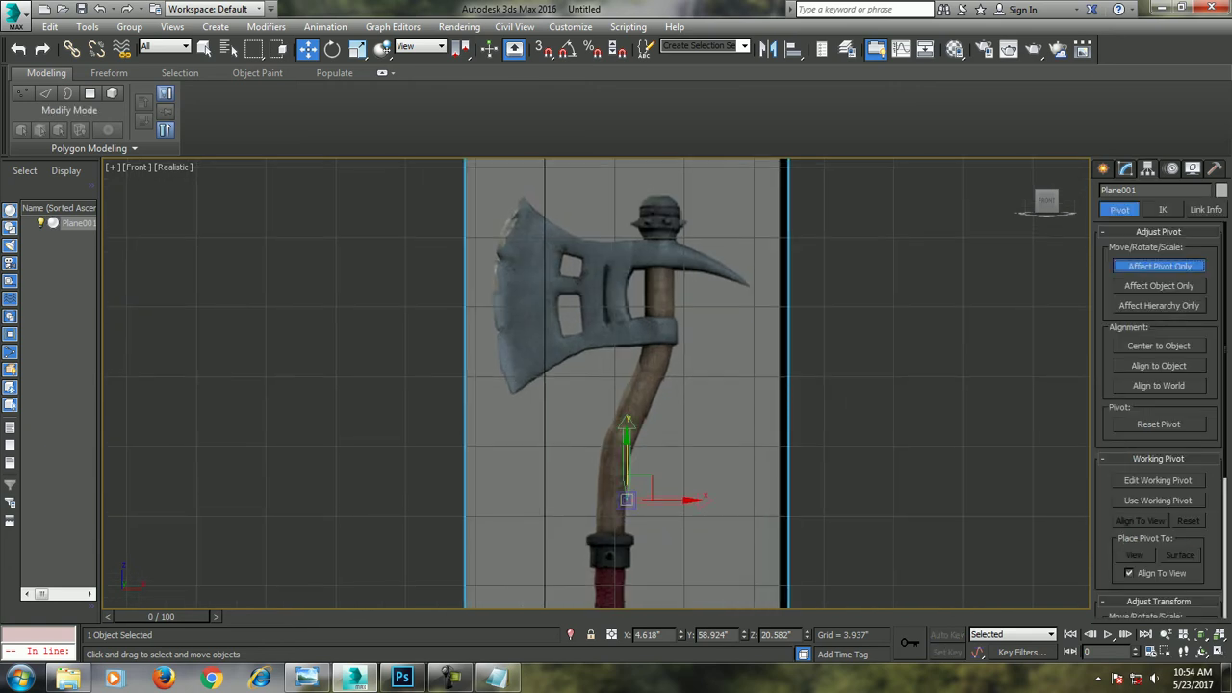
left_click(1207, 209)
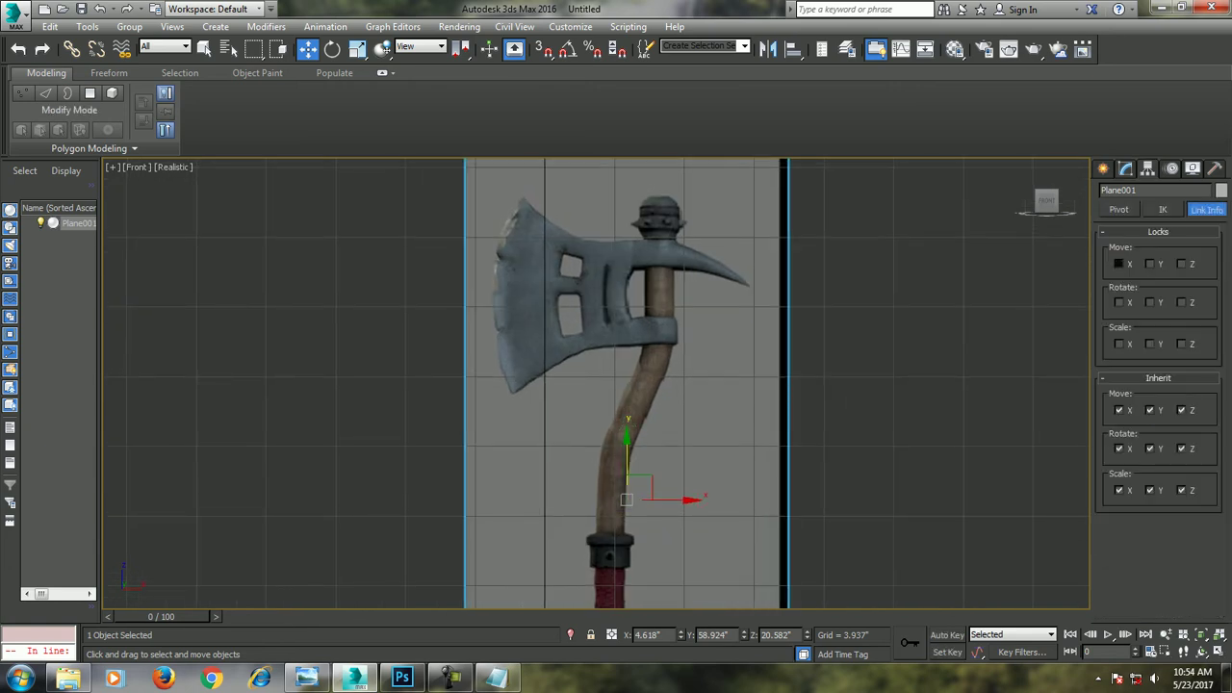
Zoom and pan the Front view onto the axe head and pick Standard Primitives > Box
key("alt+w")
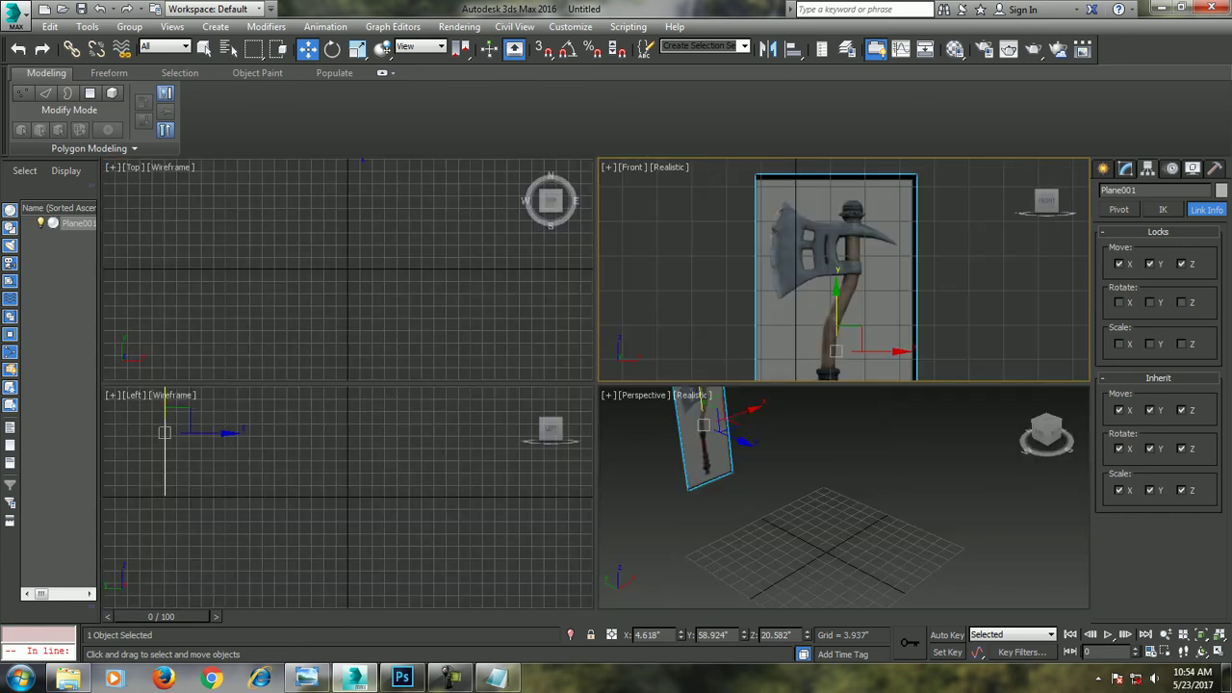
key("alt+w")
scroll(737, 163, "up", 3)
middle_click_drag(577, 385, 640, 308)
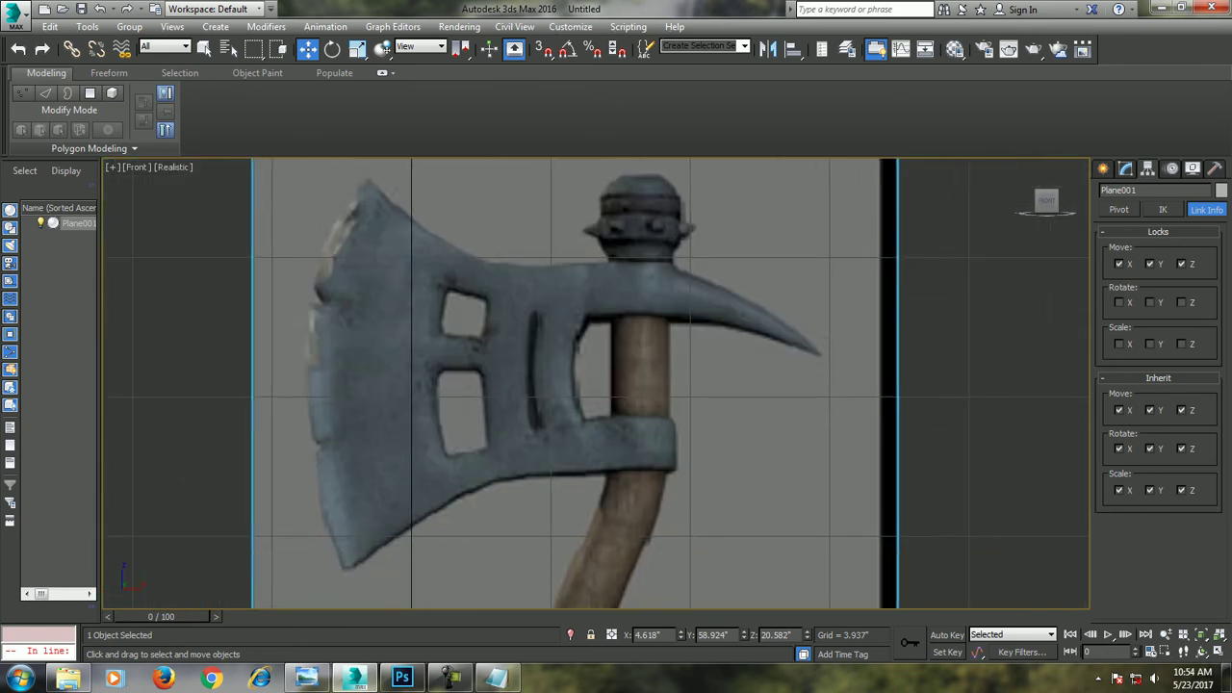
left_click(1104, 168)
left_click(1128, 266)
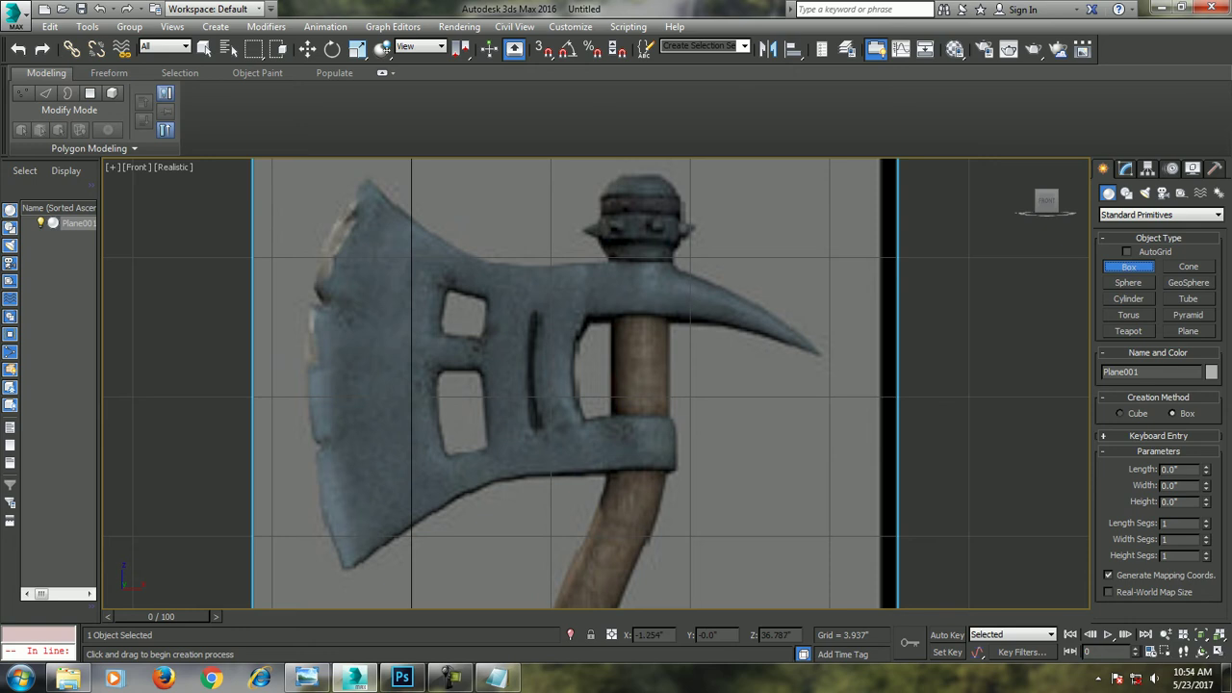
Draw a thin box over the left part of the axe blade in the Front view
left_click_drag(310, 181, 500, 576)
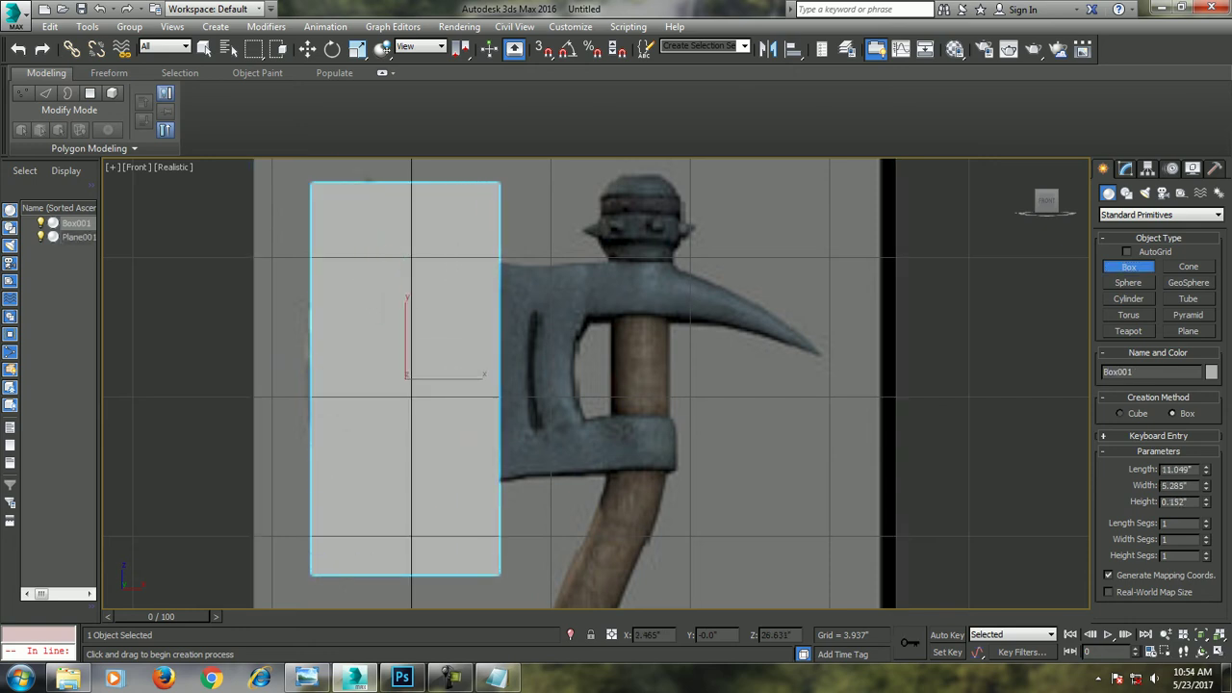
key("w")
key("alt+w")
key("alt+w")
key("alt+w")
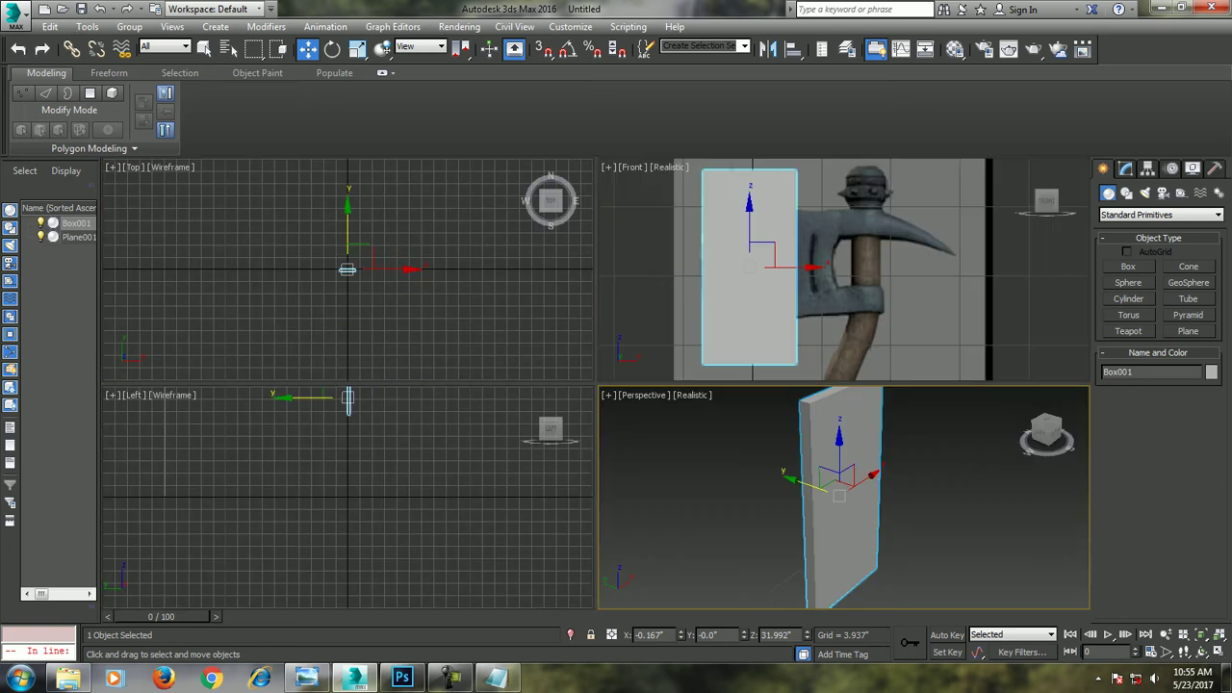
key("f")
key("alt+w")
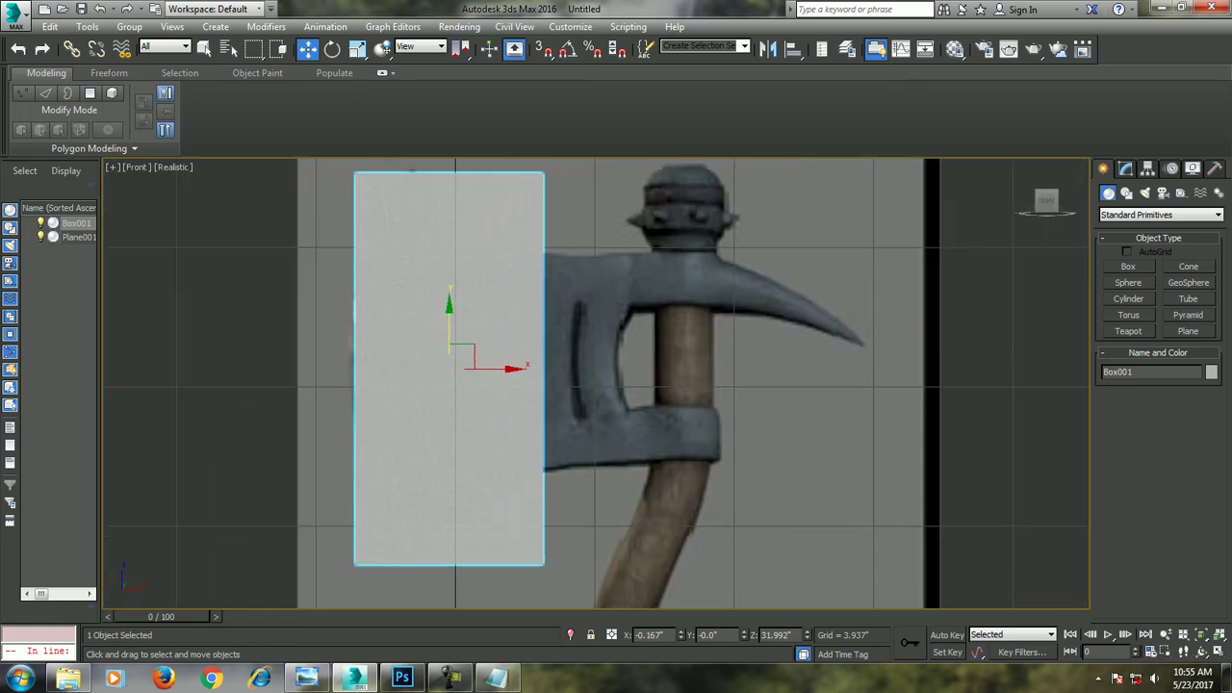
Switch the Front viewport from Realistic to Shaded display and reselect the box
left_click(221, 385)
left_click(174, 167)
left_click(218, 202)
left_click(452, 288)
middle_click_drag(457, 289, 458, 264)
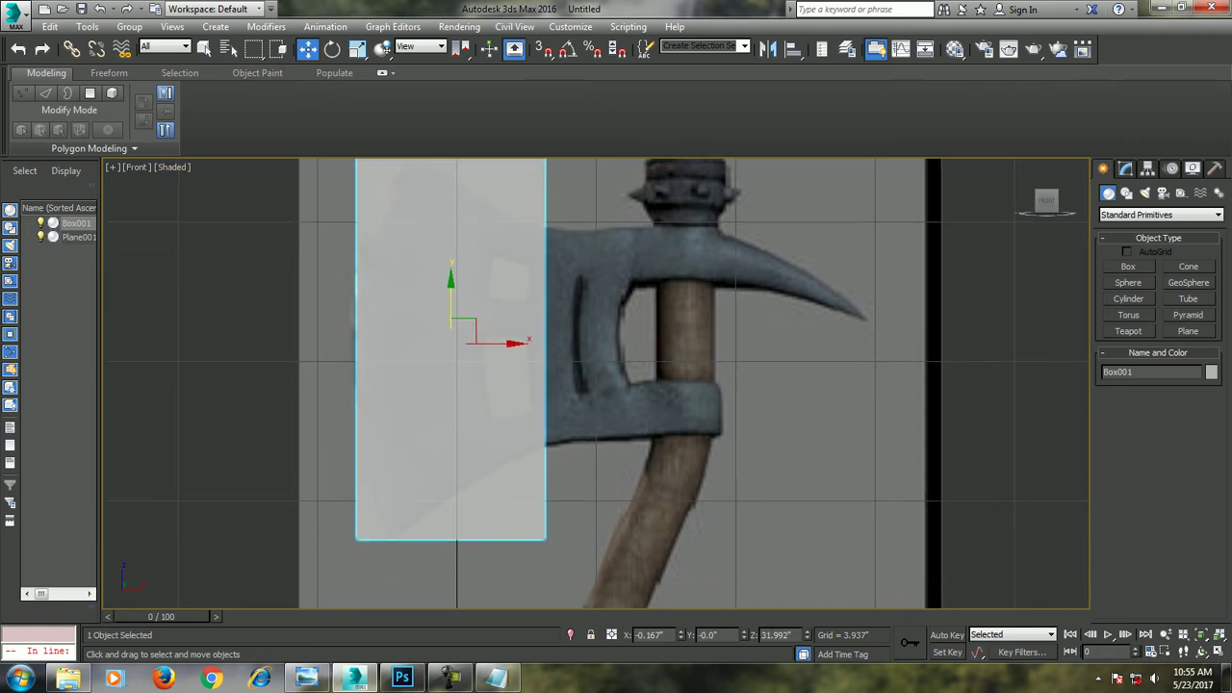
right_click(460, 257)
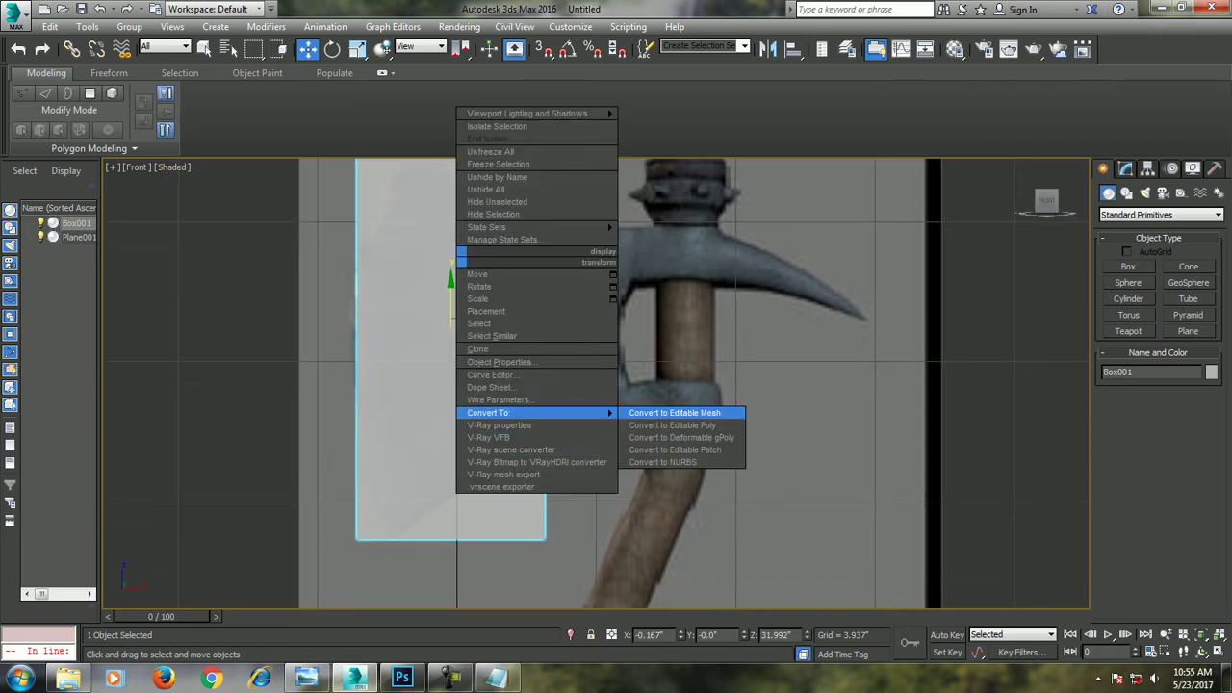
Convert the box to an Editable Poly
left_click(674, 425)
scroll(597, 385, "down", 3)
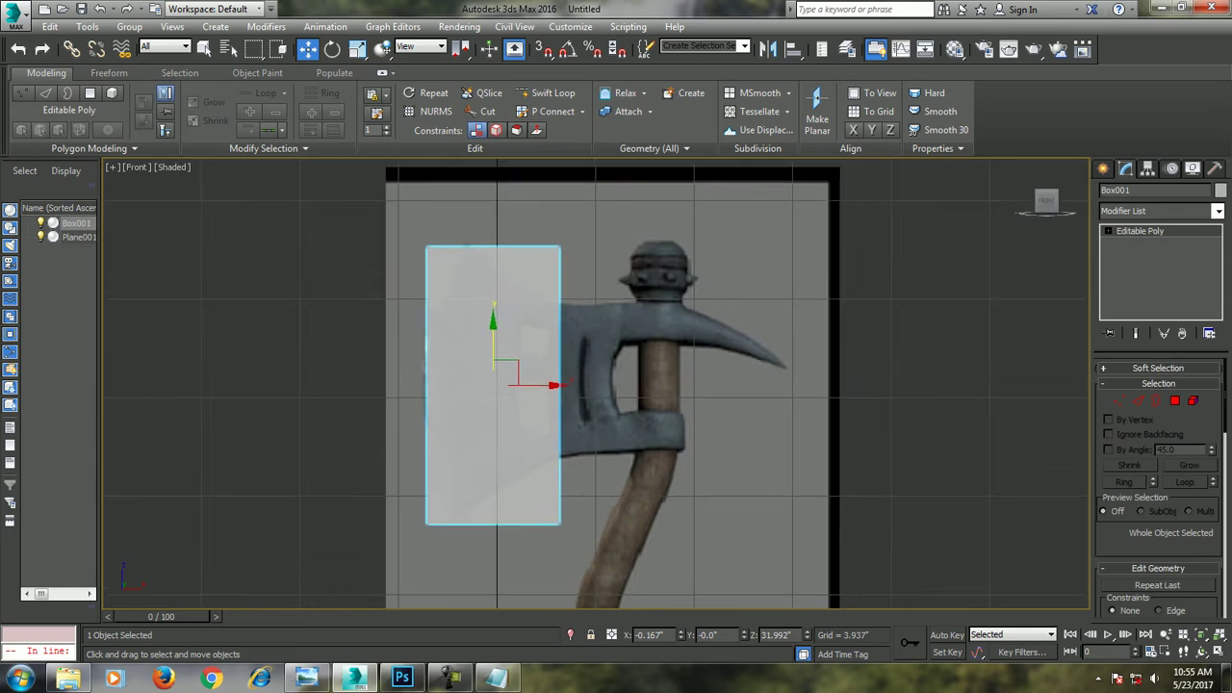
scroll(597, 385, "up", 3)
key("1")
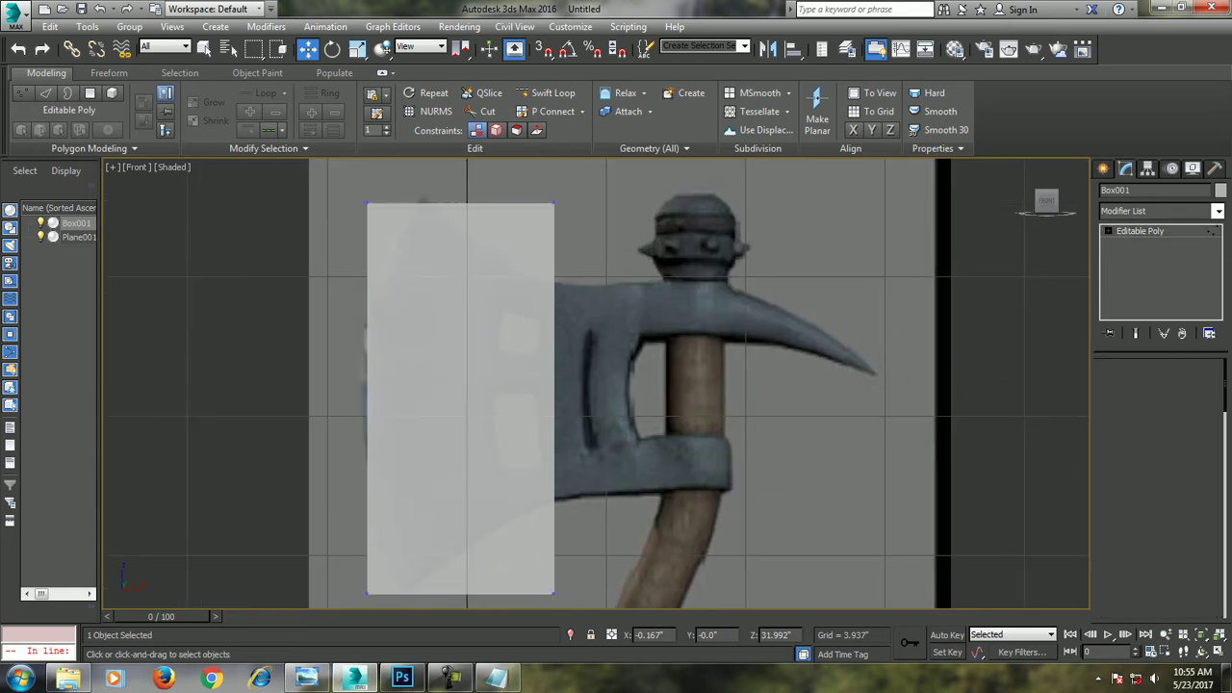
Connect the box's left and right edges with 3 horizontal segments
left_click(1138, 401)
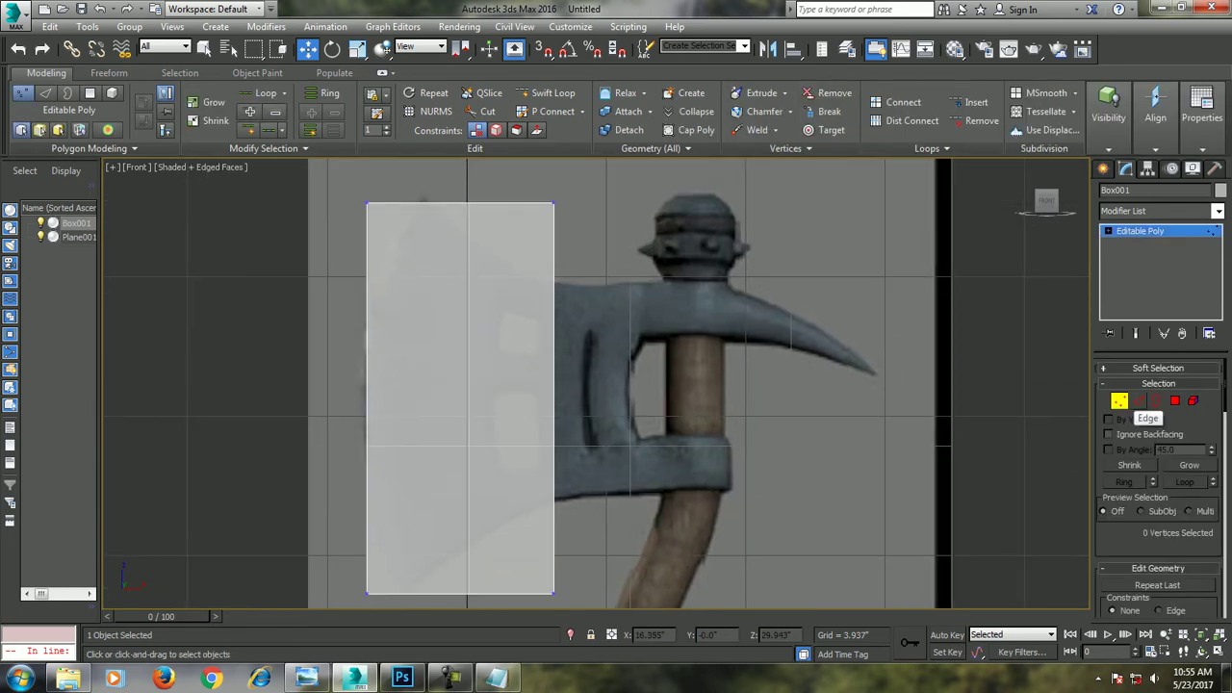
left_click(366, 397)
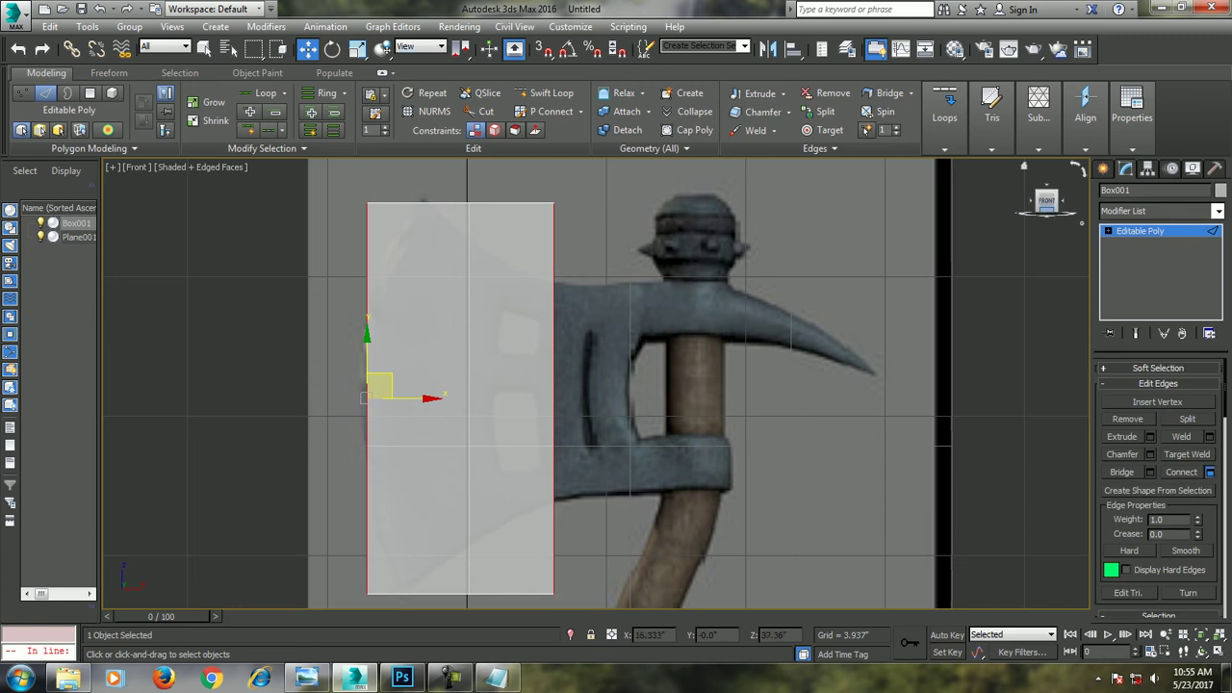
left_click(1210, 472)
left_click(604, 389)
left_click(603, 389)
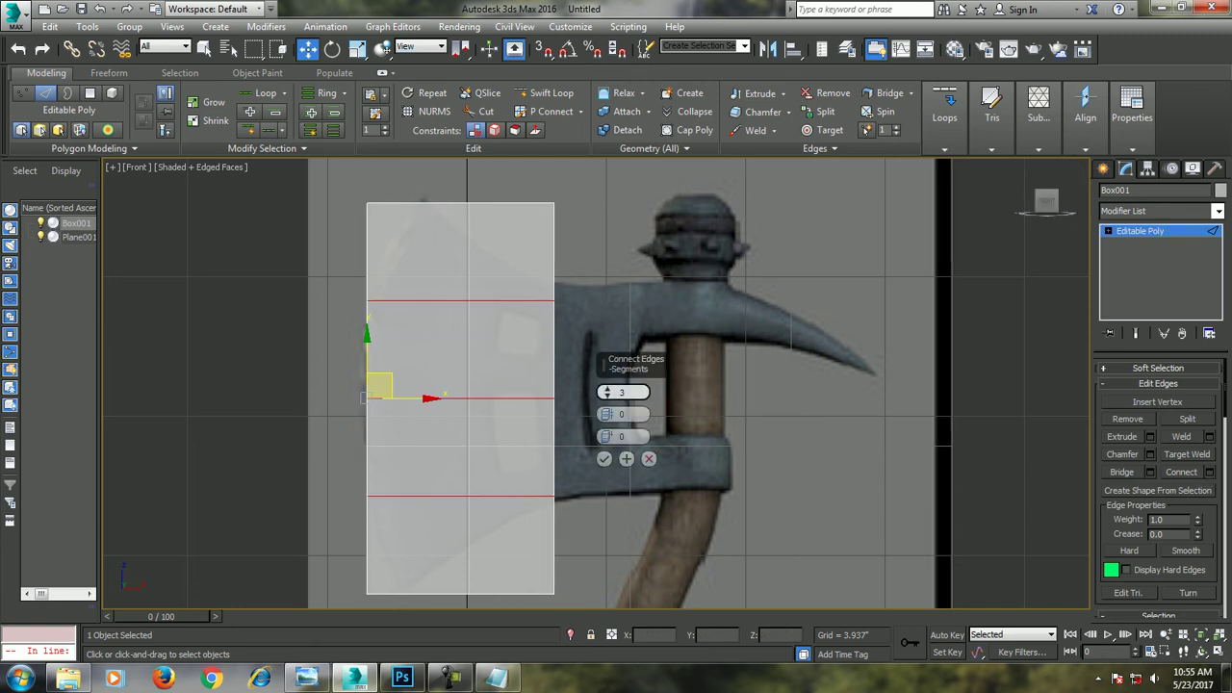
left_click(605, 459)
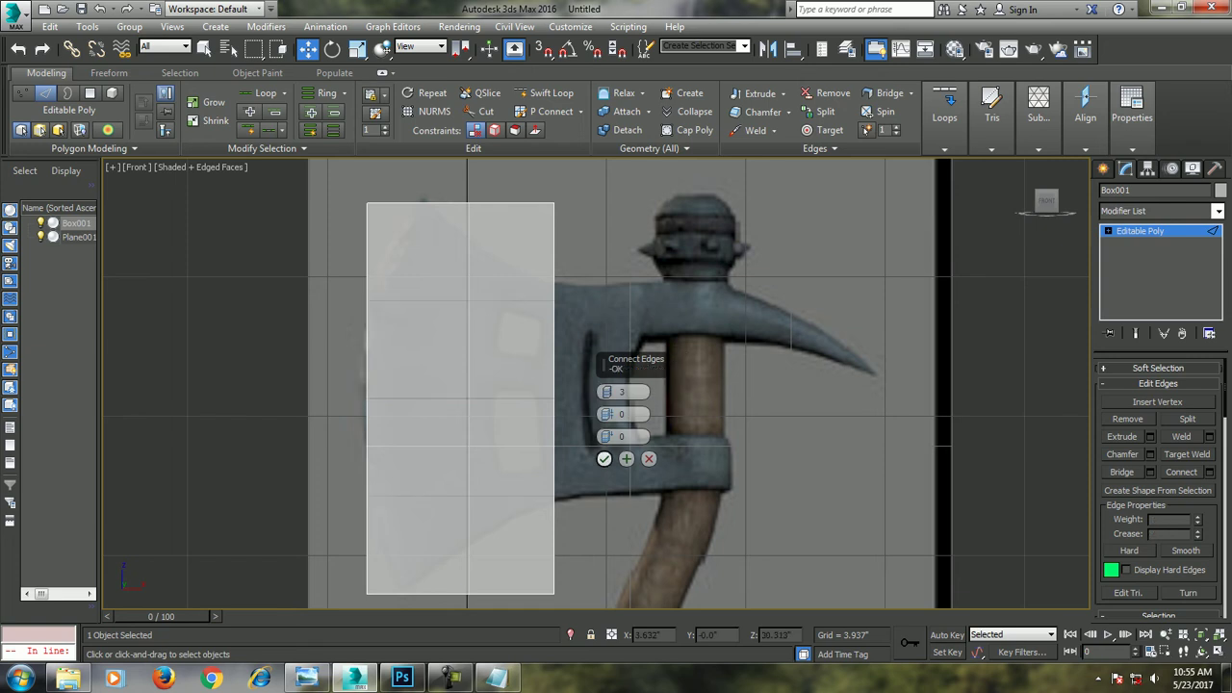
left_click(649, 460)
left_click(367, 397)
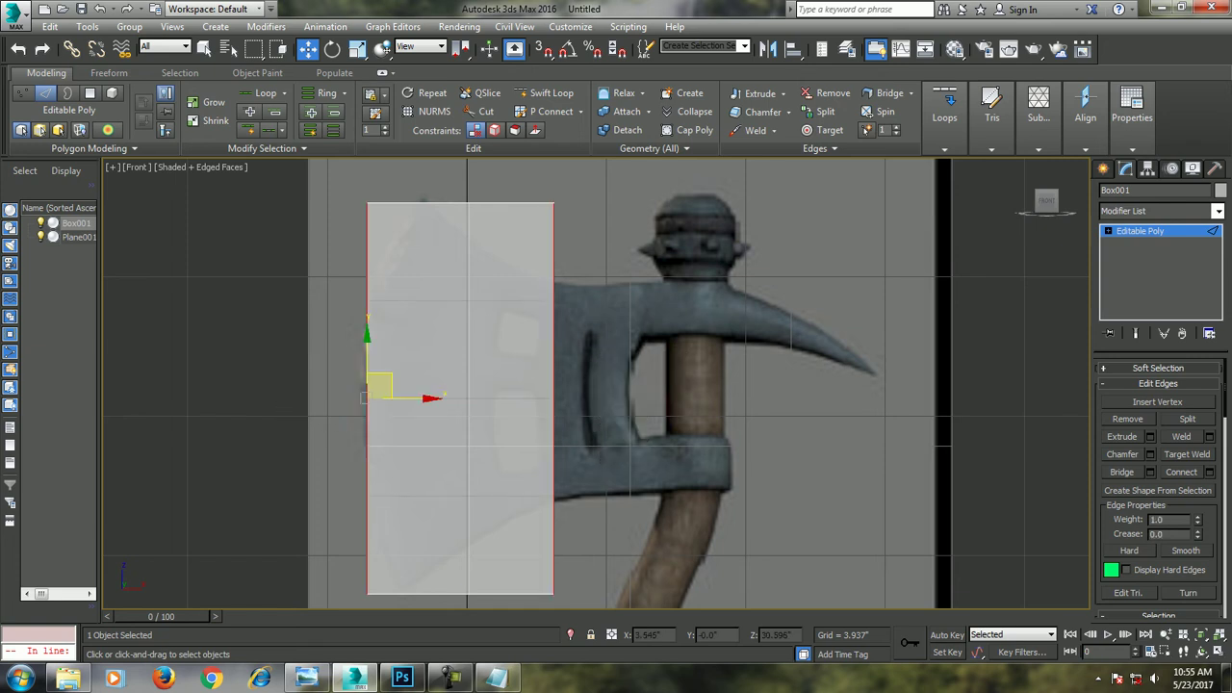
left_click(1209, 472)
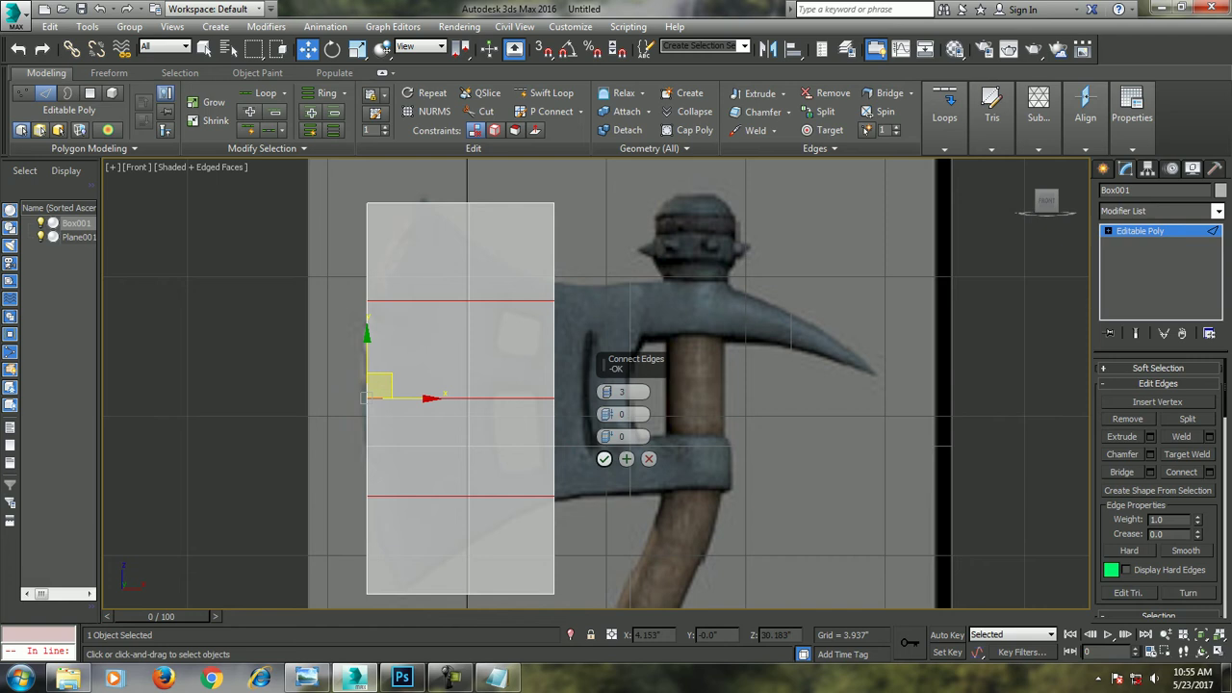
left_click(604, 460)
key("1")
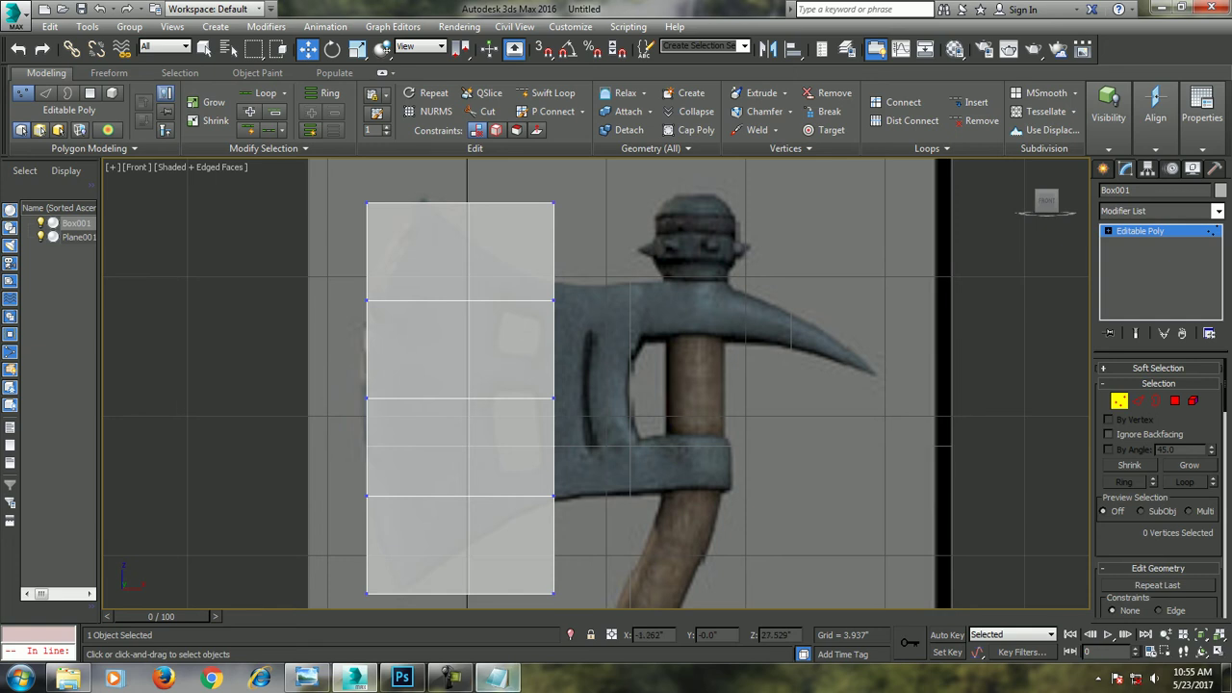
Shift the top-left and bottom-left corner vertices right and push the left-middle vertex outward
middle_click_drag(578, 385, 600, 437)
mouse_move(344, 229)
left_mouse_down()
mouse_move(416, 281)
mouse_move(452, 242)
left_mouse_up()
middle_click_drag(578, 385, 512, 273)
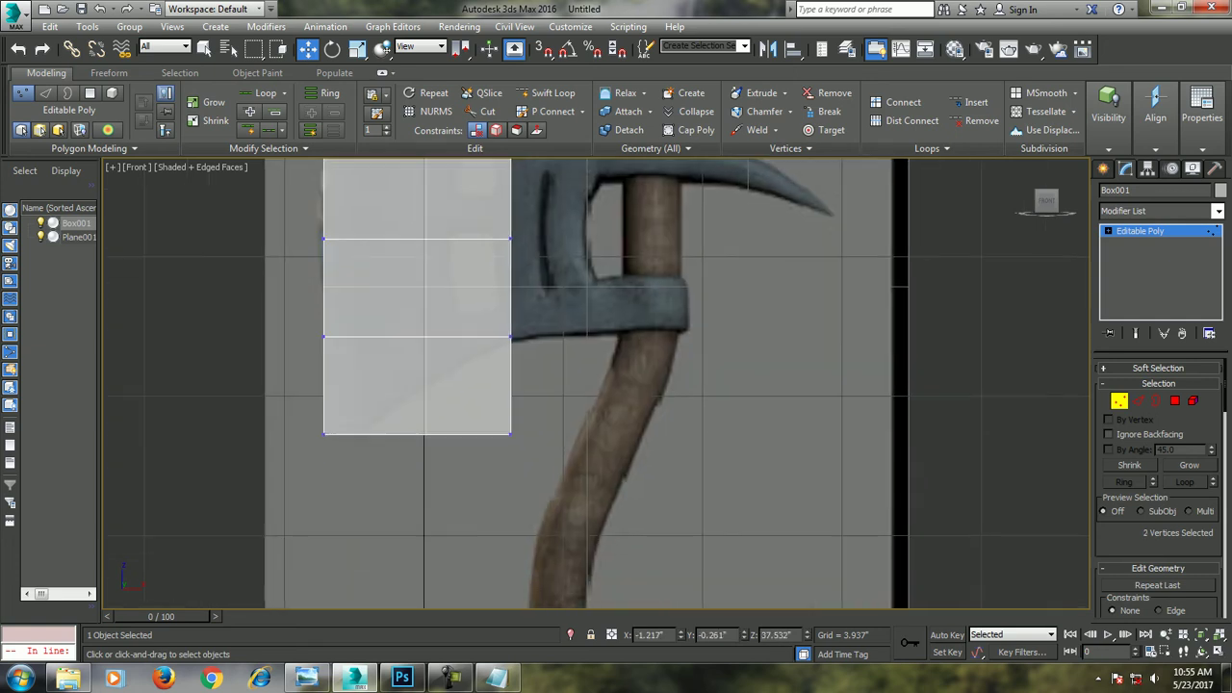
left_click(324, 434)
left_click_drag(385, 435, 415, 434)
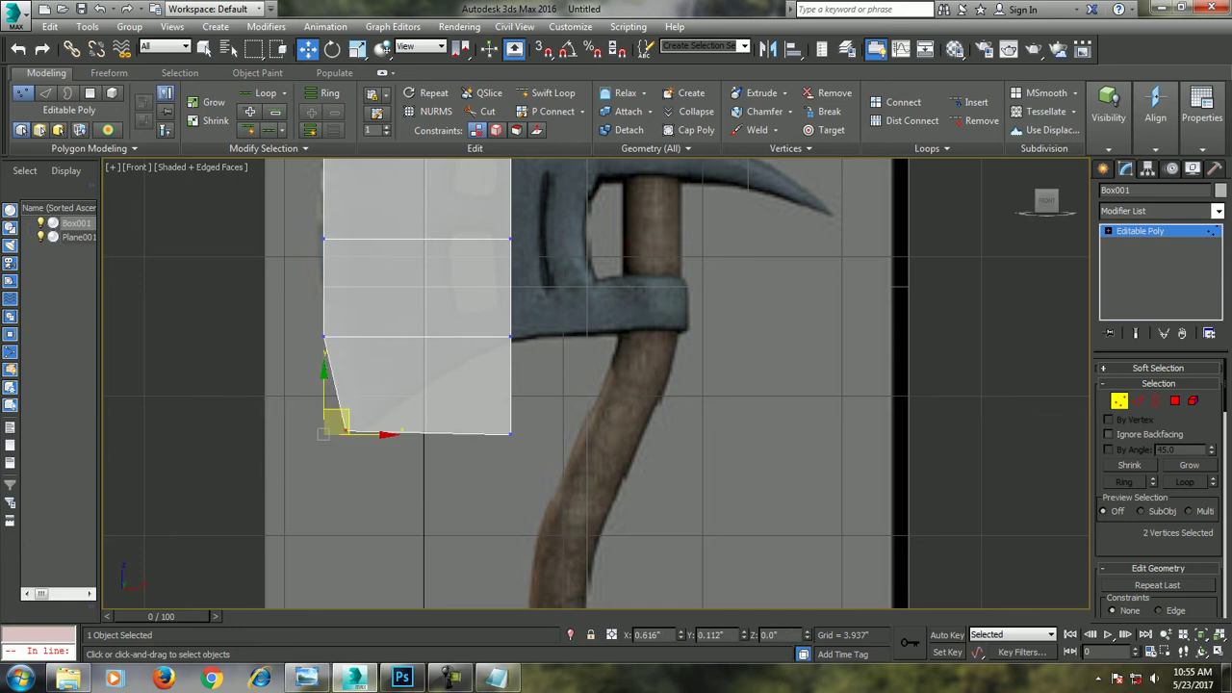
middle_click_drag(578, 385, 587, 519)
left_click(332, 374)
left_click_drag(332, 373, 324, 373)
Lower the right-side and top-right vertices and raise the bottom-right one to narrow the blade
mouse_move(524, 566)
left_mouse_down()
mouse_move(518, 490)
mouse_move(543, 477)
mouse_move(520, 445)
left_mouse_up()
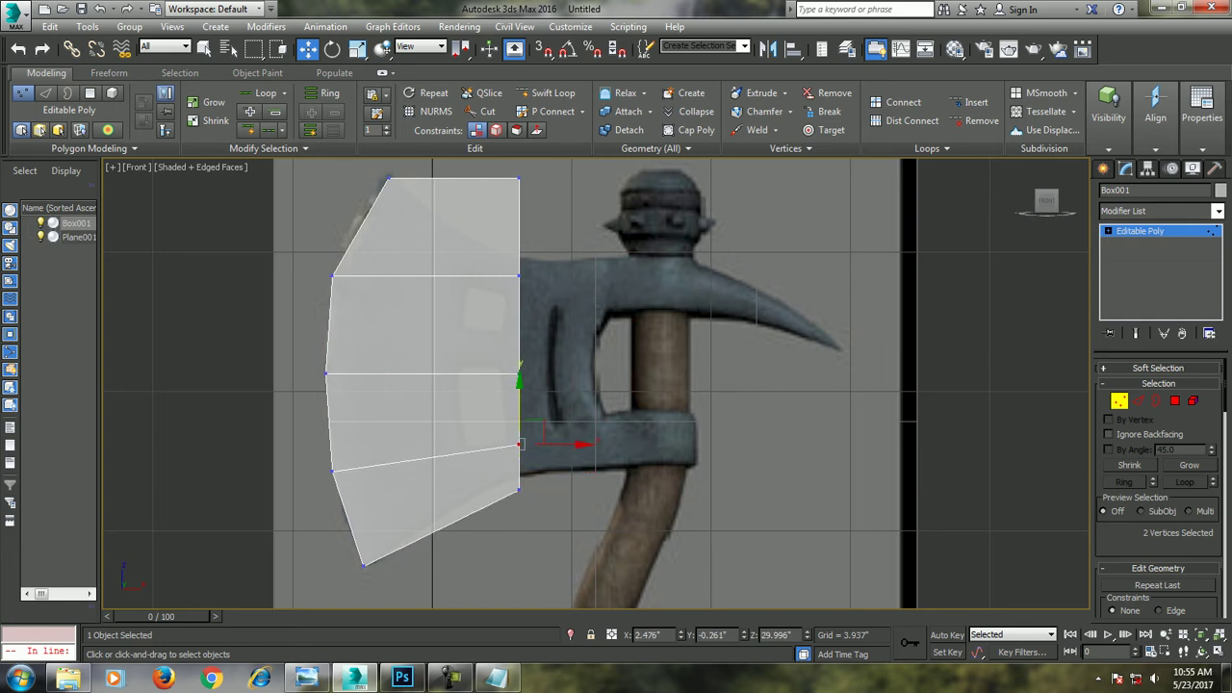
left_click_drag(498, 255, 520, 304)
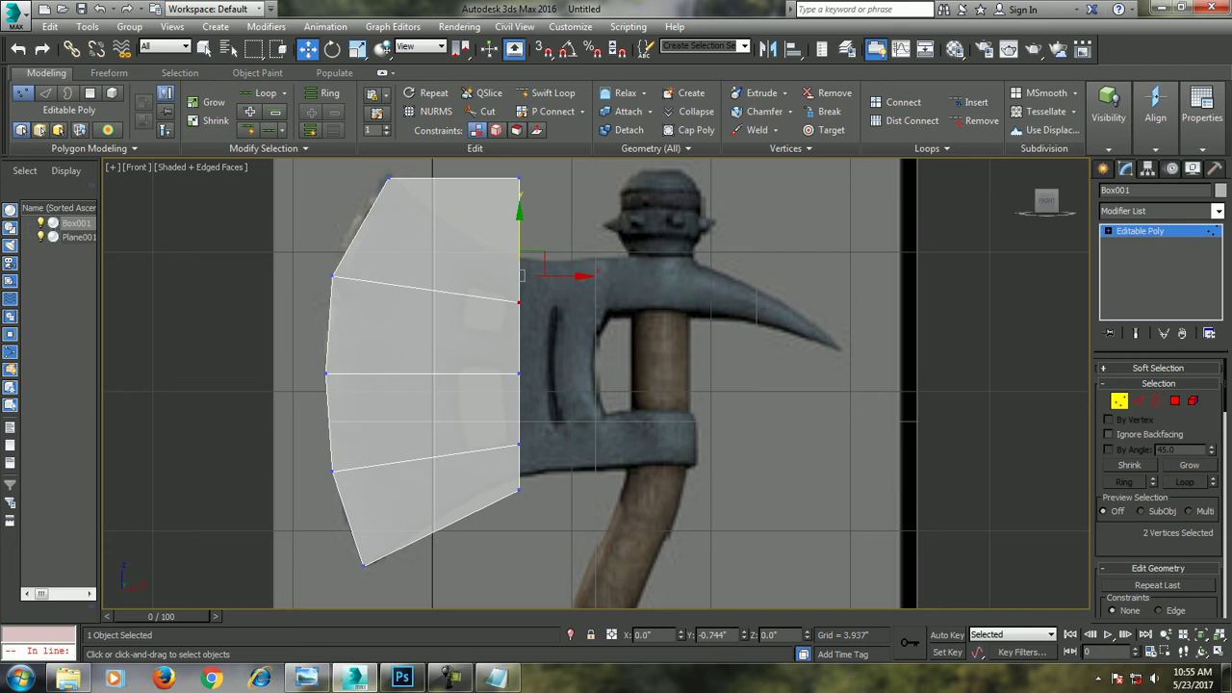
left_click(519, 178)
middle_click_drag(520, 177, 520, 250)
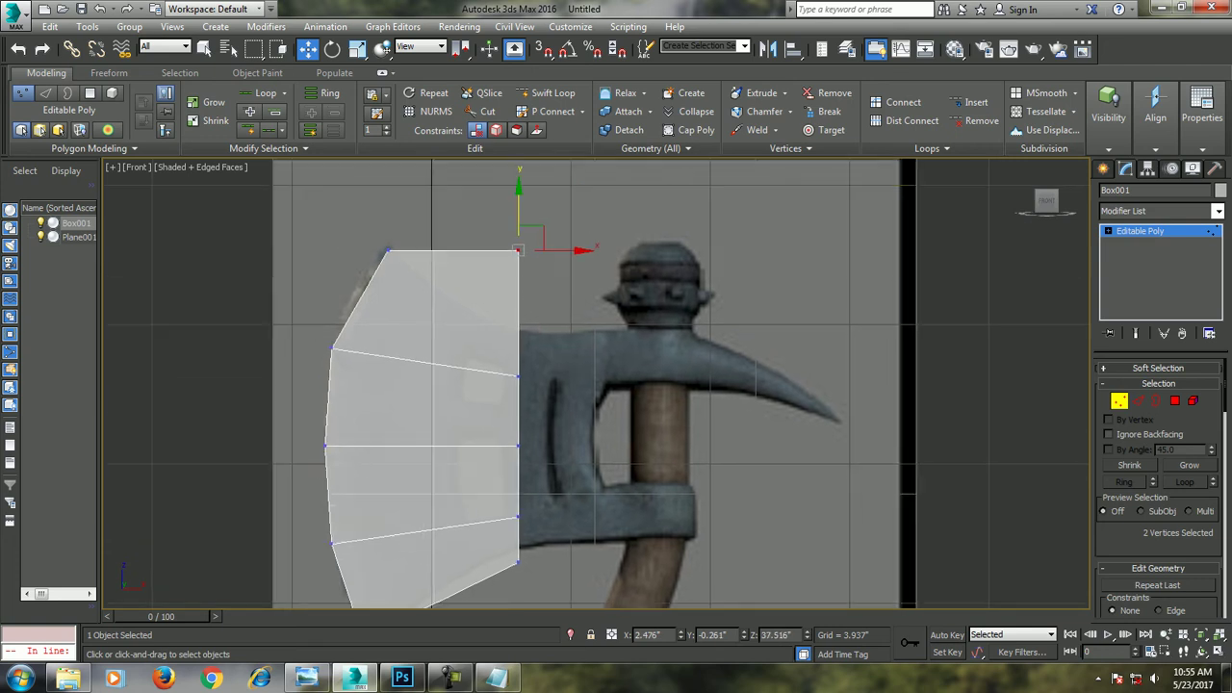
left_click_drag(519, 251, 520, 329)
middle_click_drag(520, 330, 508, 237)
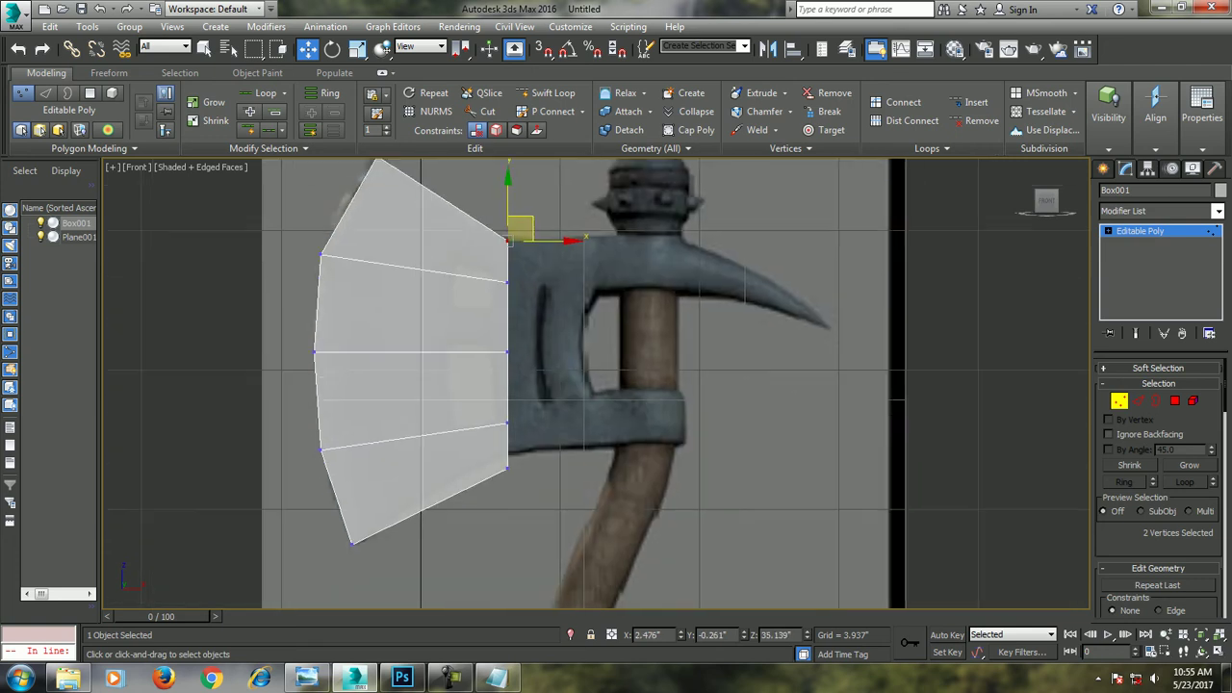
left_click(507, 469)
left_click_drag(509, 469, 508, 452)
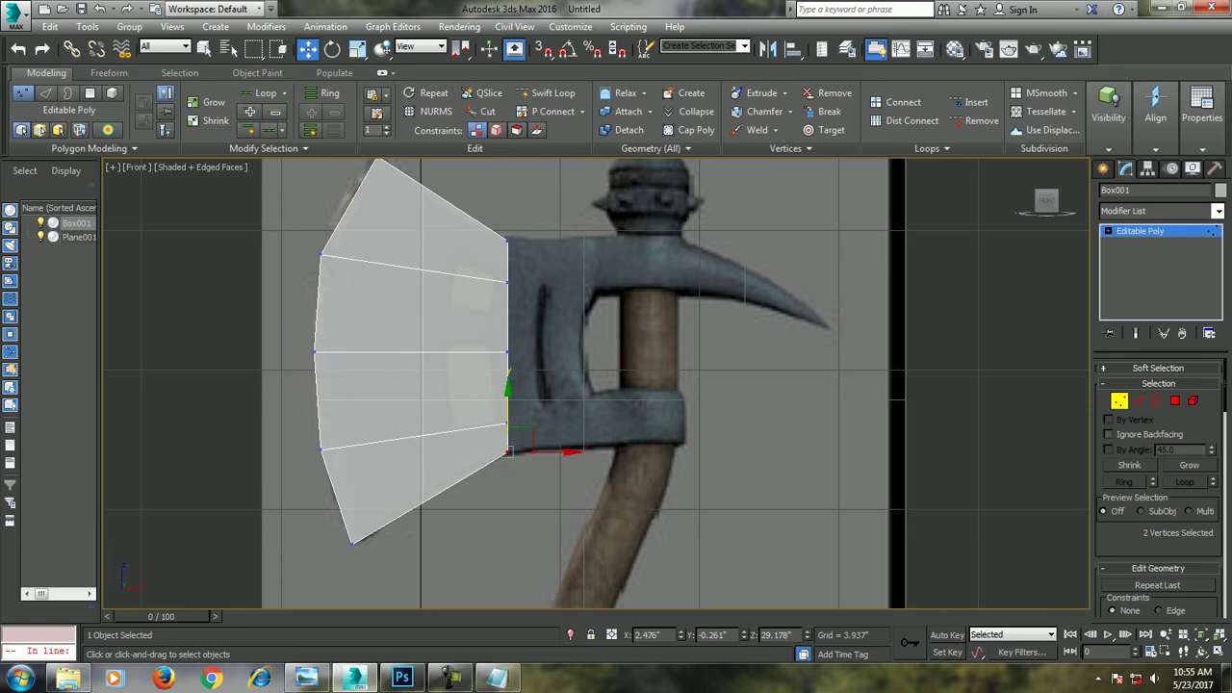
Connect the edges across the blade with three vertical cuts
key("2")
left_click(440, 199)
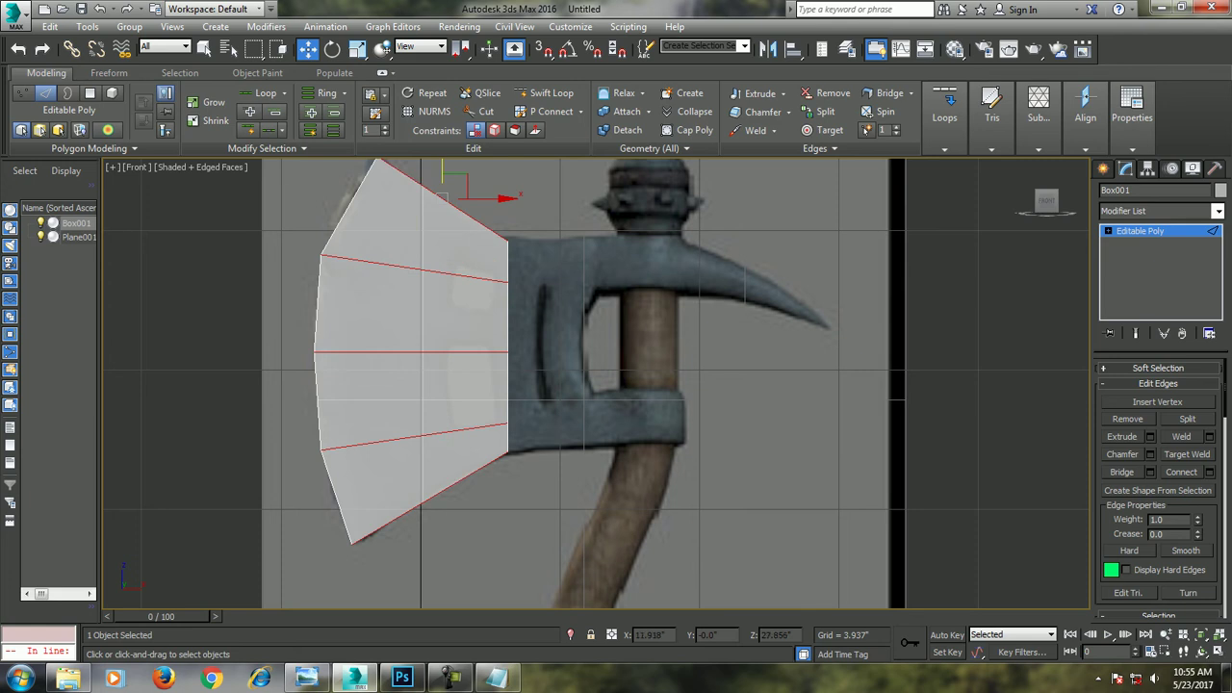
left_click(1194, 472)
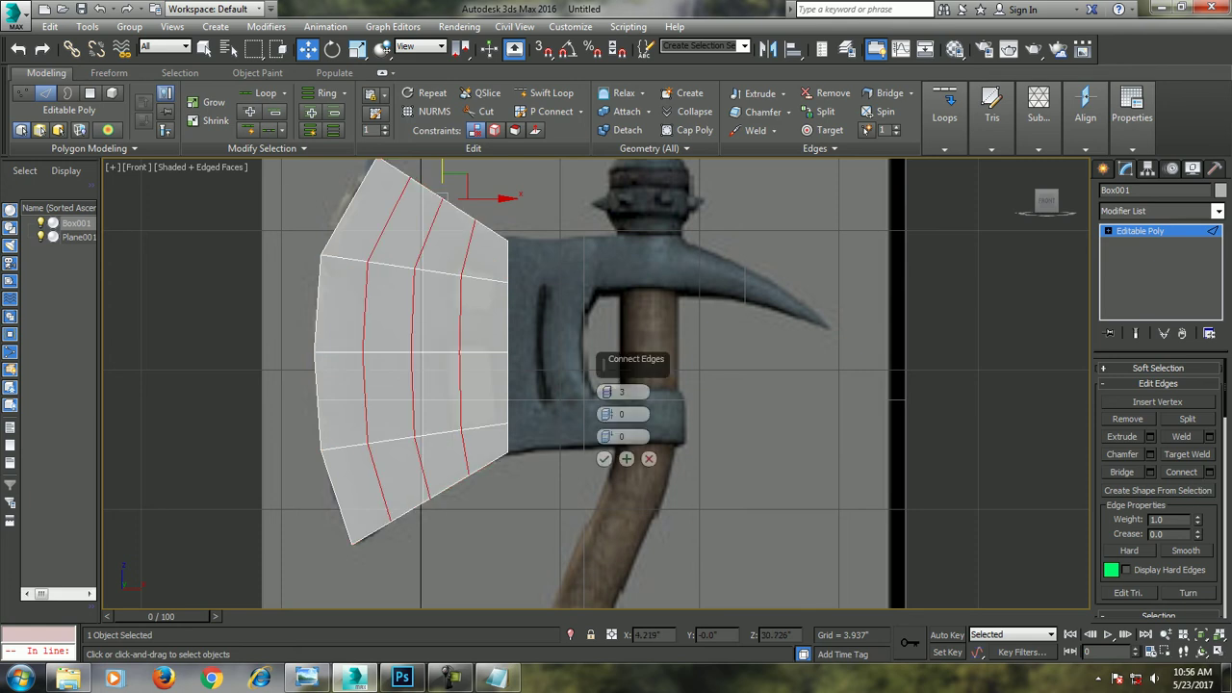
left_click(604, 459)
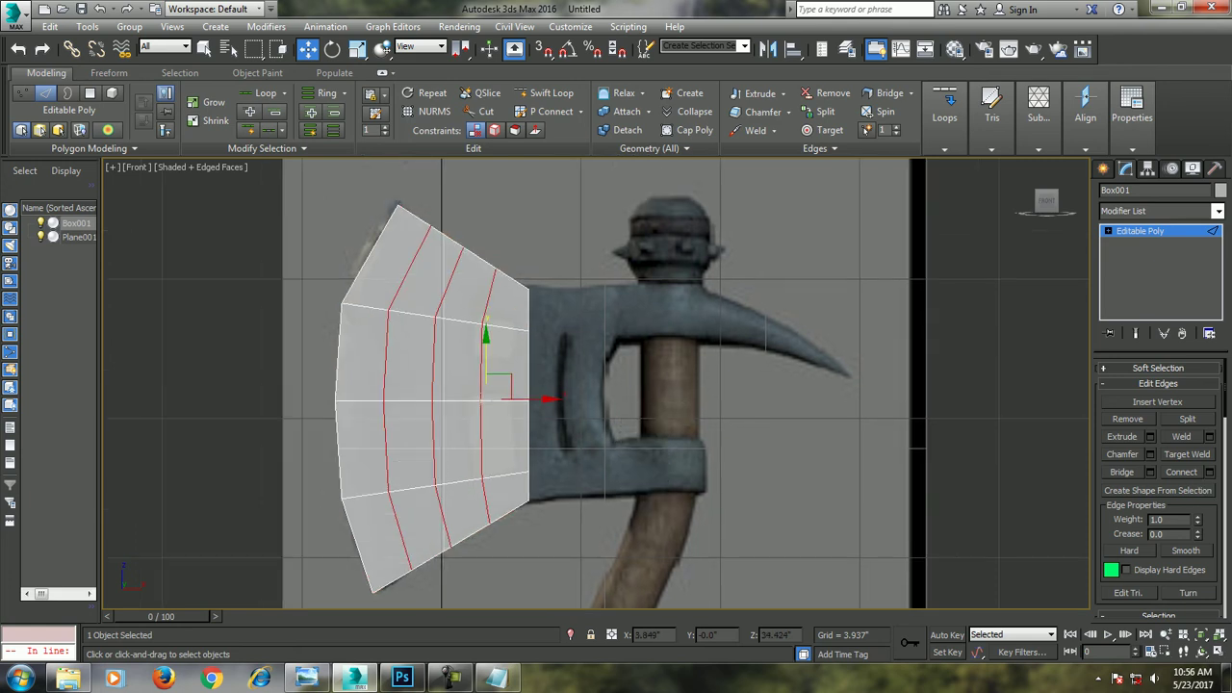
Move the blade's top-edge vertices down onto the reference outline
middle_click_drag(604, 459, 624, 505)
key("2")
scroll(616, 332, "up", 2)
key("1")
scroll(616, 332, "up", 2)
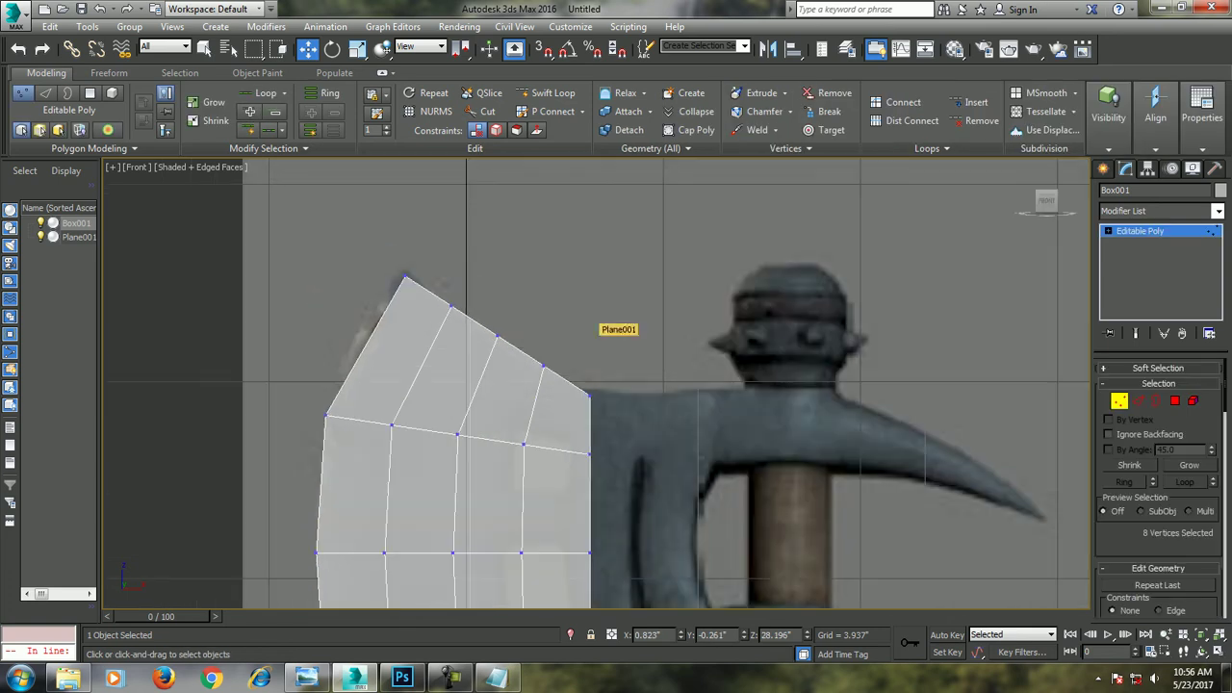
left_click(451, 306)
left_click_drag(453, 300, 511, 342)
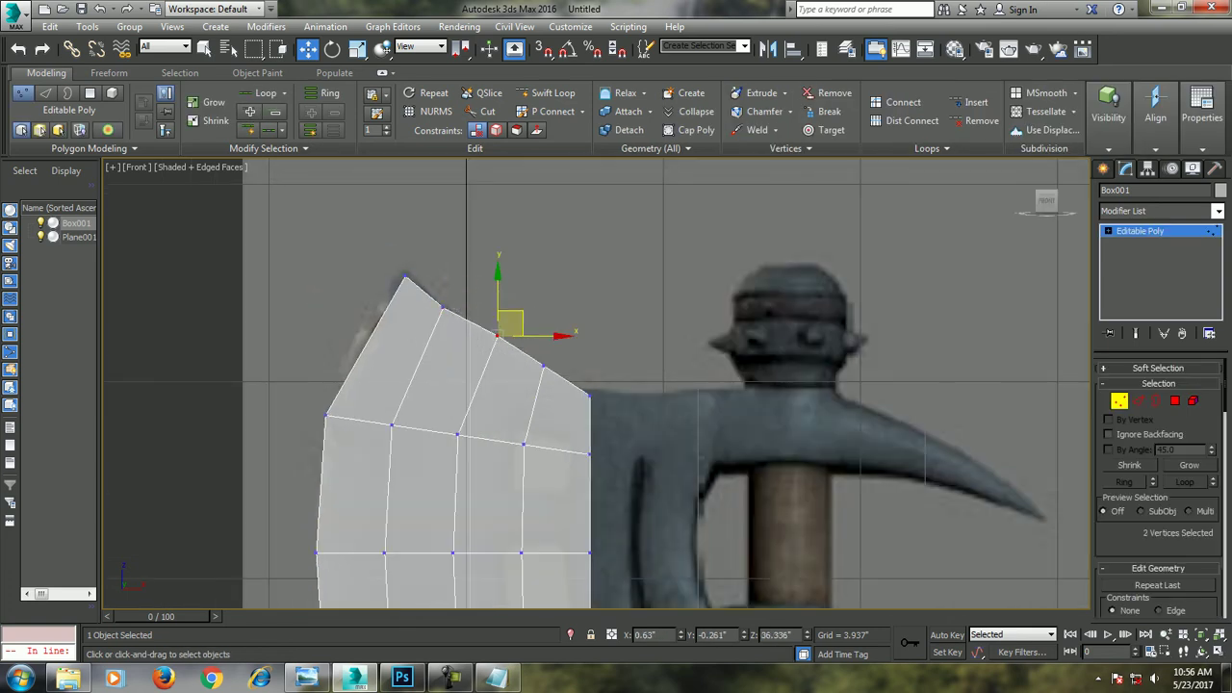
middle_click_drag(510, 341, 510, 270)
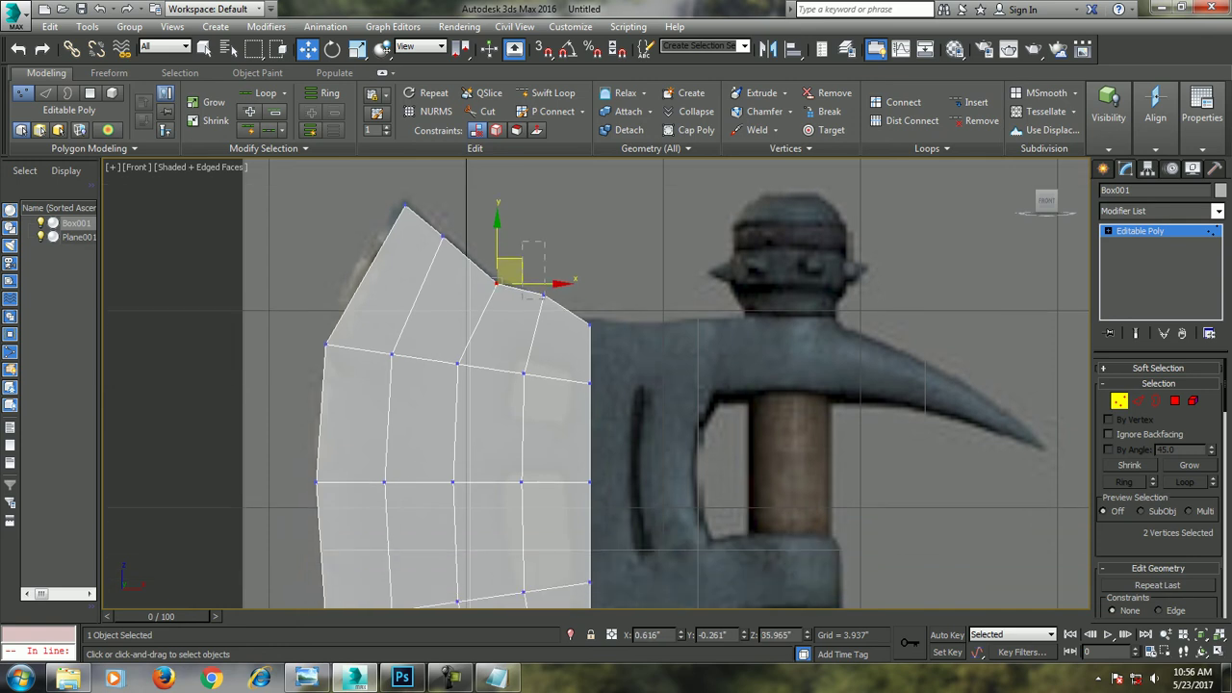
left_click_drag(510, 272, 560, 302)
Slide the lower-edge vertices up to follow the blade's bottom curve
middle_click_drag(561, 302, 583, 94)
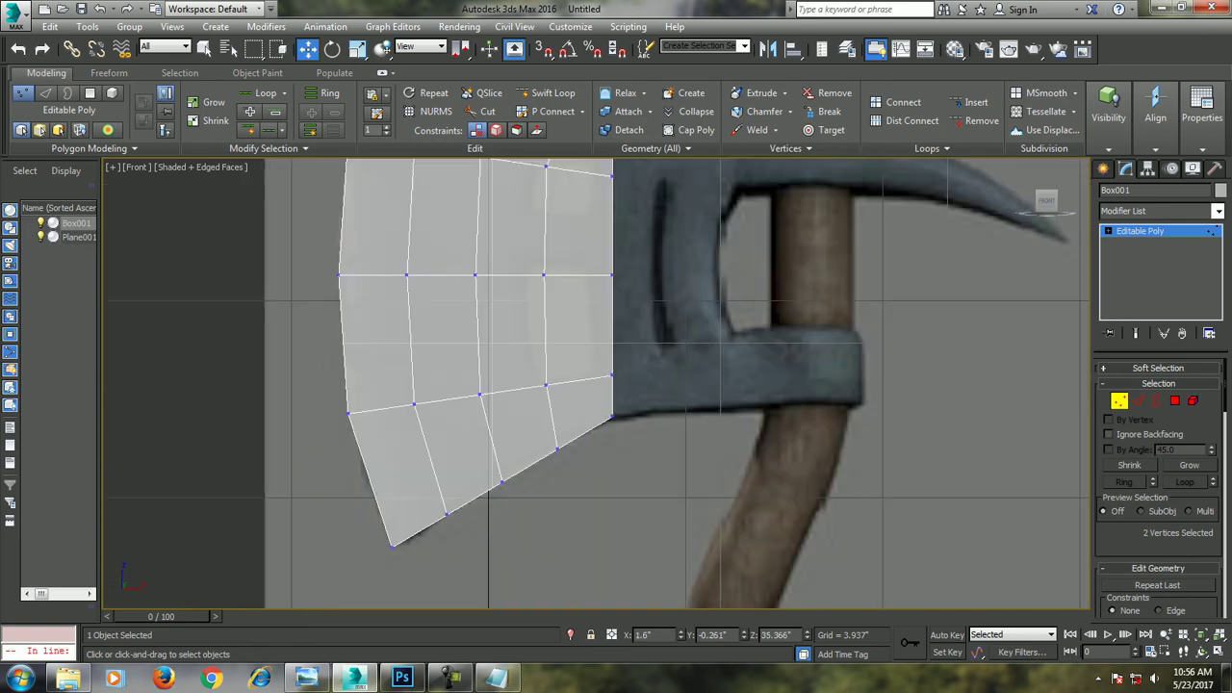
middle_click_drag(597, 386, 607, 360)
left_click_drag(456, 489, 463, 482)
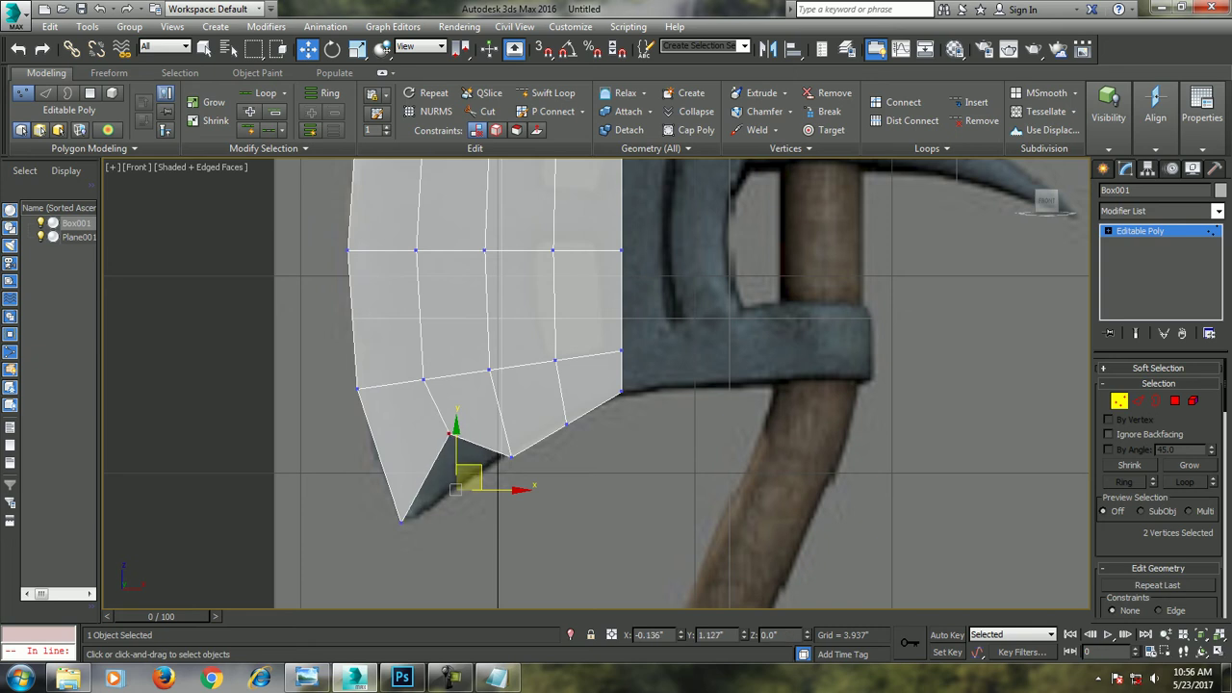
left_click_drag(525, 418, 510, 502)
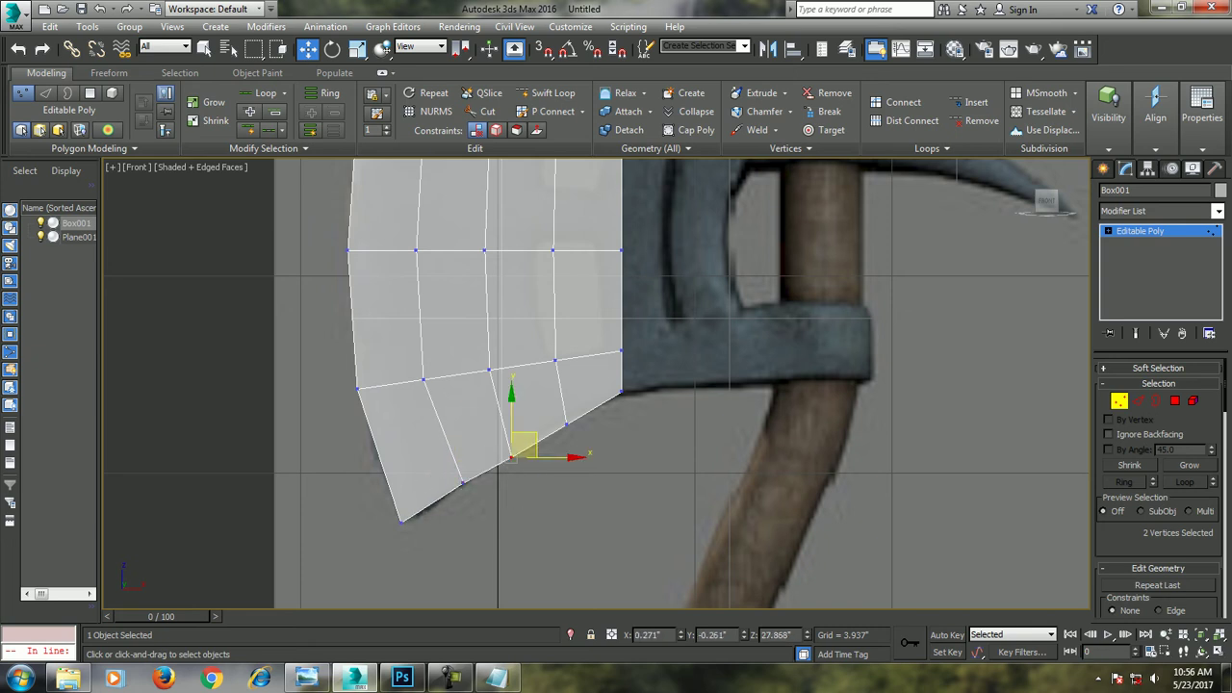
left_click_drag(512, 455, 524, 441)
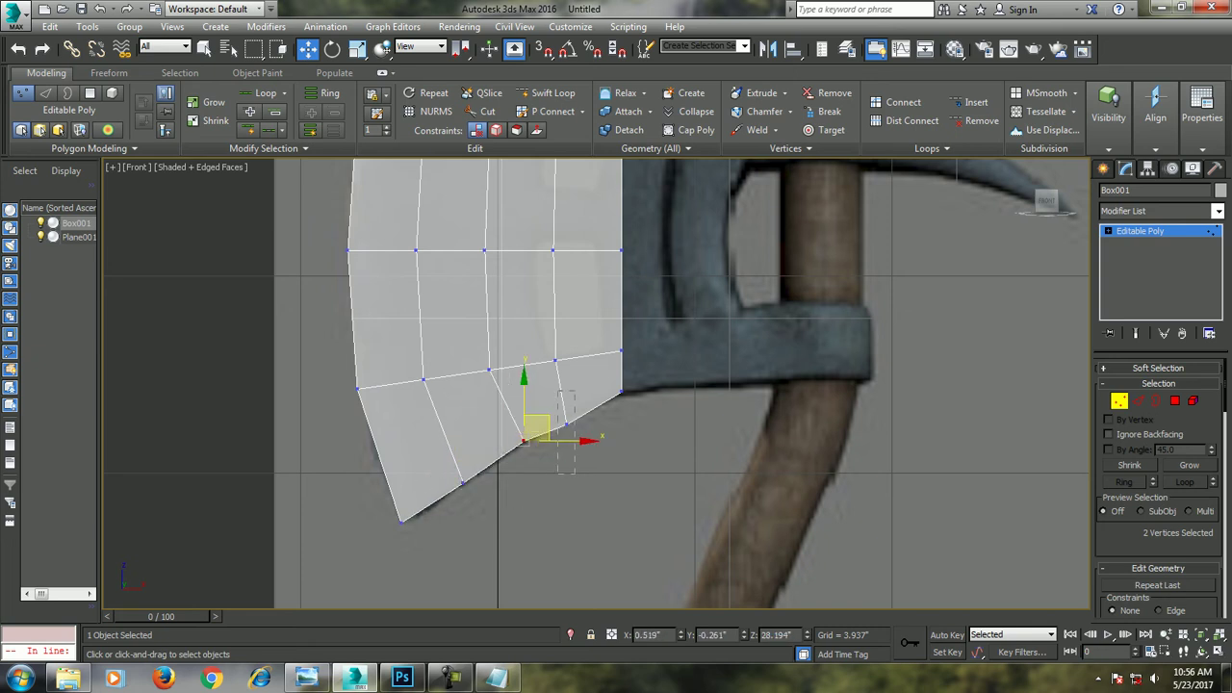
left_click_drag(575, 471, 574, 470)
left_click_drag(568, 423, 583, 406)
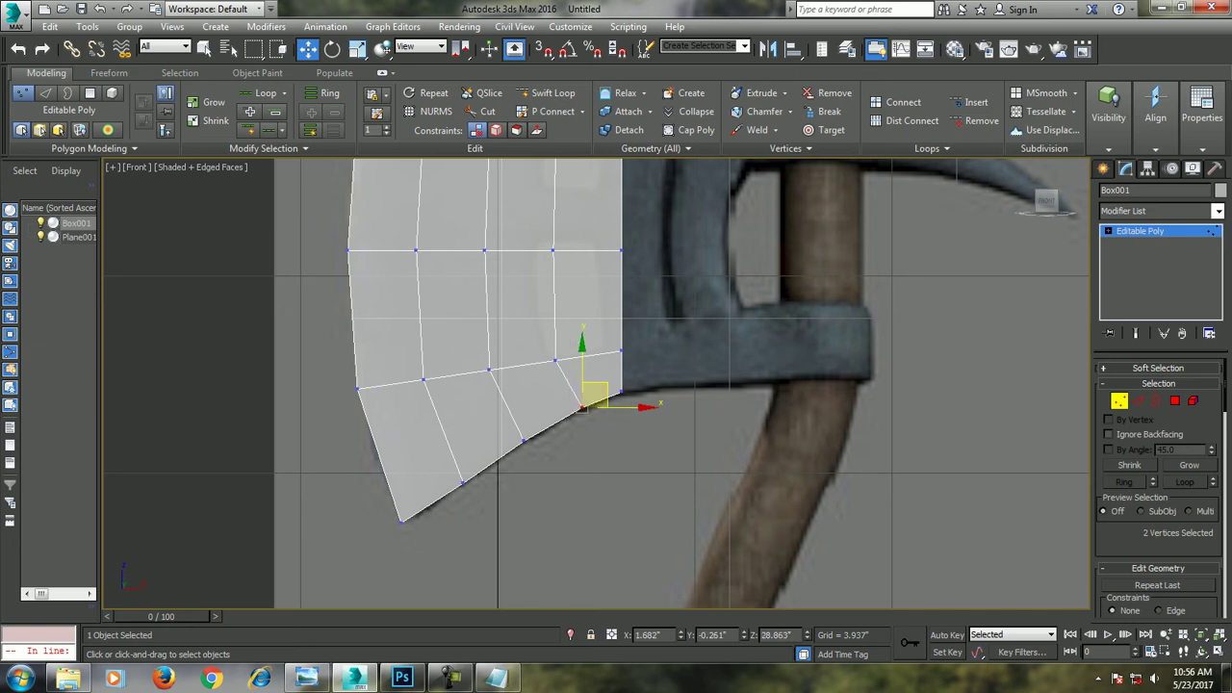
scroll(597, 414, "down", 3)
scroll(597, 414, "down", 1)
Turn on Edged Faces in the Perspective view and orbit around the axe head mesh
key("alt+w")
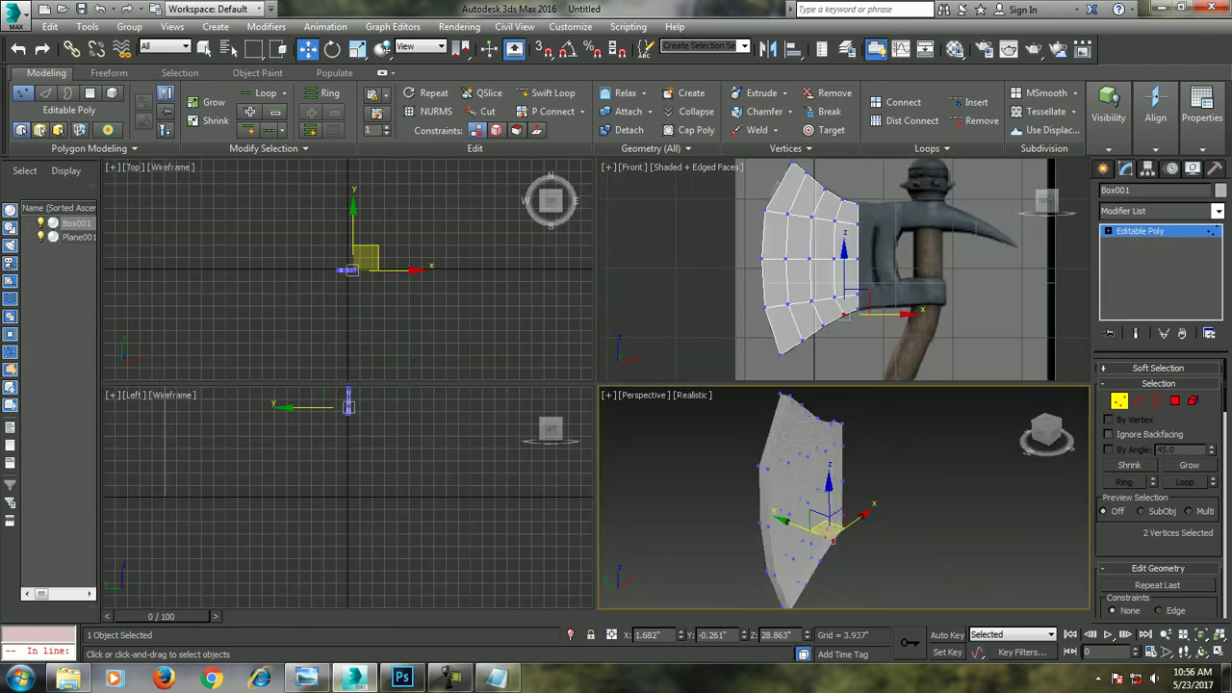
key("F4")
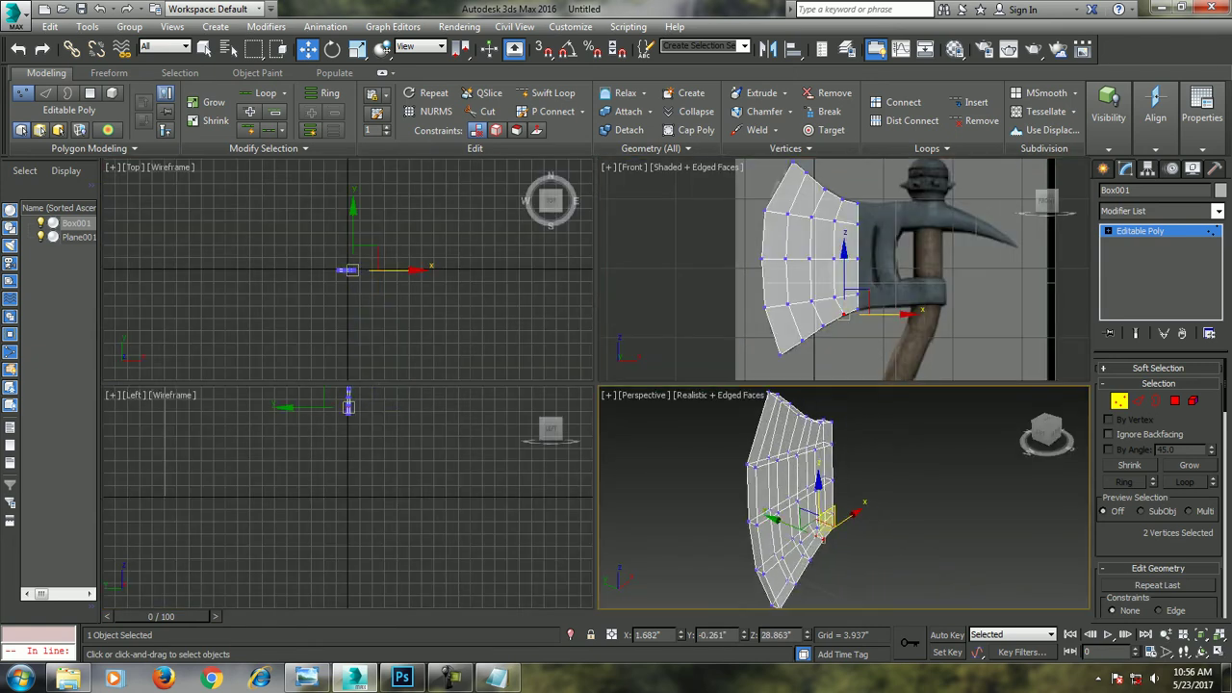
scroll(771, 270, "down", 1)
key("alt+w")
key("alt+w")
key("alt+w")
mouse_move(597, 385)
middle_mouse_down("alt")
mouse_move(674, 404)
mouse_move(607, 376)
mouse_move(635, 347)
mouse_move(650, 289)
middle_mouse_up("alt")
Select the cutting-edge vertices and scale them along Y to thin the blade's edge
left_click(546, 393)
mouse_move(654, 433)
middle_mouse_down()
mouse_move(655, 327)
mouse_move(654, 452)
mouse_move(655, 289)
middle_mouse_up()
left_click(546, 289, "ctrl")
left_click_drag(621, 480, 630, 477, "ctrl")
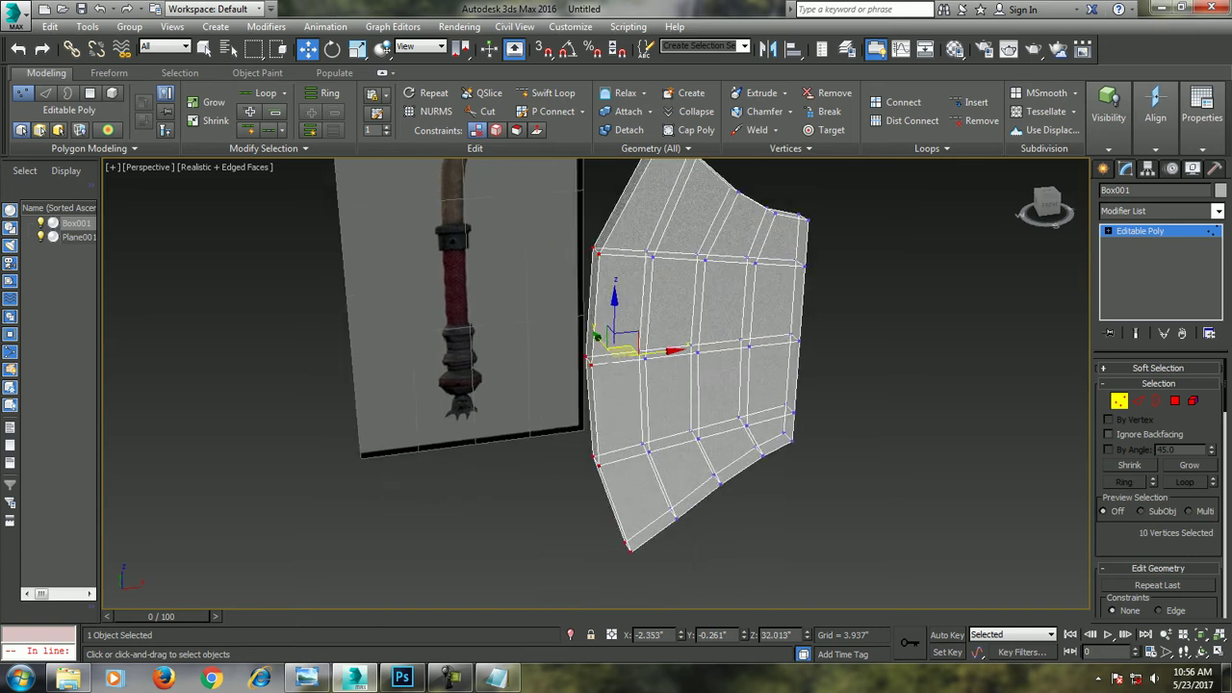
middle_click_drag(597, 346, 602, 361, "alt")
key("r")
left_click_drag(640, 380, 640, 462)
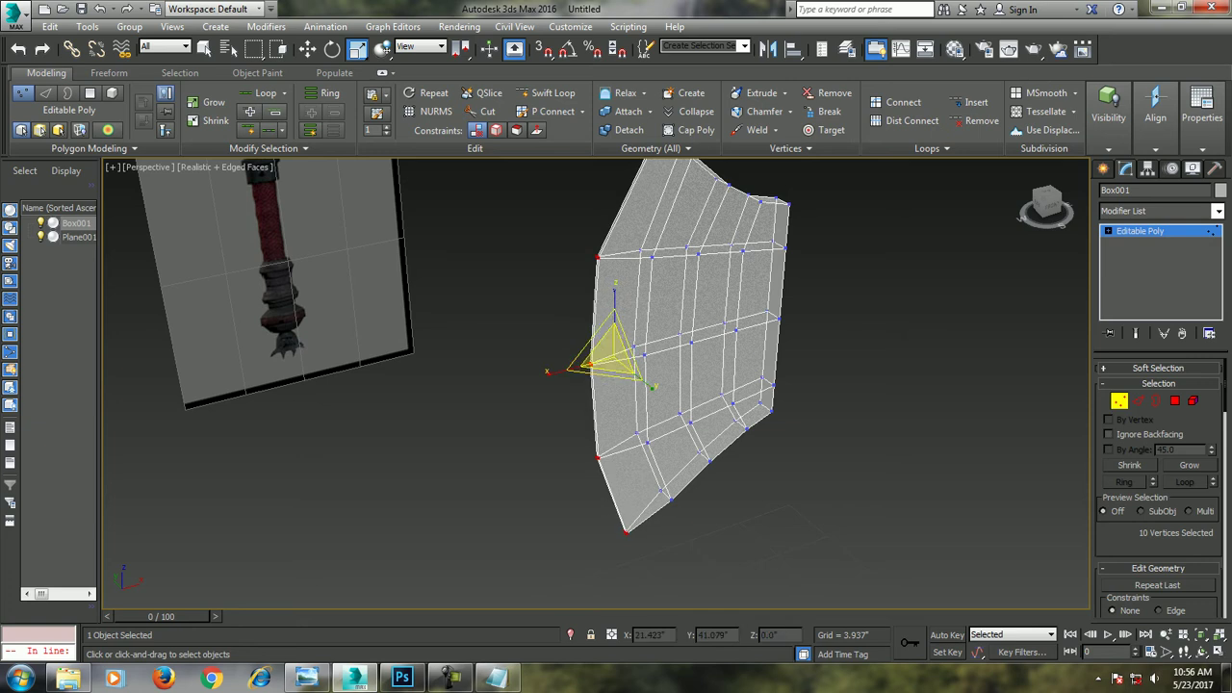
key("w")
key("alt+w")
key("alt+w")
Extrude the axe head's right column of faces twice, the first by 1.414 inches
middle_click_drag(597, 385, 545, 375)
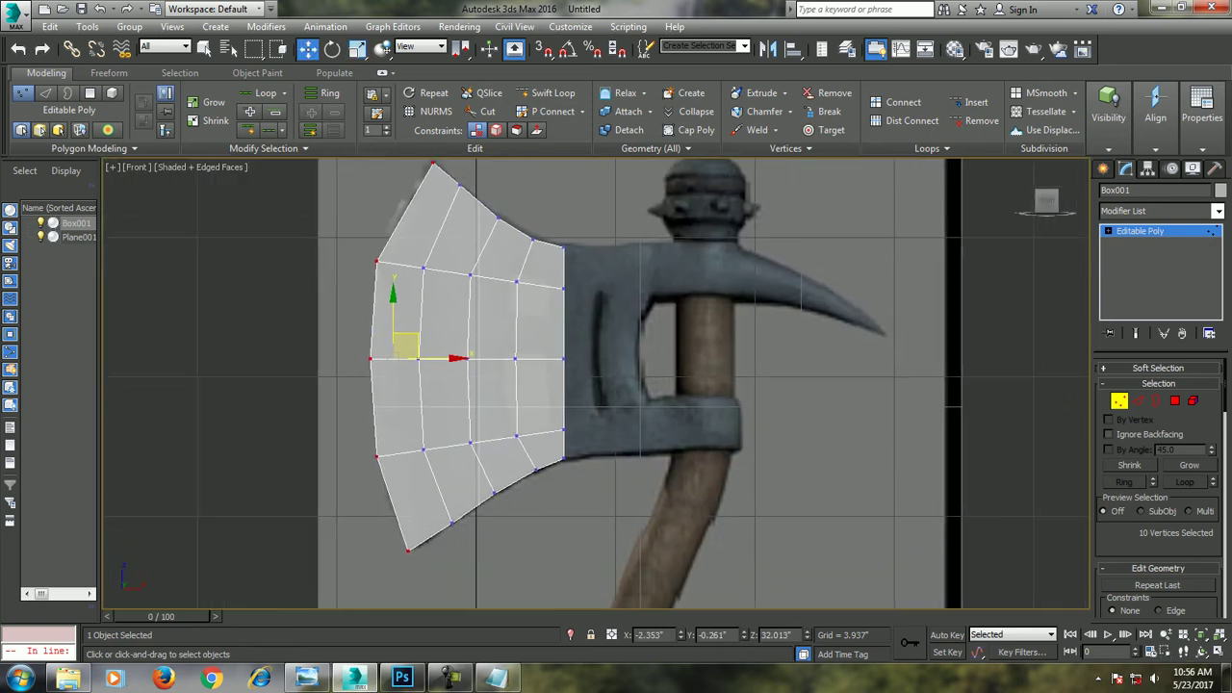
key("4")
left_click_drag(587, 221, 539, 481)
left_click_drag(477, 554, 279, 168)
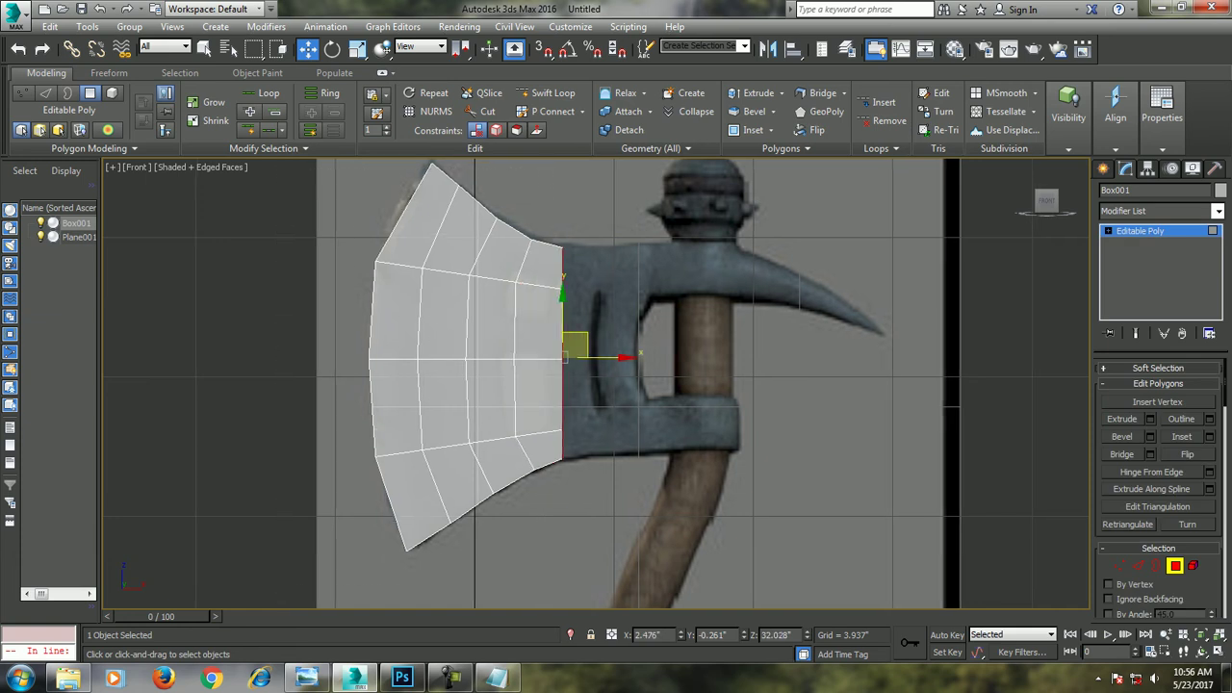
middle_click_drag(616, 385, 570, 385)
left_click(1150, 419)
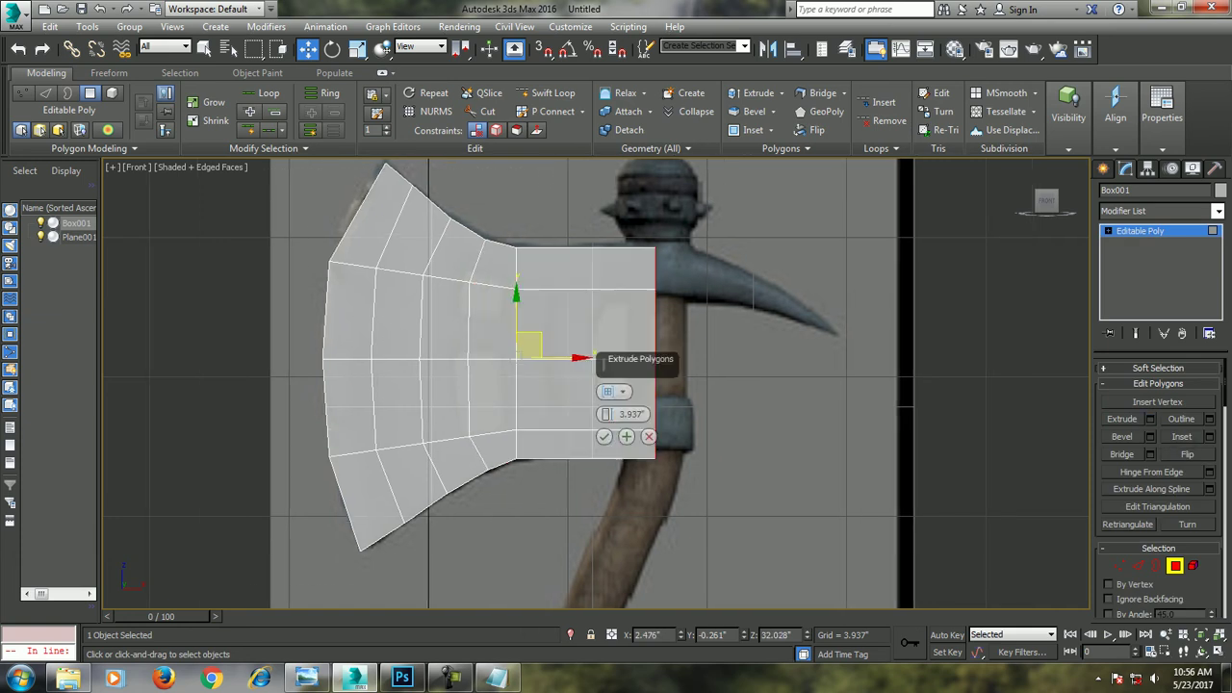
left_click_drag(608, 414, 608, 453)
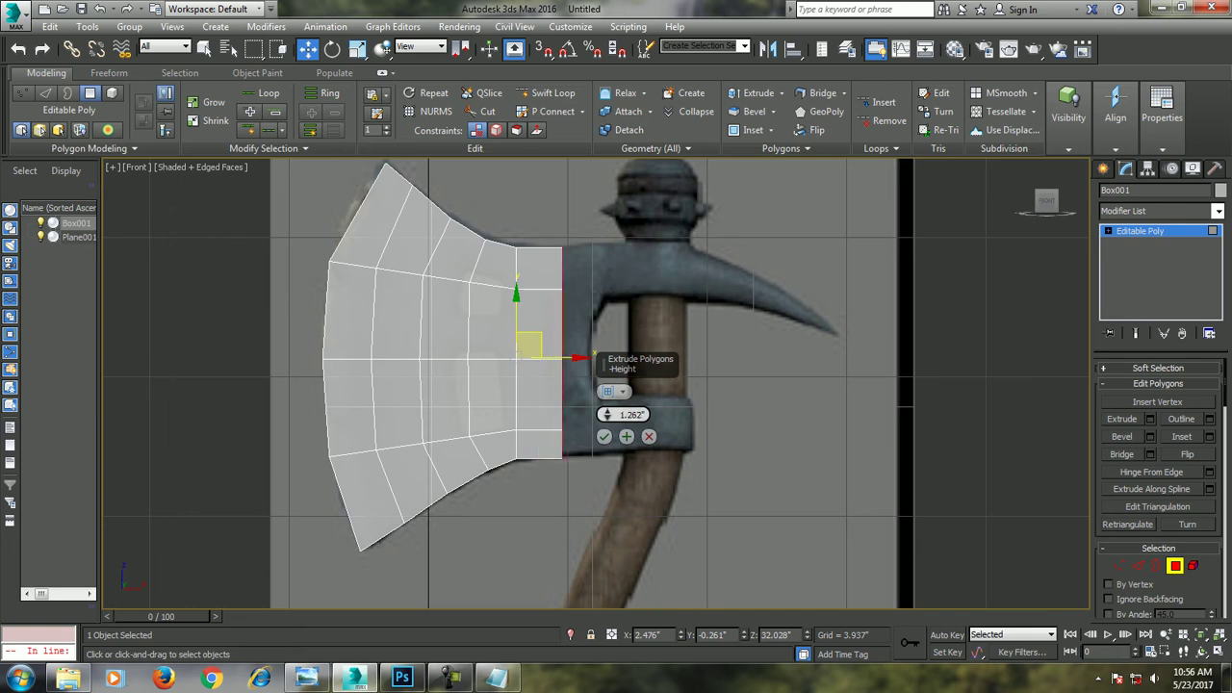
left_click(627, 436)
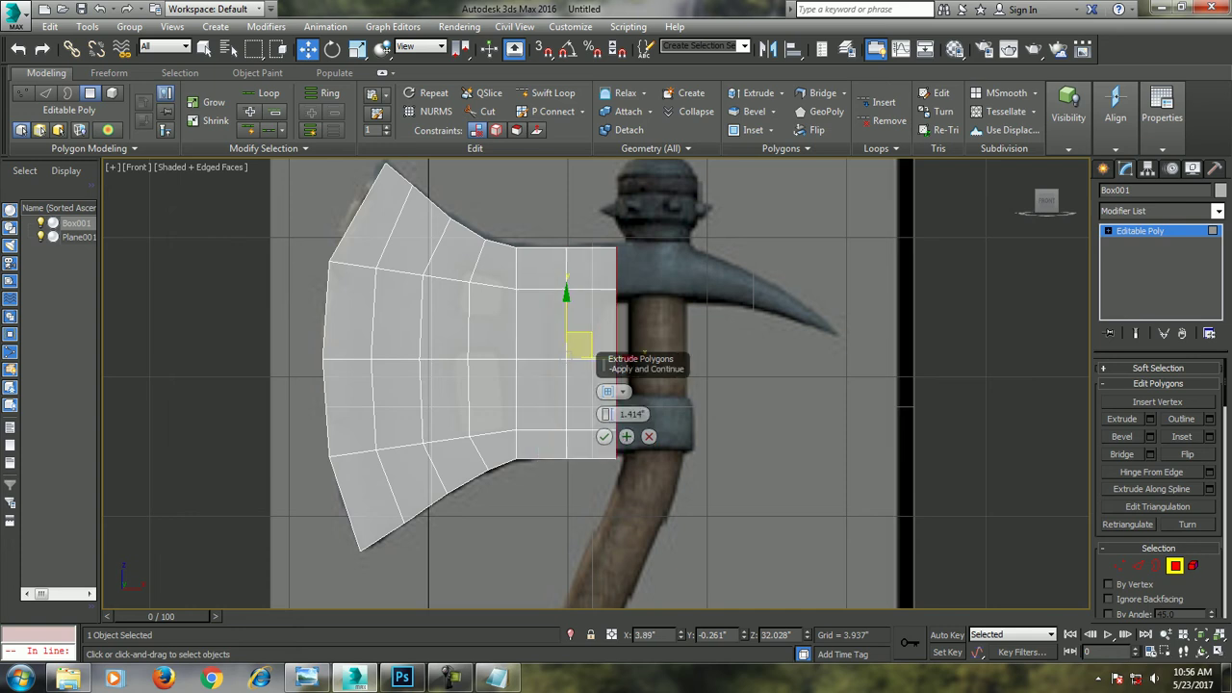
left_click_drag(608, 414, 608, 430)
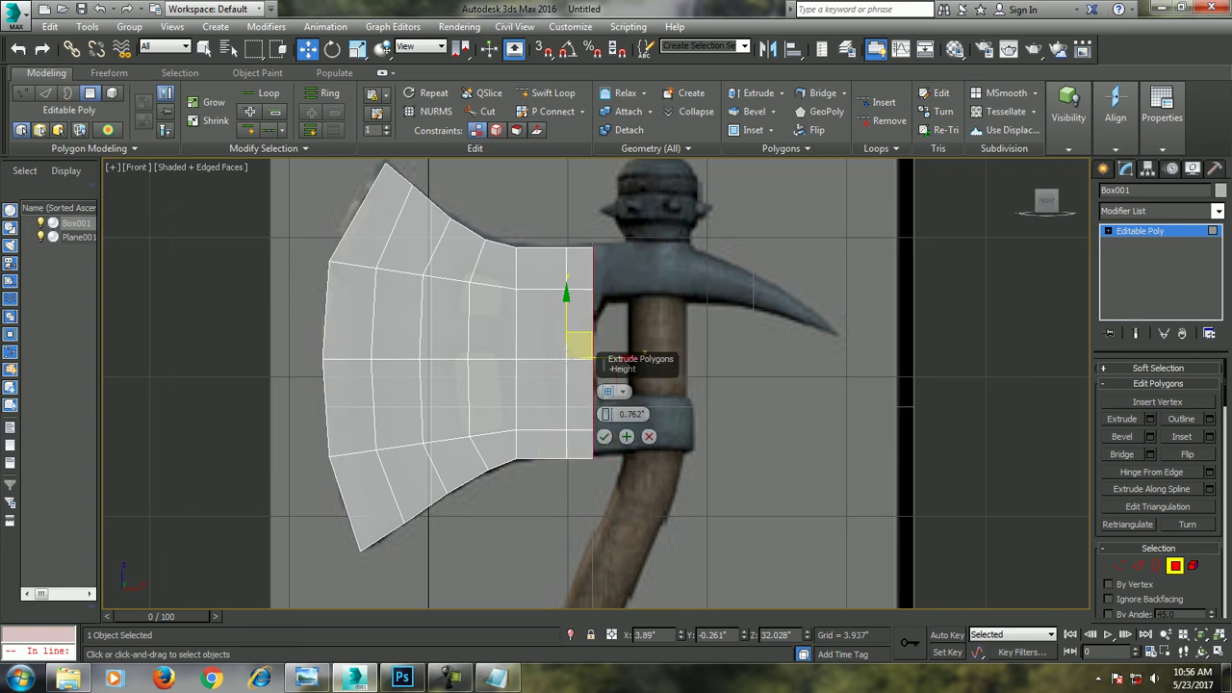
left_click(604, 436)
In Vertex mode, select the top-right corner vertices of the extended section
middle_click_drag(598, 362, 593, 426)
key("1")
scroll(591, 317, "up", 3)
left_click(590, 330)
Slide the new section's top-edge and middle vertices slightly left
middle_click_drag(591, 329, 571, 145)
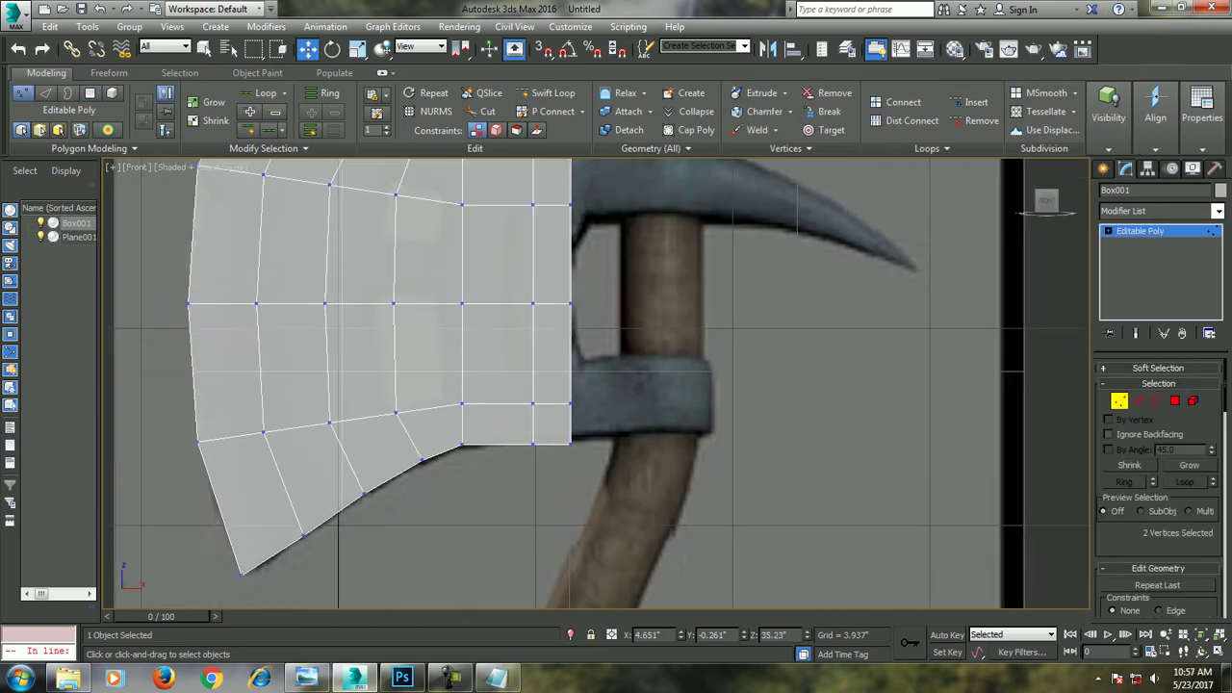
left_click(571, 441)
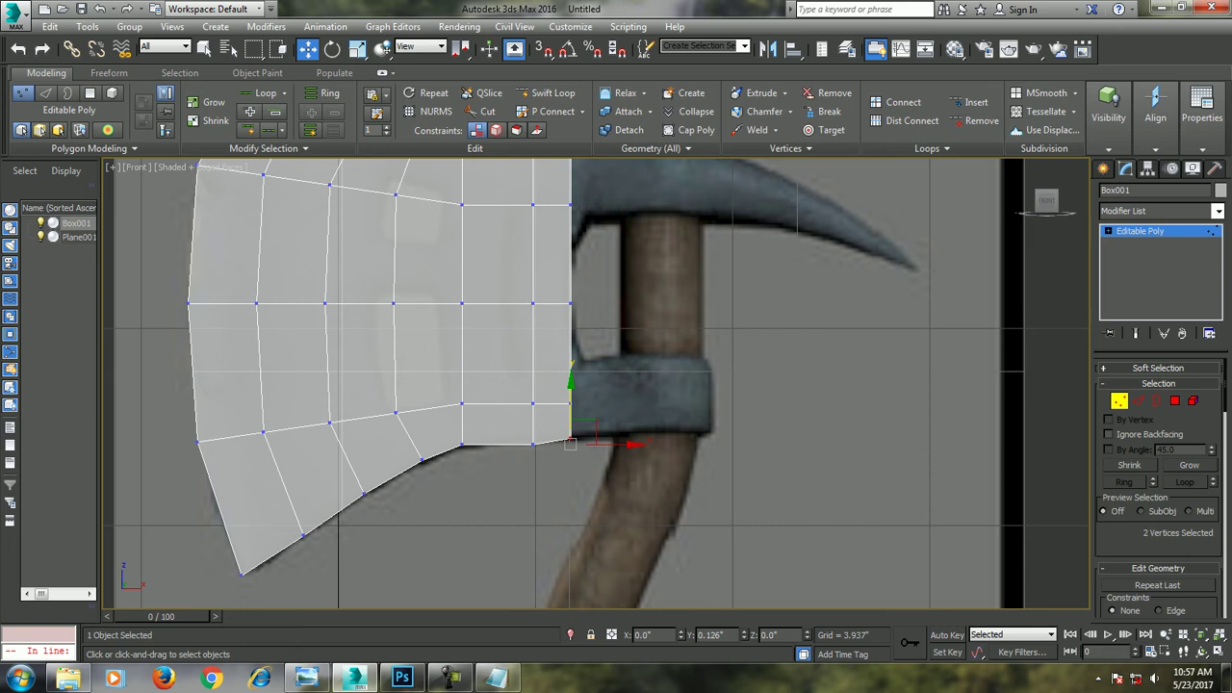
middle_click_drag(571, 439, 598, 495)
left_click(422, 250)
left_click_drag(428, 239, 416, 239)
left_click(420, 358)
left_click_drag(432, 348, 414, 348)
Slide the lower vertex left and nudge the upper-middle vertex up and left
middle_click_drag(414, 349, 414, 258)
left_click(422, 377)
left_click_drag(431, 366, 419, 366)
middle_click_drag(420, 366, 420, 499)
left_click(440, 234)
left_click_drag(440, 234, 430, 227)
middle_click_drag(429, 226, 426, 181)
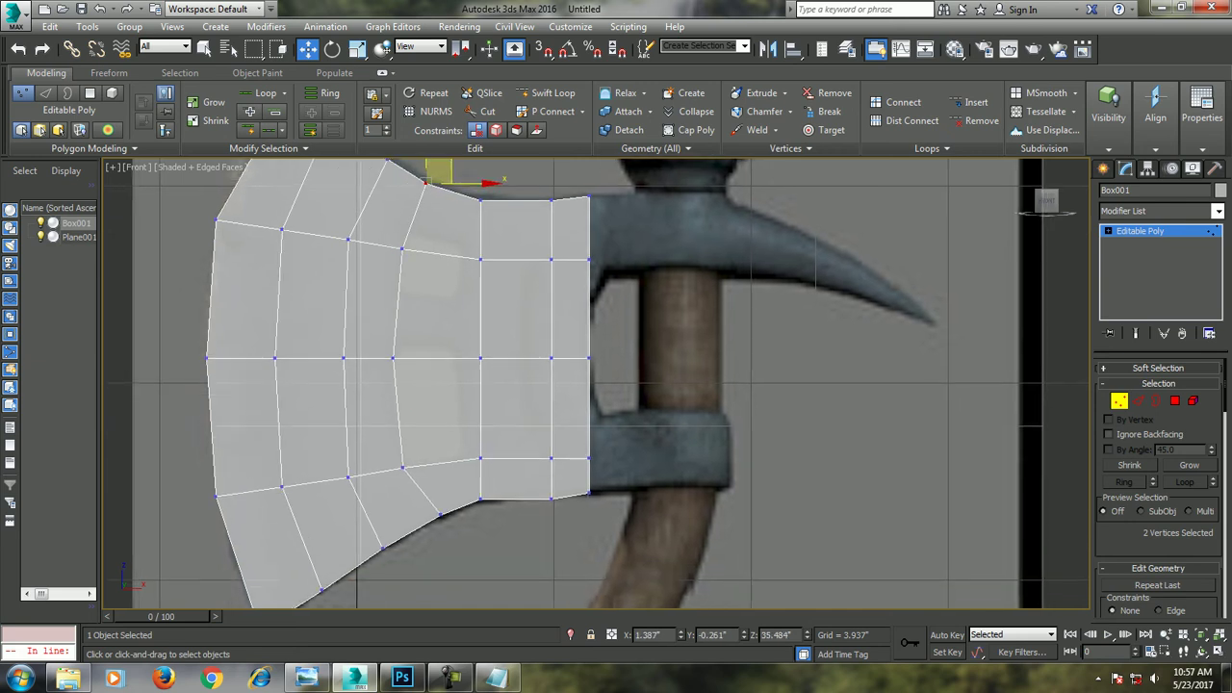
Insert a vertical Swift Loop edge loop across the axe head near the handle
left_click(546, 92)
left_click(461, 414)
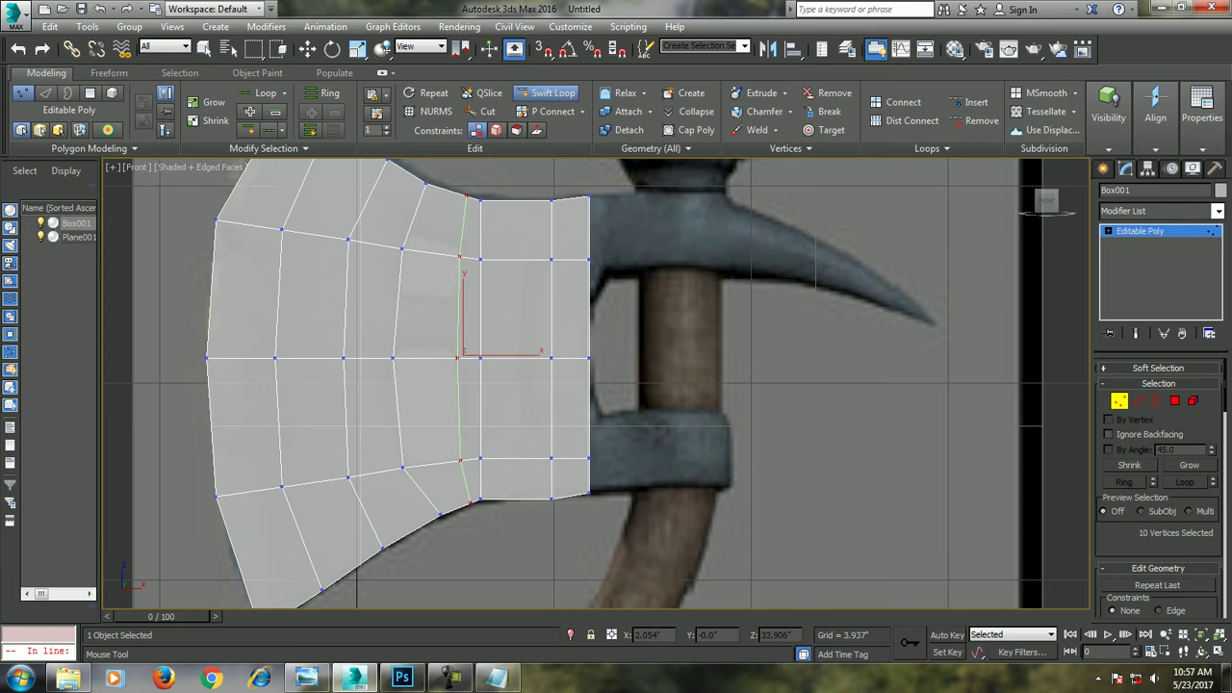
key("w")
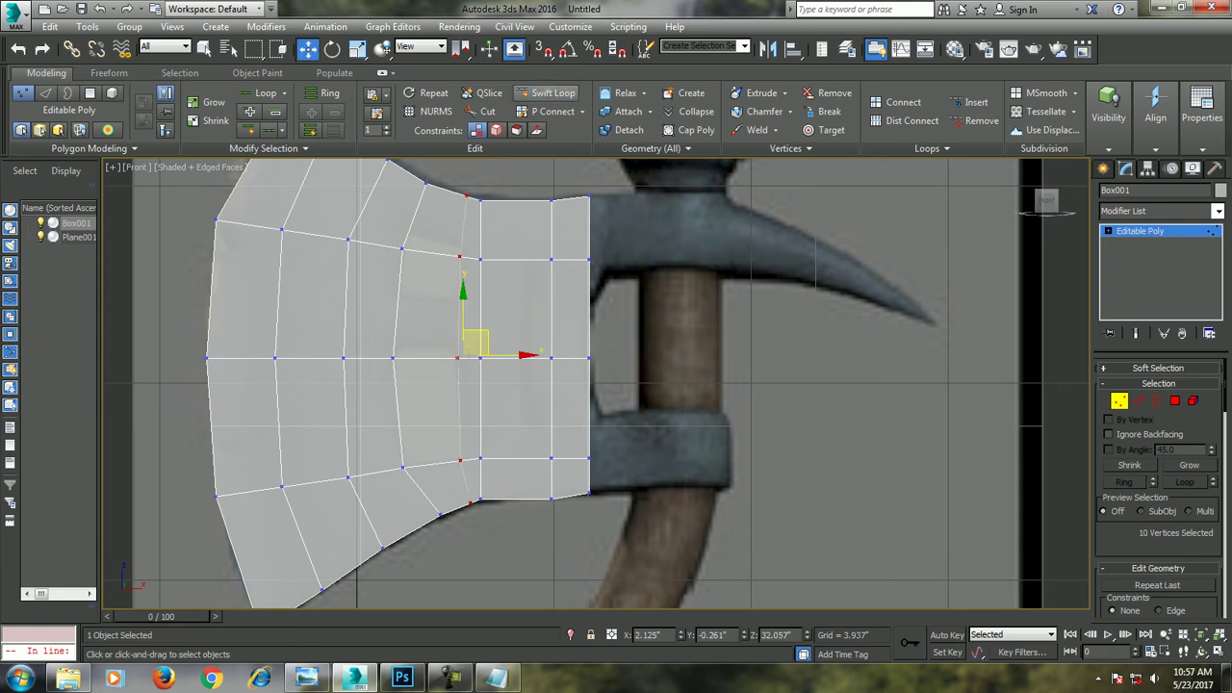
scroll(636, 192, "up", 2)
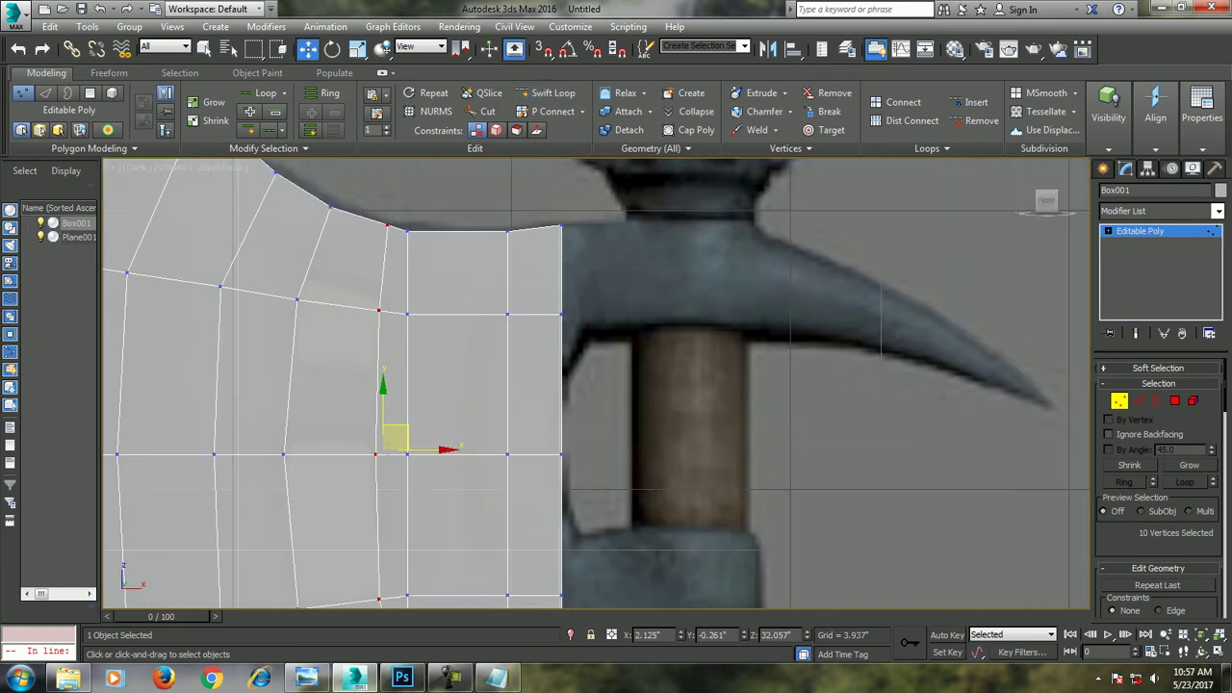
Add a horizontal edge loop across the upper part of the extended section
key("4")
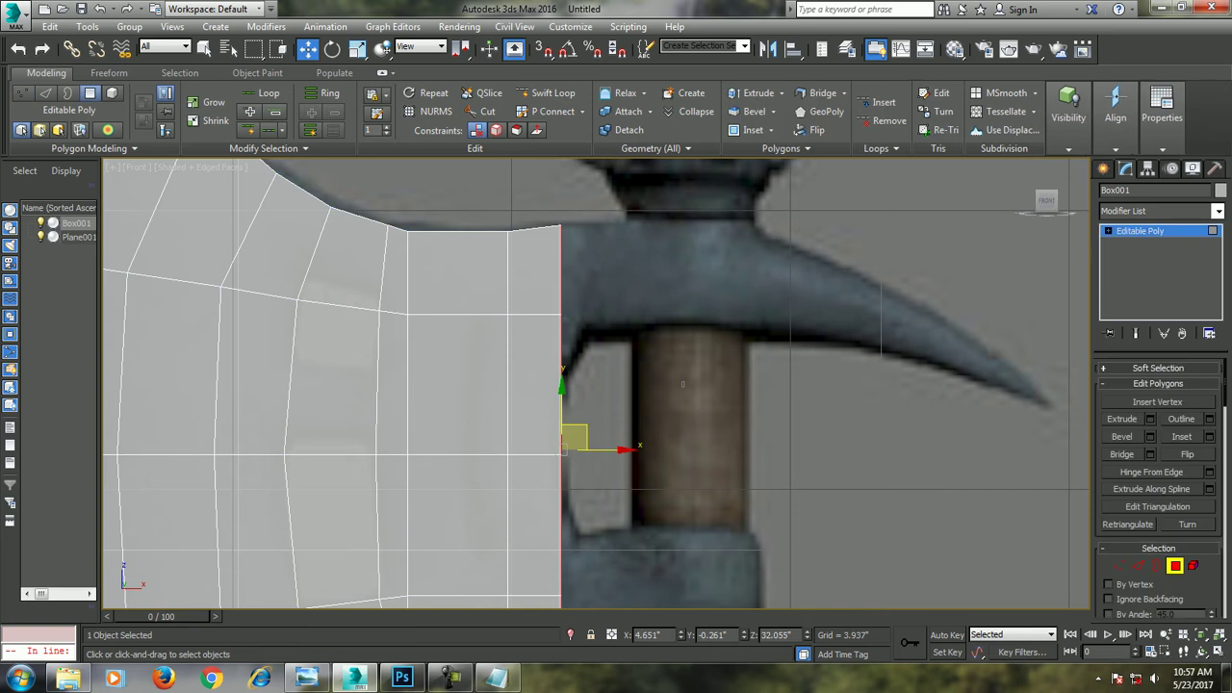
left_click(568, 269)
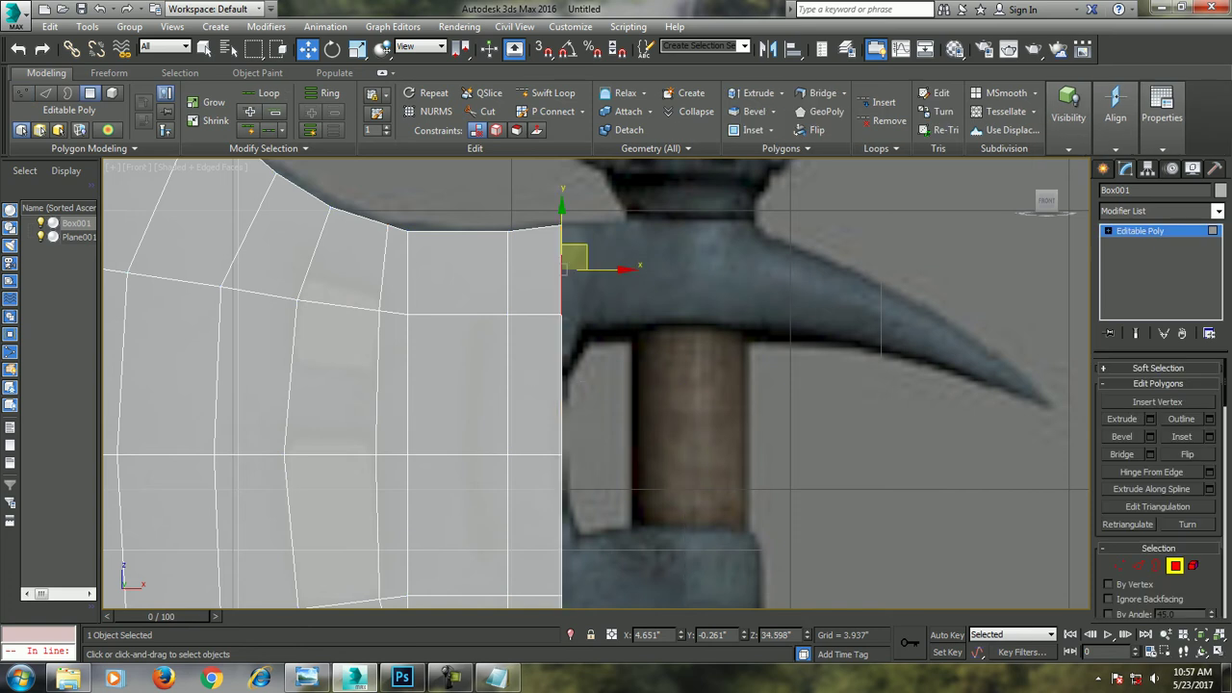
key("1")
middle_click_drag(564, 269, 576, 276)
left_click(547, 92)
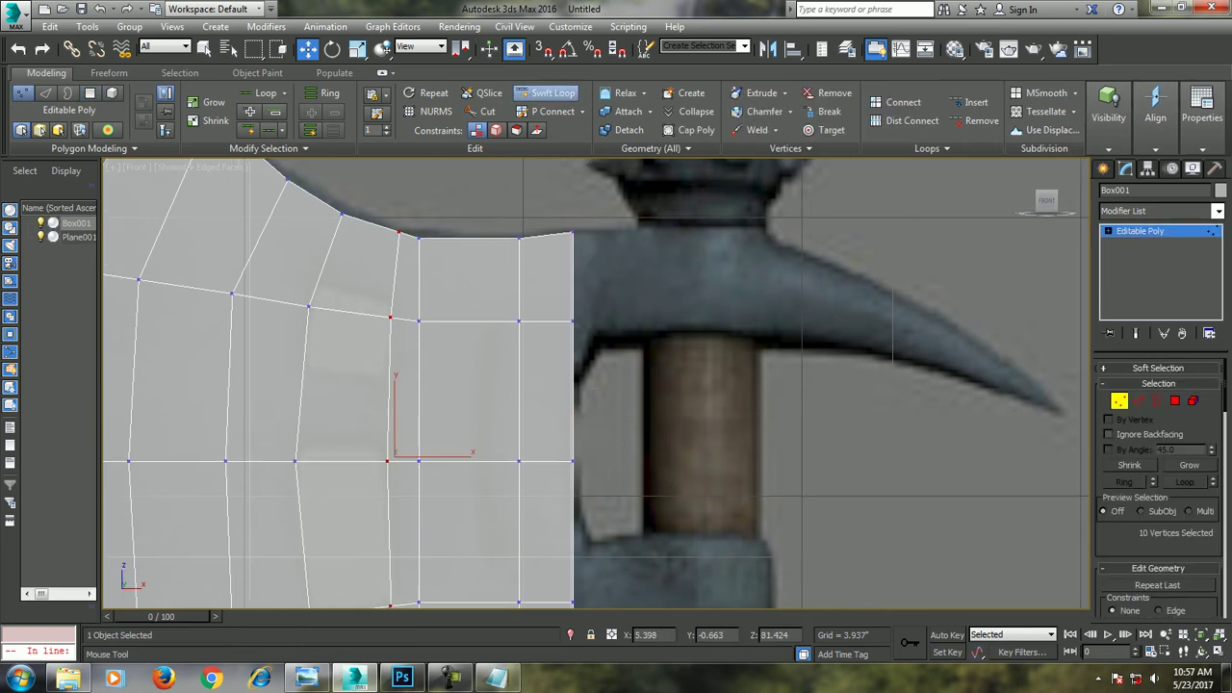
left_click(337, 368)
right_click(337, 368)
middle_click_drag(337, 367, 310, 358)
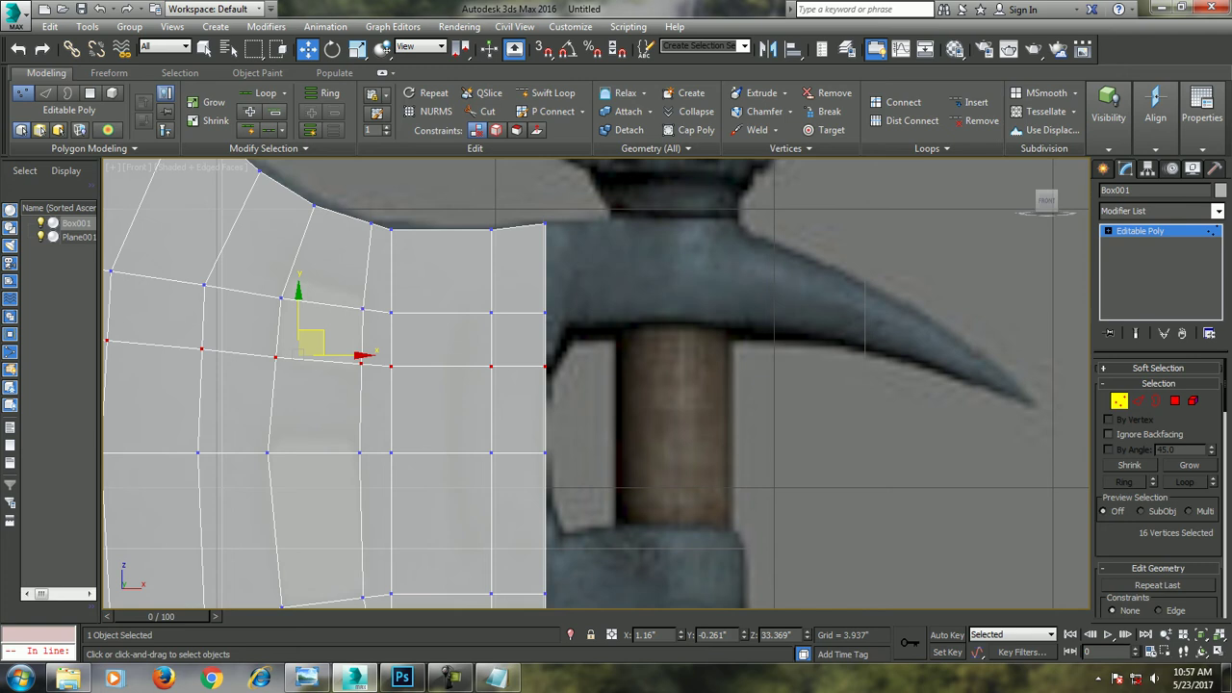
Select the loop of faces on the head's right edge and extrude them outward to the right
key("4")
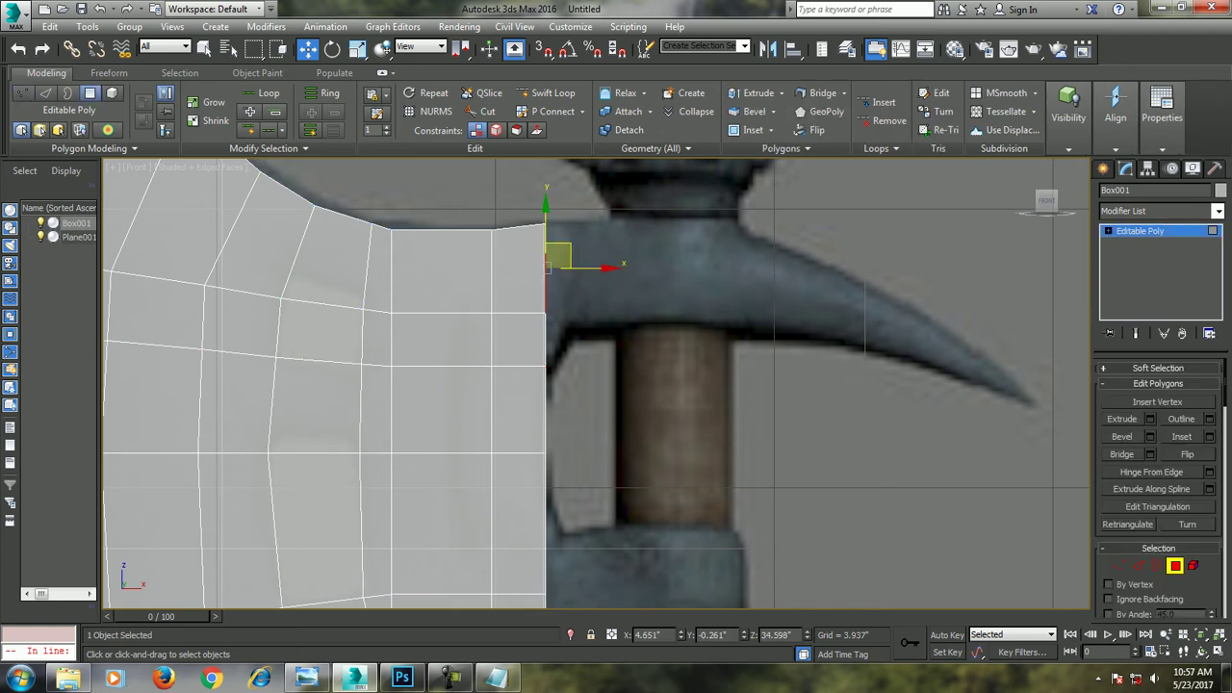
left_click(532, 321)
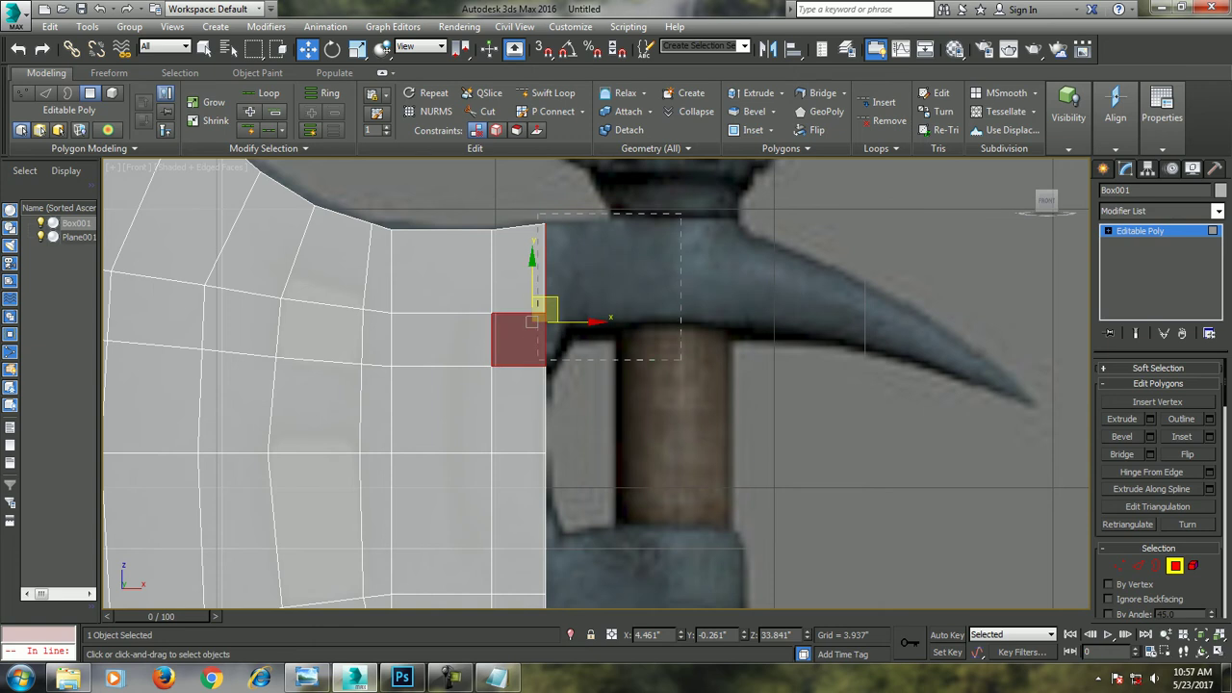
key("alt+l")
key("Delete")
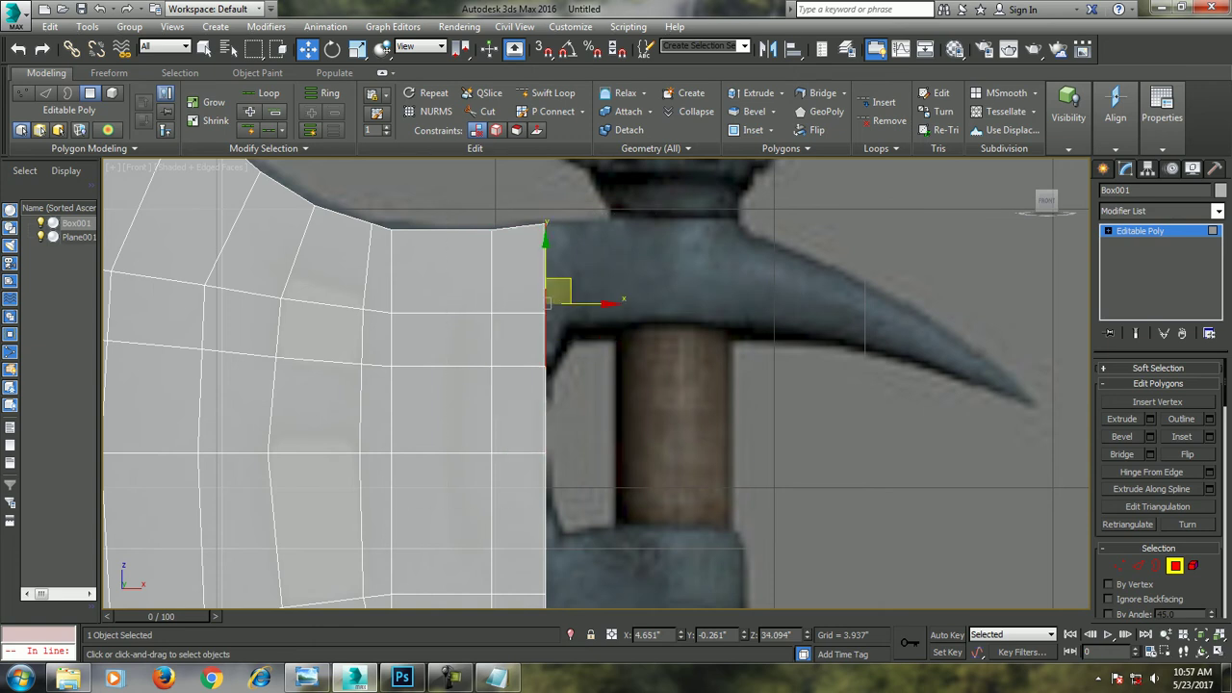
middle_click_drag(544, 304, 490, 348)
key("shift+e")
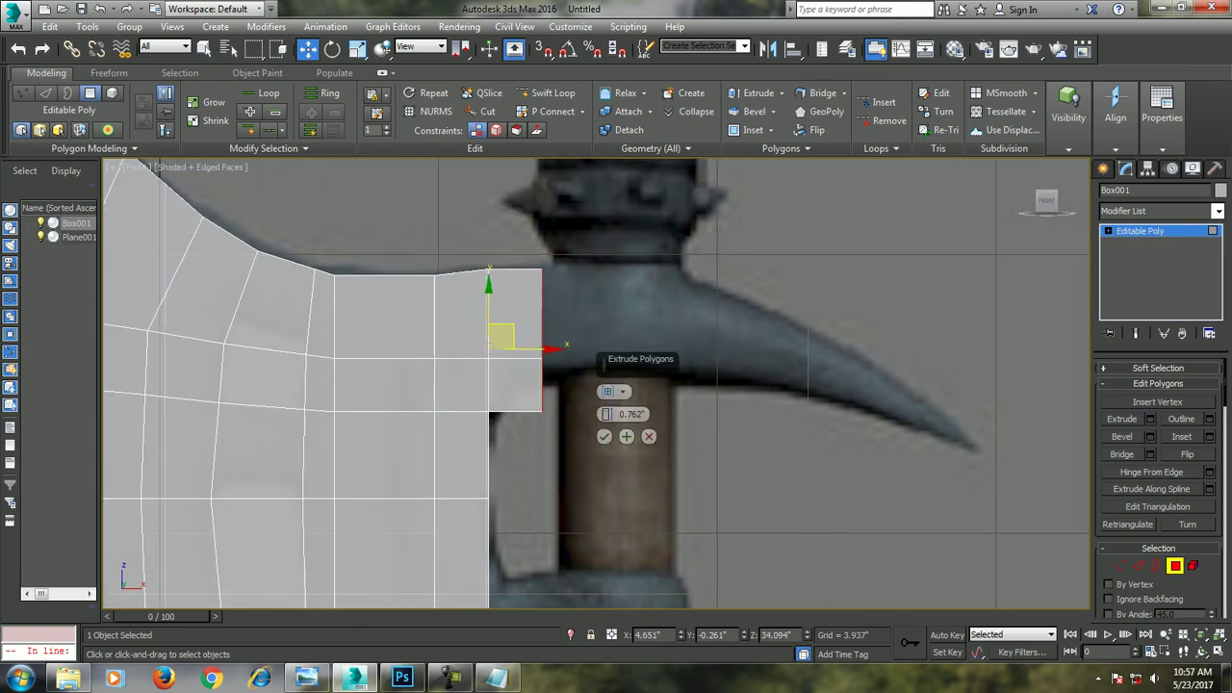
left_click_drag(607, 414, 607, 389)
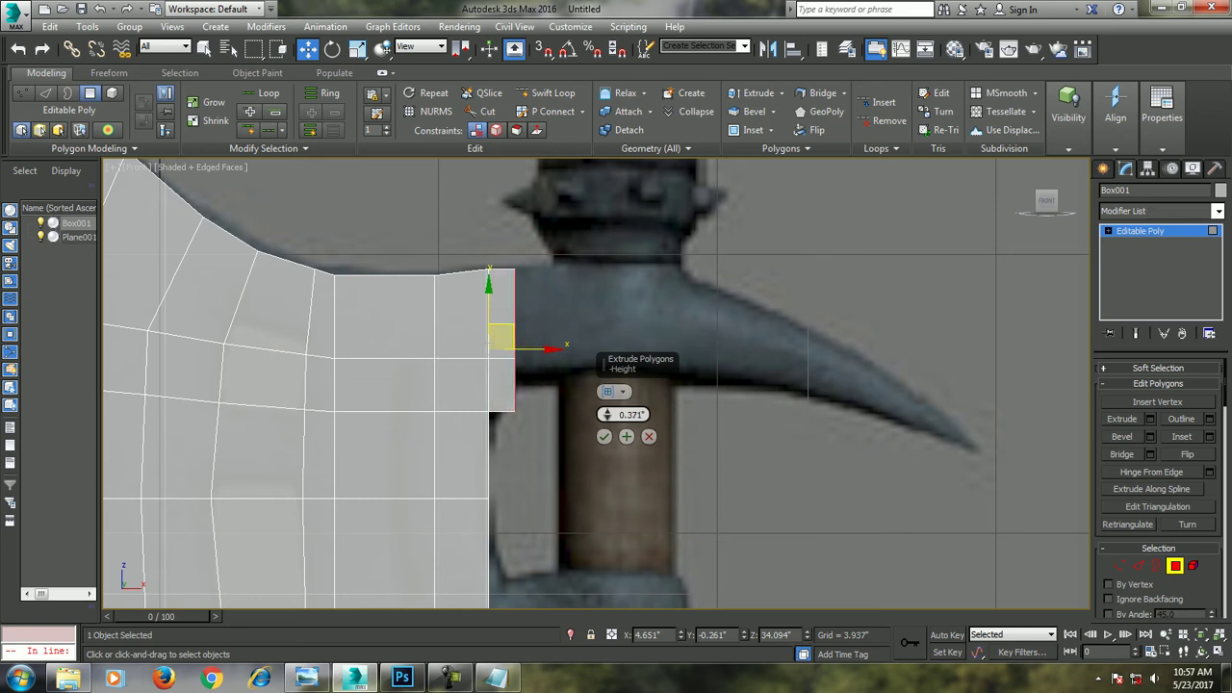
left_click(604, 437)
Pull the lower right corner vertex up-left into a bevel and lower the upper corner vertex
key("1")
scroll(597, 385, "up", 1)
middle_click_drag(616, 385, 576, 352)
scroll(597, 385, "up", 1)
mouse_move(481, 404)
left_mouse_down()
mouse_move(506, 429)
mouse_move(492, 374)
left_mouse_up()
key("ctrl+z")
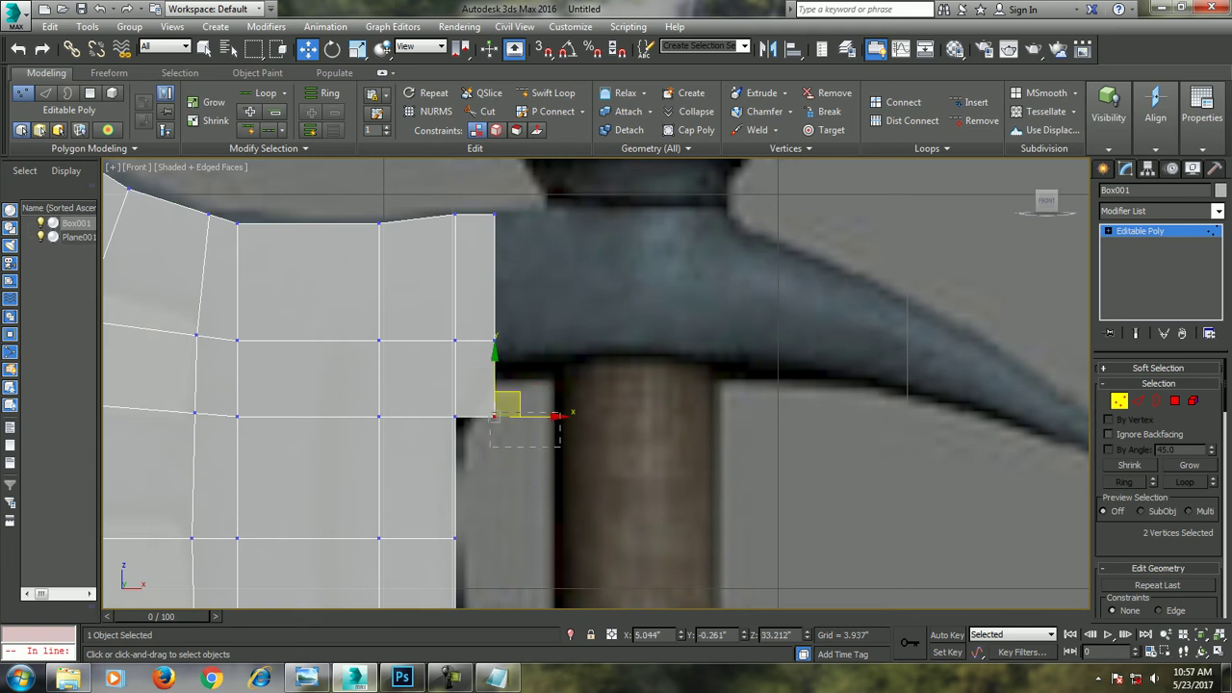
left_click_drag(494, 416, 473, 389)
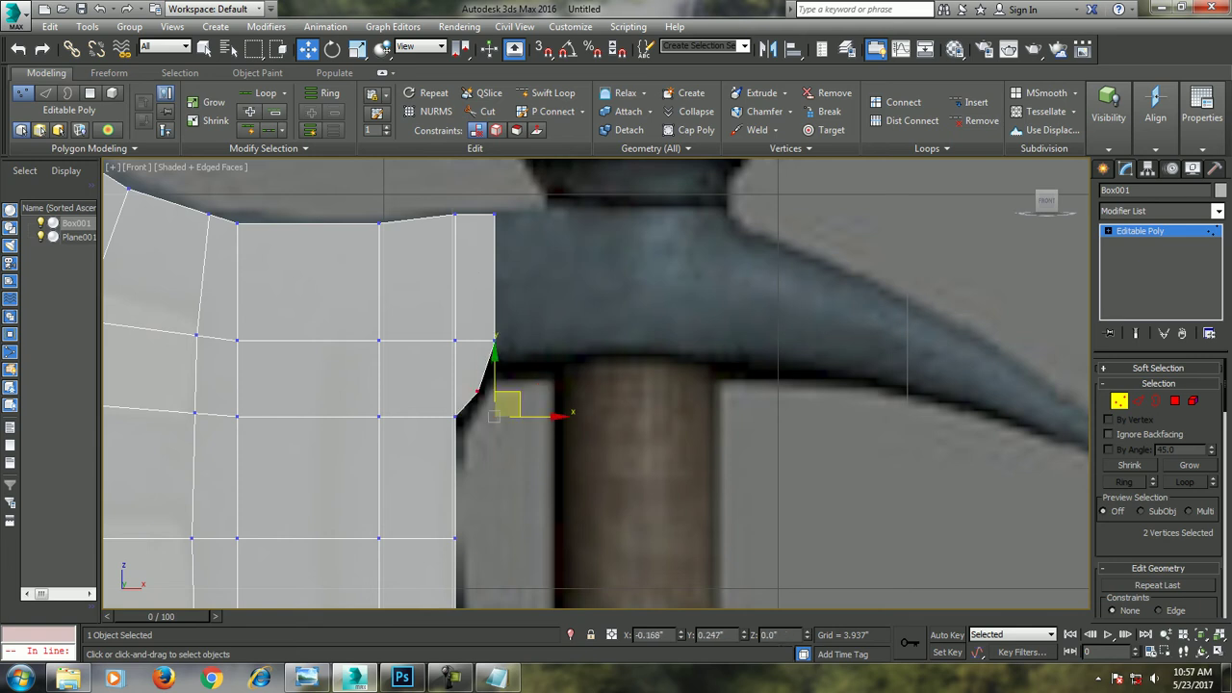
middle_click_drag(472, 389, 462, 469)
left_click(483, 419)
left_click_drag(484, 419, 484, 434)
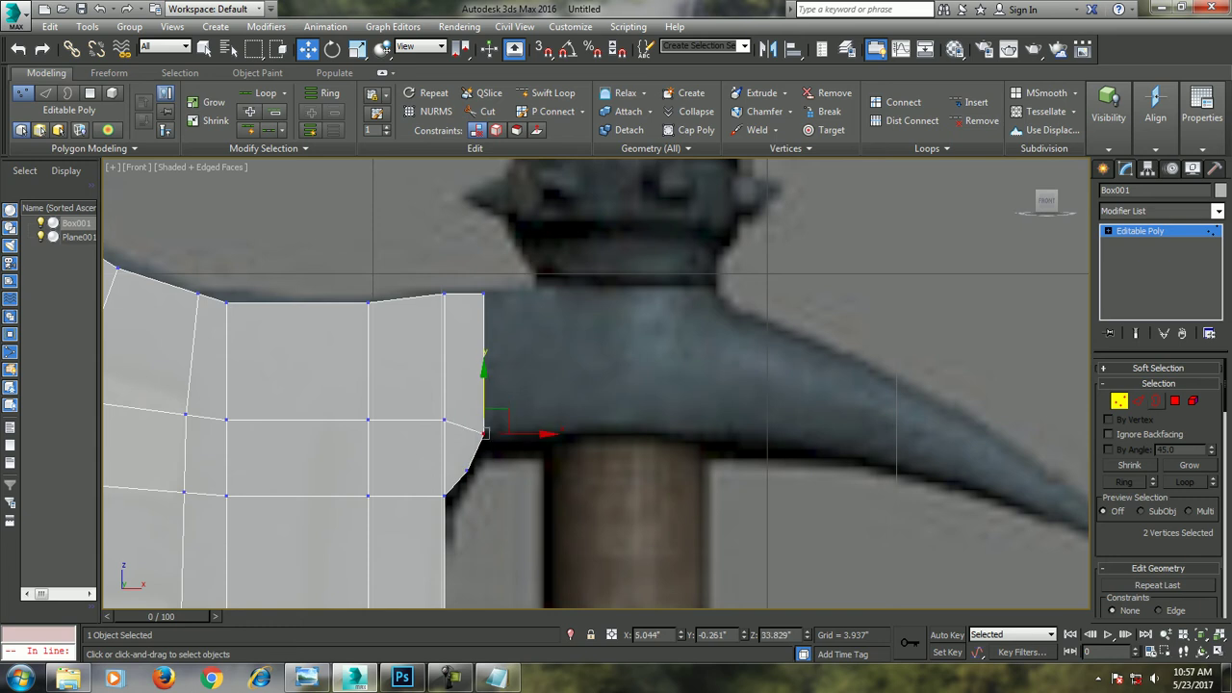
Extrude the upper end face 1.945 inches rightward across the handle
left_click(1175, 400)
left_click_drag(445, 455, 594, 534, "alt")
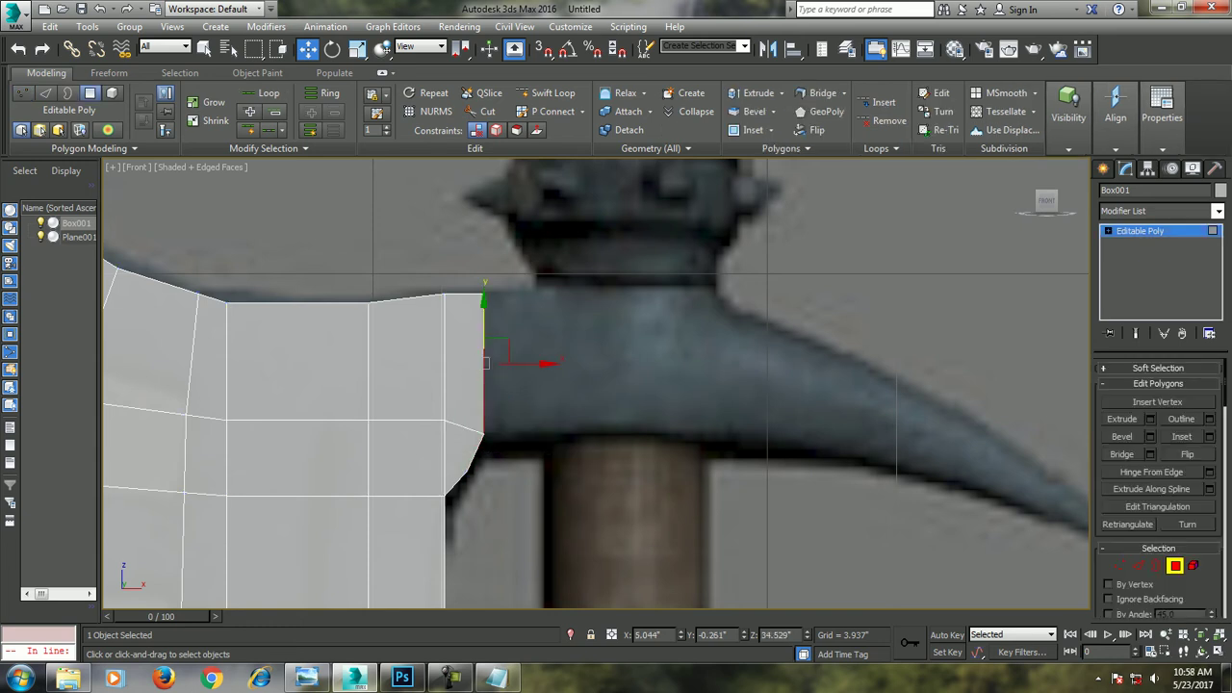
key("shift+e")
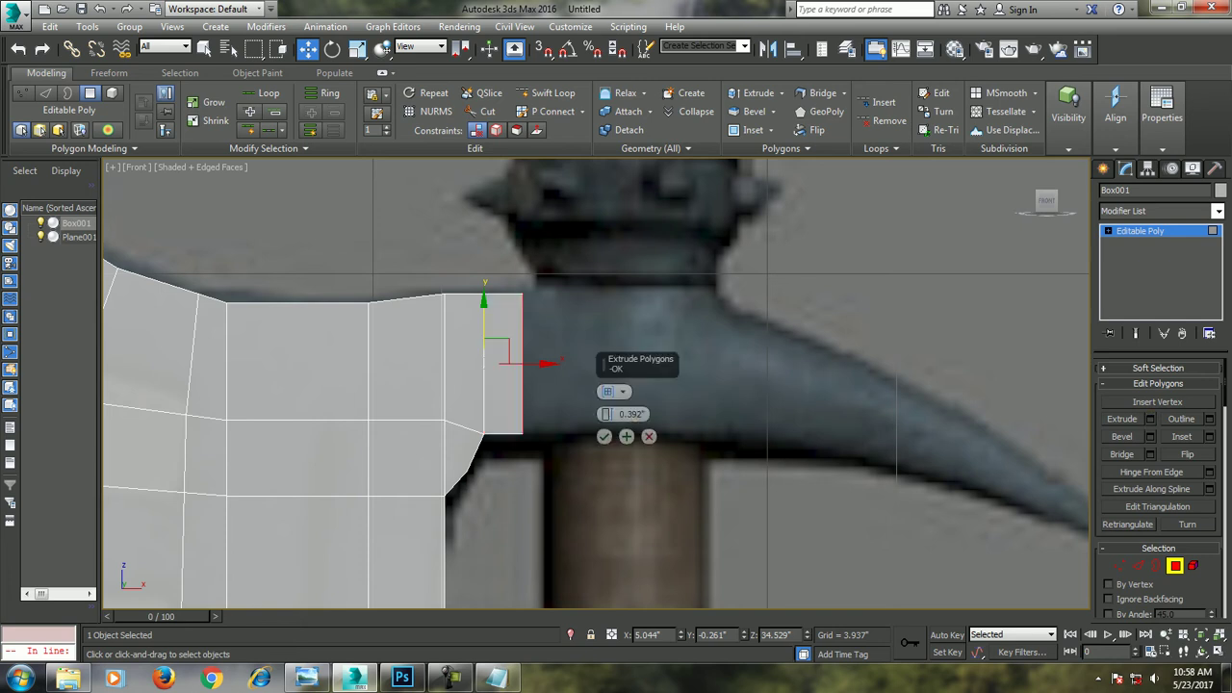
mouse_move(607, 414)
left_mouse_down()
mouse_move(608, 390)
mouse_move(608, 424)
left_mouse_up()
left_click(604, 436)
Extrude the end face right, shrink it, and tilt it to follow the hooked curve
middle_click_drag(604, 437, 447, 393)
scroll(597, 386, "down", 2)
middle_click_drag(597, 385, 556, 428)
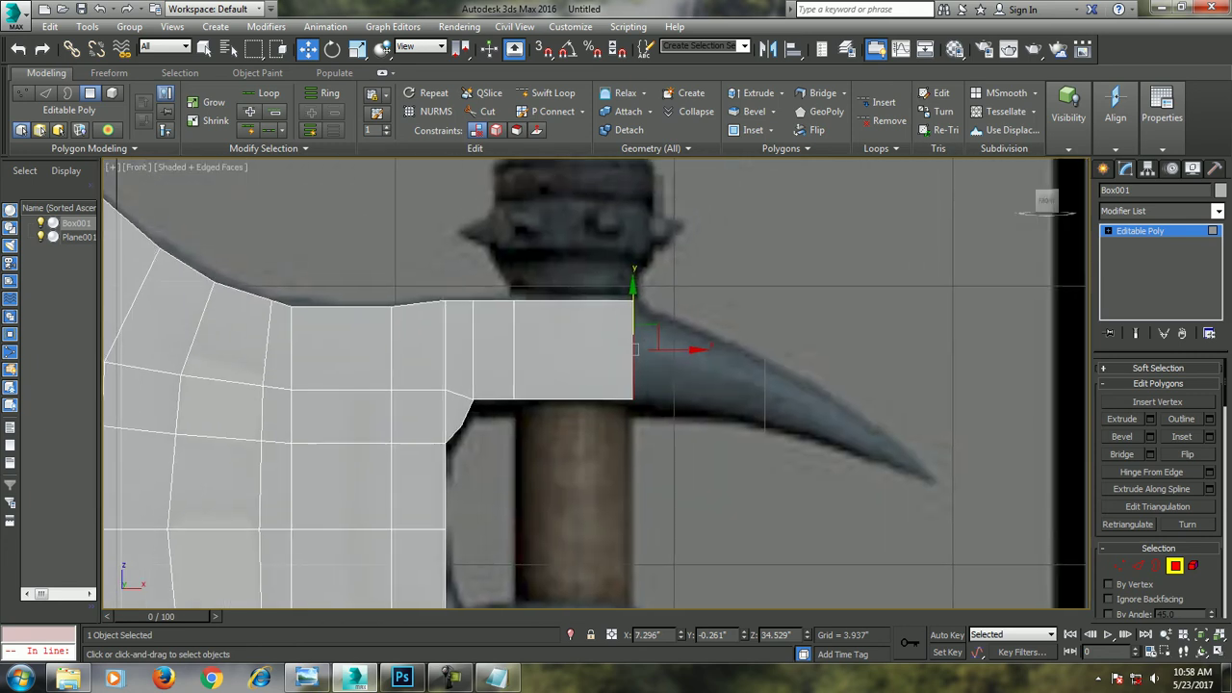
key("e")
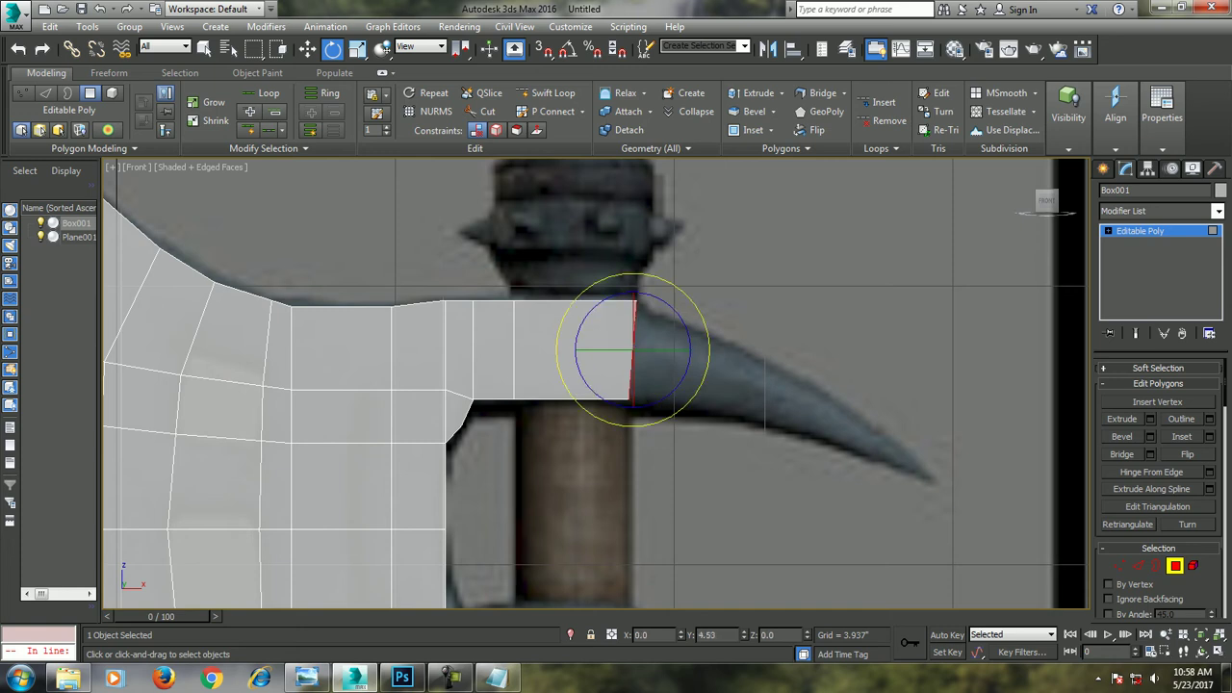
key("w")
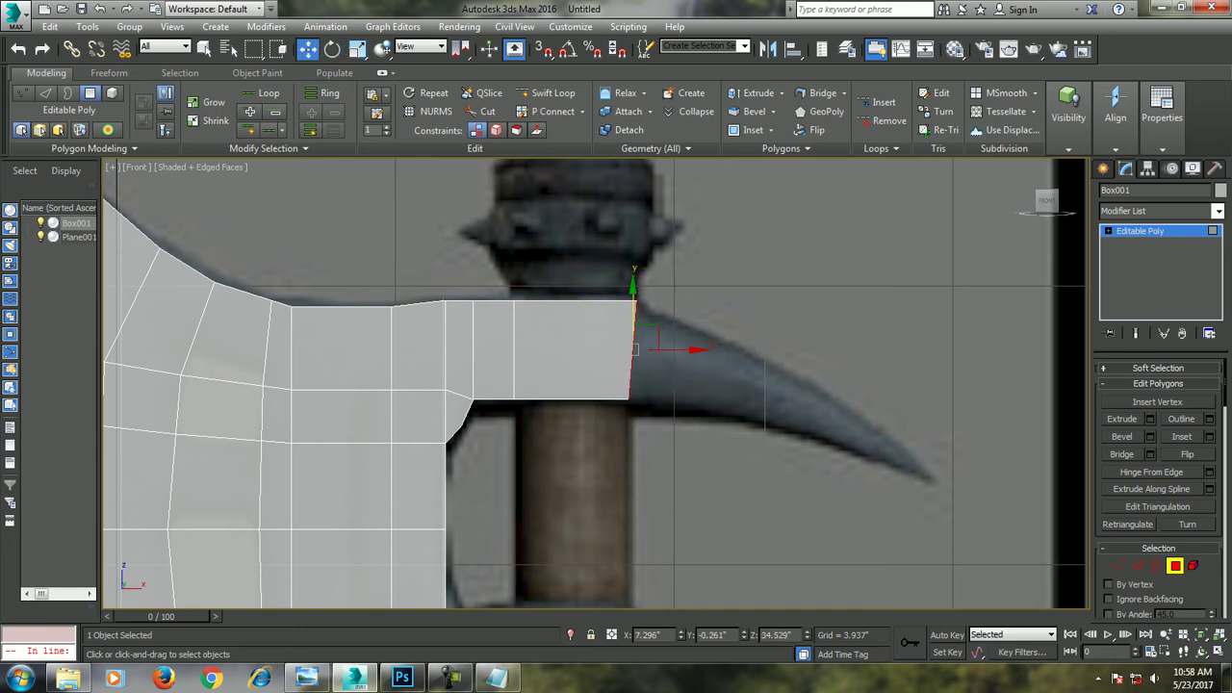
key("shift+e")
mouse_move(635, 348)
left_mouse_down()
mouse_move(757, 358)
mouse_move(741, 377)
mouse_move(752, 377)
left_mouse_up()
key("r")
key("w")
key("e")
left_click_drag(713, 347, 741, 329)
Extrude the end face again, taper it smaller and move it down along the hook
key("w")
left_click(1151, 419)
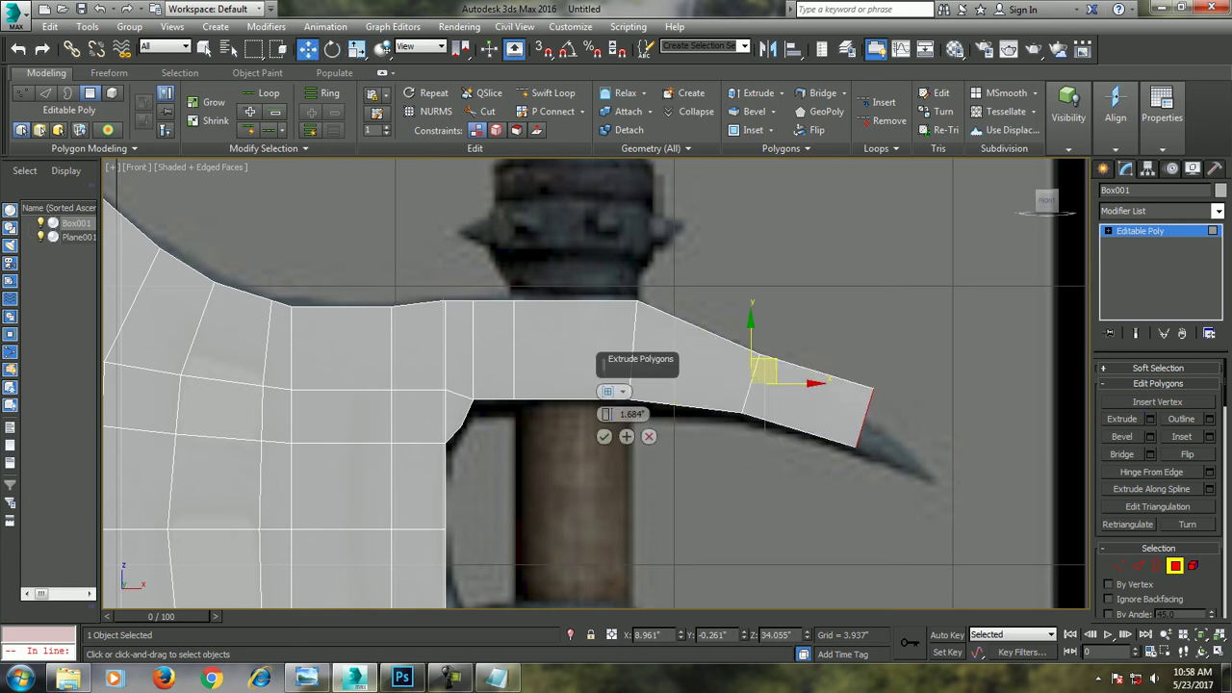
left_click(603, 437)
key("r")
left_click_drag(875, 402, 870, 425)
key("e")
key("w")
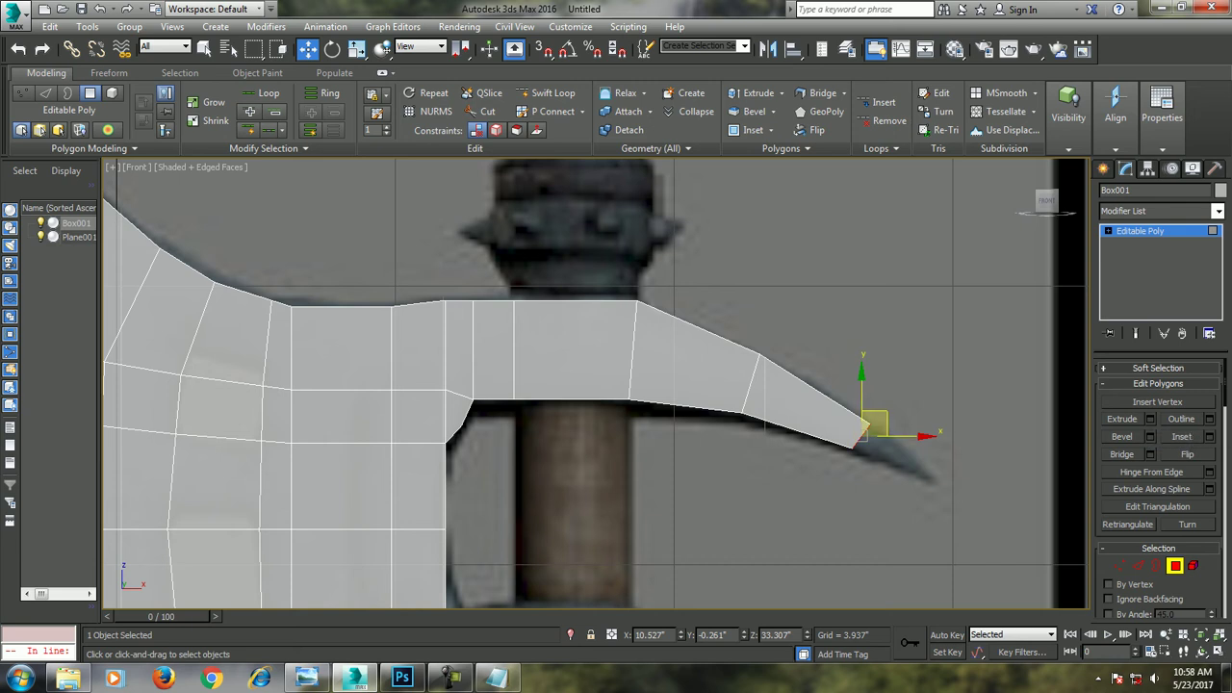
Extrude the tip face 0.955 inches and scale it almost to a single point
left_click(1150, 419)
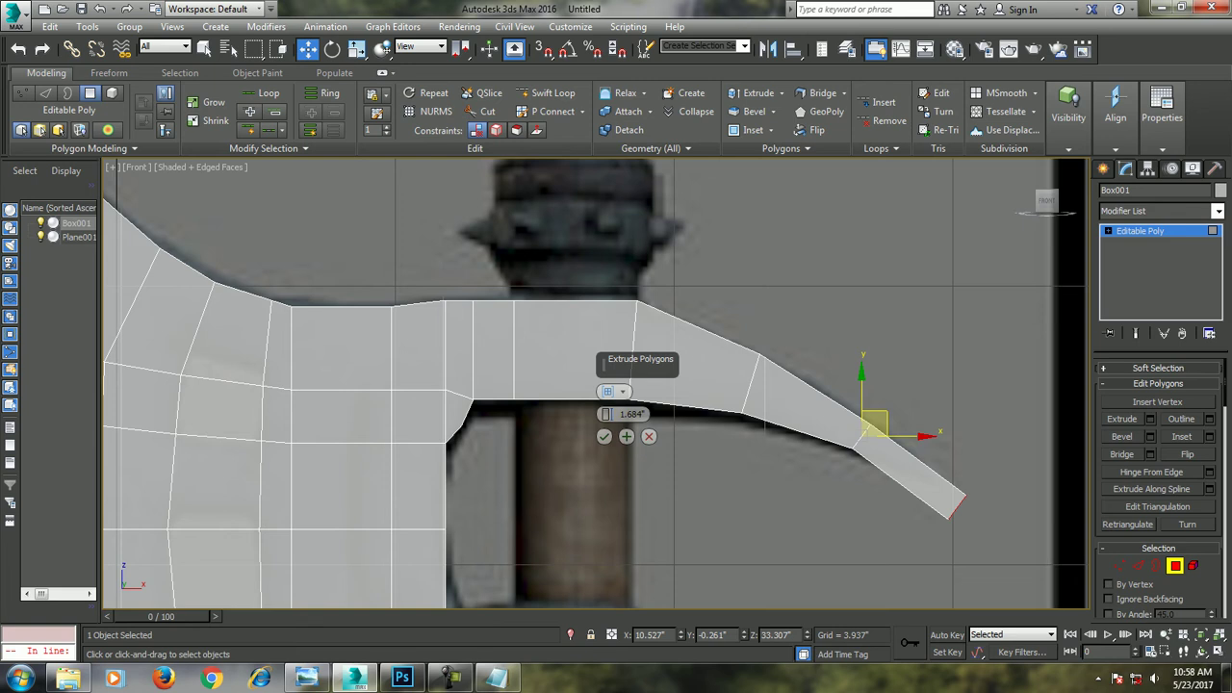
left_click_drag(607, 414, 606, 443)
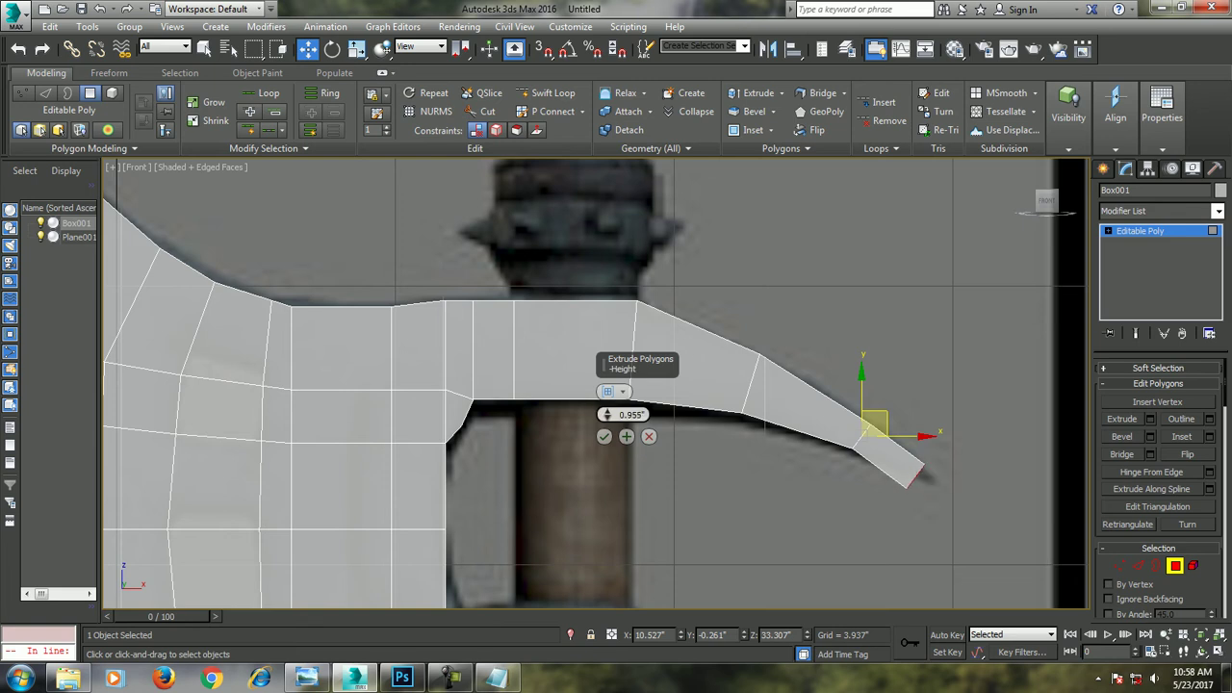
left_click(604, 437)
middle_click_drag(603, 436, 507, 417)
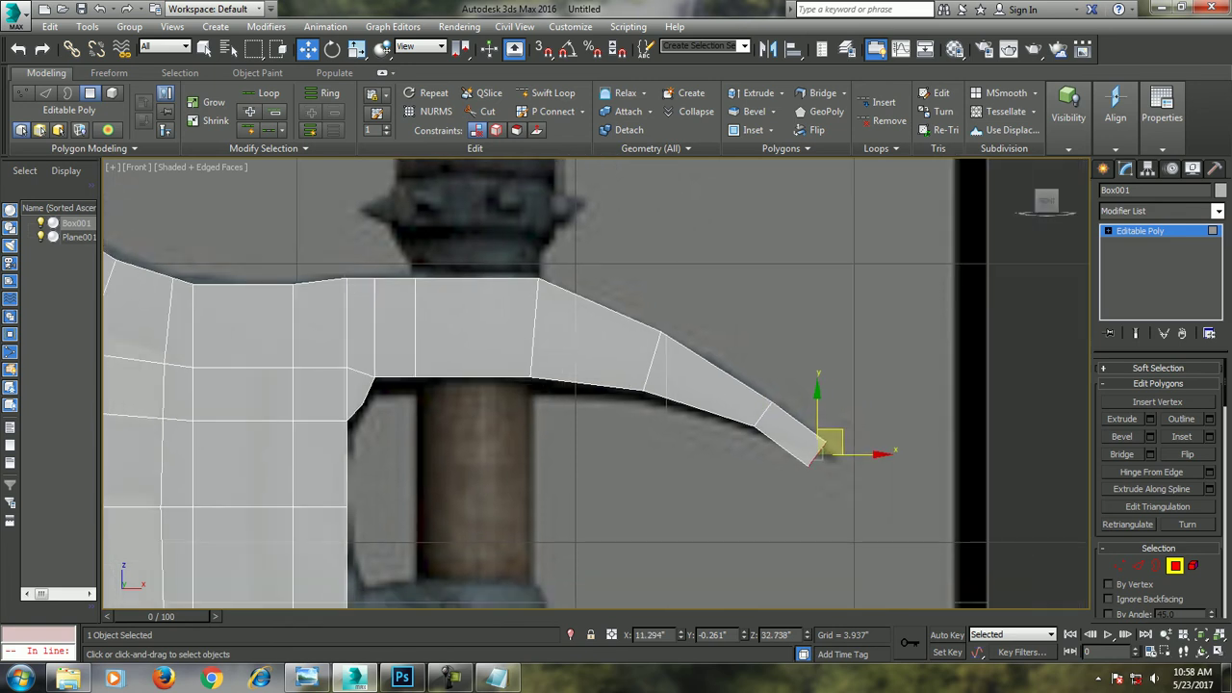
key("r")
mouse_move(825, 444)
left_mouse_down()
mouse_move(803, 464)
mouse_move(823, 452)
left_mouse_up()
key("w")
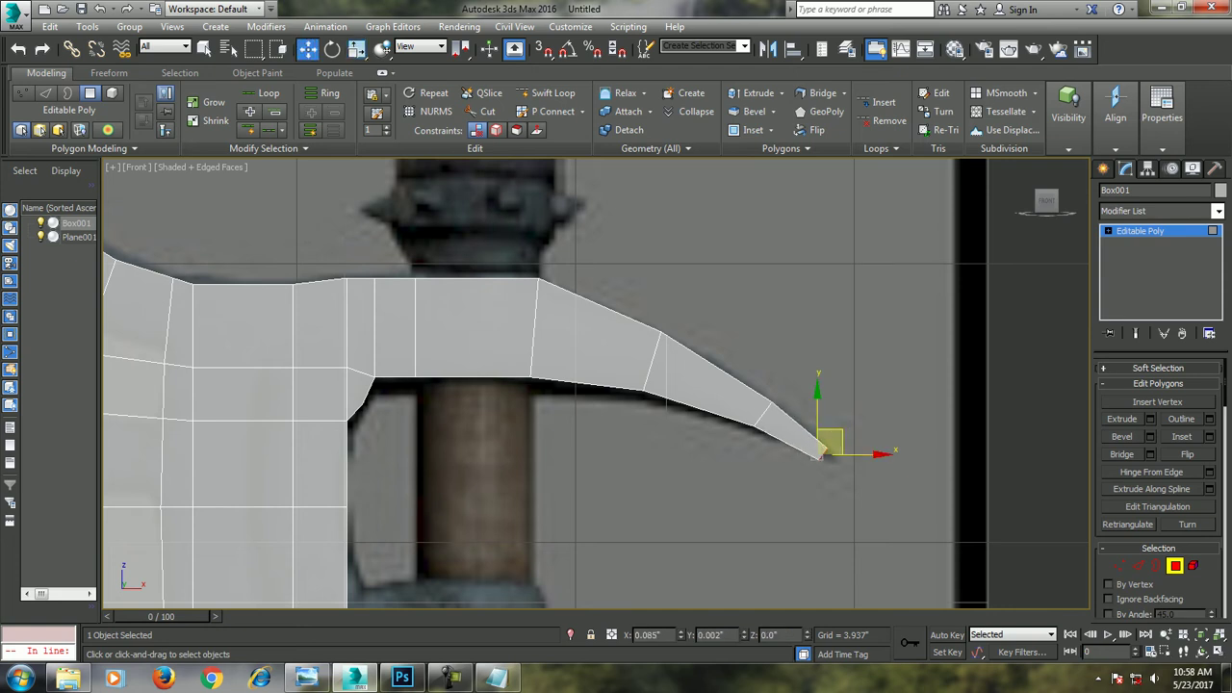
middle_click_drag(823, 452, 823, 448)
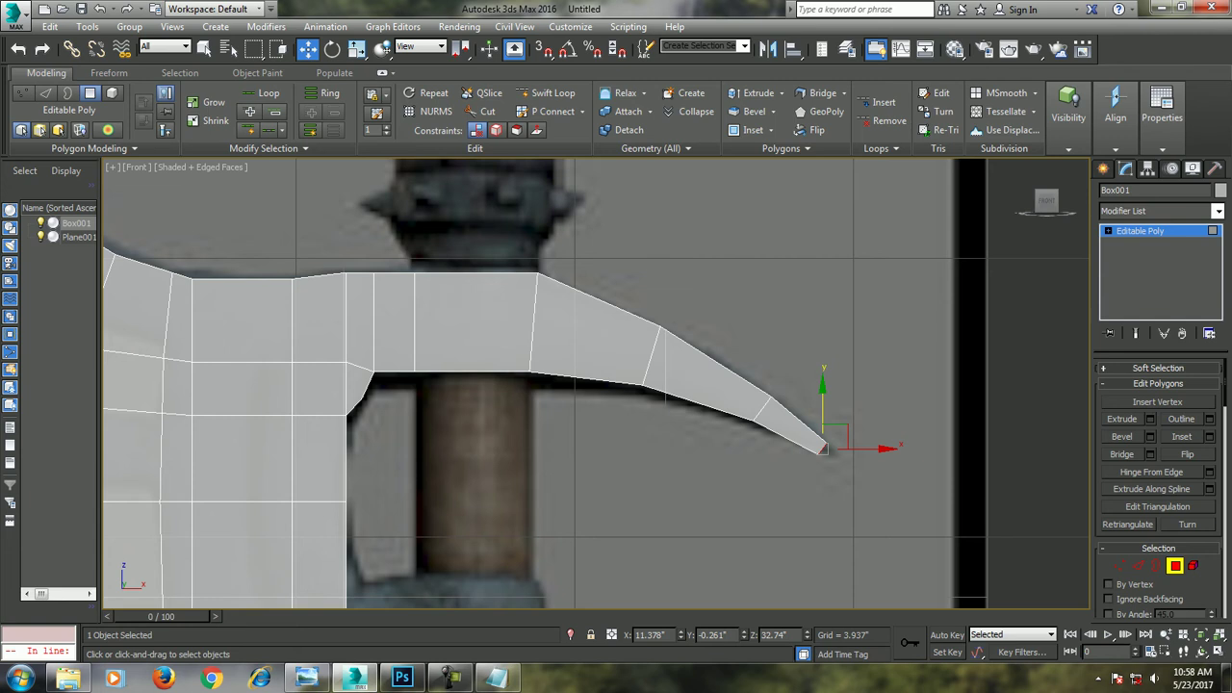
mouse_move(833, 436)
middle_mouse_down()
mouse_move(836, 323)
mouse_move(939, 253)
mouse_move(1032, 248)
middle_mouse_up()
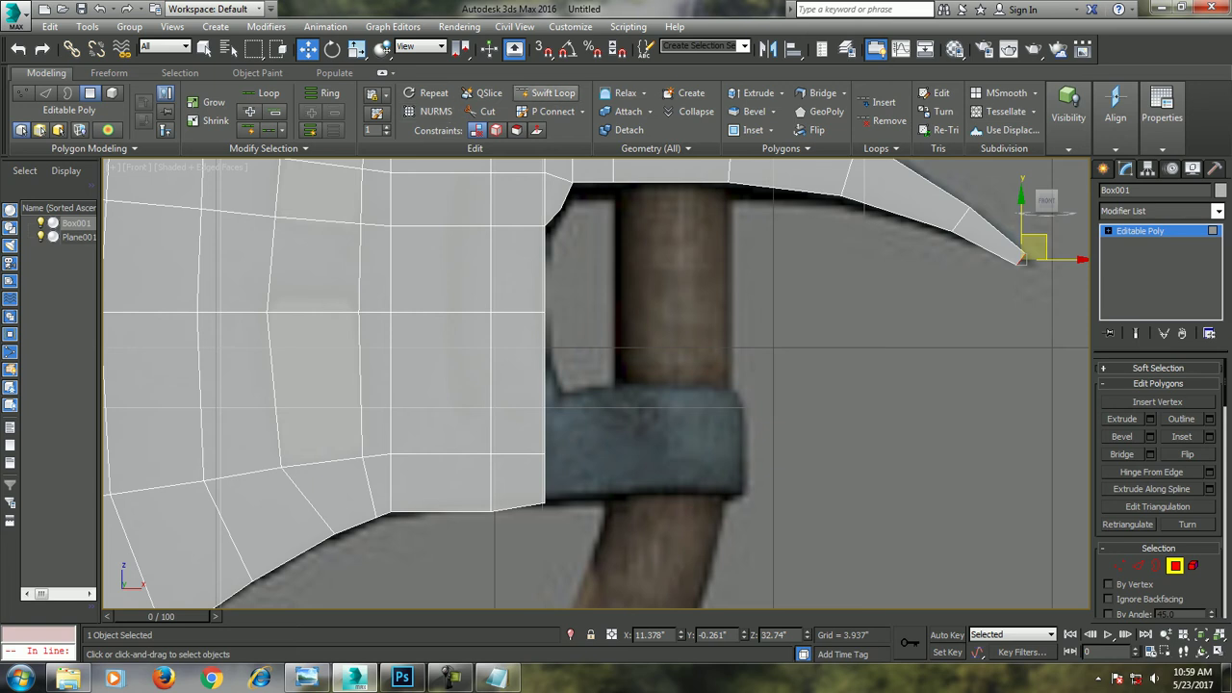
Extrude the two faces at the head's right edge toward the handle band
left_click(545, 93)
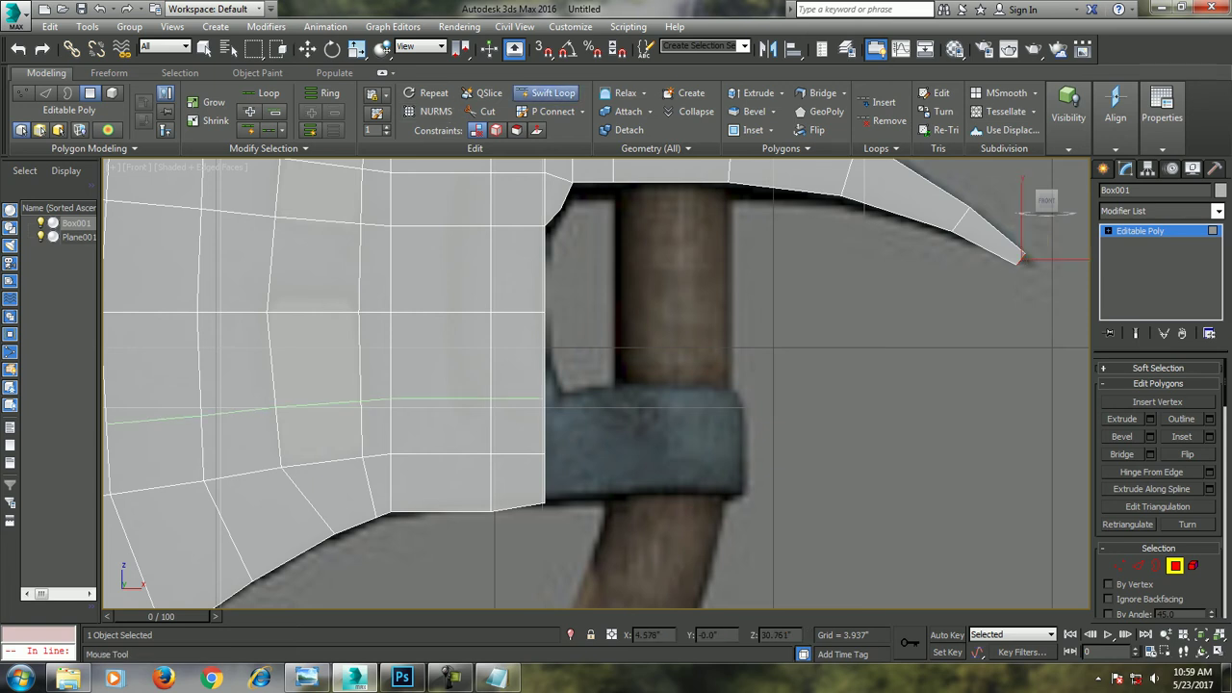
key("w")
middle_click_drag(1033, 245, 1069, 178)
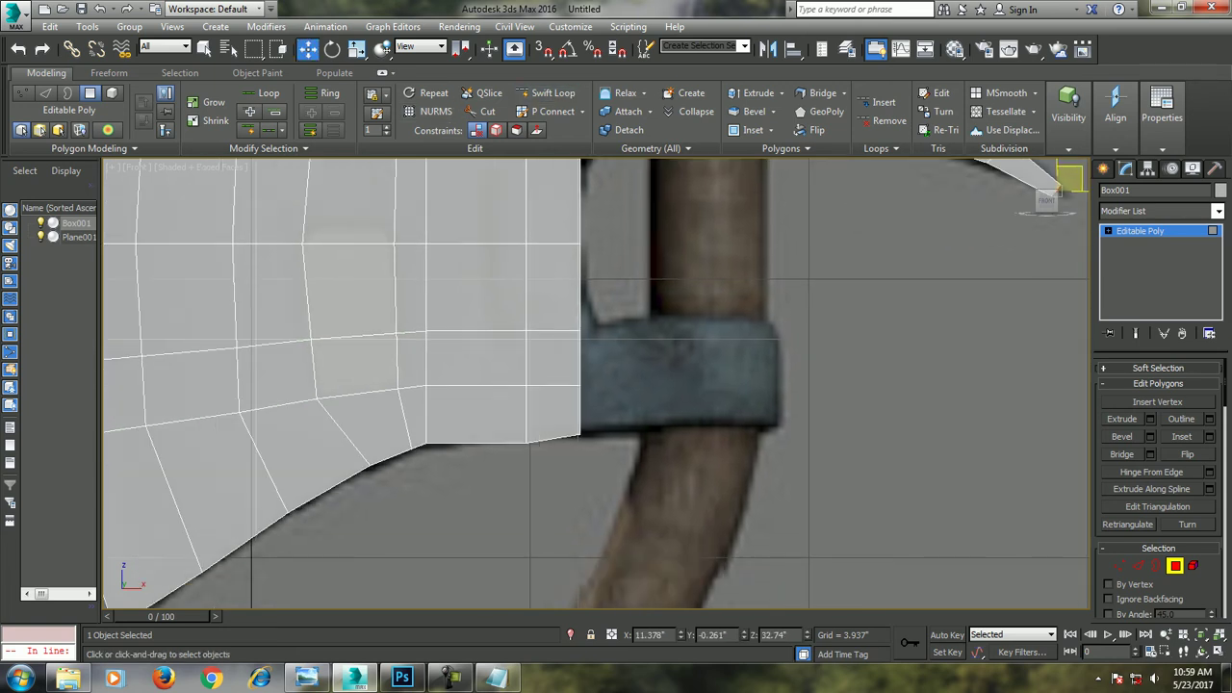
left_click_drag(639, 467, 639, 467)
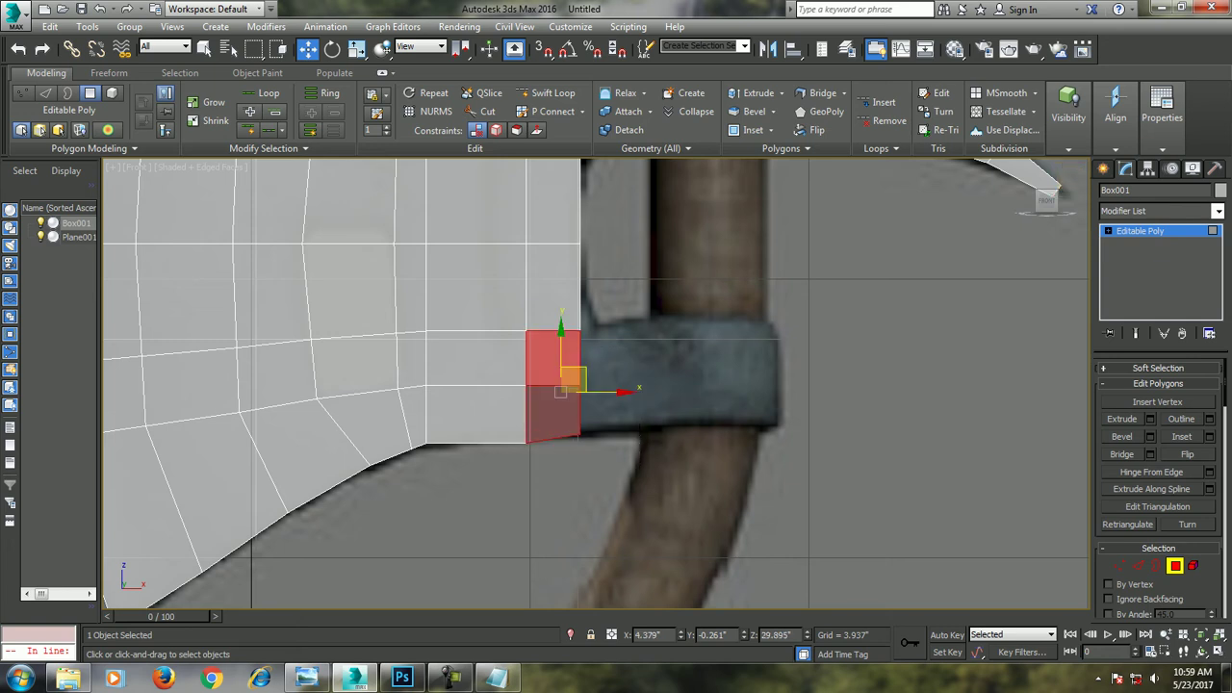
middle_click_drag(673, 385, 653, 381)
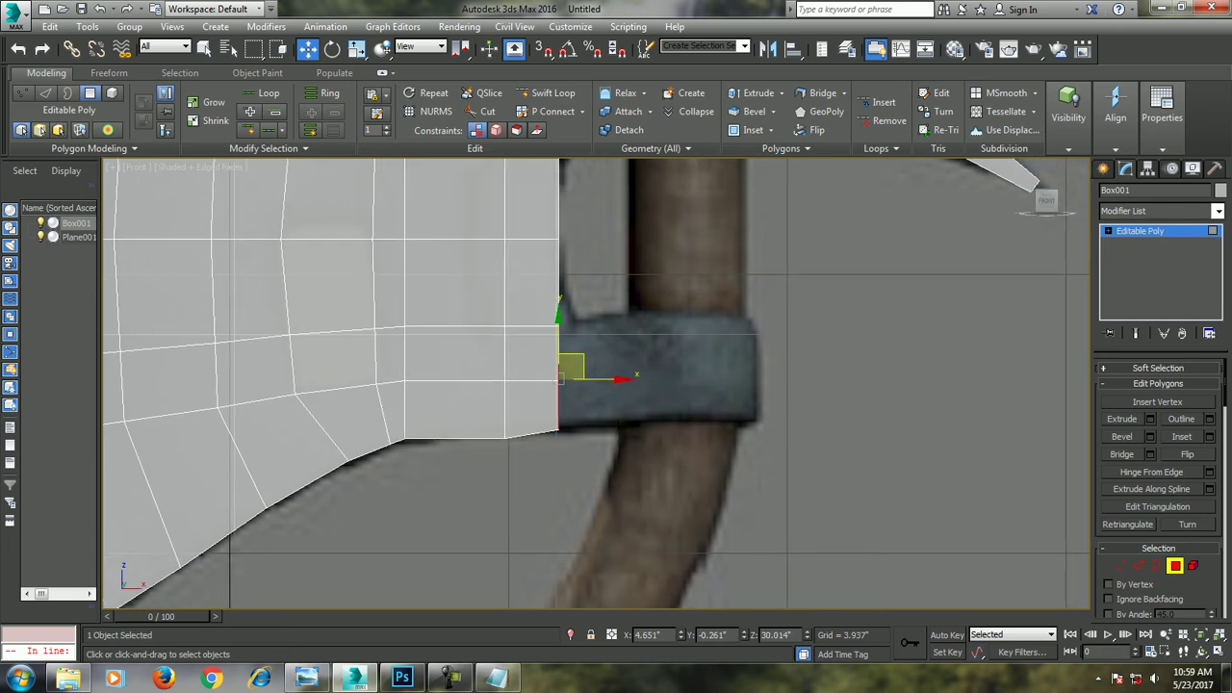
left_click(1151, 419)
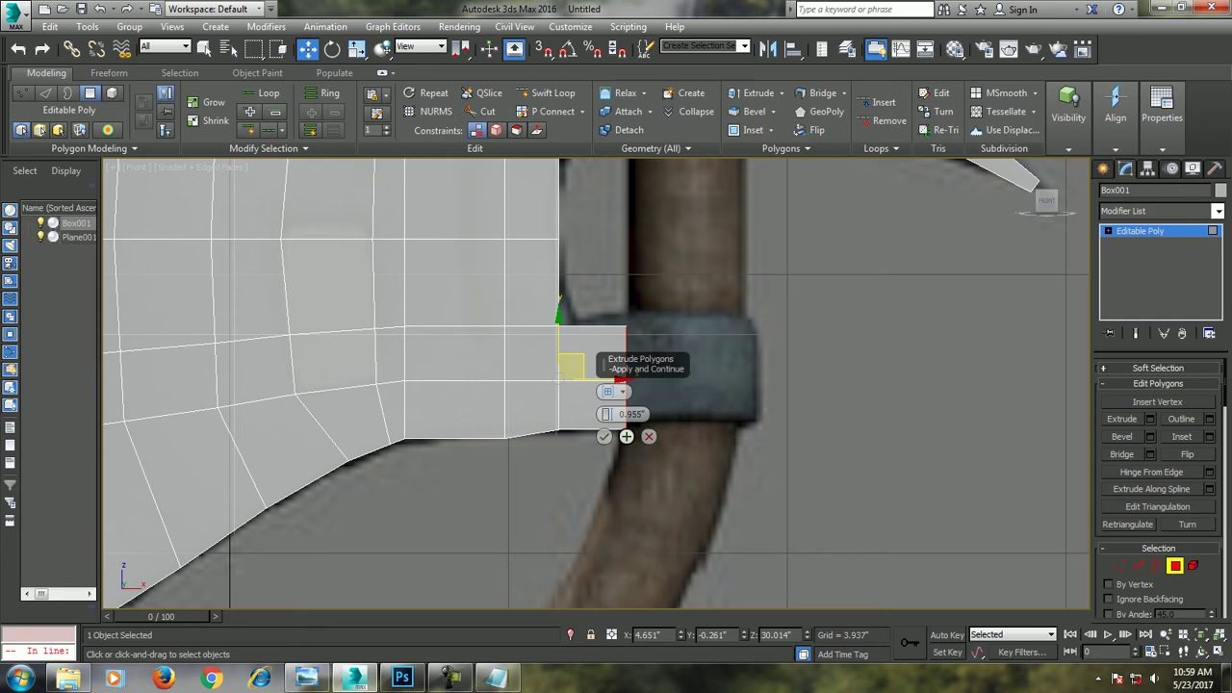
left_click(604, 436)
Adjust the new extension's vertices, raising the upper and bottom-right vertices slightly
key("1")
middle_click_drag(604, 436, 598, 505)
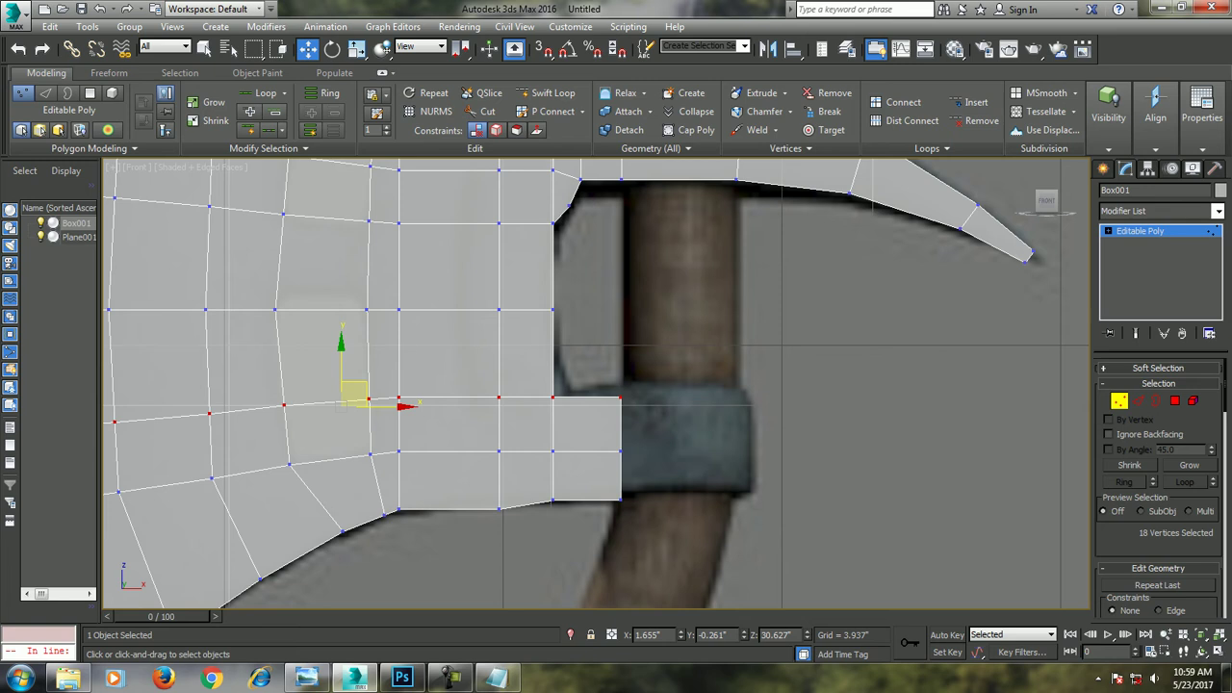
left_click(621, 396)
left_click_drag(621, 397, 553, 400)
left_click(621, 500)
left_click_drag(621, 499, 621, 493)
mouse_move(579, 426)
left_mouse_down()
mouse_move(659, 463)
mouse_move(621, 440)
left_mouse_up()
left_click(553, 450)
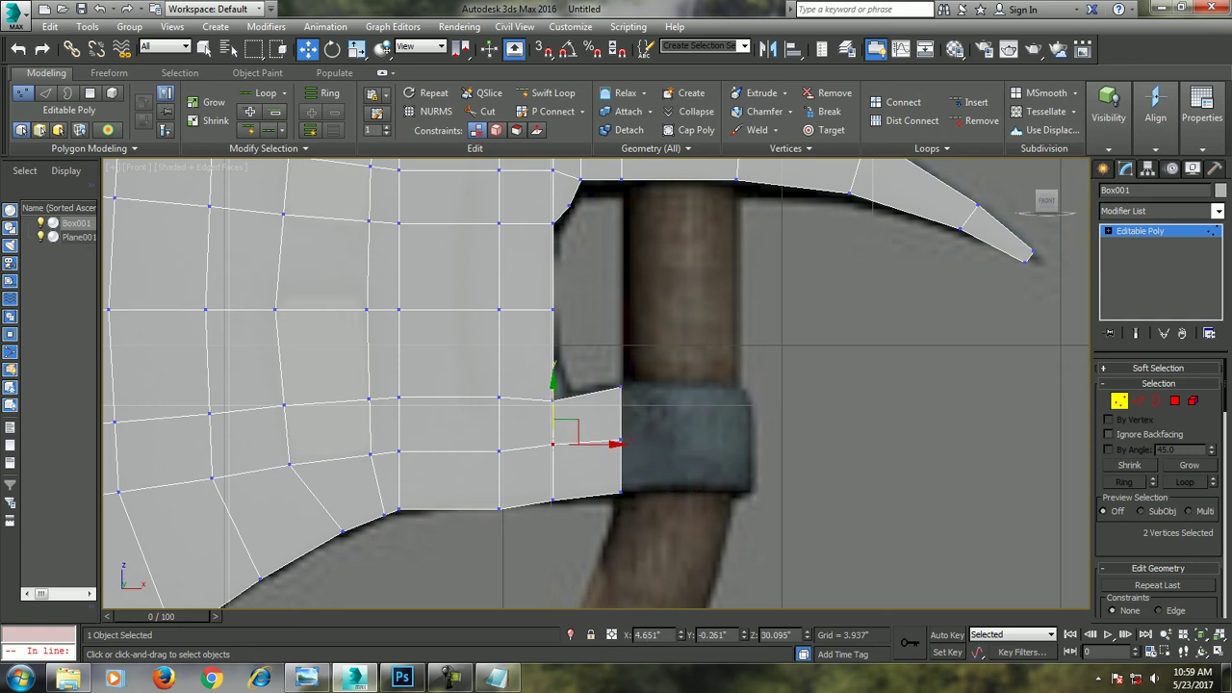
Extrude the prong face twice by 0.955 inches
left_click(1174, 401)
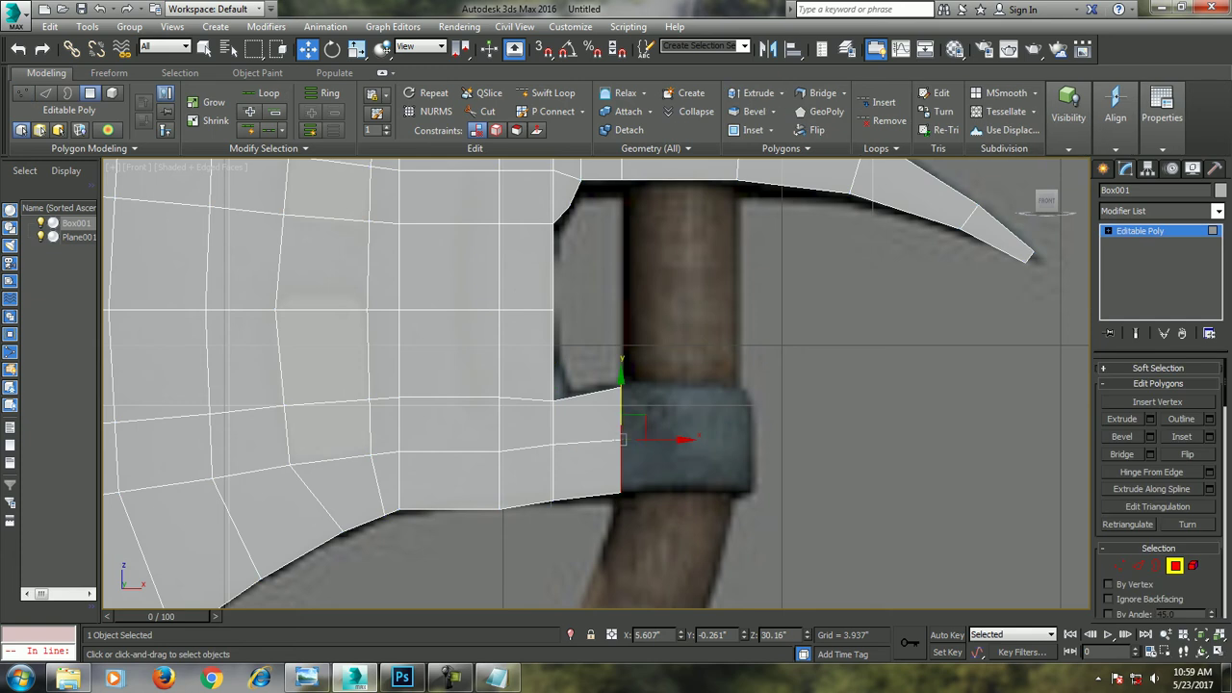
left_click(1149, 419)
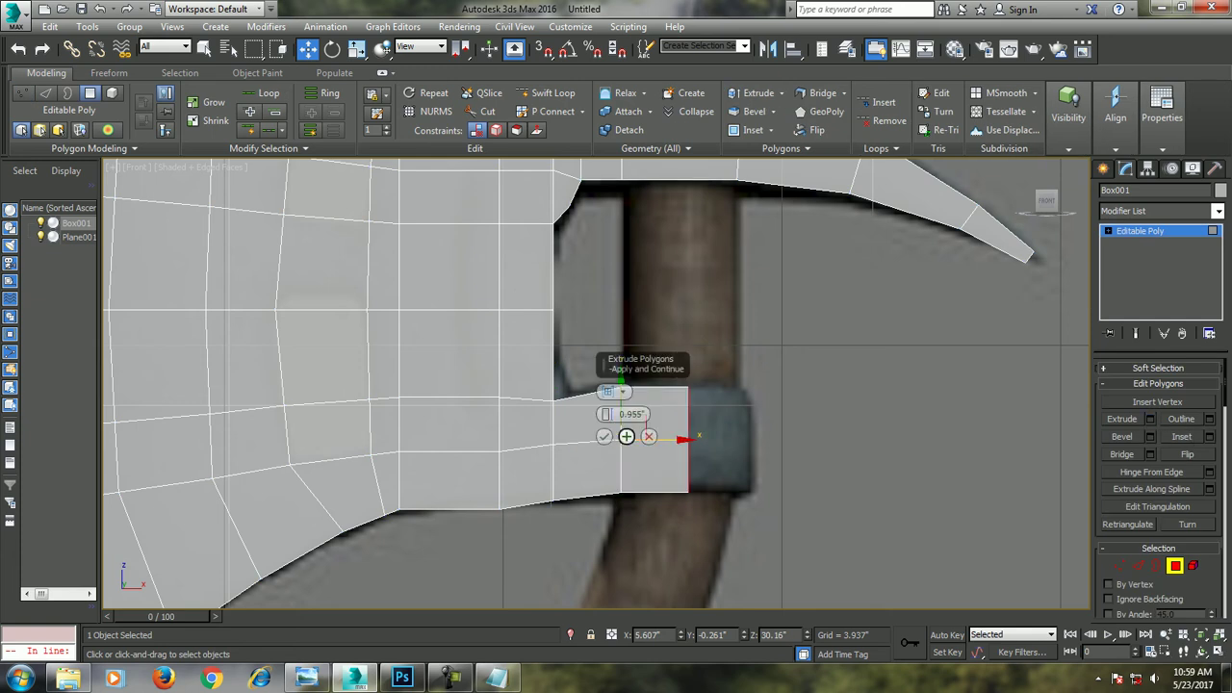
left_click(626, 436)
left_click(604, 436)
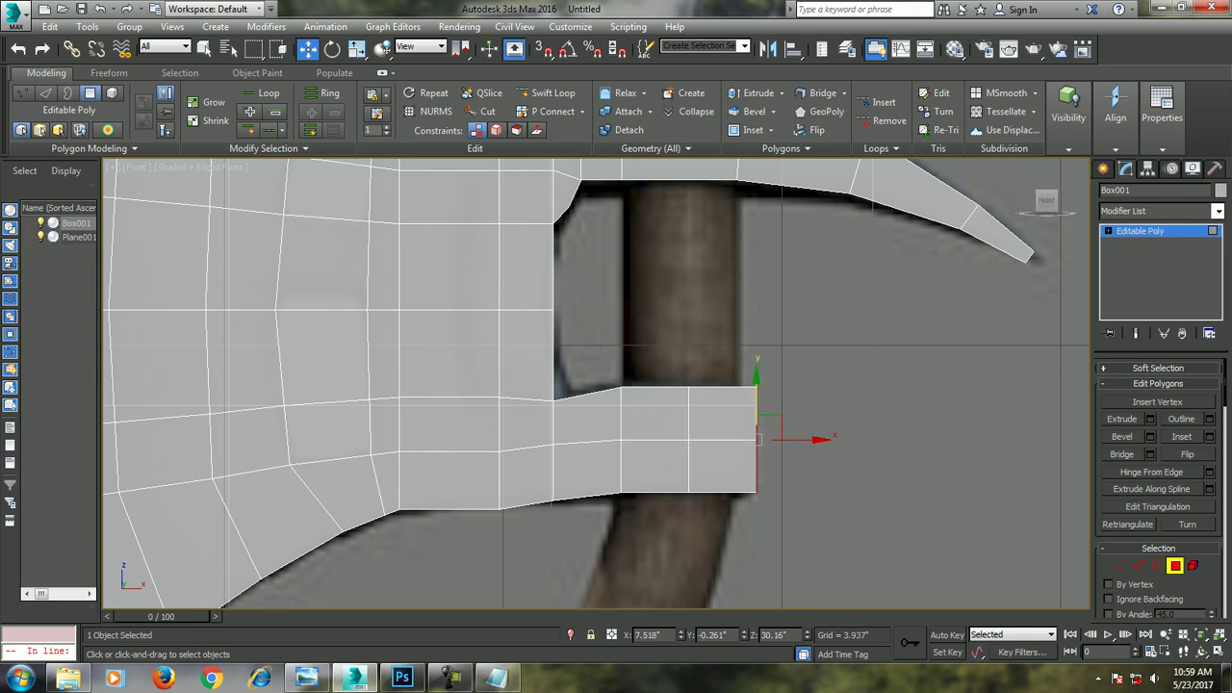
Pull the prong's top corner vertex slightly left and down, then select the prong-end vertices
key("1")
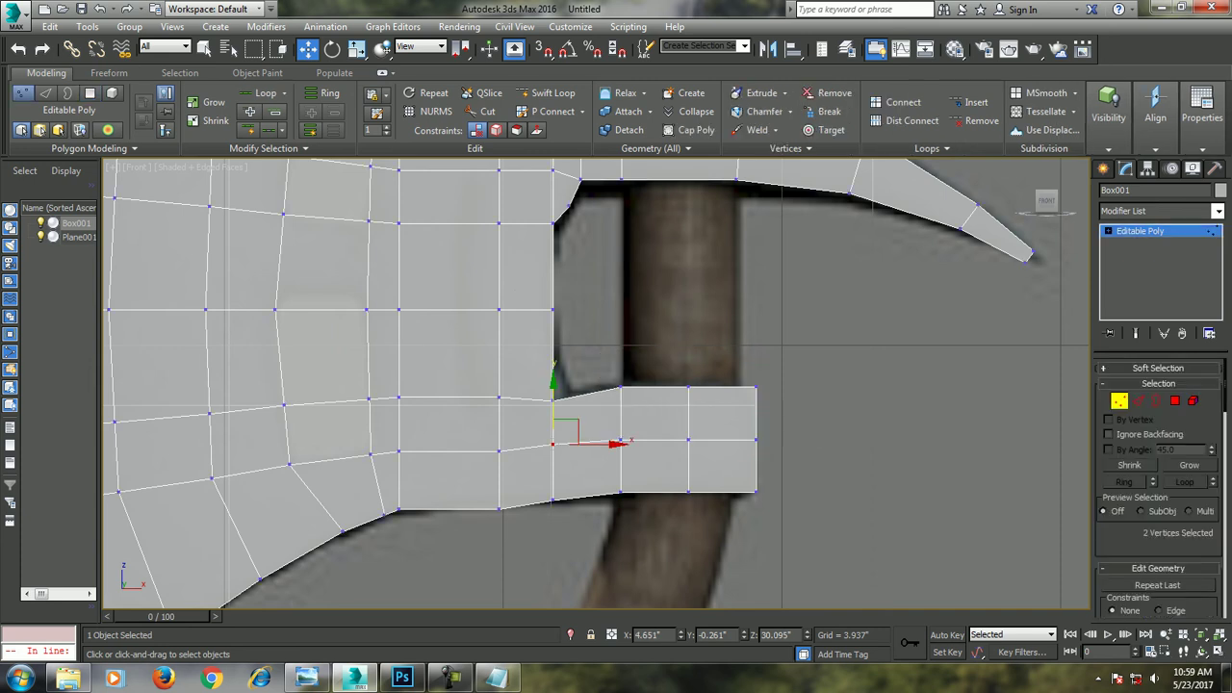
left_click(756, 388)
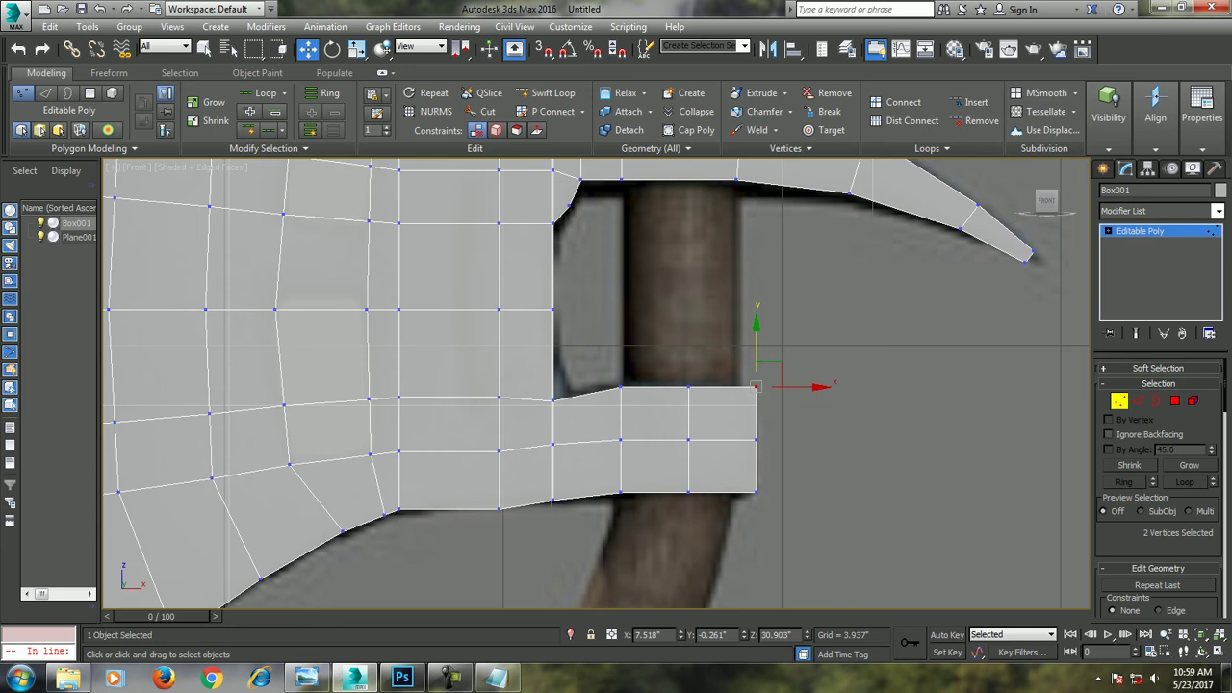
left_click_drag(756, 386, 750, 392)
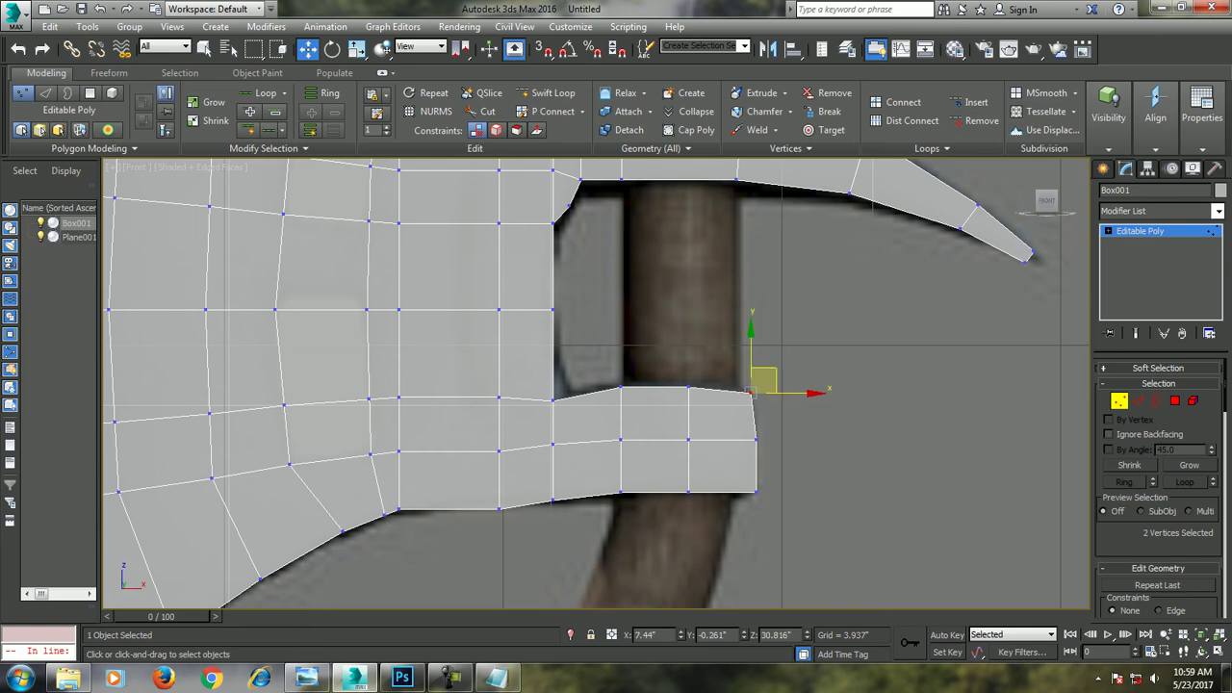
left_click(689, 386)
left_click(756, 440)
left_click_drag(723, 458, 801, 508)
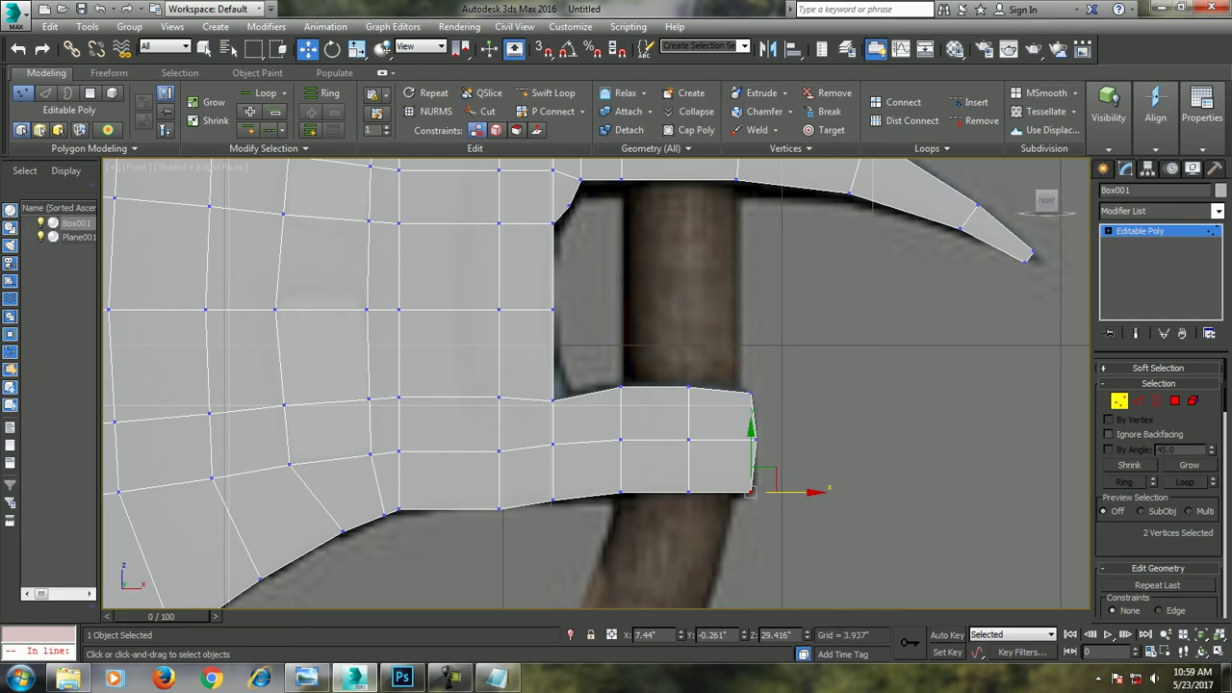
Insert a Swift Loop edge loop through the upper rows of the axe head
key("p")
key("z")
scroll(820, 400, "down", 3)
scroll(820, 399, "down", 3)
scroll(820, 399, "down", 2)
scroll(820, 400, "down", 2)
mouse_move(820, 399)
middle_mouse_down("alt")
mouse_move(847, 424)
mouse_move(795, 414)
middle_mouse_up("alt")
scroll(819, 491, "up", 2)
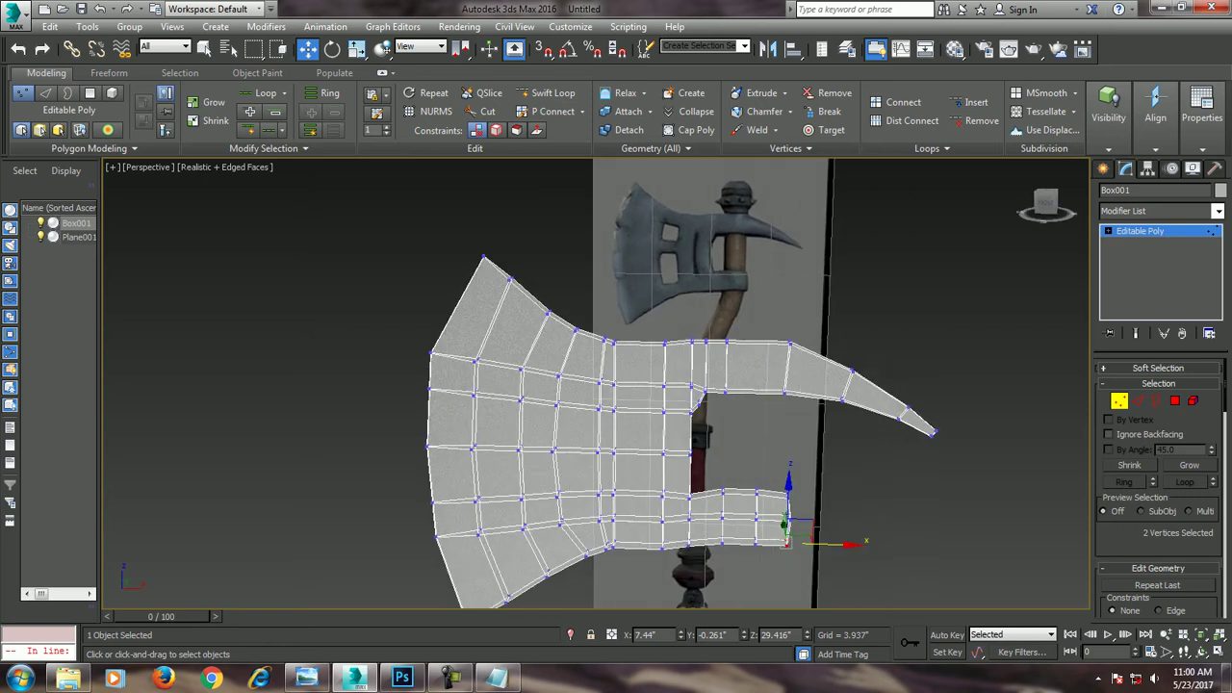
left_click(549, 93)
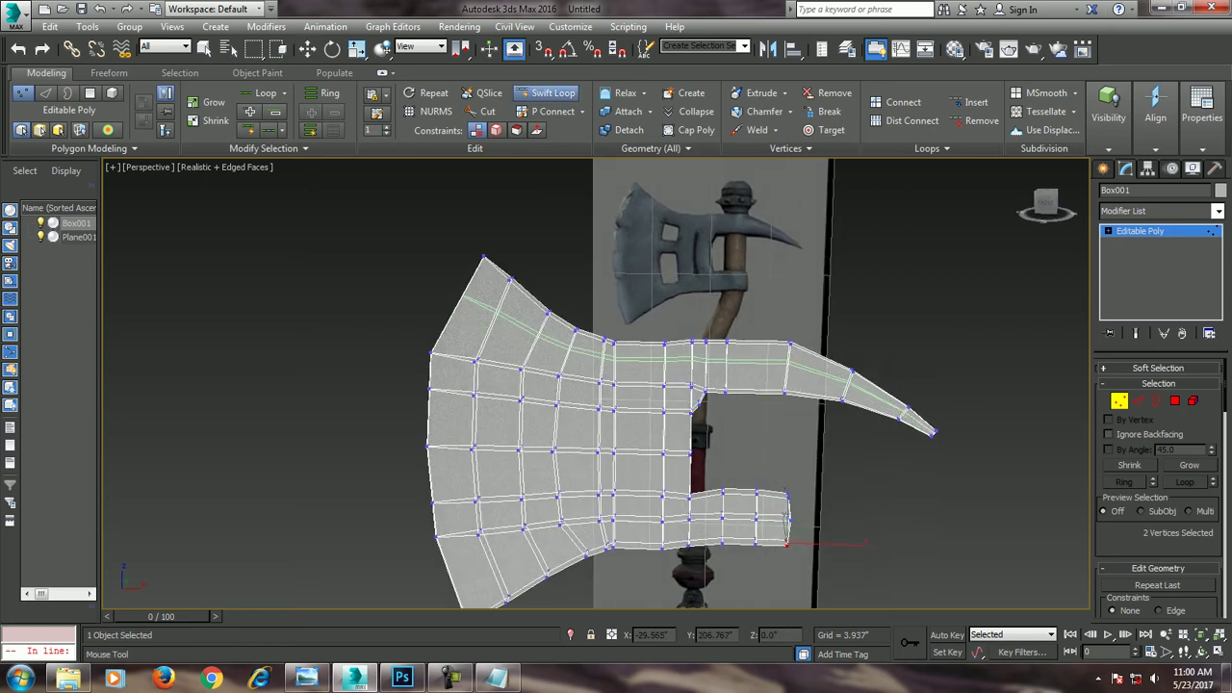
left_click(674, 358)
key("w")
mouse_move(674, 358)
middle_mouse_down("alt")
mouse_move(703, 358)
mouse_move(635, 359)
middle_mouse_up("alt")
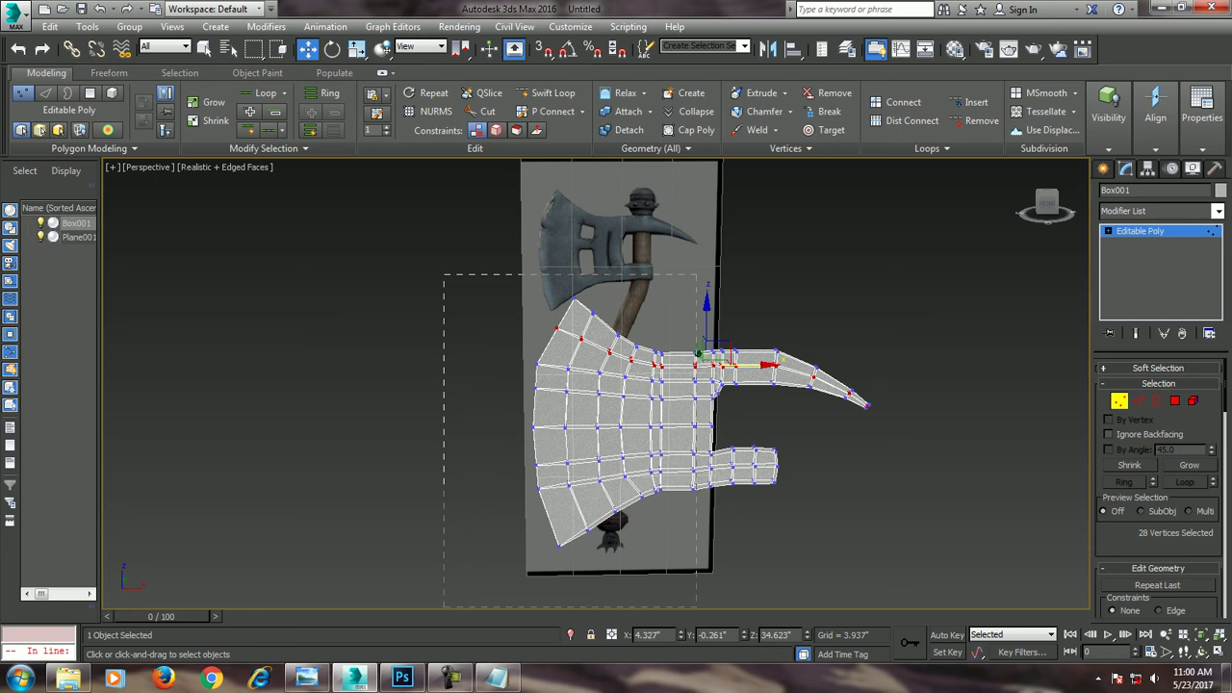
Scale the upper spike's loop vertices along Y to thicken the spike
middle_click_drag(774, 312, 784, 298, "alt")
key("r")
left_click_drag(747, 376, 751, 308)
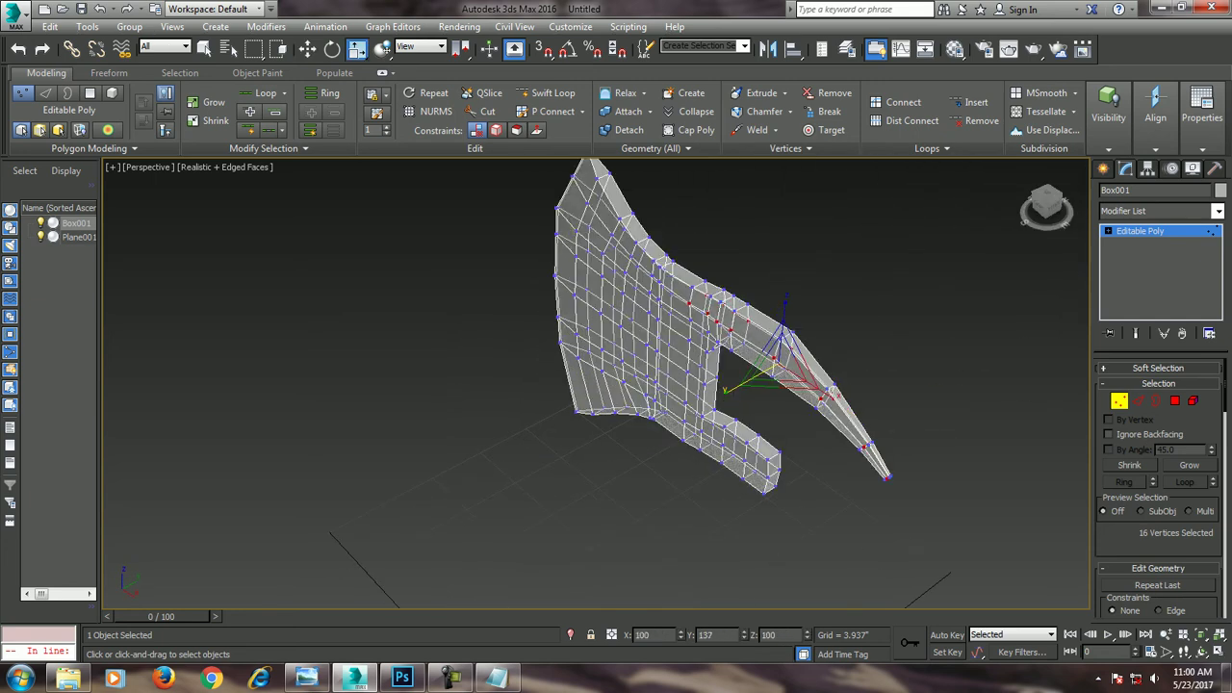
middle_click_drag(751, 308, 674, 318, "alt")
Select the lower prong vertices and scale them to thicken the prong
key("alt+w")
middle_click_drag(867, 481, 857, 480, "alt")
right_click(838, 288)
key("alt+w")
key("alt+w")
key("alt+w")
middle_click_drag(770, 385, 814, 465)
scroll(833, 395, "down", 5)
scroll(827, 404, "up", 1)
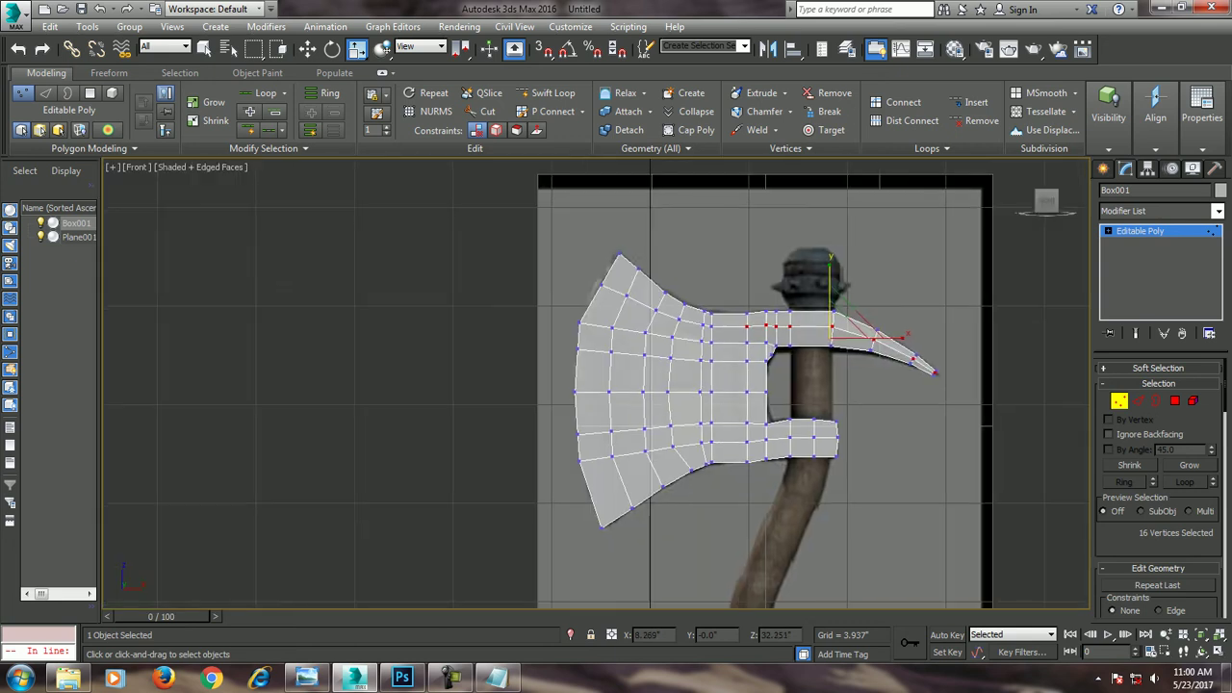
scroll(828, 404, "up", 2)
scroll(828, 404, "up", 1)
scroll(815, 366, "up", 2)
scroll(815, 366, "up", 2)
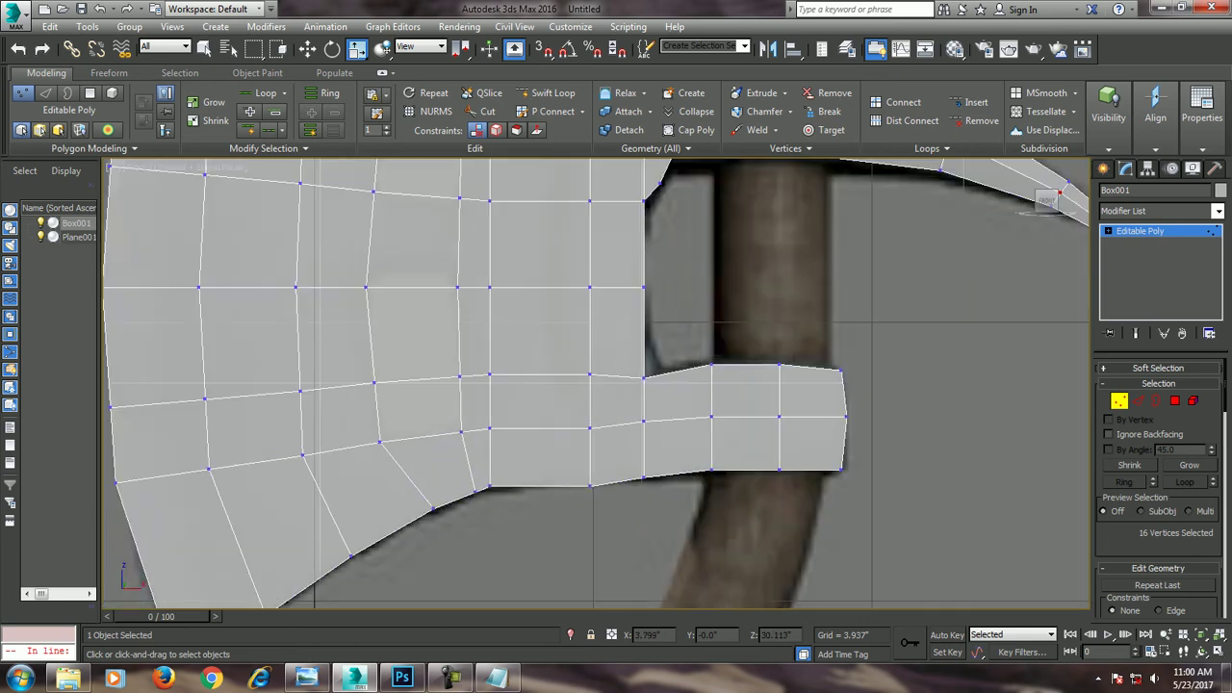
left_click_drag(912, 438, 912, 438)
key("alt+w")
key("alt+w")
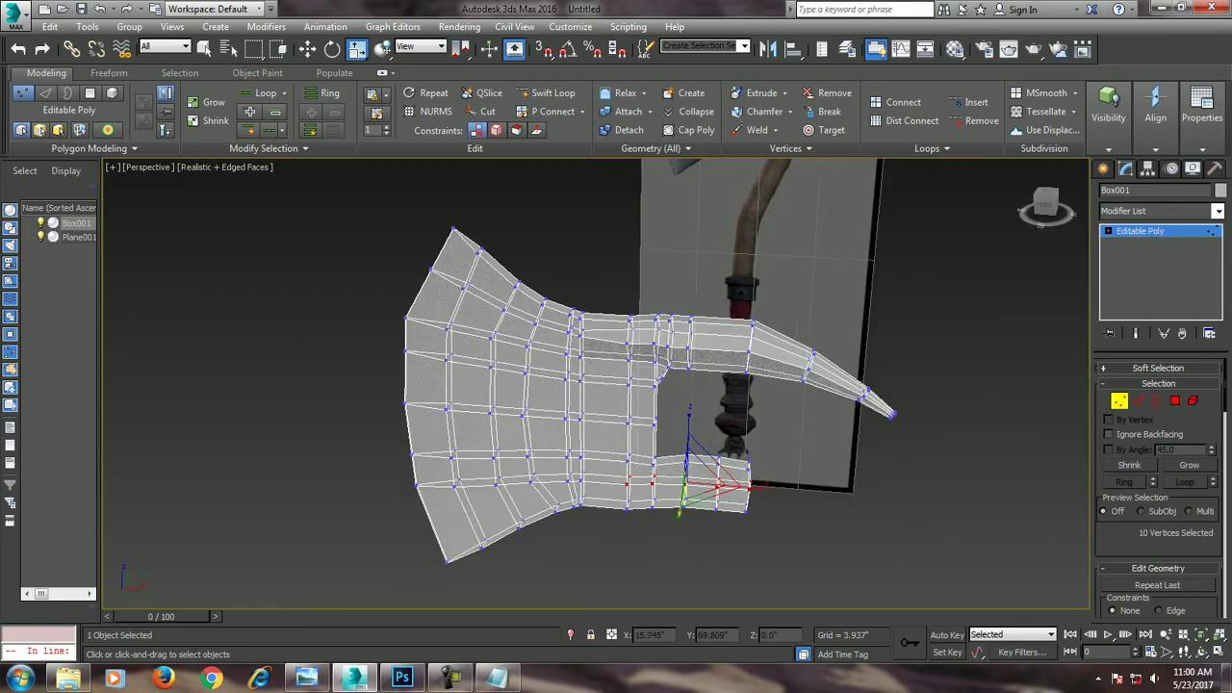
middle_click_drag(616, 385, 674, 385, "alt")
left_click_drag(755, 496, 759, 495)
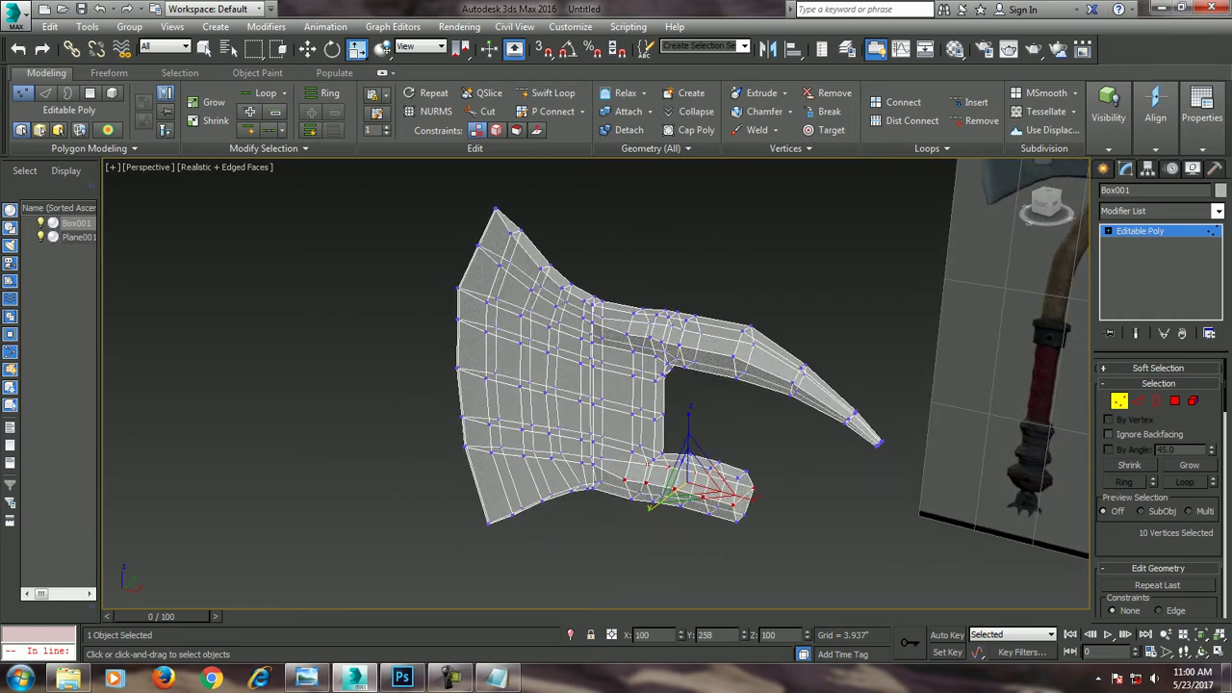
middle_click_drag(759, 494, 779, 501, "alt")
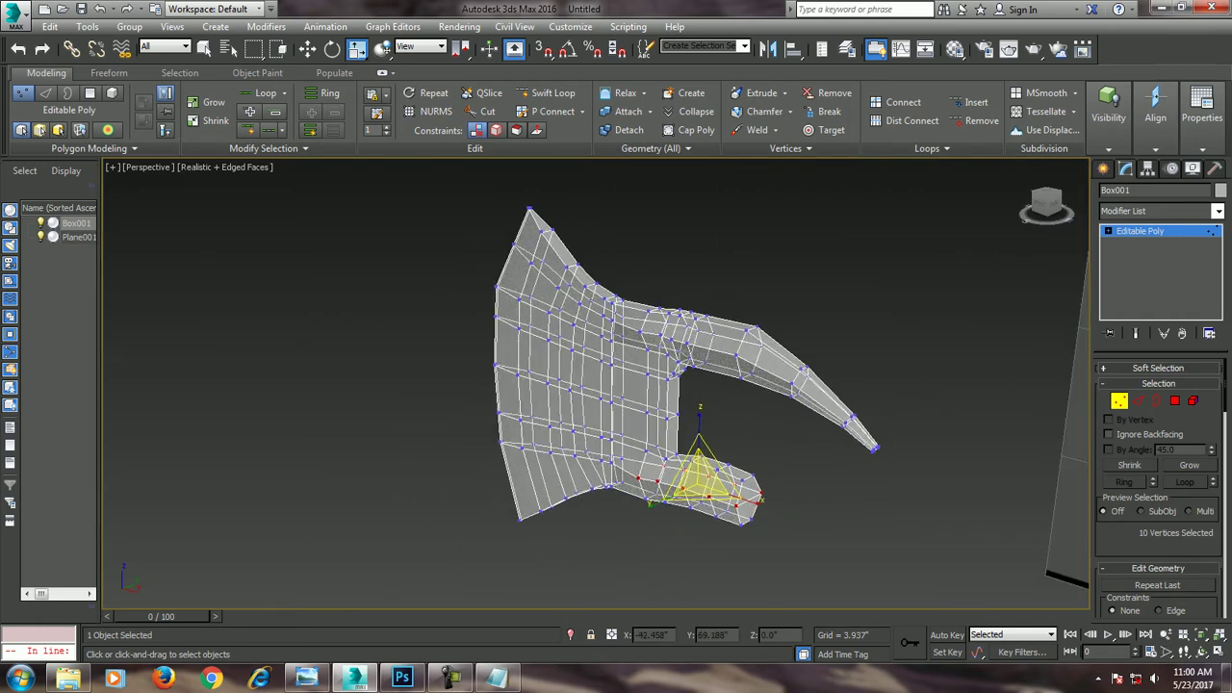
key("alt+w")
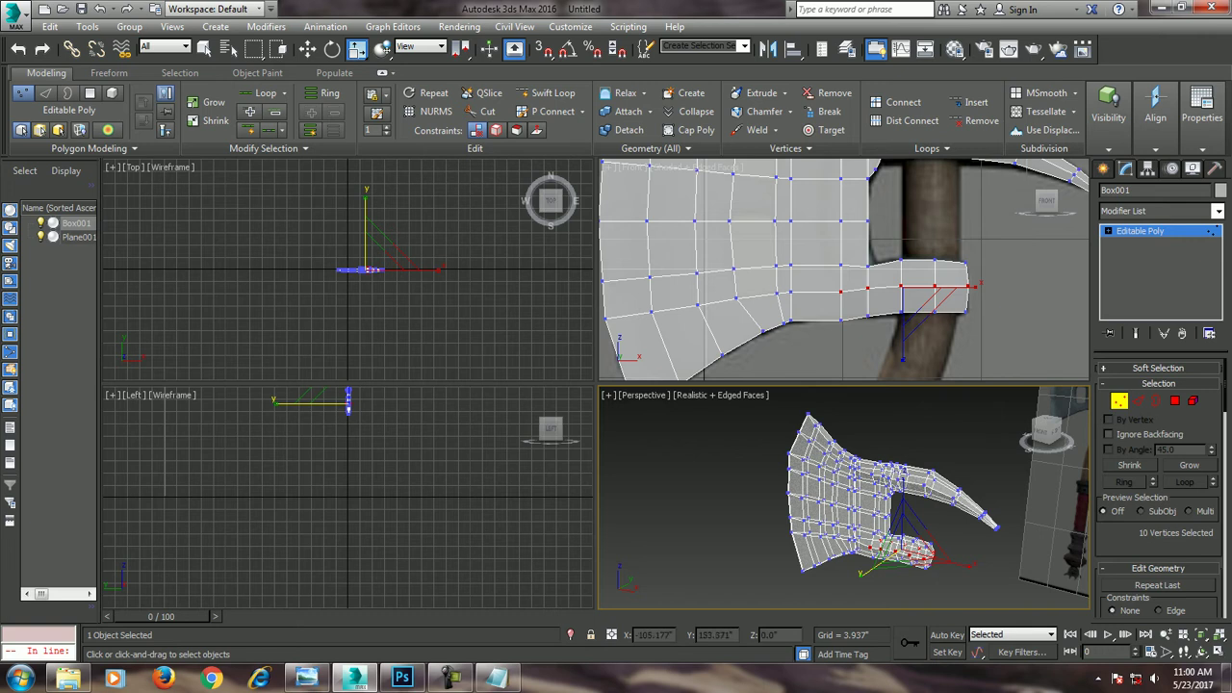
mouse_move(780, 500)
middle_mouse_down("alt")
mouse_move(590, 604)
mouse_move(616, 539)
middle_mouse_up("alt")
Raise a vertex on the blade's upper edge slightly, realigning the neck vertex rows
key("alt+w")
key("alt+w")
key("alt+w")
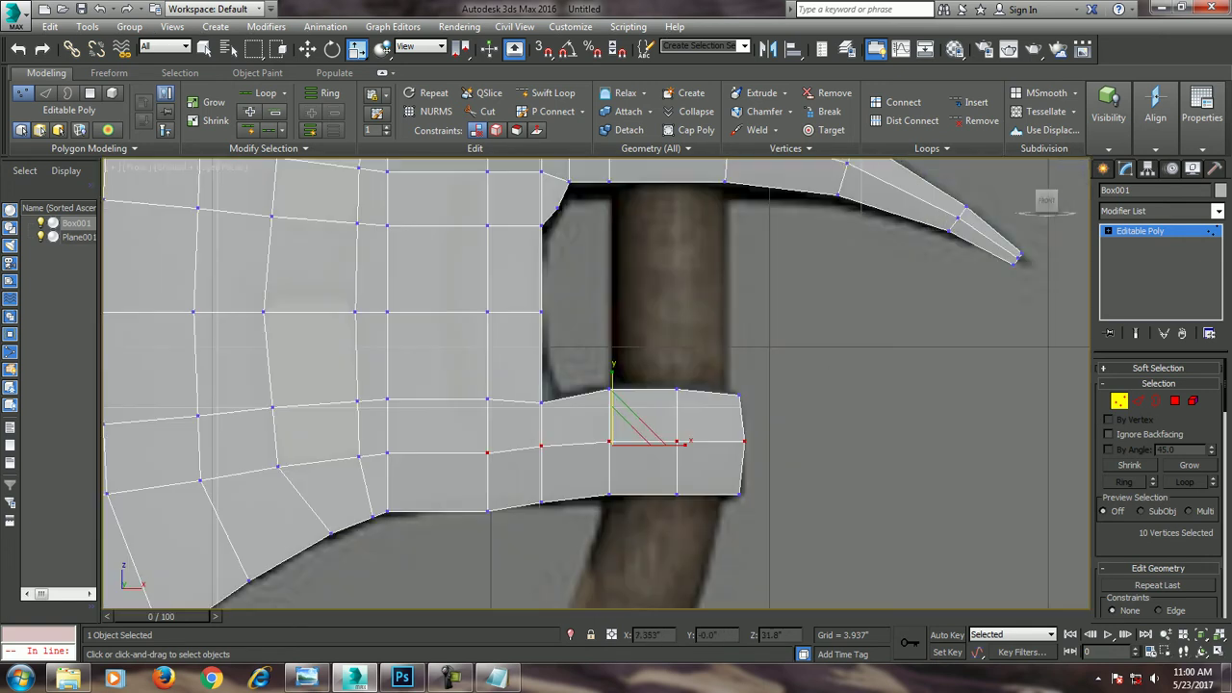
mouse_move(597, 385)
middle_mouse_down()
mouse_move(784, 452)
mouse_move(783, 465)
mouse_move(880, 452)
mouse_move(888, 486)
middle_mouse_up()
scroll(757, 415, "down", 5)
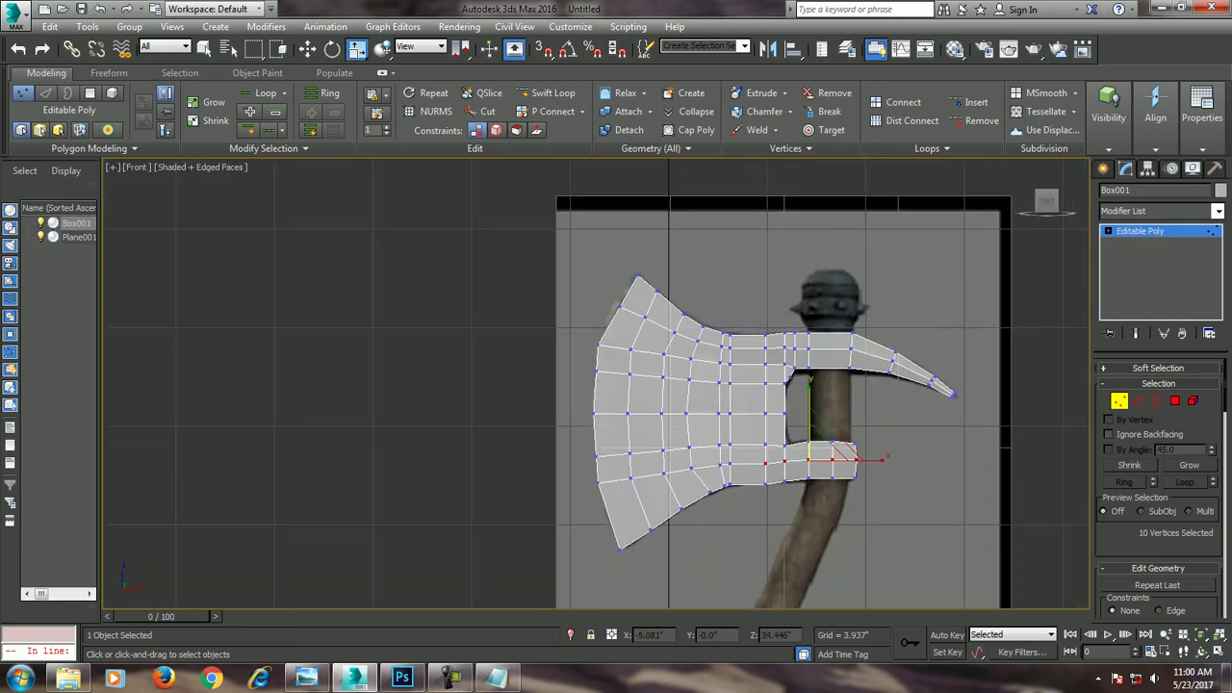
middle_click_drag(756, 415, 705, 394)
key("4")
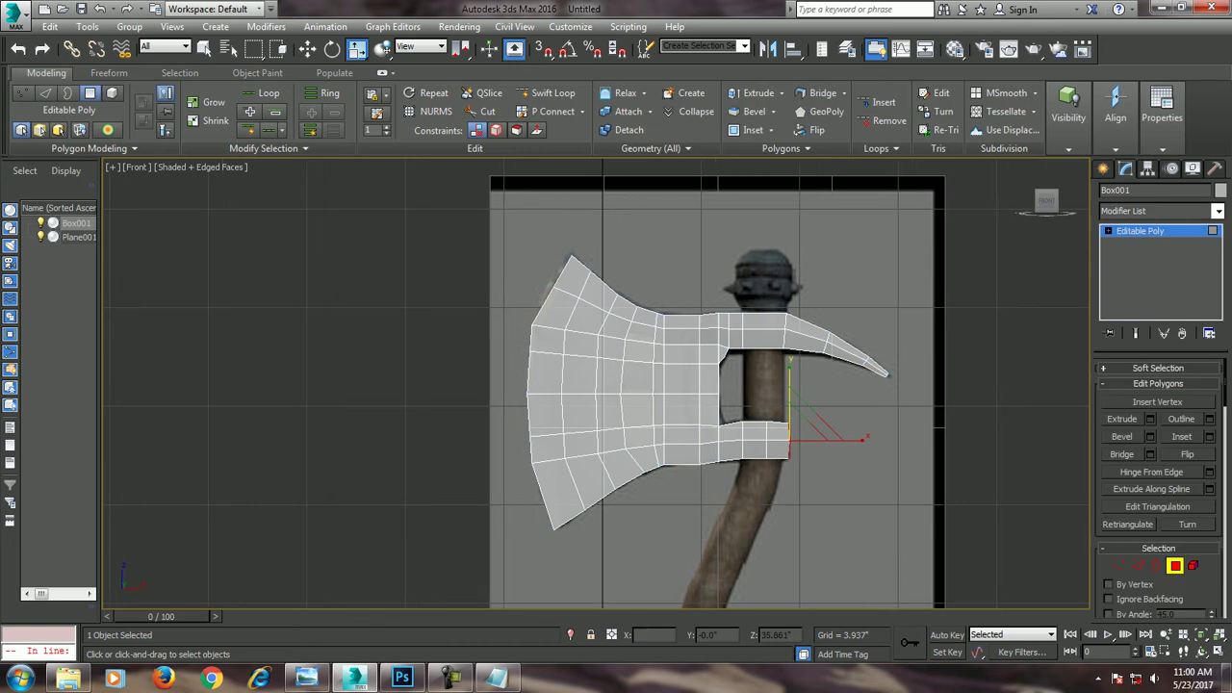
scroll(704, 371, "up", 3)
scroll(704, 370, "up", 2)
scroll(704, 371, "up", 1)
left_click(567, 318)
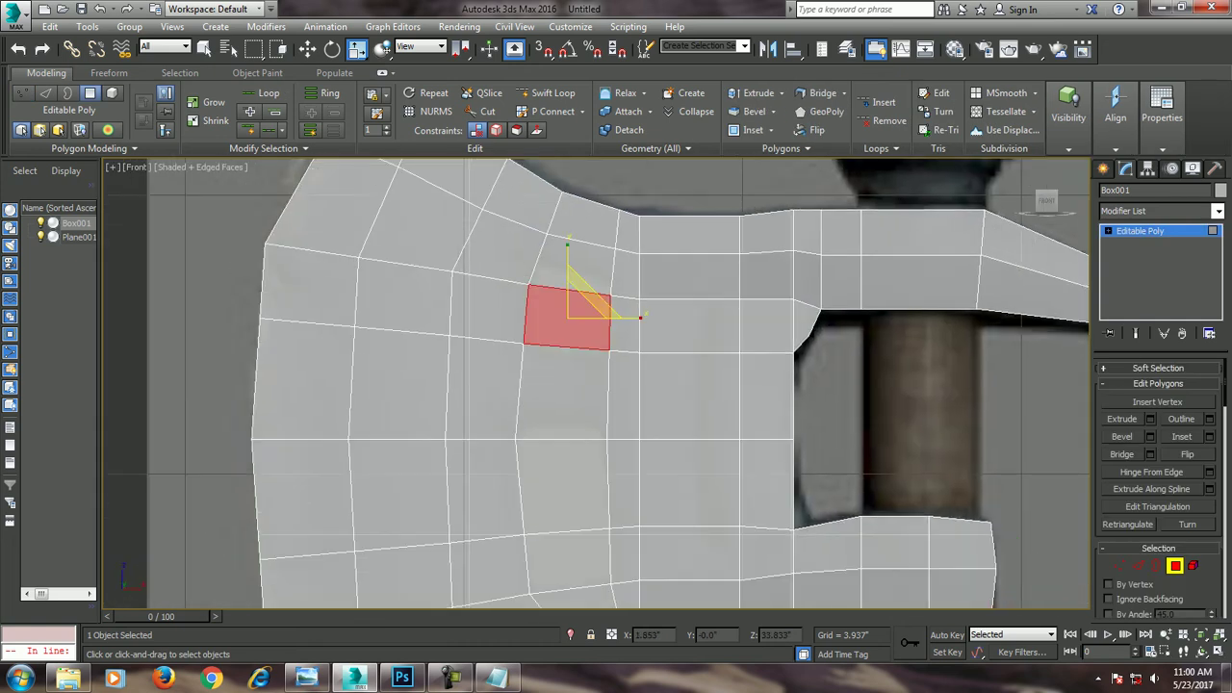
key("1")
left_click(529, 283)
key("w")
left_click_drag(528, 249, 530, 233)
left_click_drag(597, 281, 653, 310)
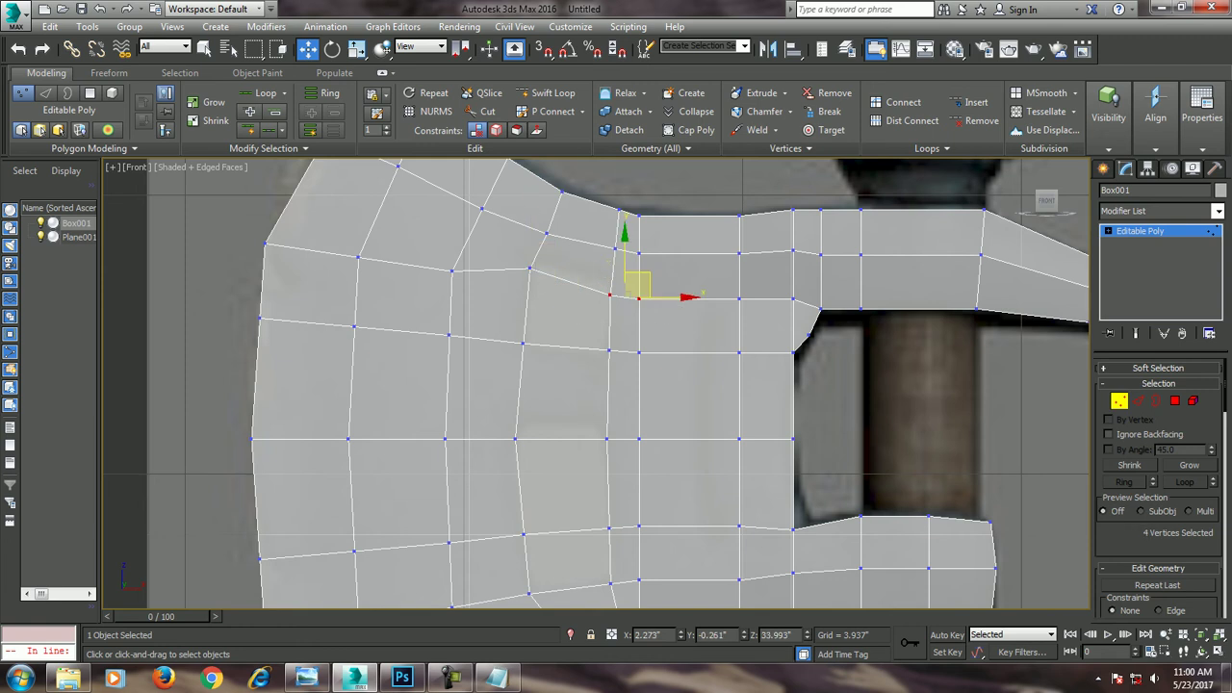
middle_click_drag(596, 385, 612, 279)
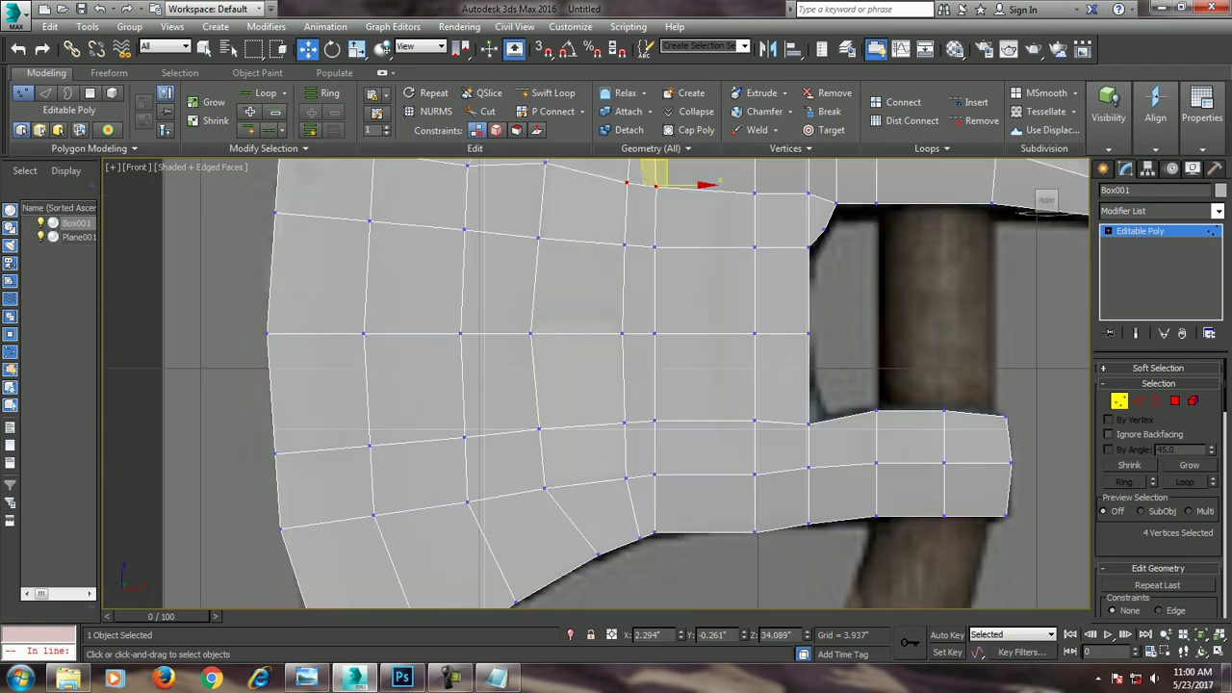
Select two blade faces and delete them, leaving two square window holes
key("4")
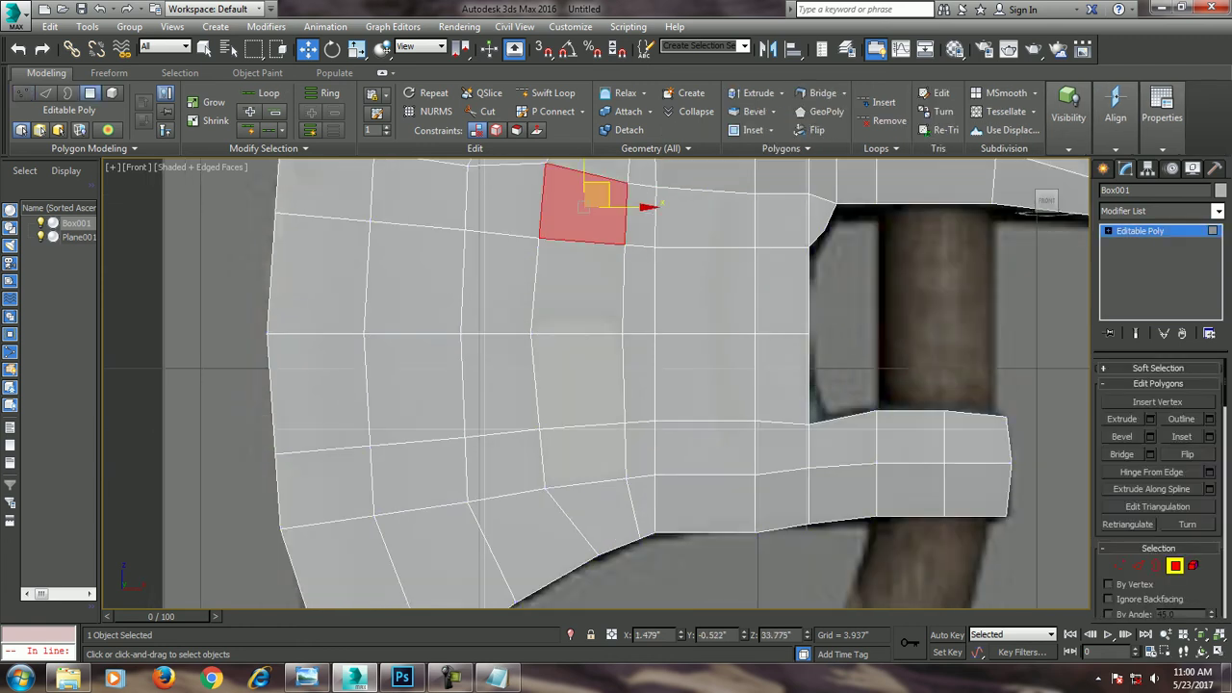
left_click(578, 380, "ctrl")
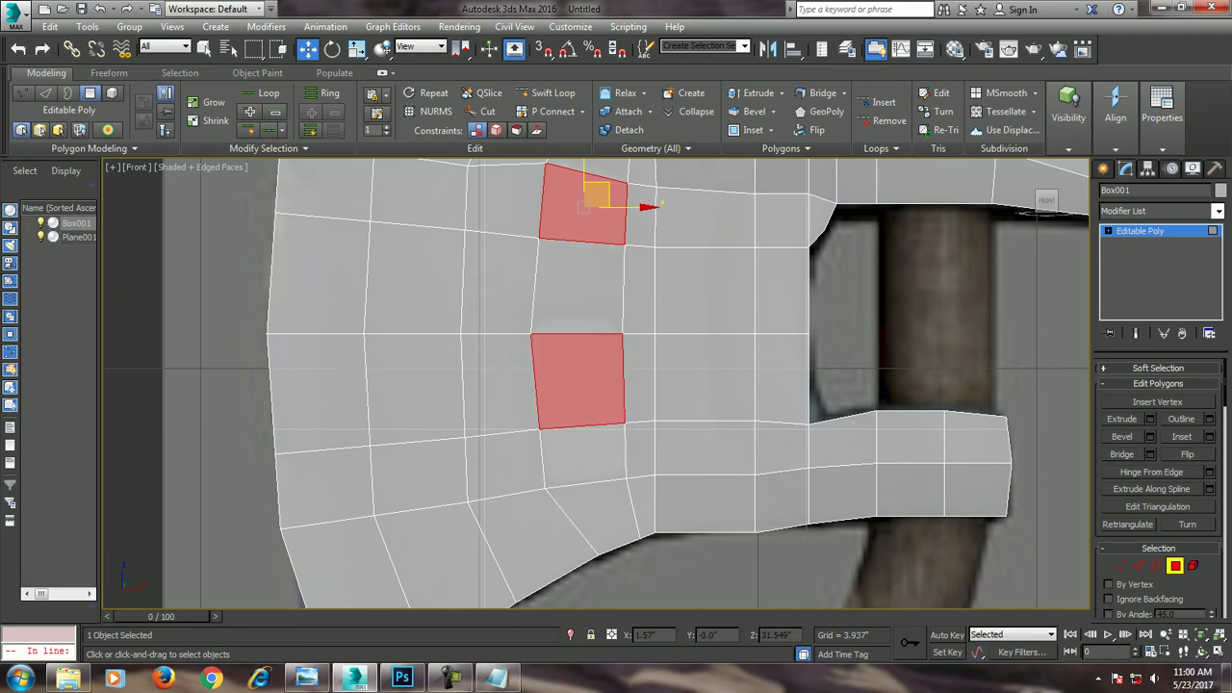
key("alt+w")
key("alt+w")
mouse_move(584, 205)
middle_mouse_down("alt")
mouse_move(564, 206)
mouse_move(554, 255)
mouse_move(674, 253)
mouse_move(616, 288)
mouse_move(645, 347)
middle_mouse_up("alt")
key("Delete")
scroll(616, 385, "up", 3)
scroll(643, 264, "up", 2)
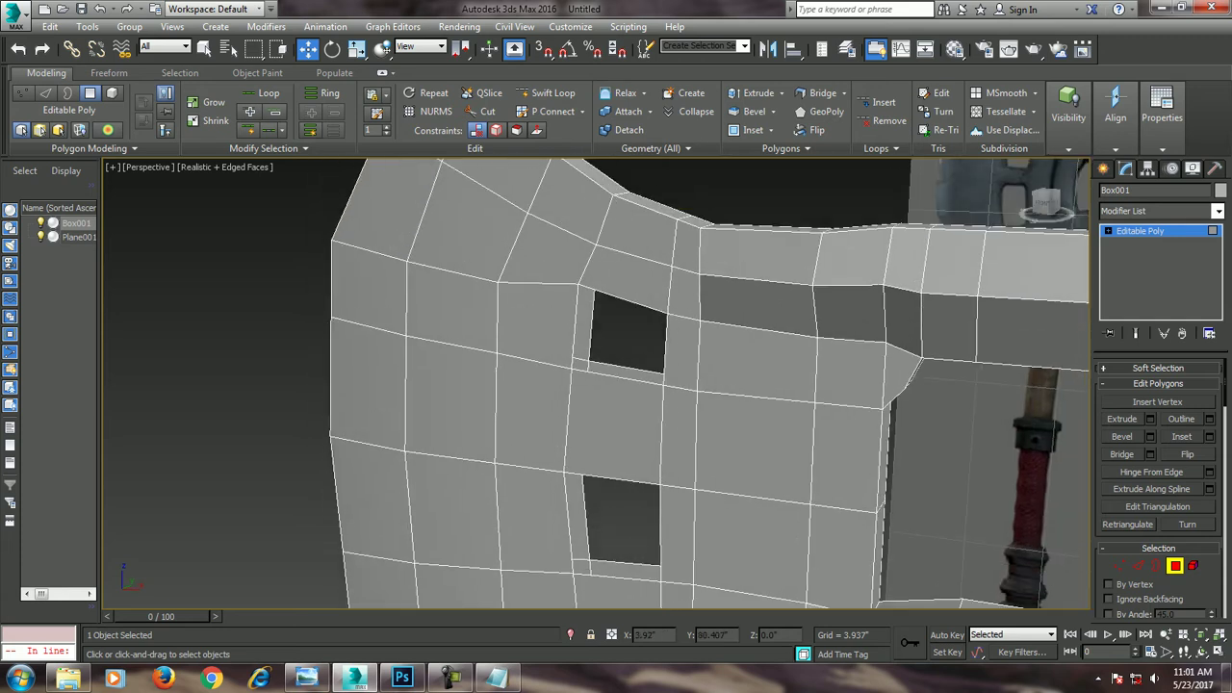
In Border mode, select the borders of the upper and lower window holes
key("3")
left_click(631, 330)
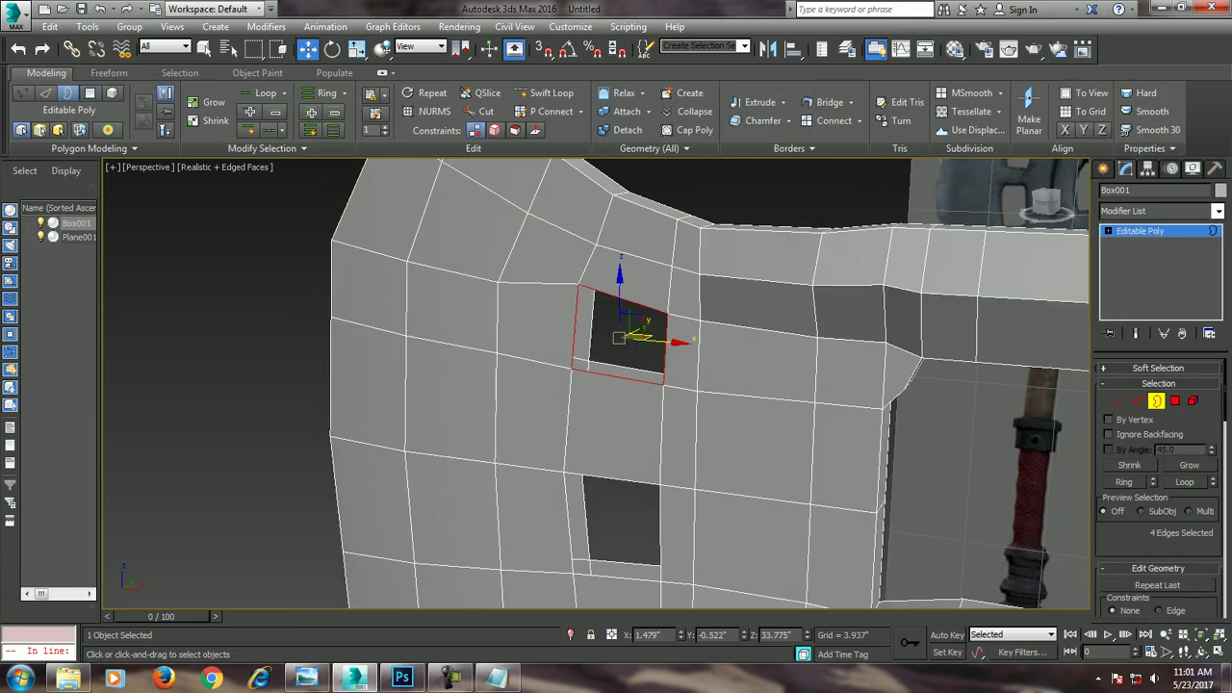
scroll(1160, 482, "down", 5)
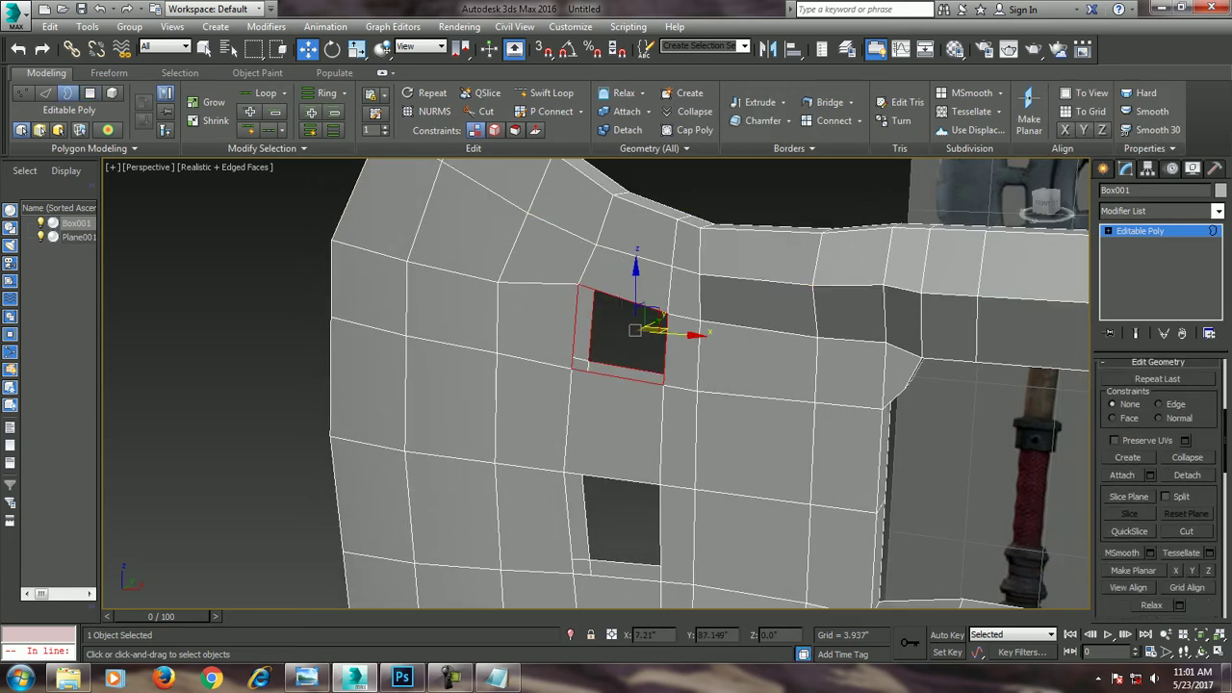
scroll(1160, 481, "down", 1)
scroll(1161, 481, "down", 2)
scroll(1160, 481, "down", 5)
scroll(1160, 482, "down", 5)
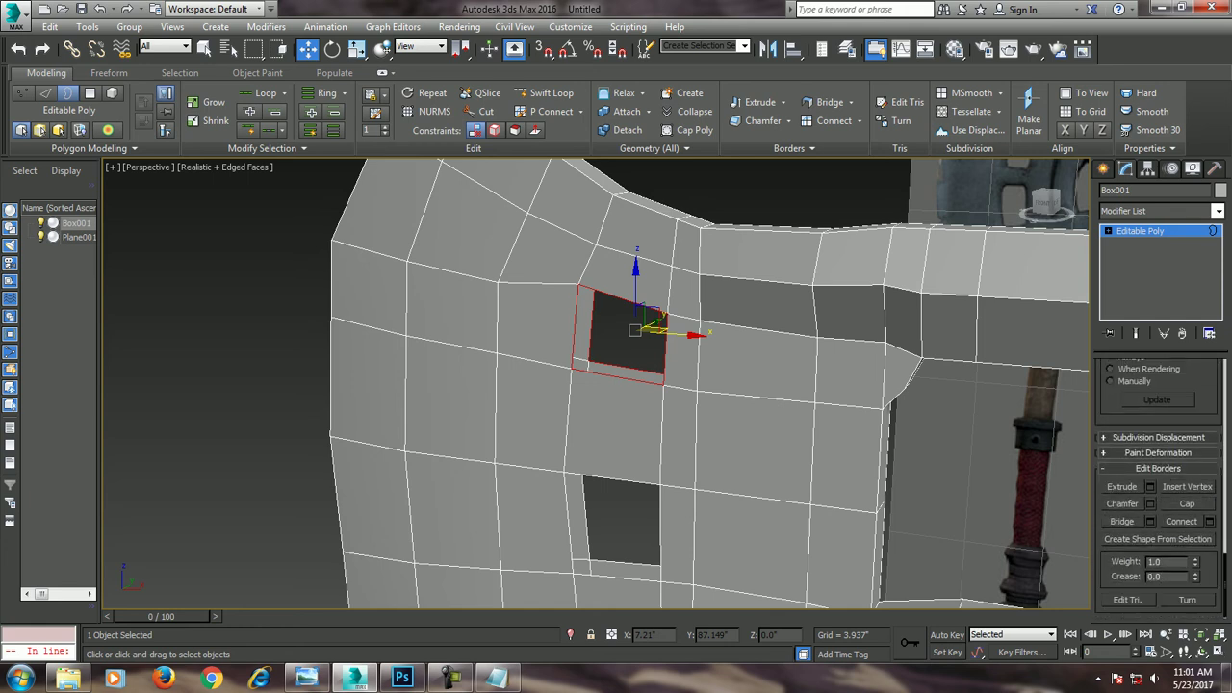
left_click(576, 525)
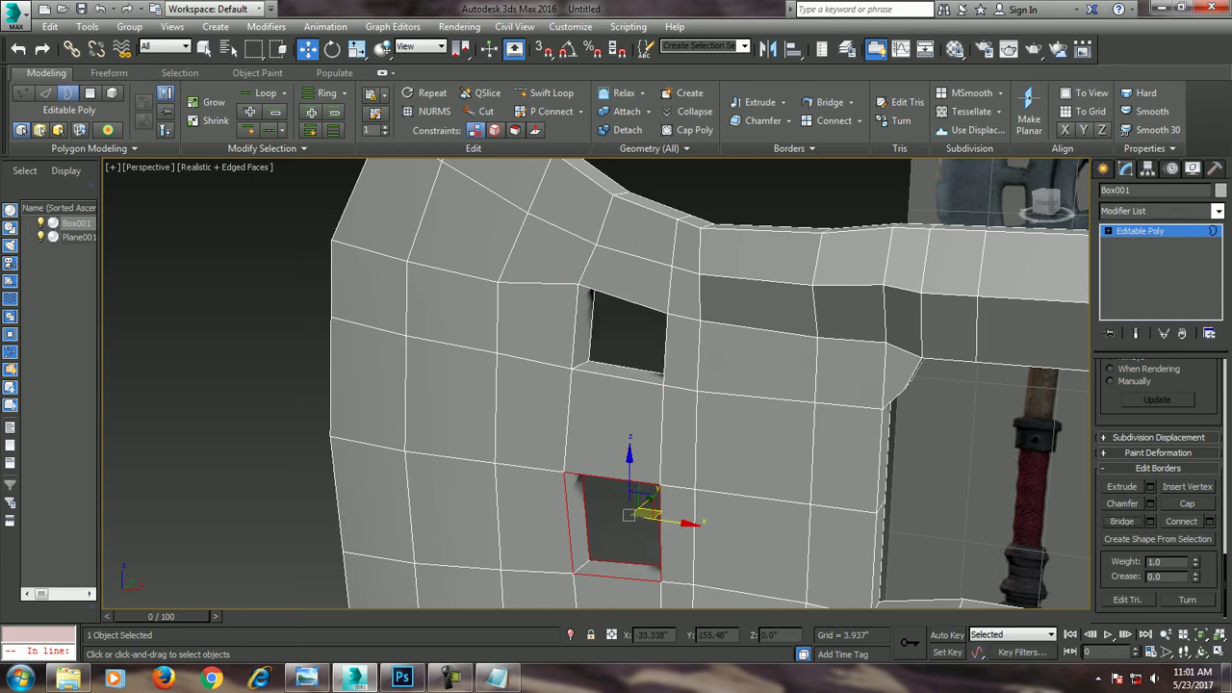
Zoom the Front viewport out to show the whole axe
key("alt+w")
key("f")
key("alt+w")
scroll(616, 385, "down", 3)
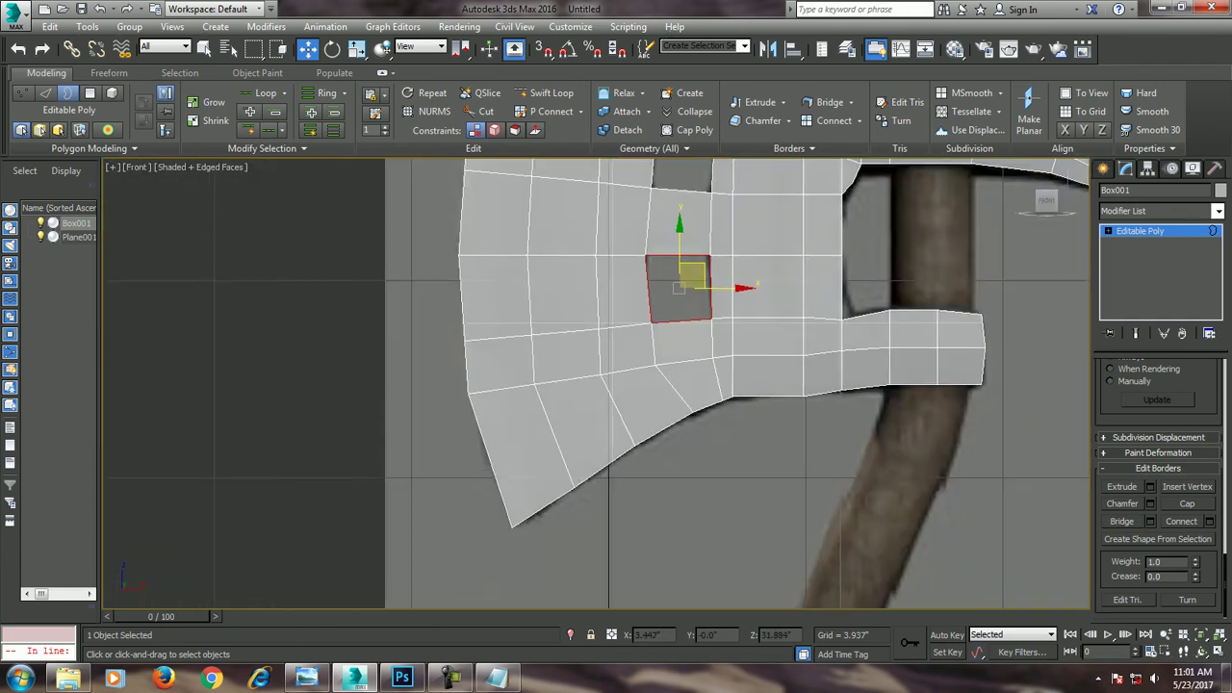
scroll(616, 385, "down", 3)
scroll(617, 385, "up", 2)
scroll(617, 385, "up", 2)
scroll(597, 385, "up", 2)
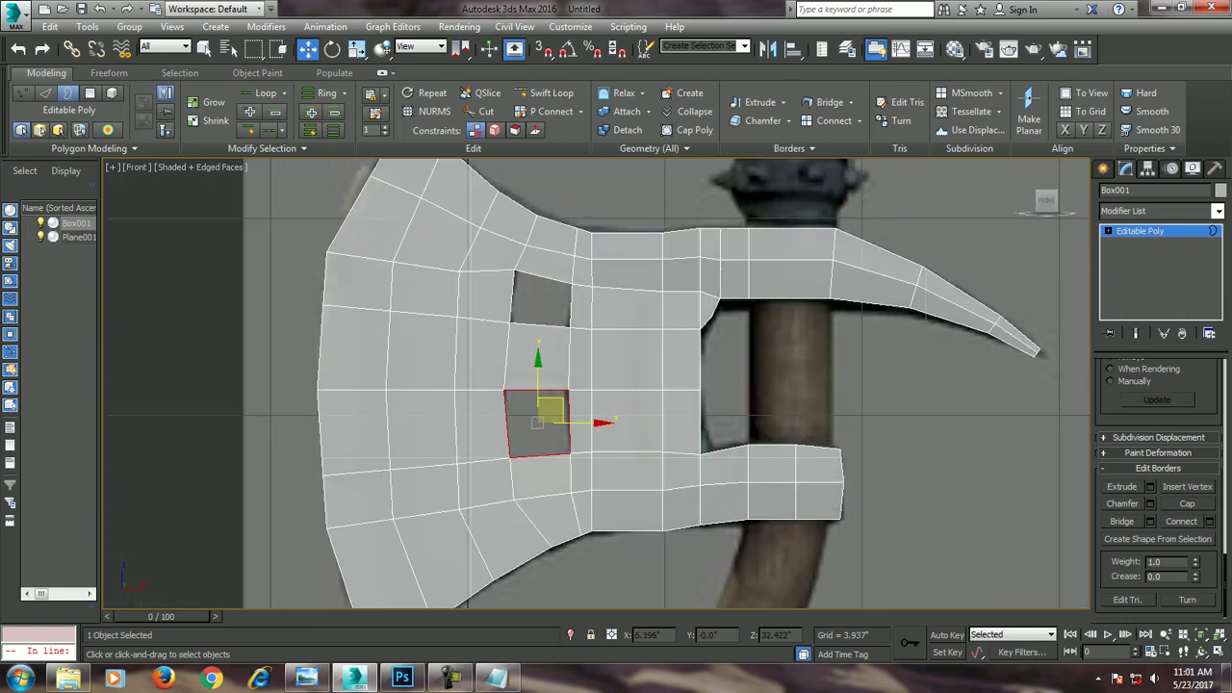
Leave Border mode, then move the head mesh left and undo it back into place
key("3")
scroll(787, 375, "down", 3)
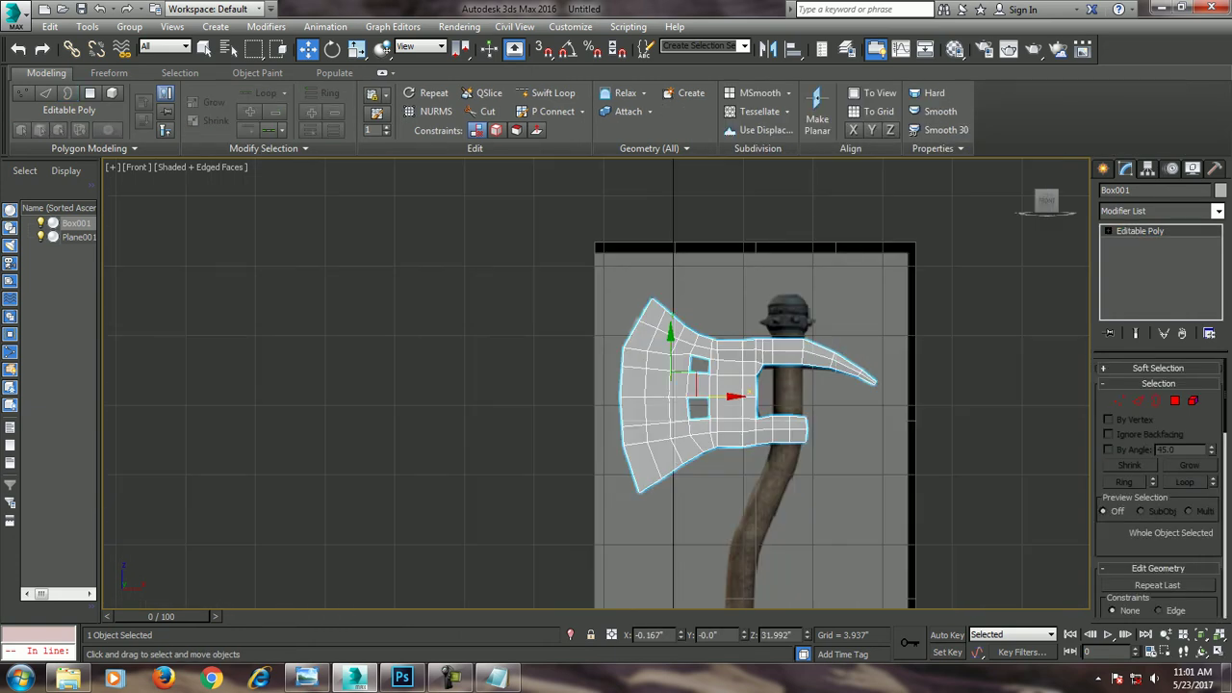
left_click_drag(731, 396, 383, 396)
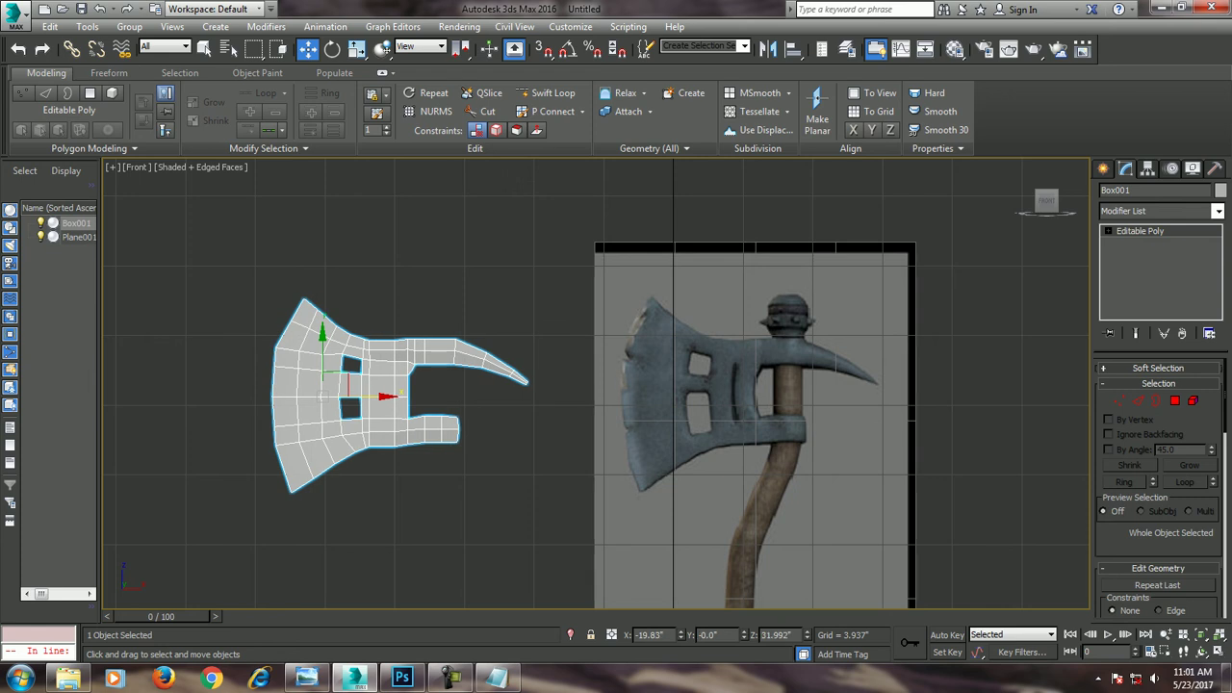
key("ctrl+z")
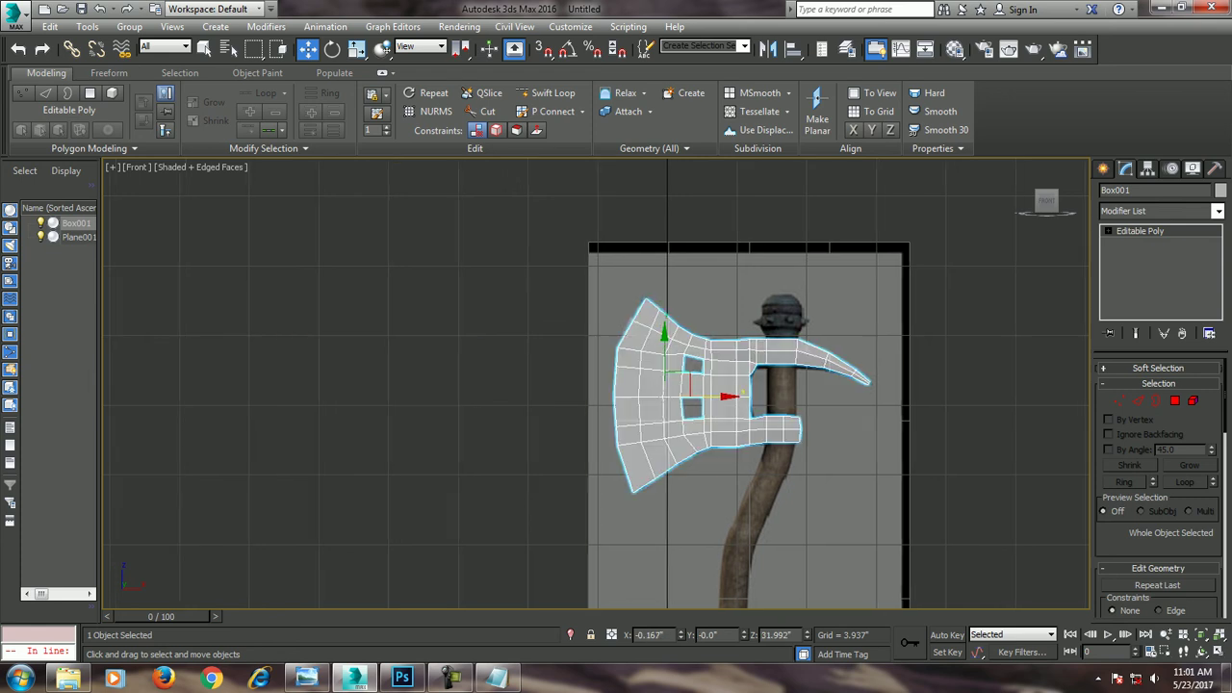
scroll(747, 410, "up", 3)
scroll(746, 409, "up", 4)
Cancel Swift Loop, switch to Vertex mode and orbit the head in the Perspective view
left_click(547, 92)
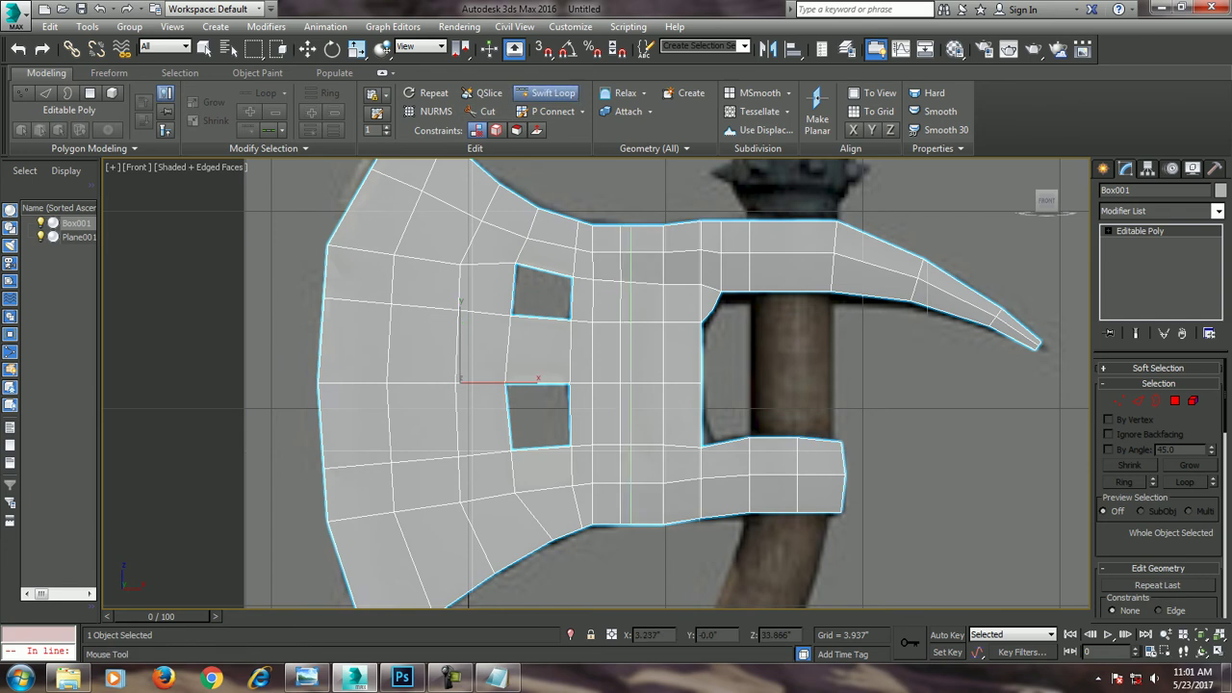
key("w")
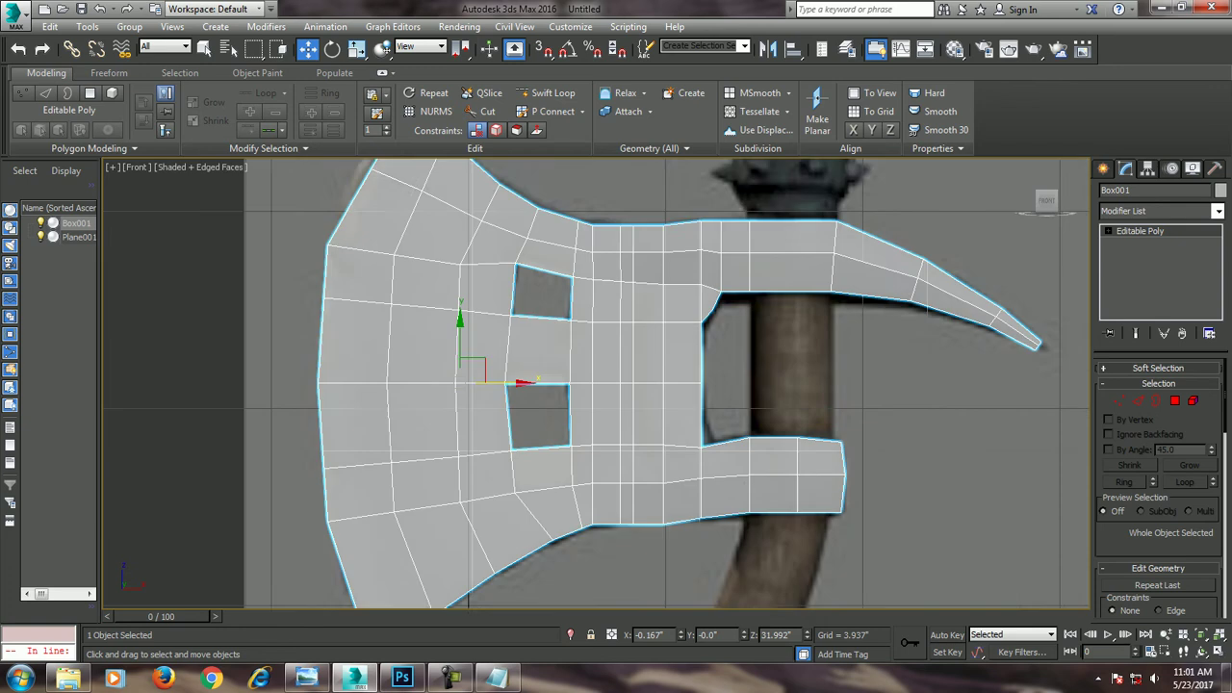
middle_click_drag(616, 385, 576, 352)
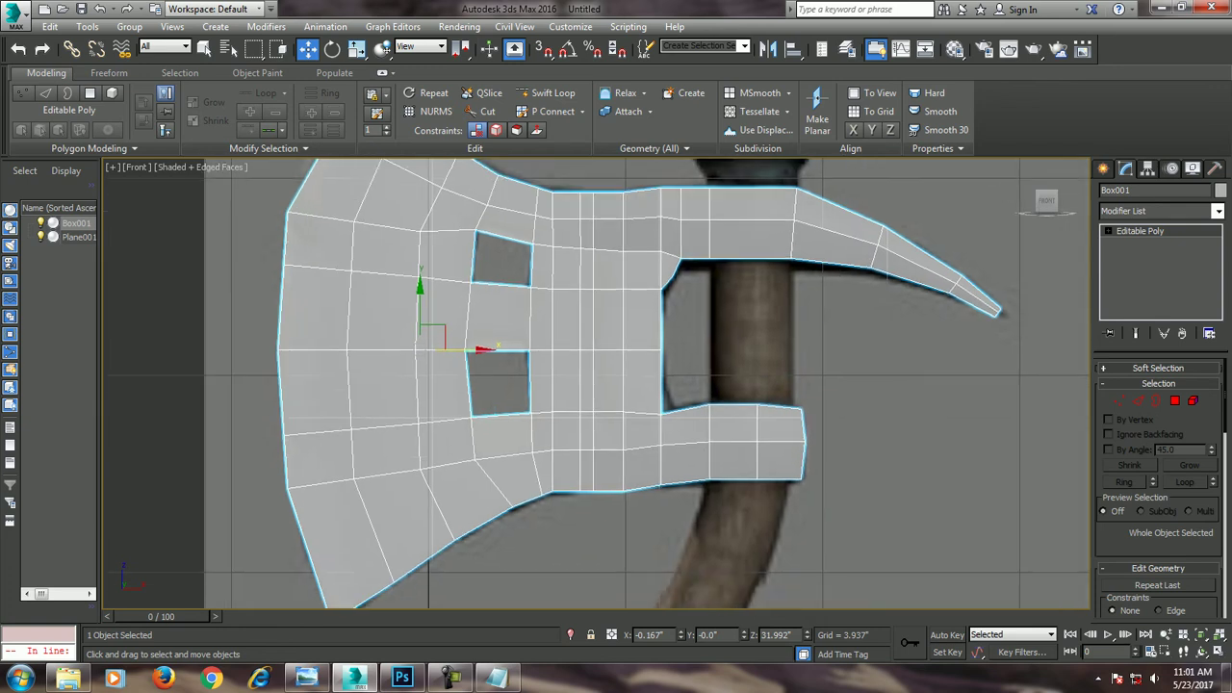
scroll(590, 315, "up", 5)
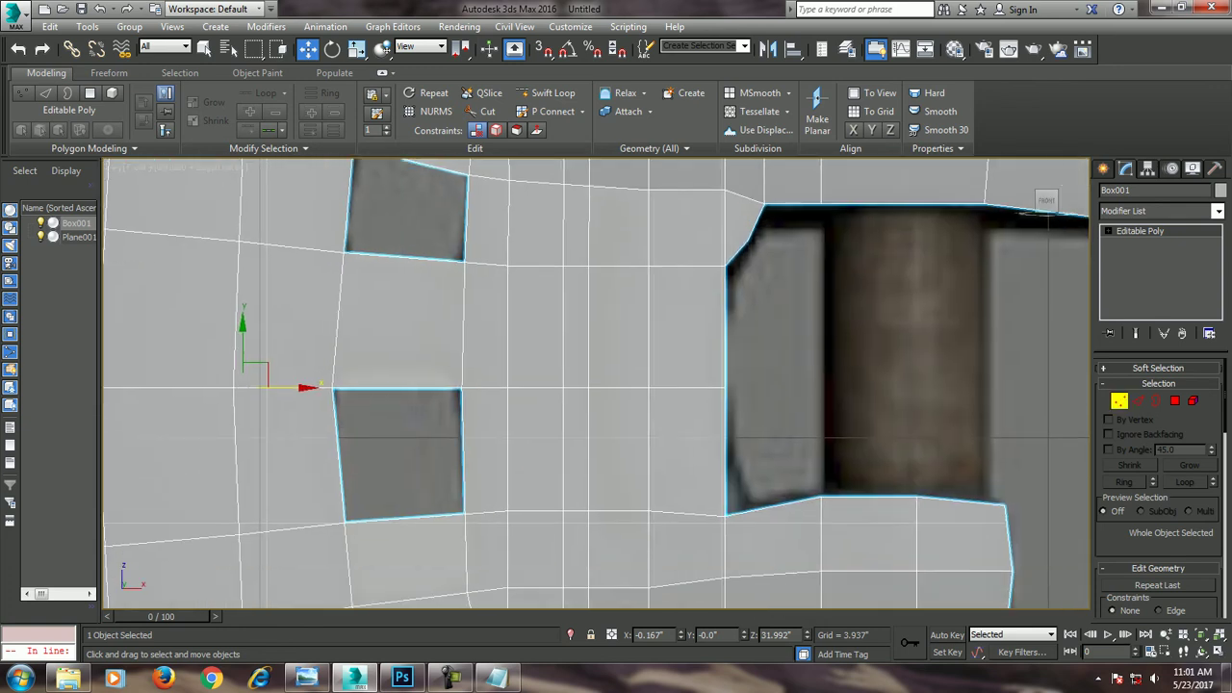
key("1")
key("alt+w")
key("alt+w")
mouse_move(616, 385)
middle_mouse_down("alt")
mouse_move(713, 404)
mouse_move(703, 390)
middle_mouse_up("alt")
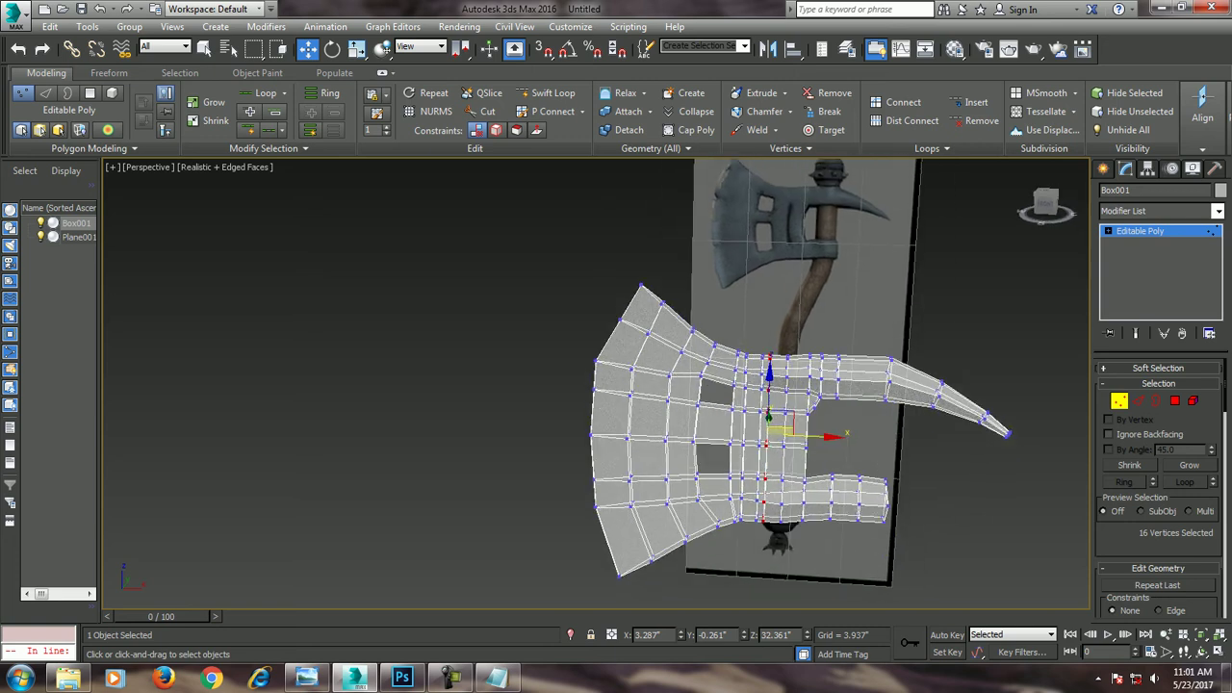
Insert a vertical edge loop beside the fork gap and select its middle-row vertices
key("alt+w")
key("alt+w")
scroll(597, 385, "up", 2)
left_click(546, 93)
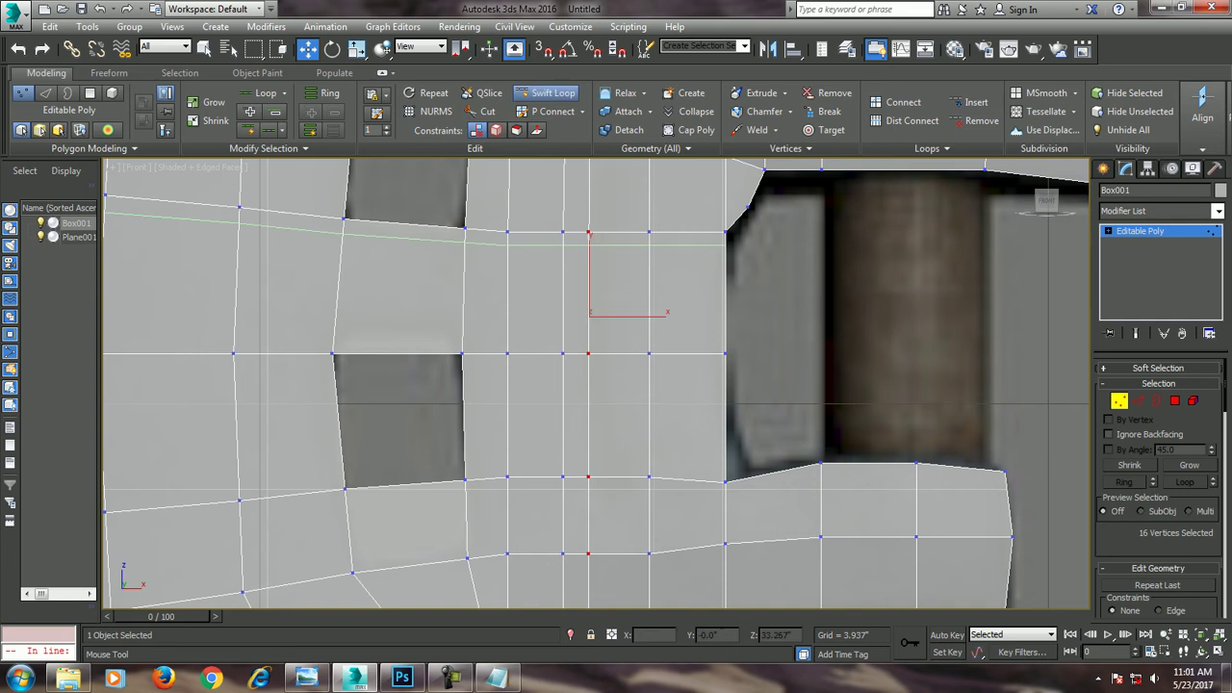
left_click(575, 414)
key("w")
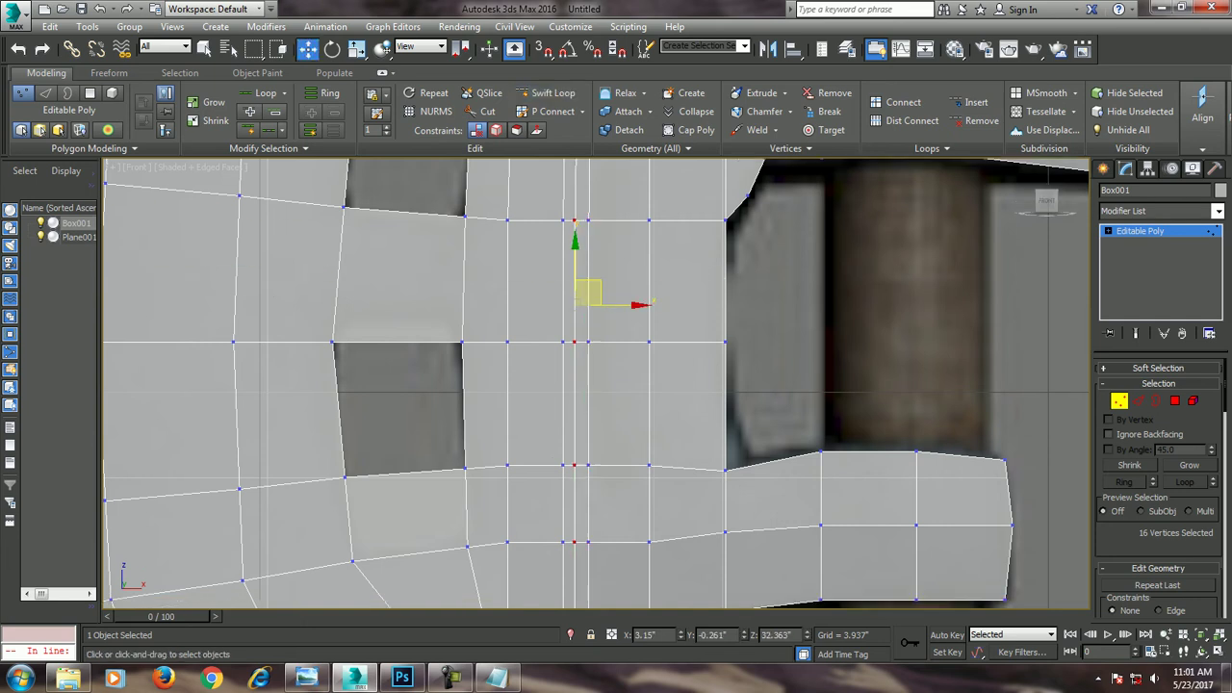
left_click_drag(538, 306, 614, 347)
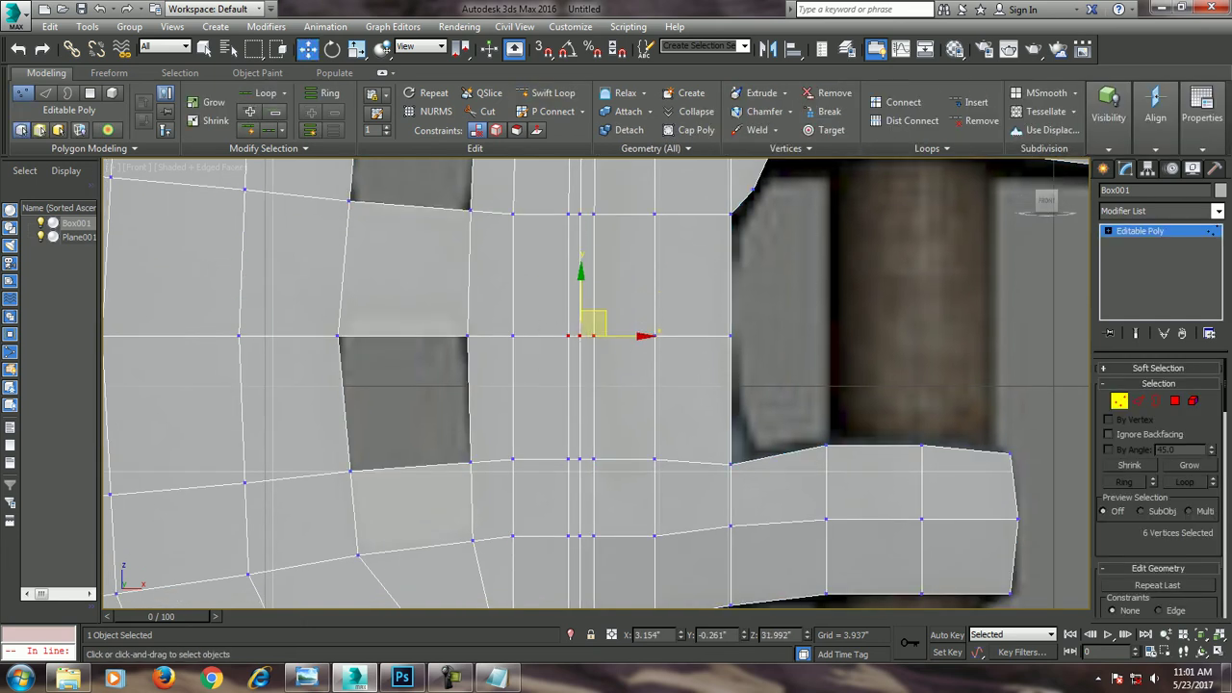
Shift the loop's middle, top and lower vertex rows left to curve it
key("alt+w")
key("alt+w")
scroll(597, 385, "down", 5)
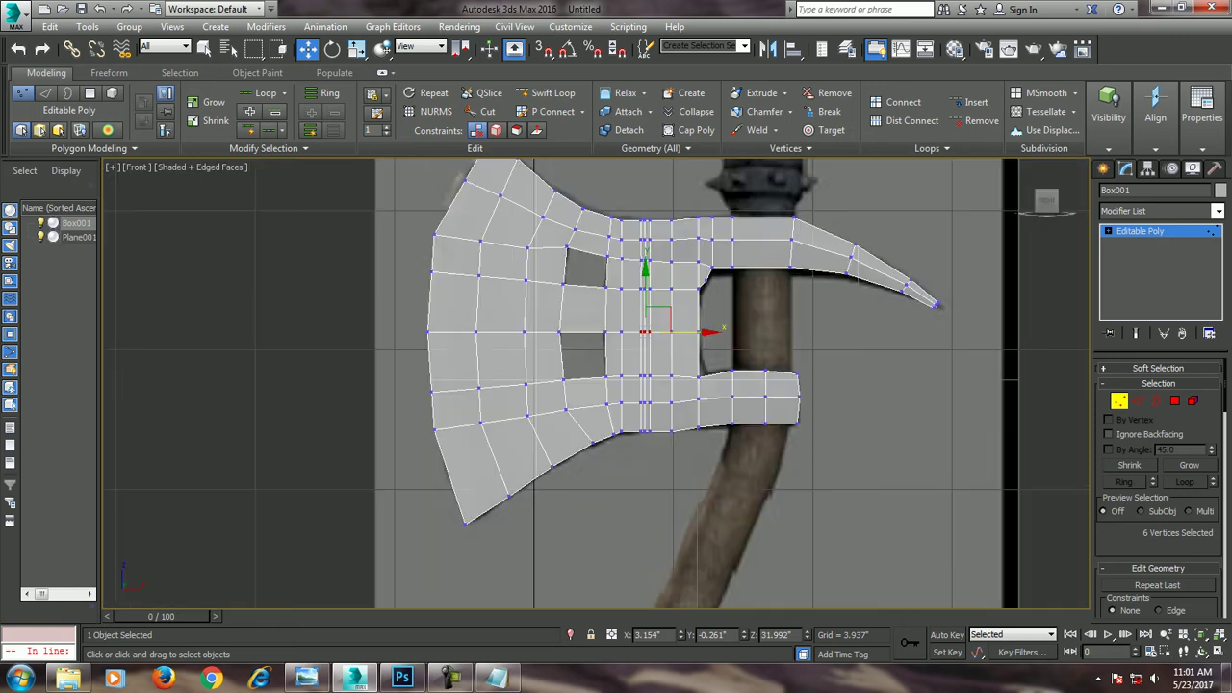
scroll(596, 385, "up", 5)
scroll(718, 268, "up", 2)
left_click_drag(718, 342, 705, 342)
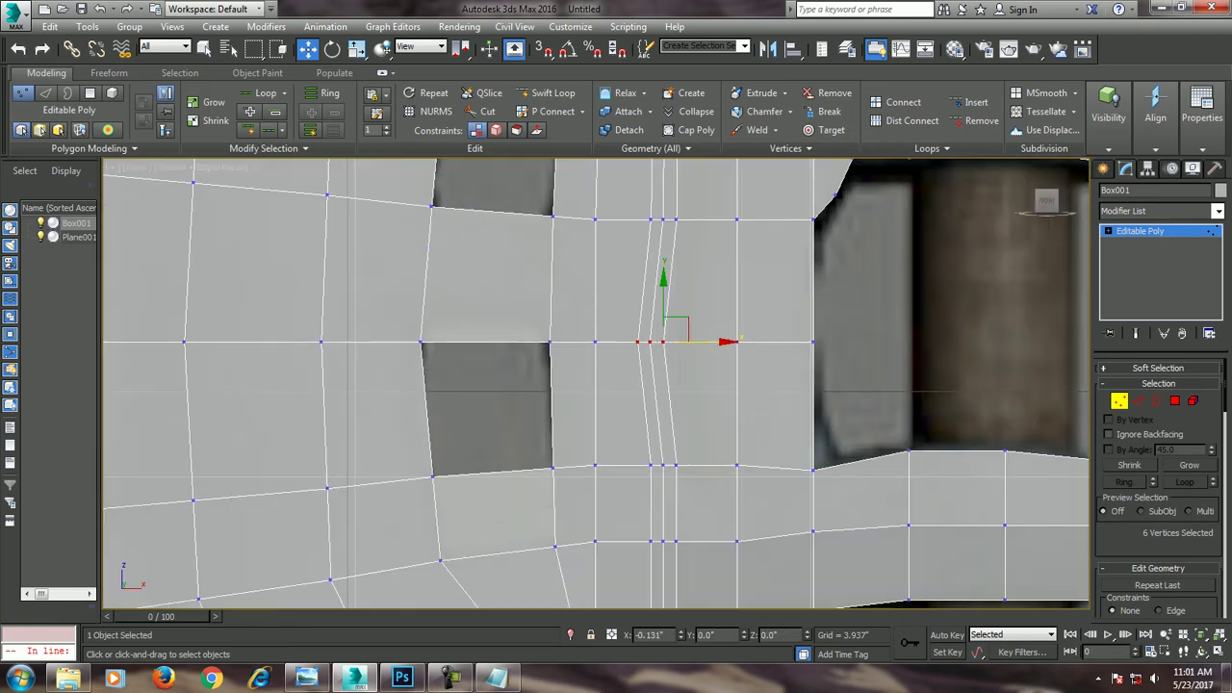
middle_click_drag(705, 342, 708, 359)
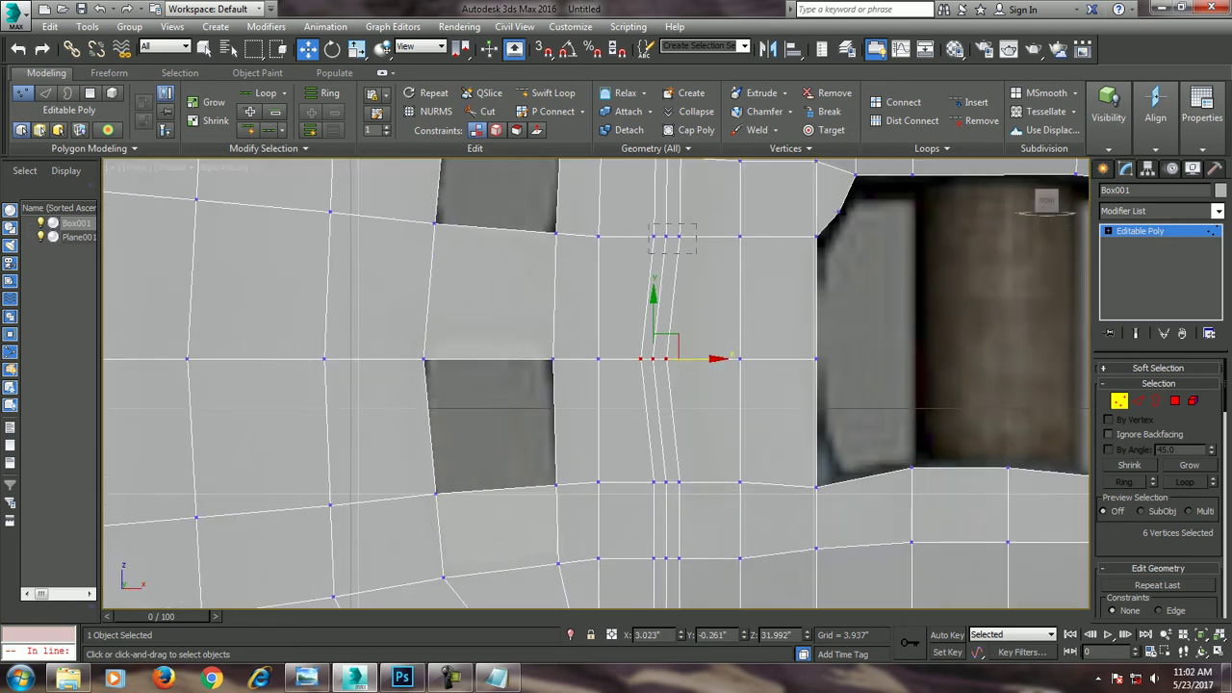
left_click_drag(744, 234, 737, 235)
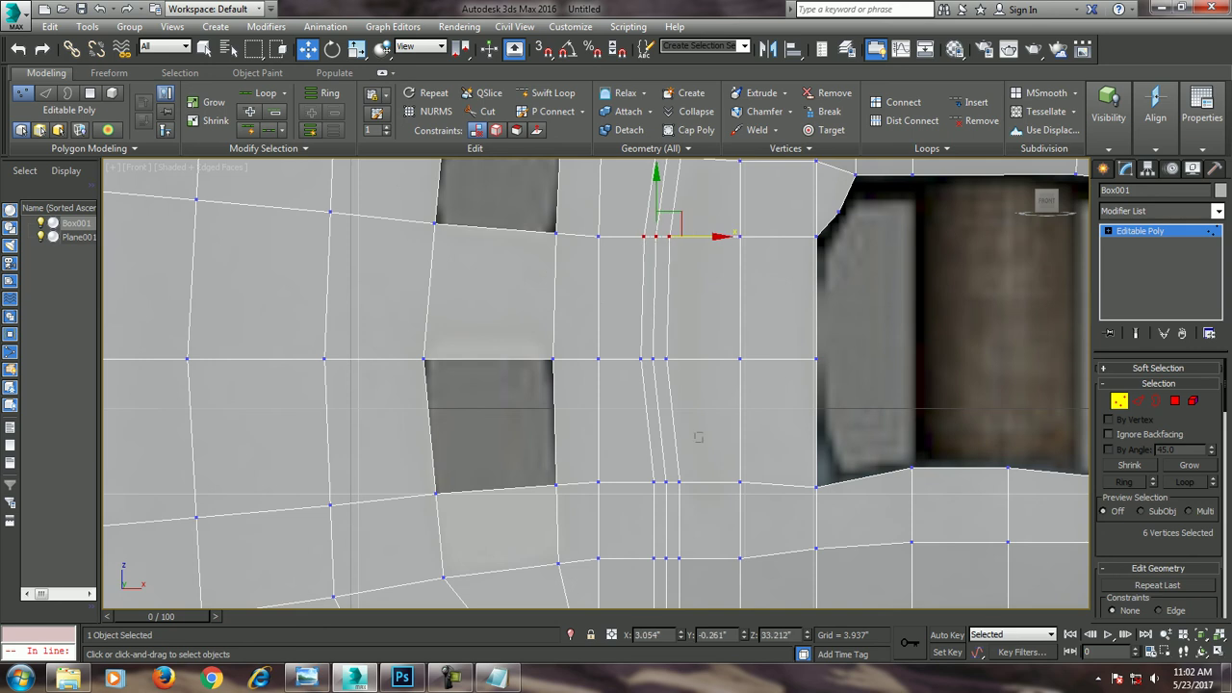
left_click_drag(717, 482, 705, 481)
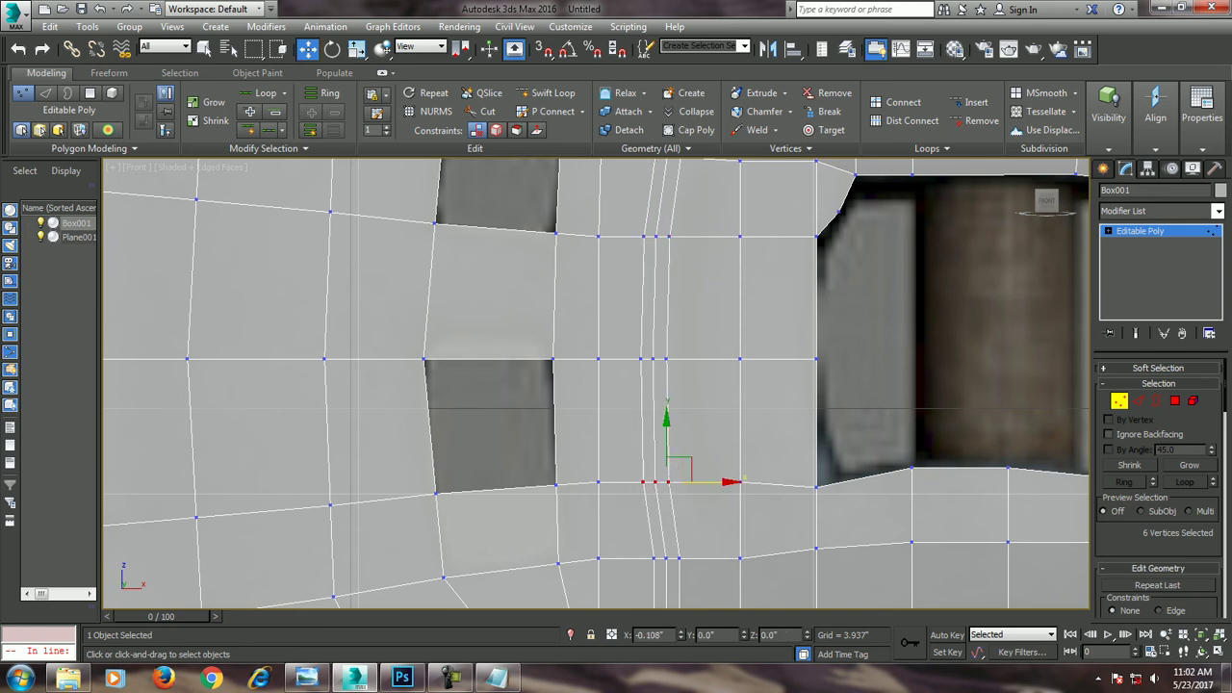
middle_click_drag(744, 479, 770, 559)
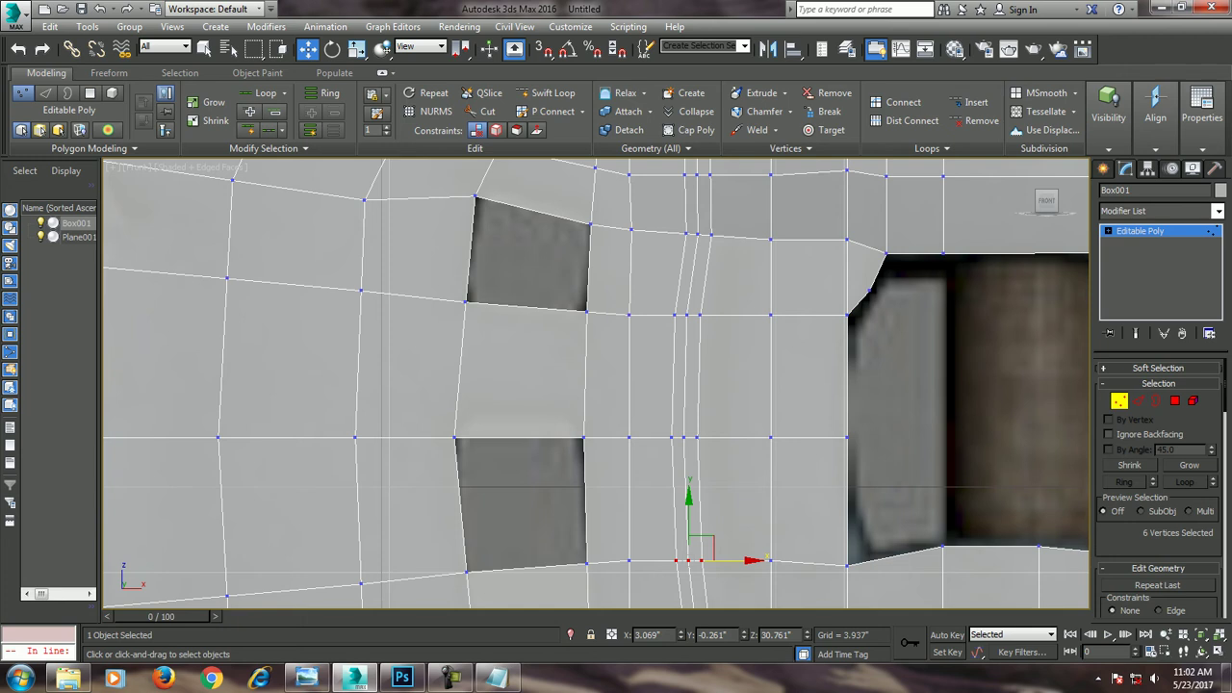
Select the curved loop's edges along the neck, excluding the top edge
key("2")
left_click(689, 279)
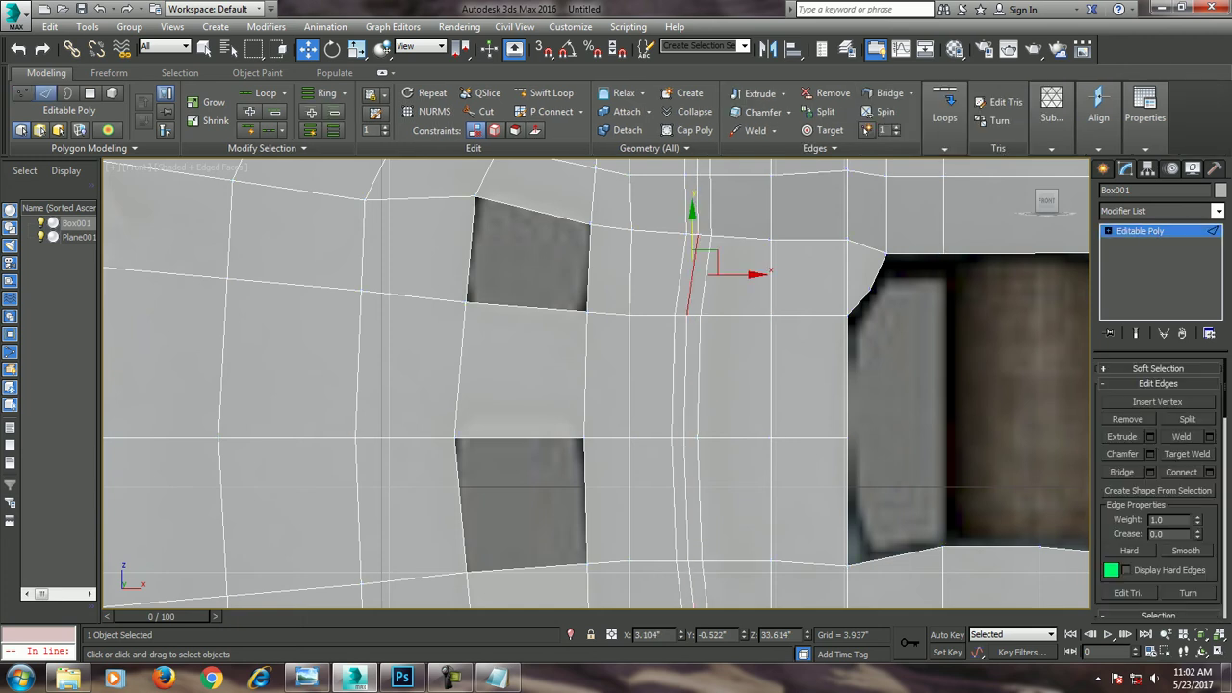
left_click(249, 111)
left_click(250, 111)
key("alt+w")
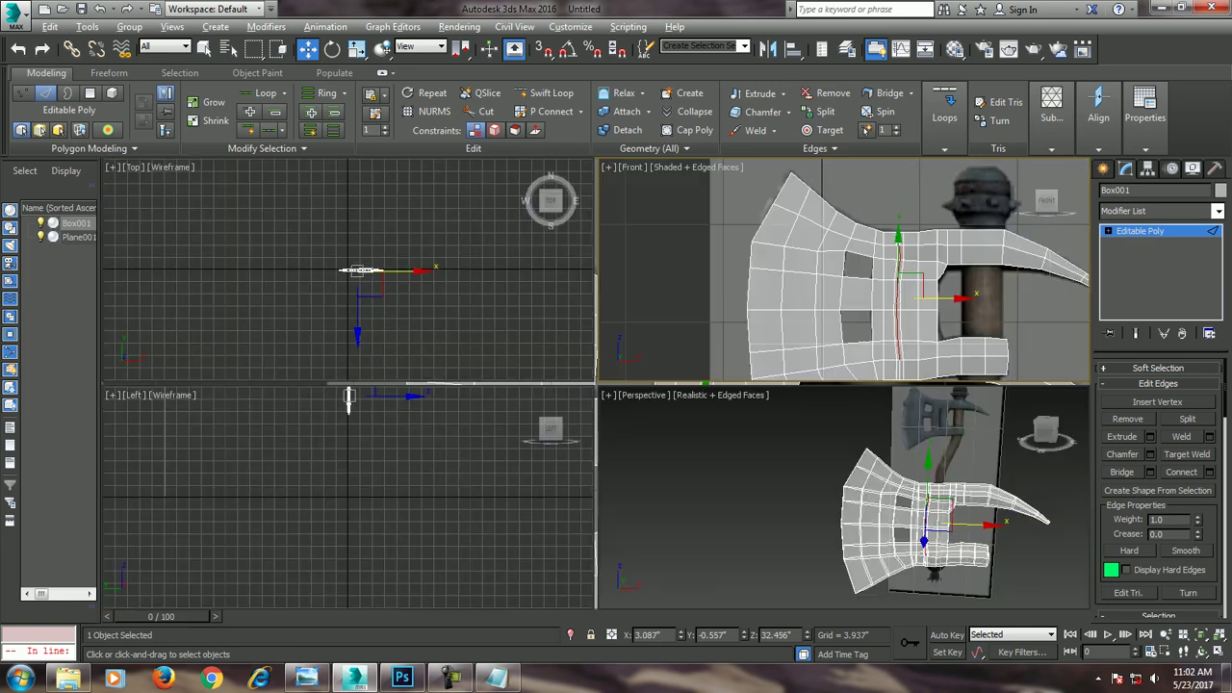
key("alt+w")
middle_click_drag(616, 385, 592, 385, "alt")
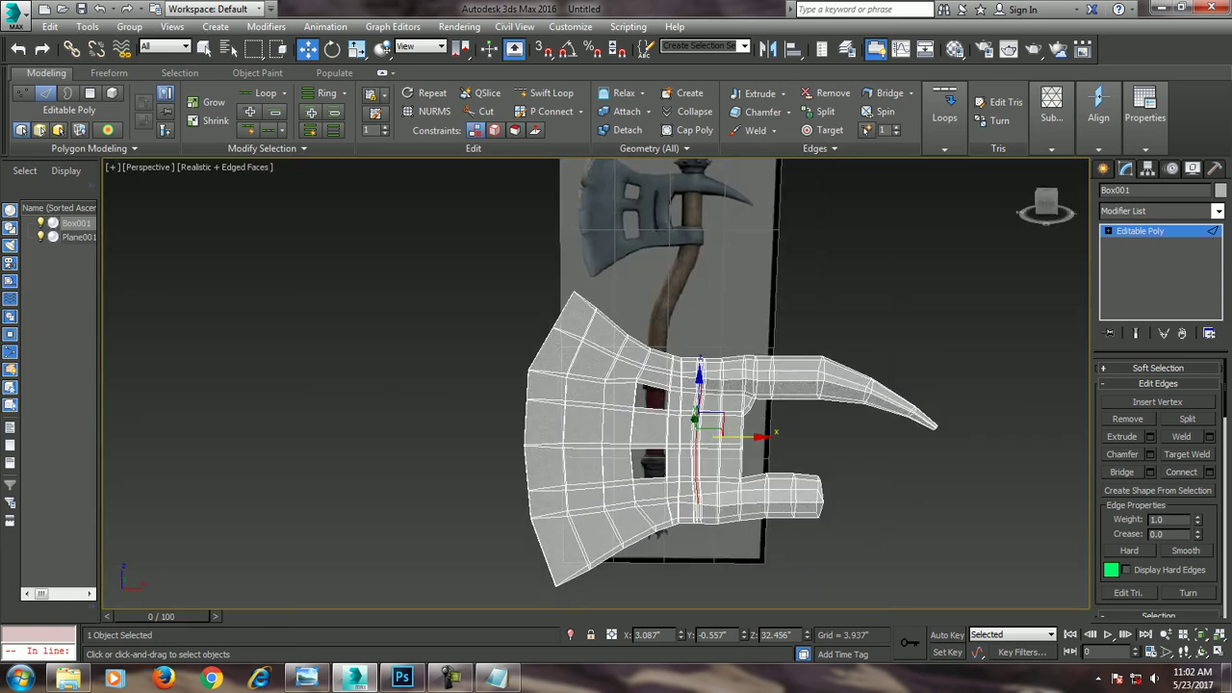
key("alt+w")
key("alt+w")
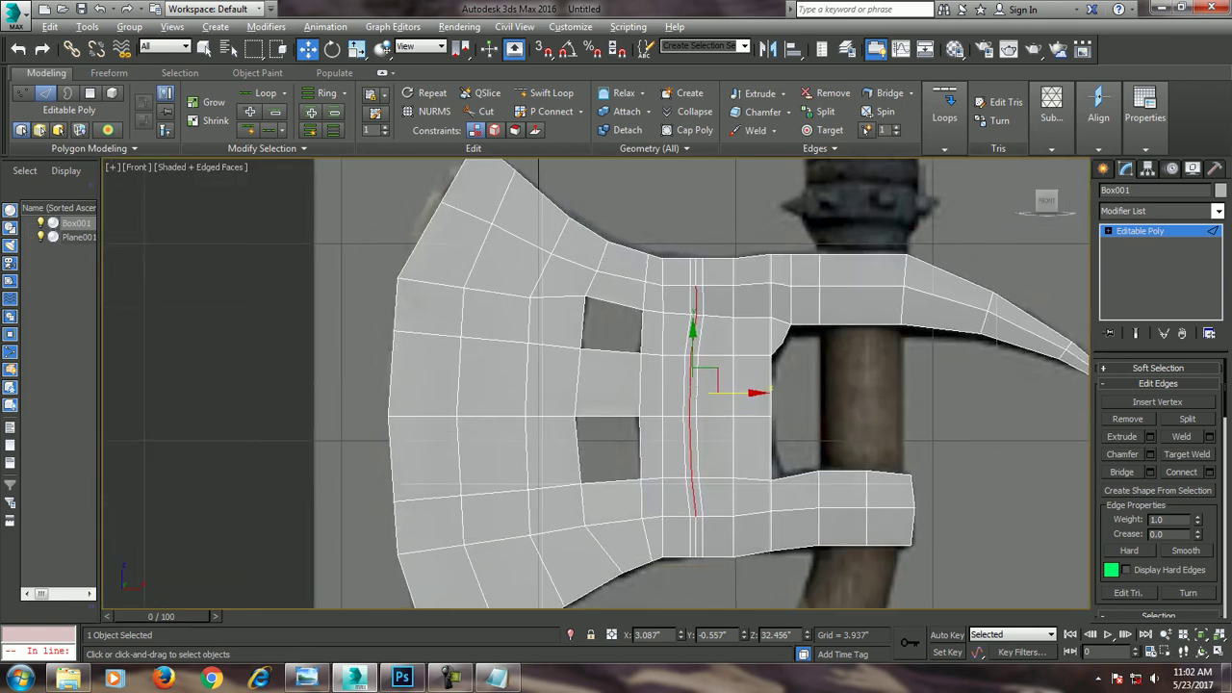
left_click_drag(641, 203, 729, 304, "alt")
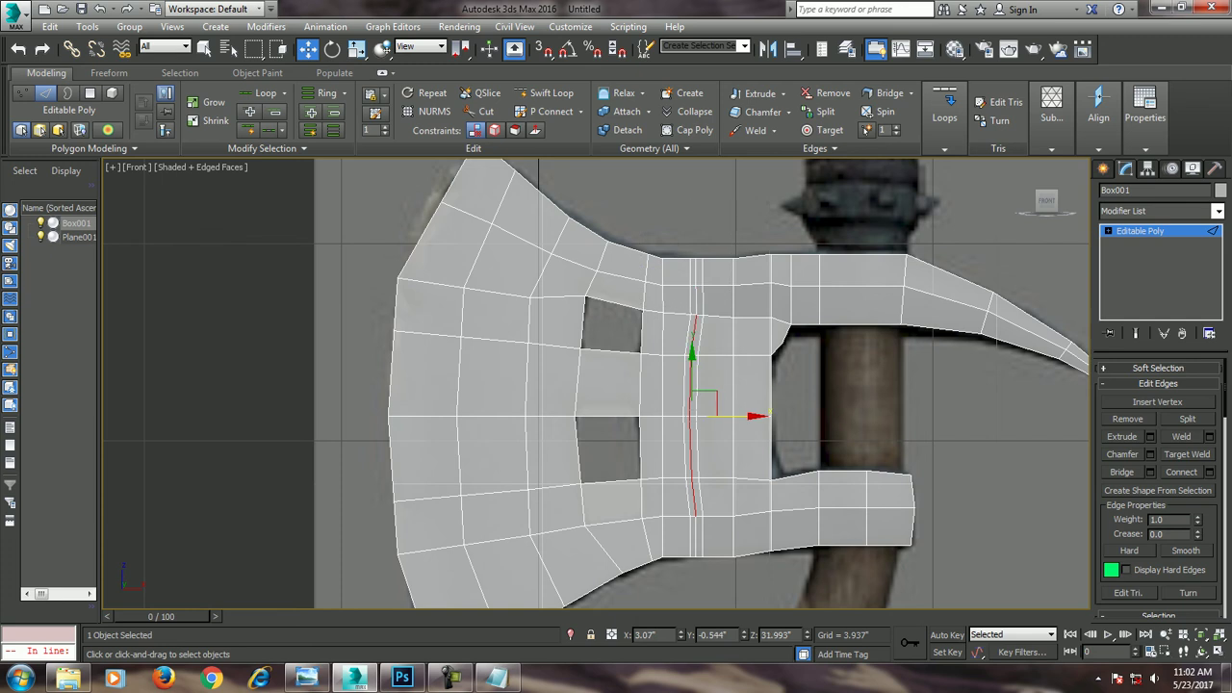
key("alt+w")
key("alt+w")
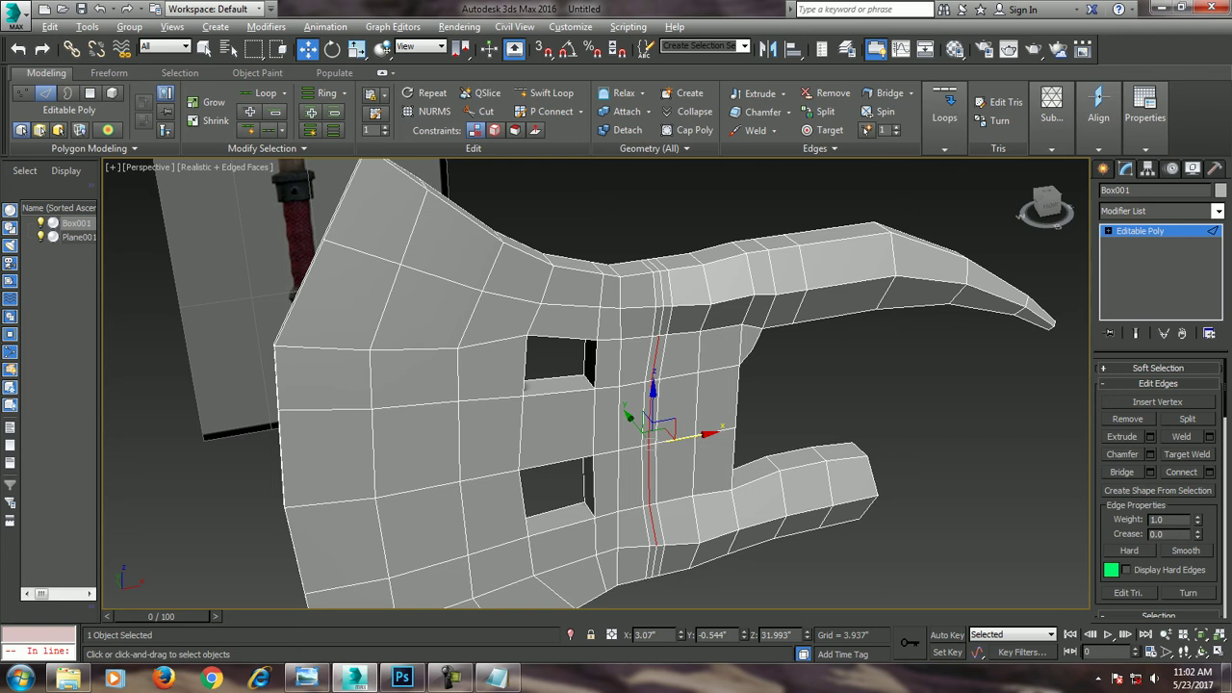
Extrude the selected edges with Height -0.089" and Width 0.111"
left_click(1123, 436)
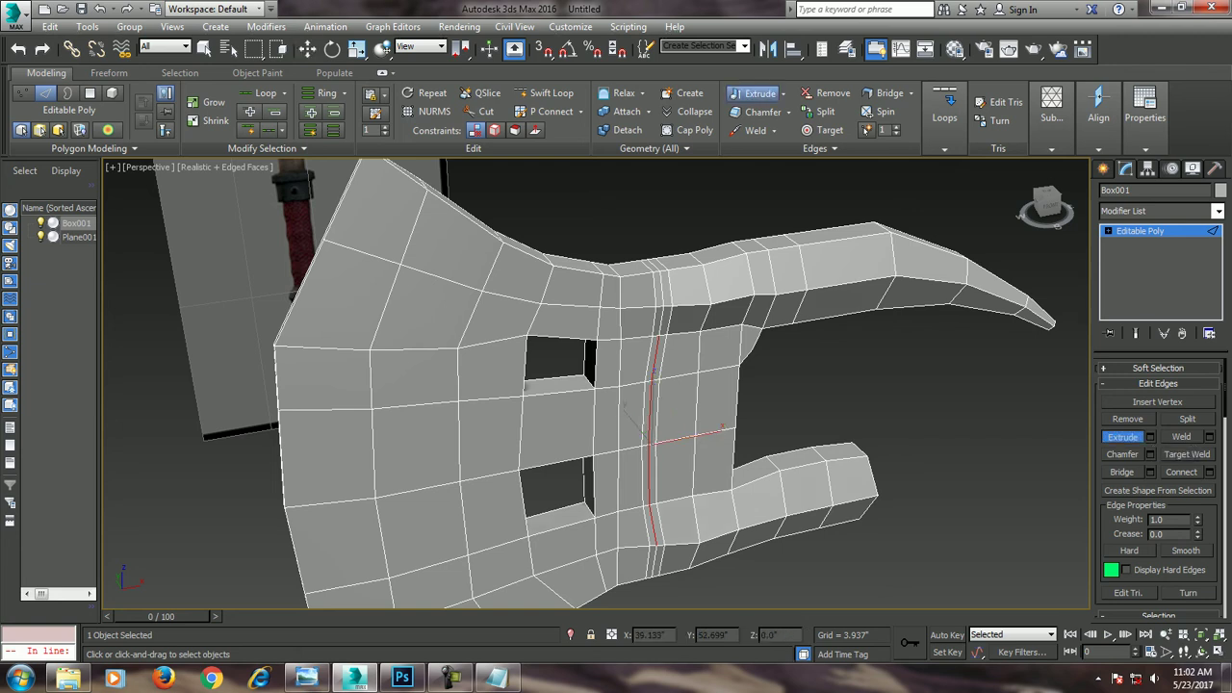
scroll(776, 399, "up", 5)
key("w")
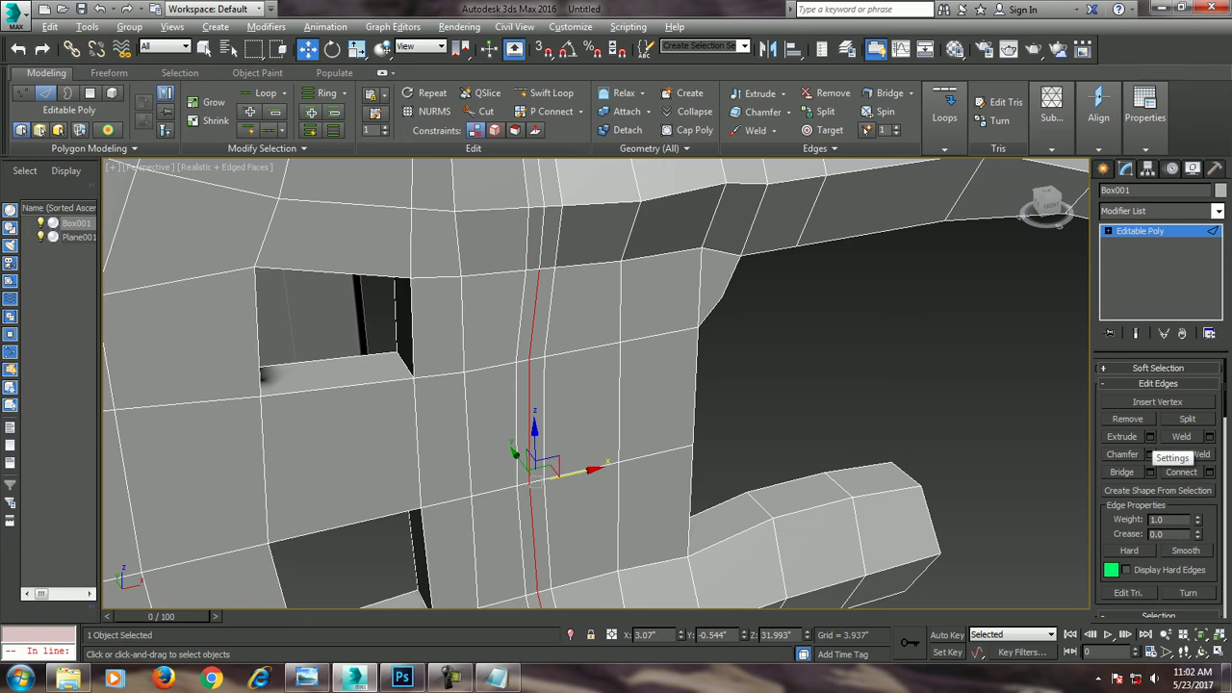
left_click(1150, 436)
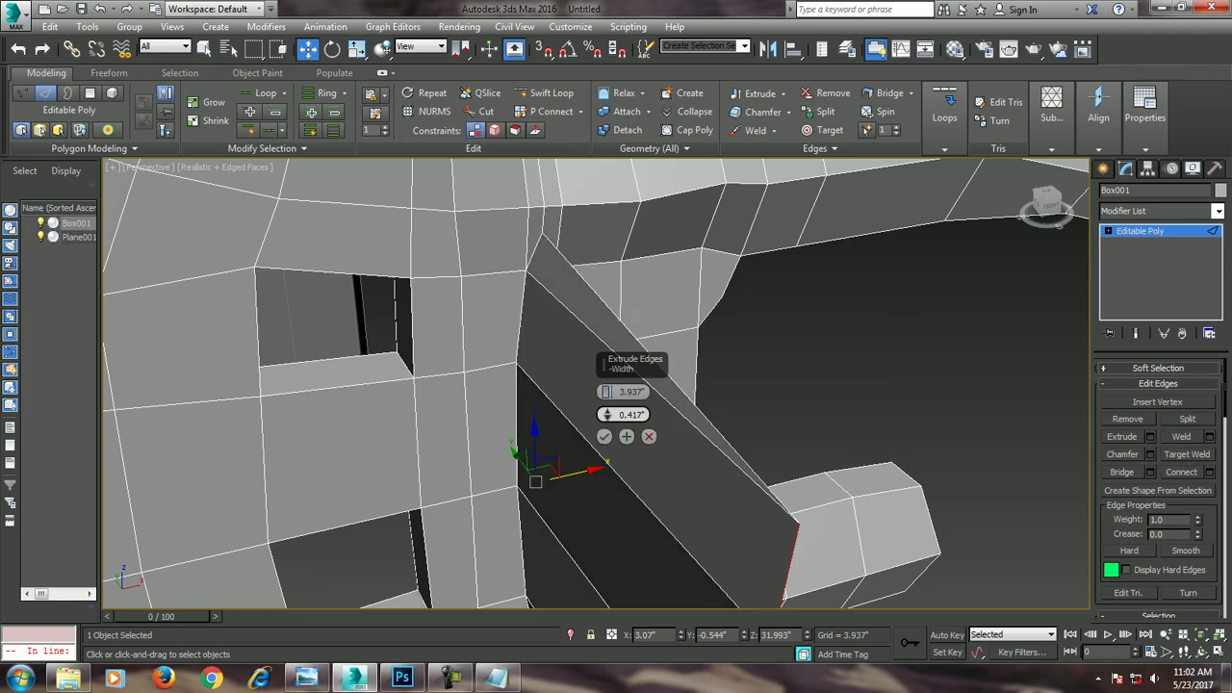
mouse_move(606, 392)
left_mouse_down()
mouse_move(607, 423)
mouse_move(607, 381)
mouse_move(606, 425)
mouse_move(606, 402)
left_mouse_up()
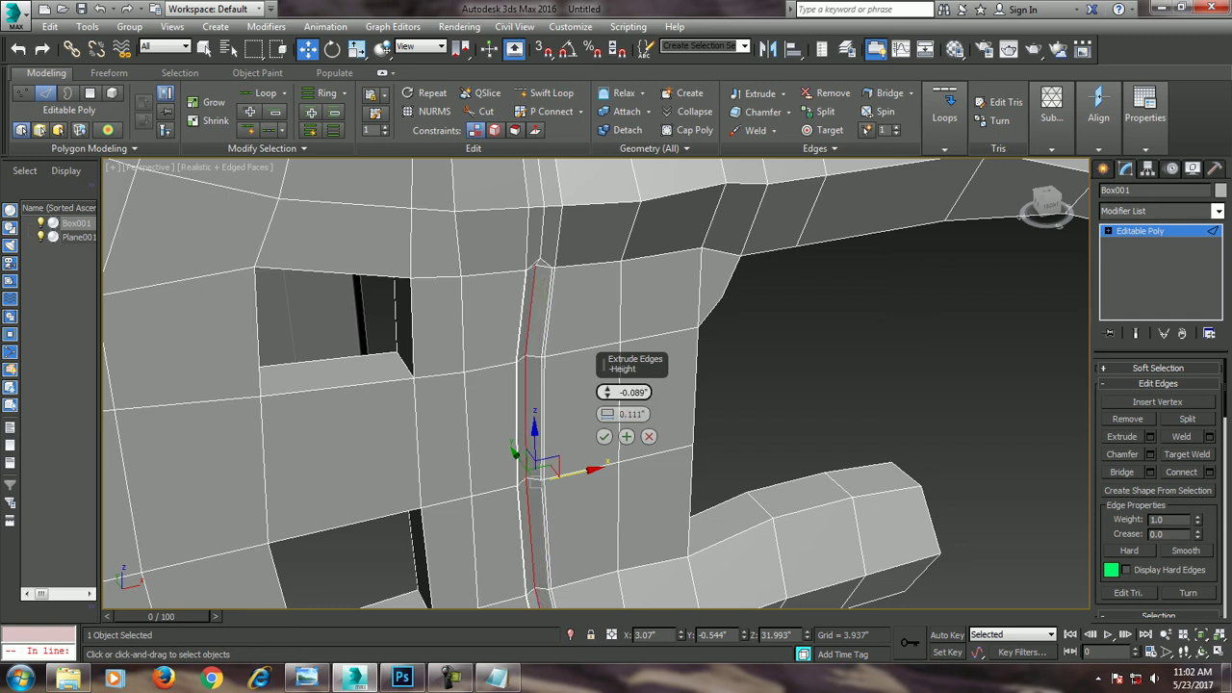
Commit the pending edge extrusion and centre the axe head in the enlarged front view
left_click(604, 436)
key("alt+w")
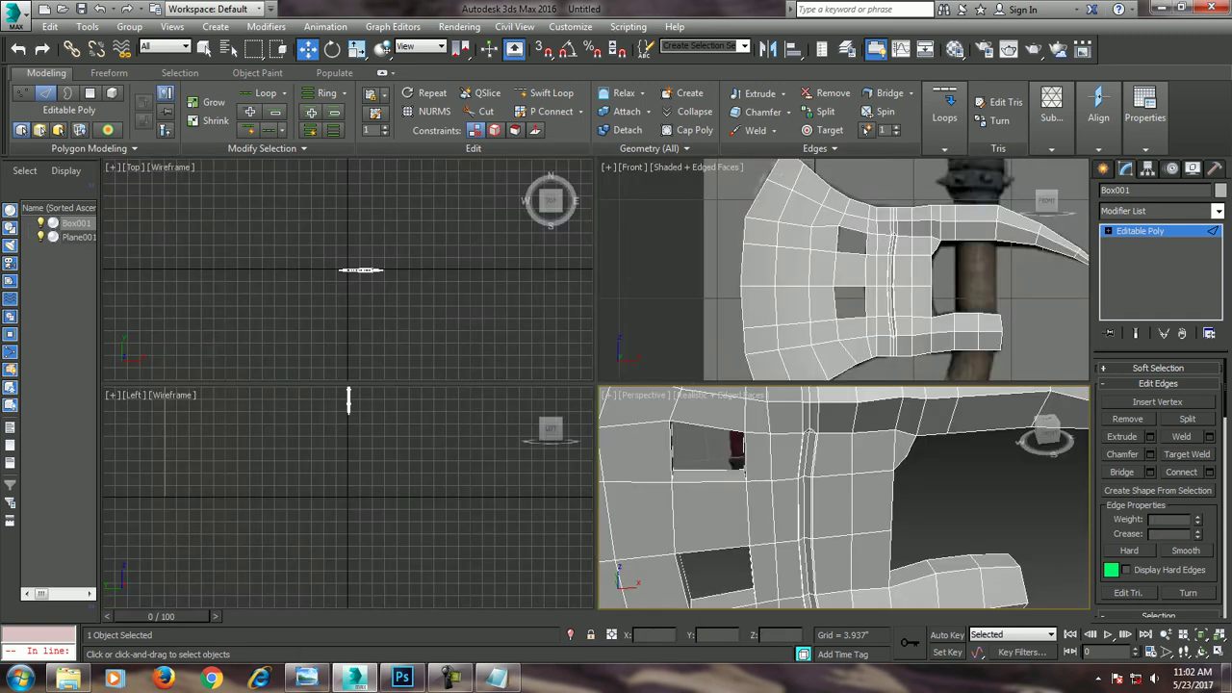
key("alt+w")
scroll(571, 220, "down", 5)
scroll(572, 219, "down", 5)
key("alt+w")
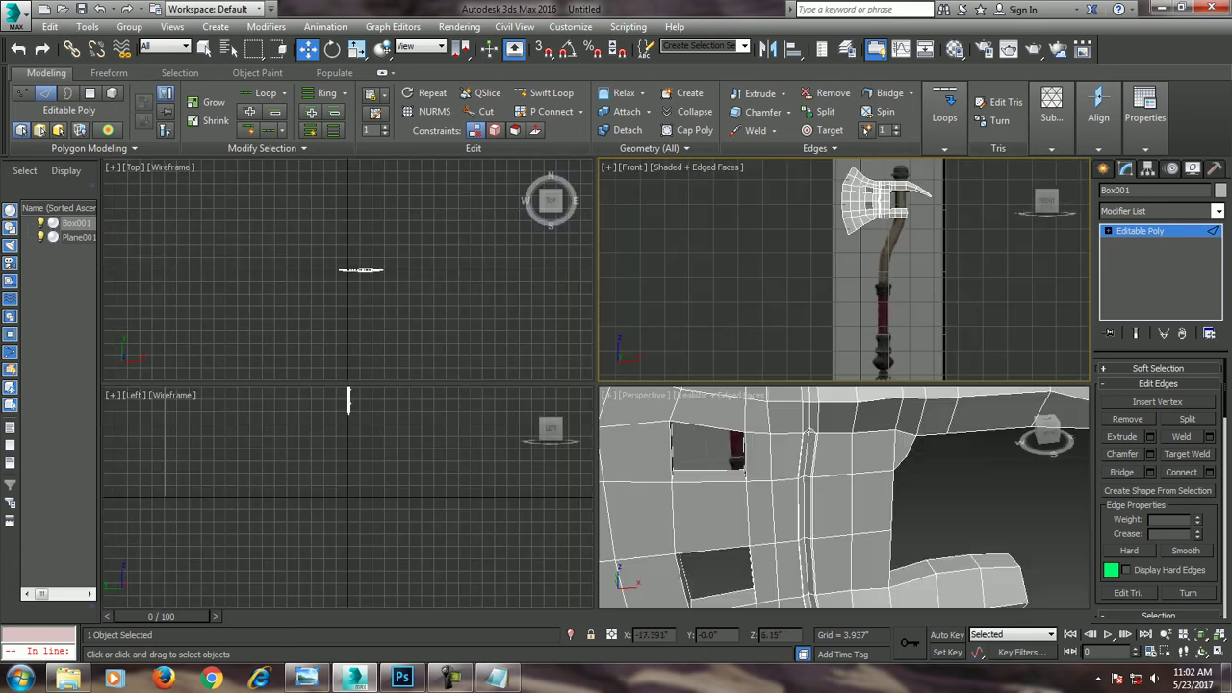
key("alt+w")
scroll(597, 385, "up", 3)
scroll(597, 385, "up", 3)
middle_click_drag(597, 386, 628, 408)
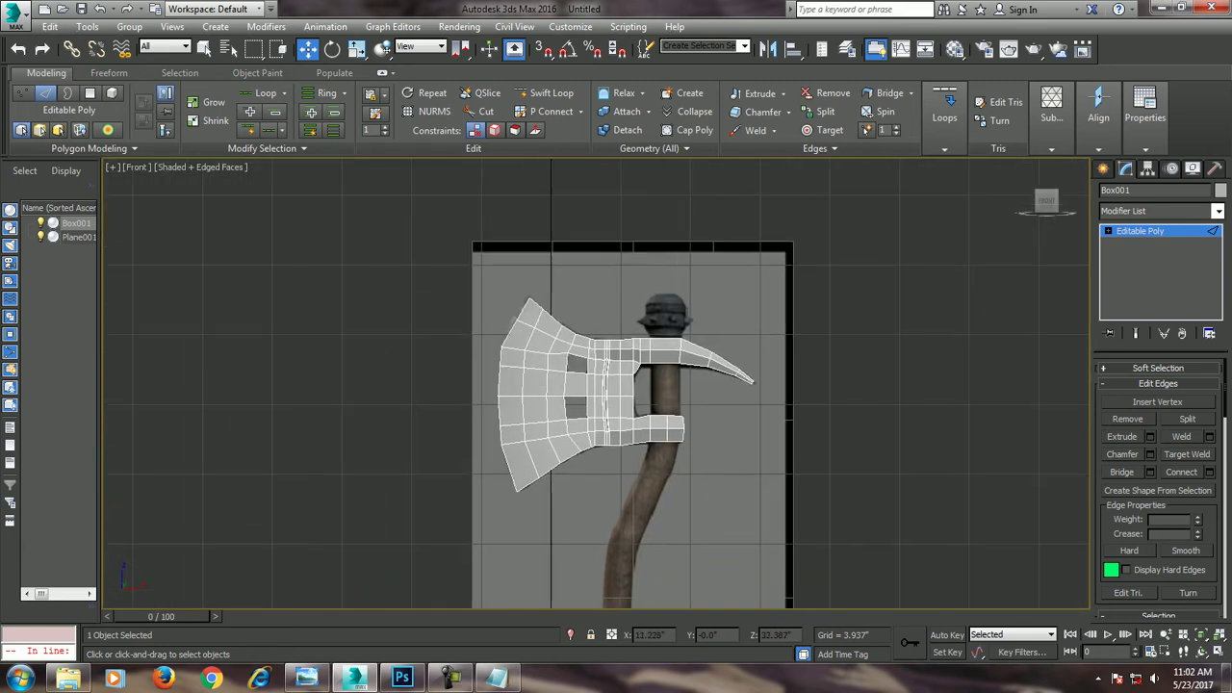
Trace a Line spline down the handle centre from top to bottom, fixing one misplaced point
left_click(1103, 168)
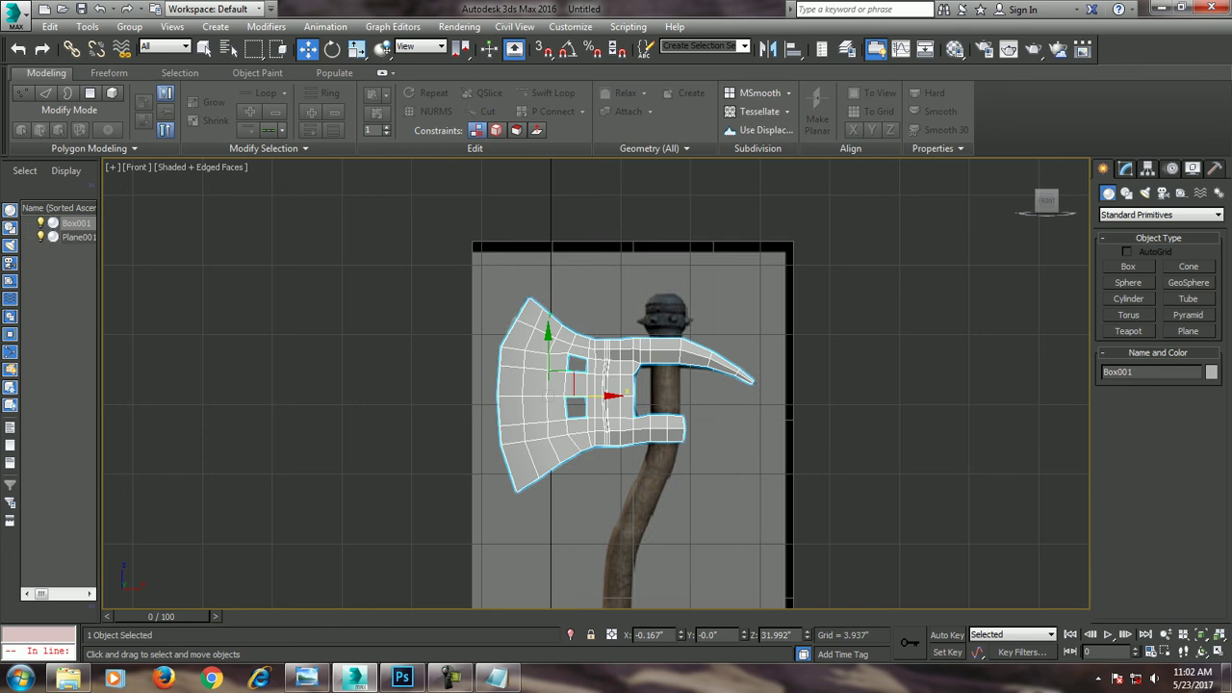
left_click(1128, 192)
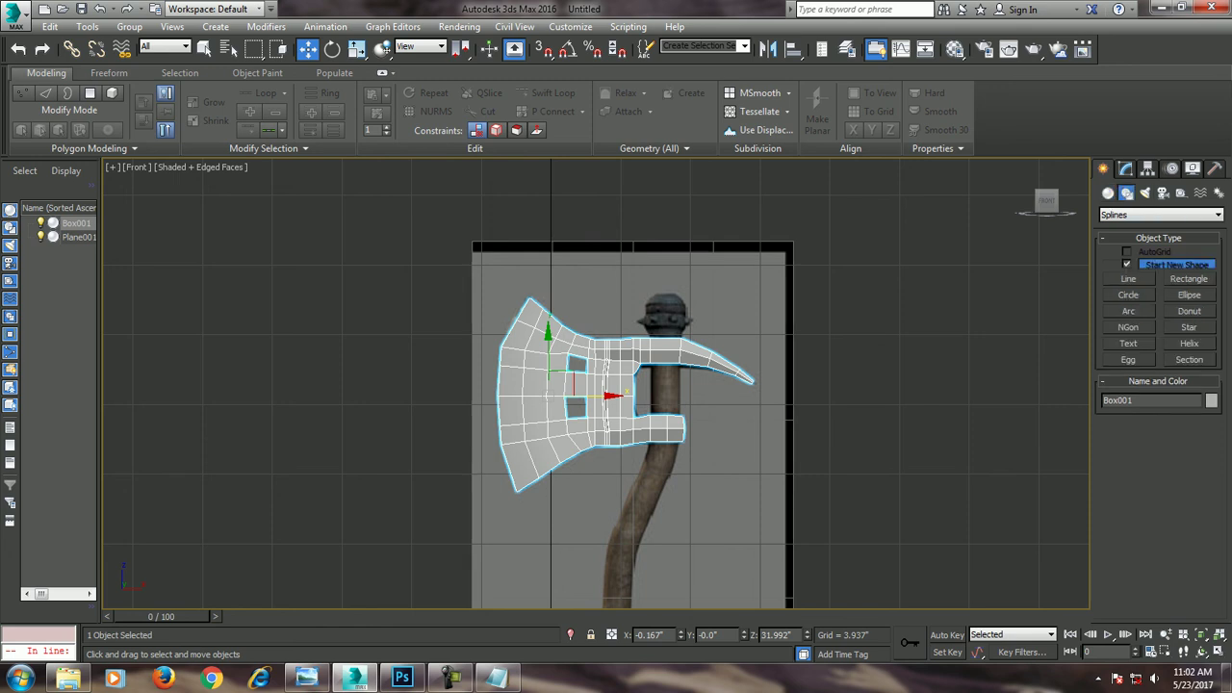
left_click(1128, 278)
middle_click_drag(616, 385, 643, 300)
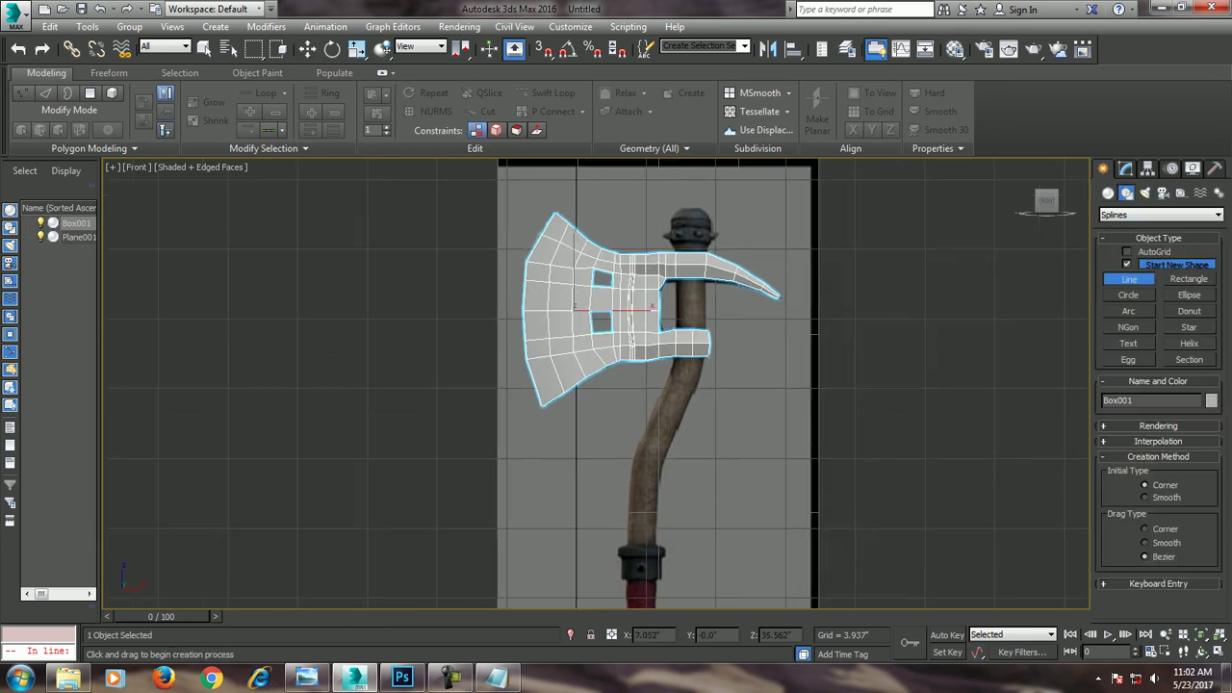
left_click(690, 248)
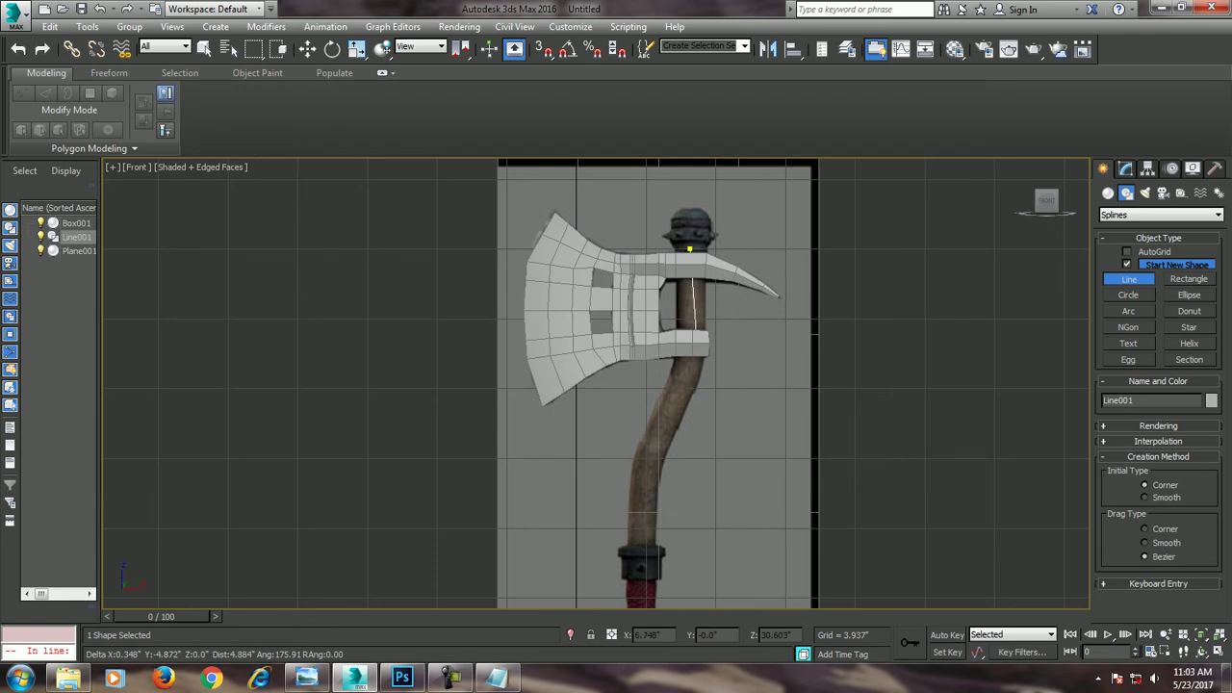
left_click(692, 357)
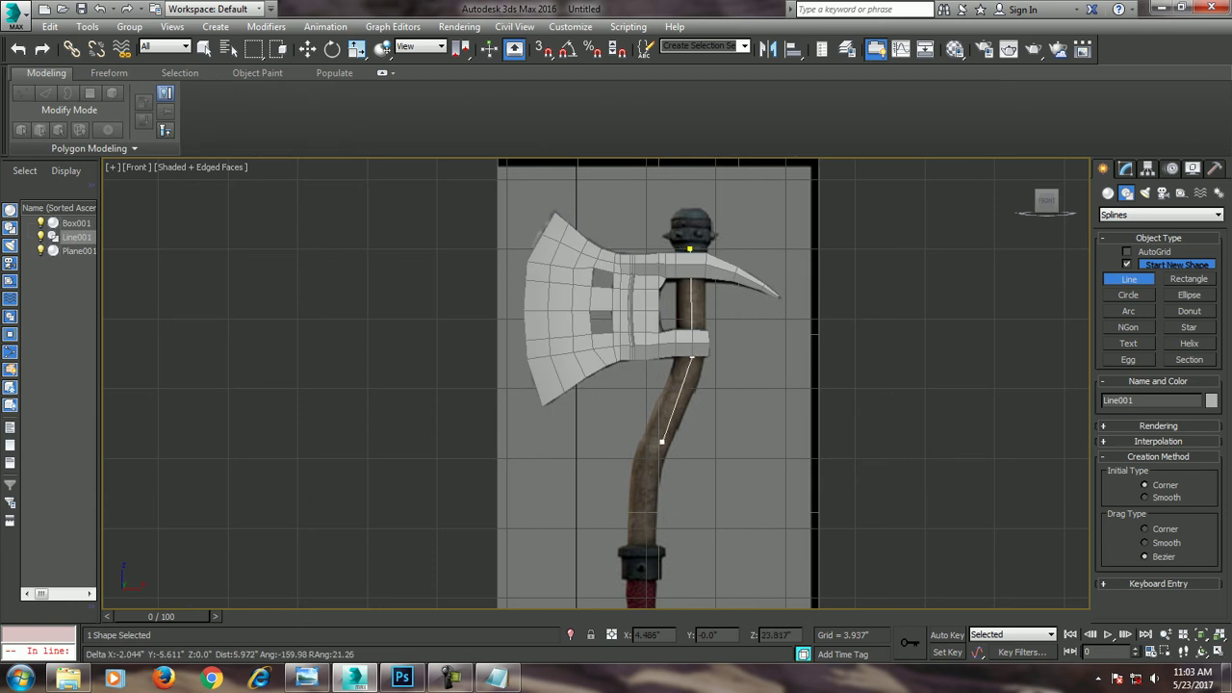
left_click(644, 471)
middle_click_drag(687, 434, 713, 187)
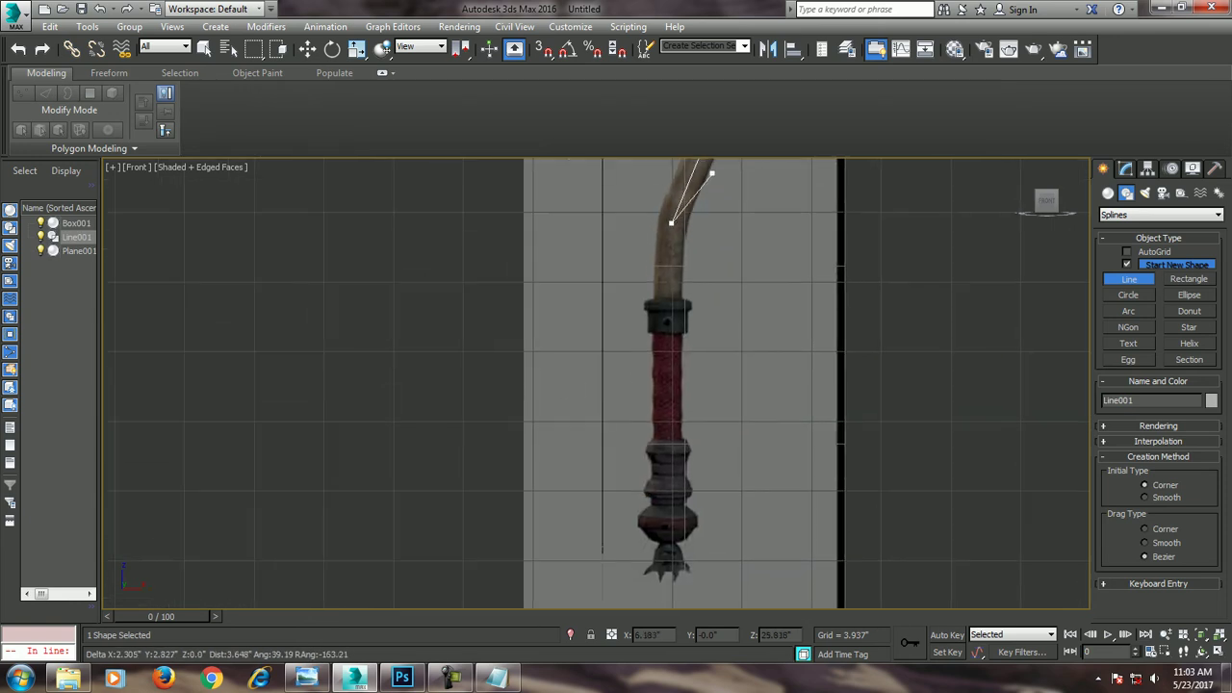
left_click(674, 504)
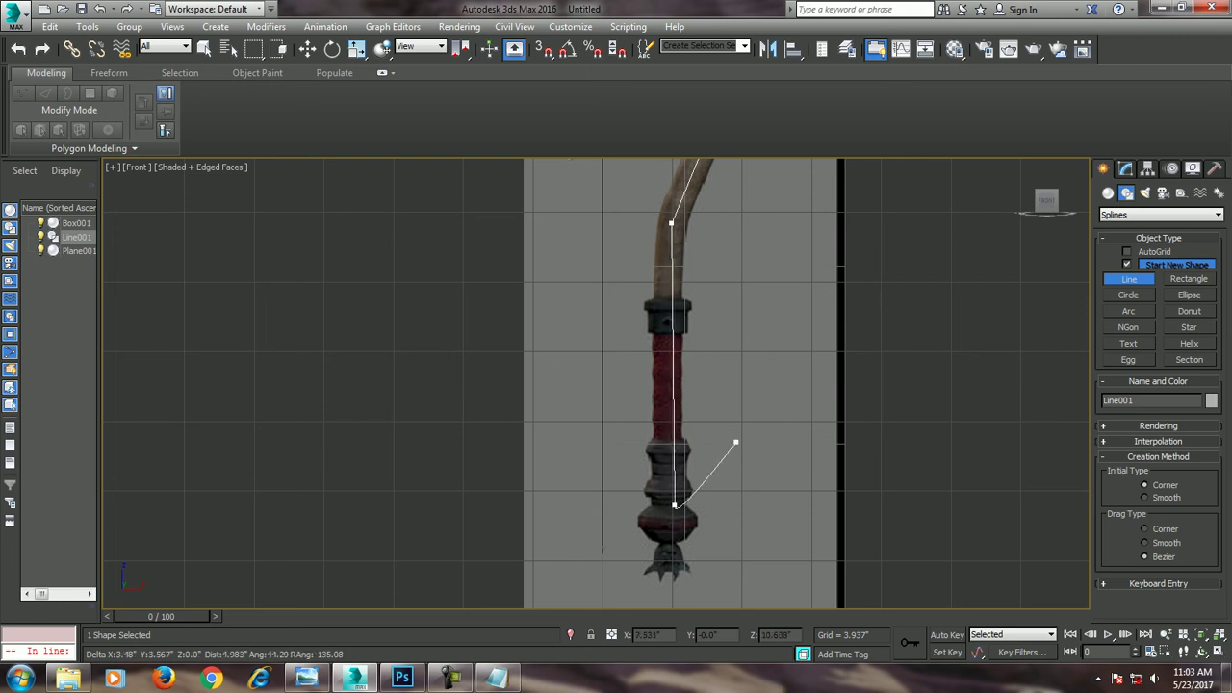
key("BackSpace")
left_click(669, 540)
right_click(669, 540)
key("w")
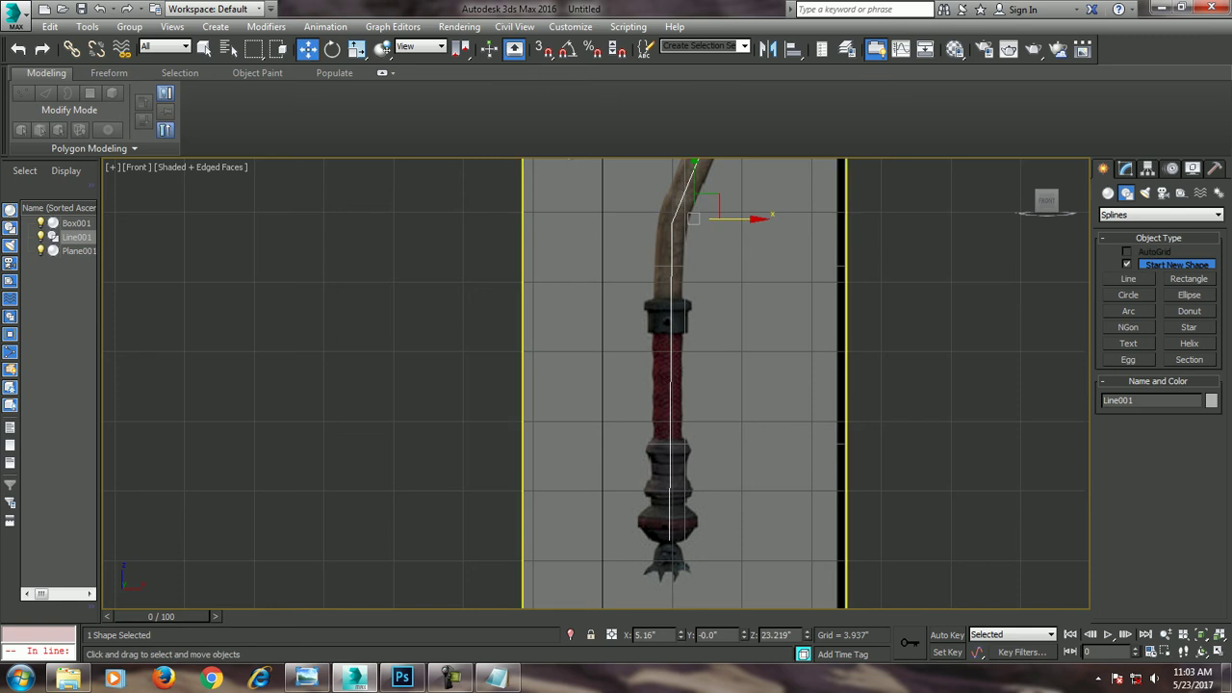
Hide the axe head mesh Box001 and select Line001 in the maximized front view
middle_click_drag(681, 220, 681, 412)
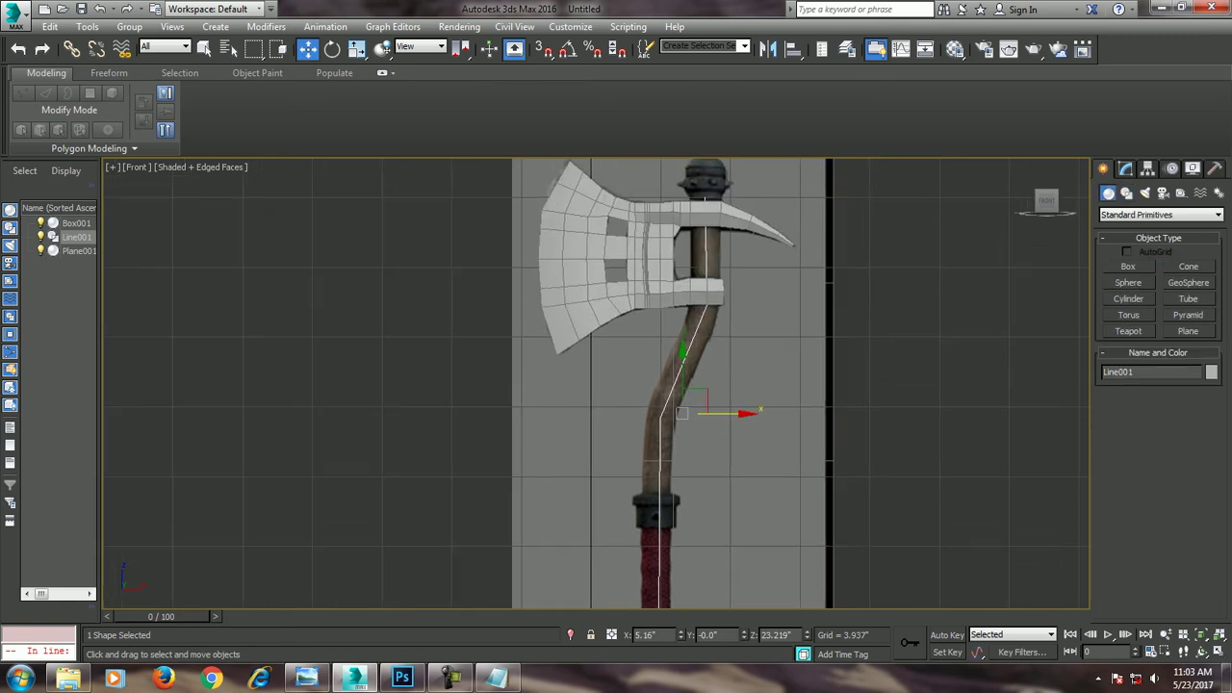
left_click(594, 266)
right_click(594, 266)
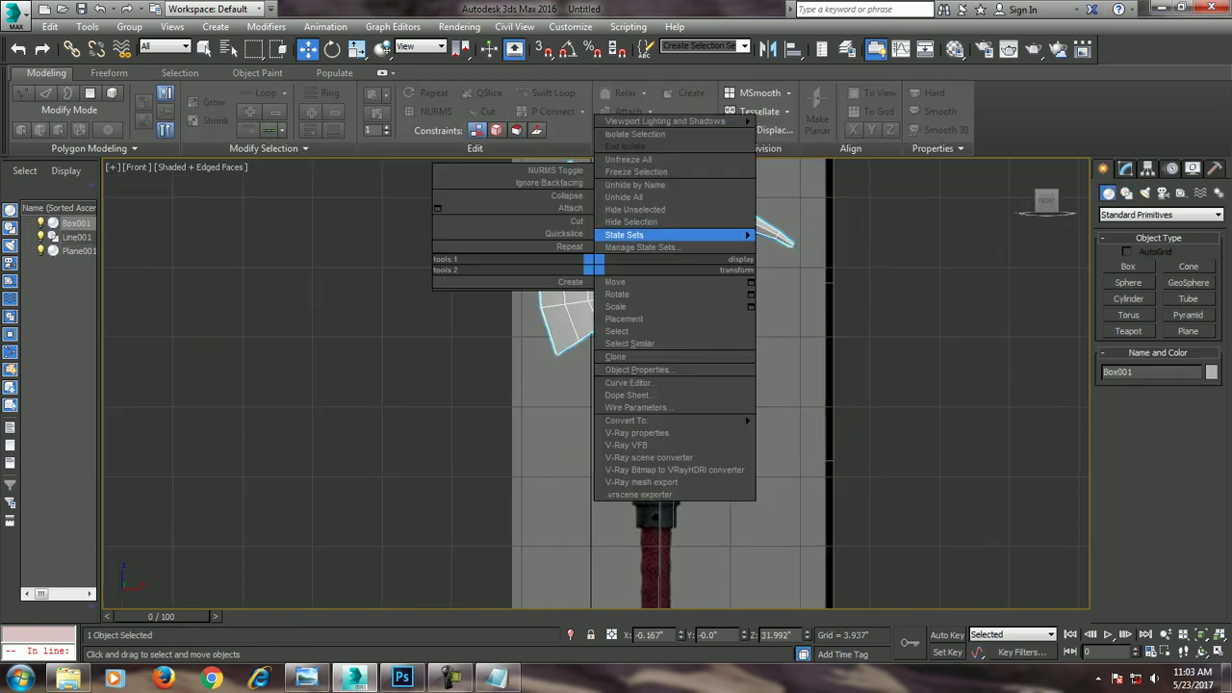
left_click(631, 221)
middle_click_drag(674, 418, 647, 423)
left_click(662, 424)
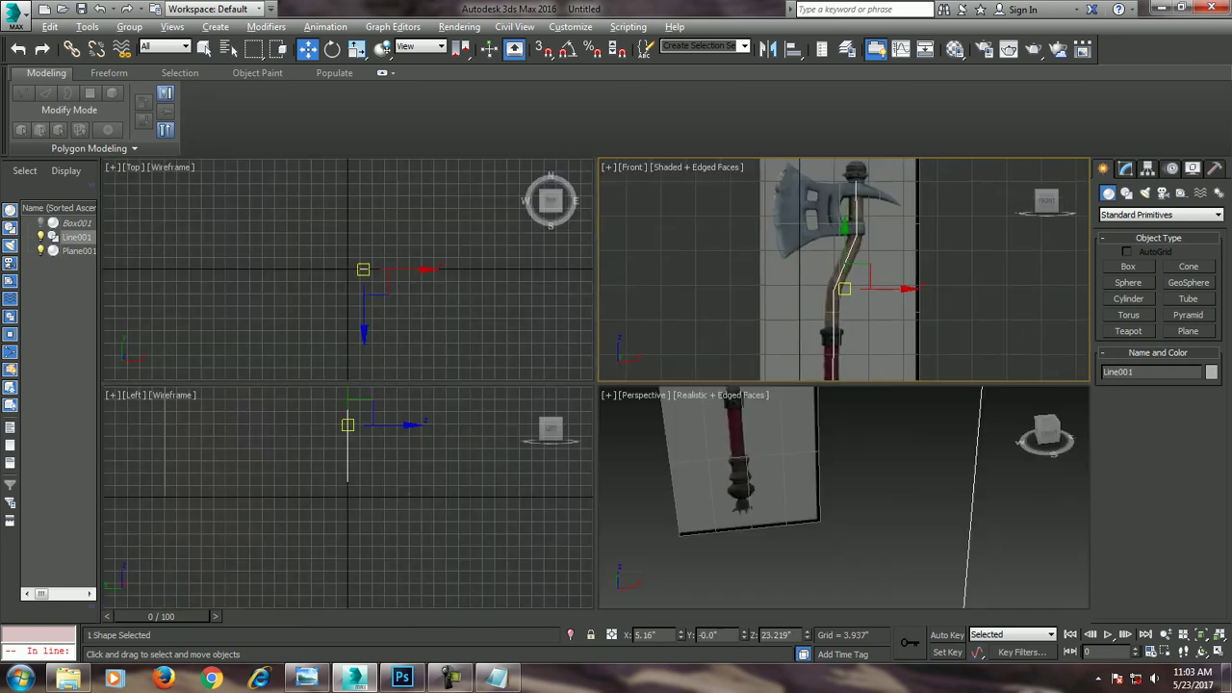
key("alt+w")
Fillet the line's lower and upper bend vertices into smooth rounded curves
key("1")
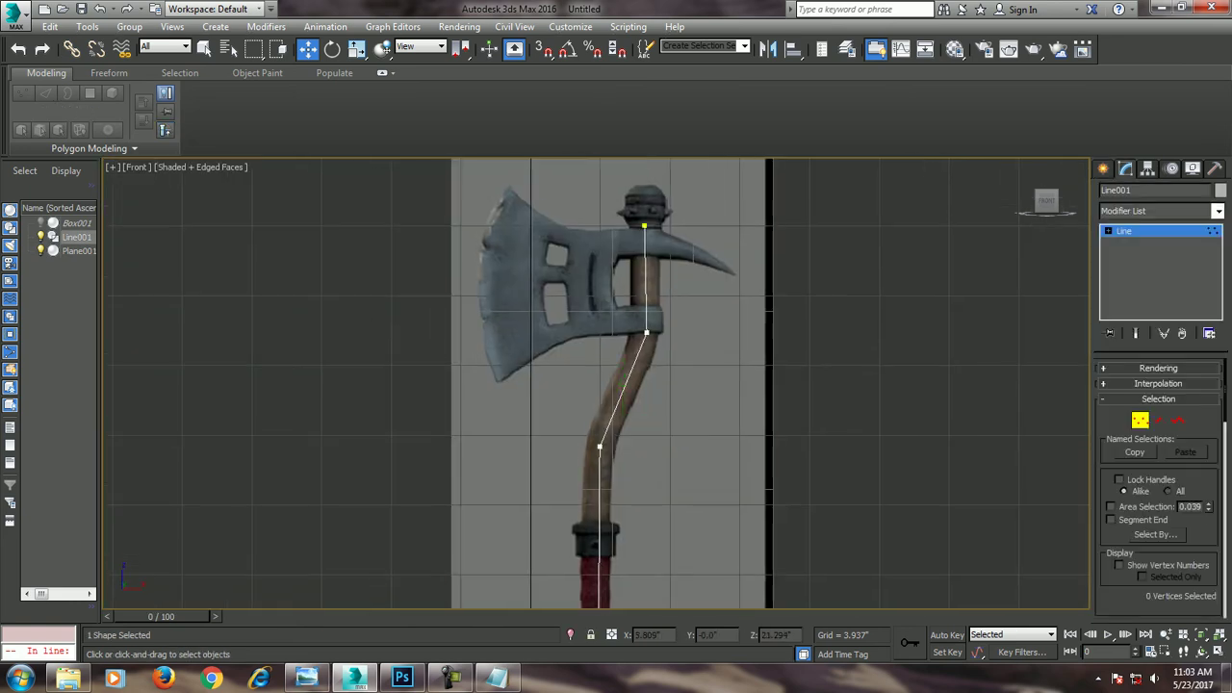
left_click(598, 446)
scroll(1160, 482, "down", 5)
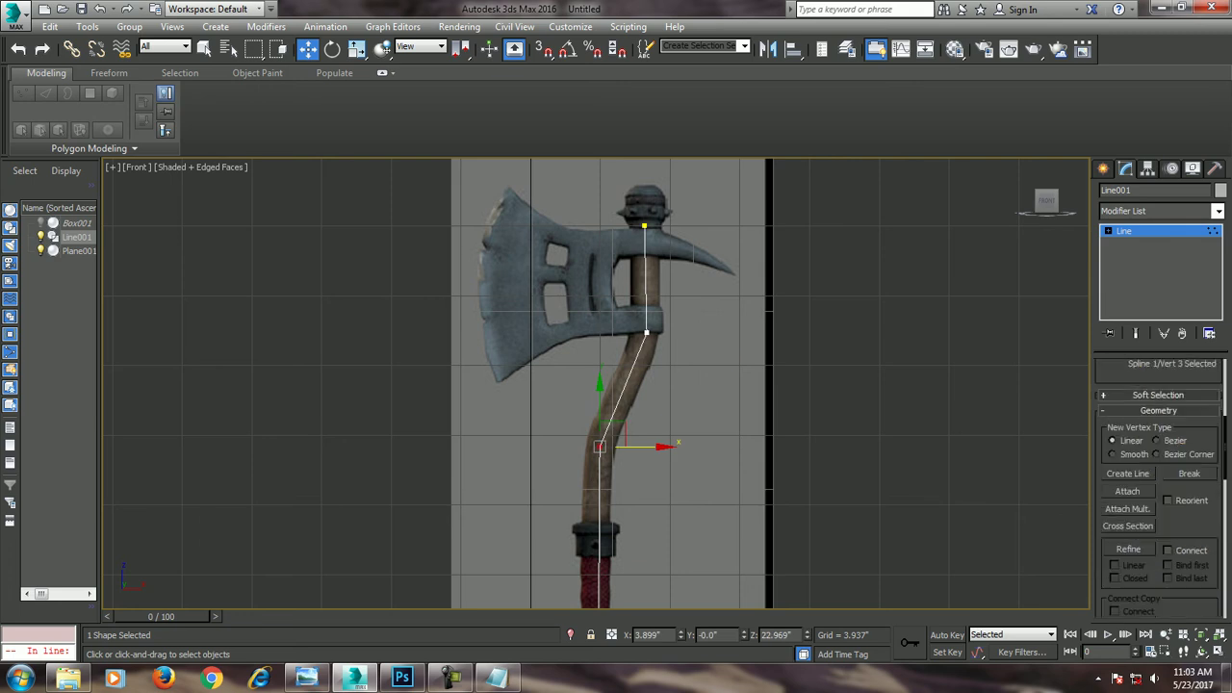
scroll(1160, 482, "down", 5)
scroll(1160, 482, "down", 5)
left_click(1128, 486)
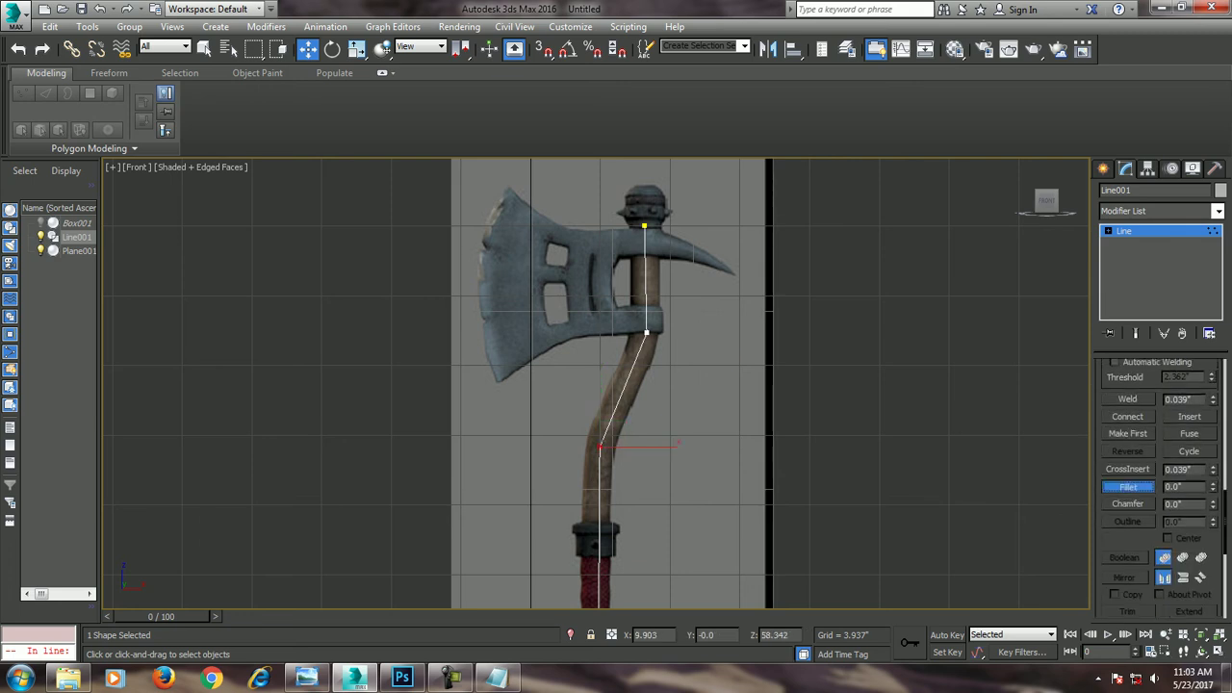
left_click_drag(599, 446, 599, 432)
middle_click_drag(598, 457, 571, 575)
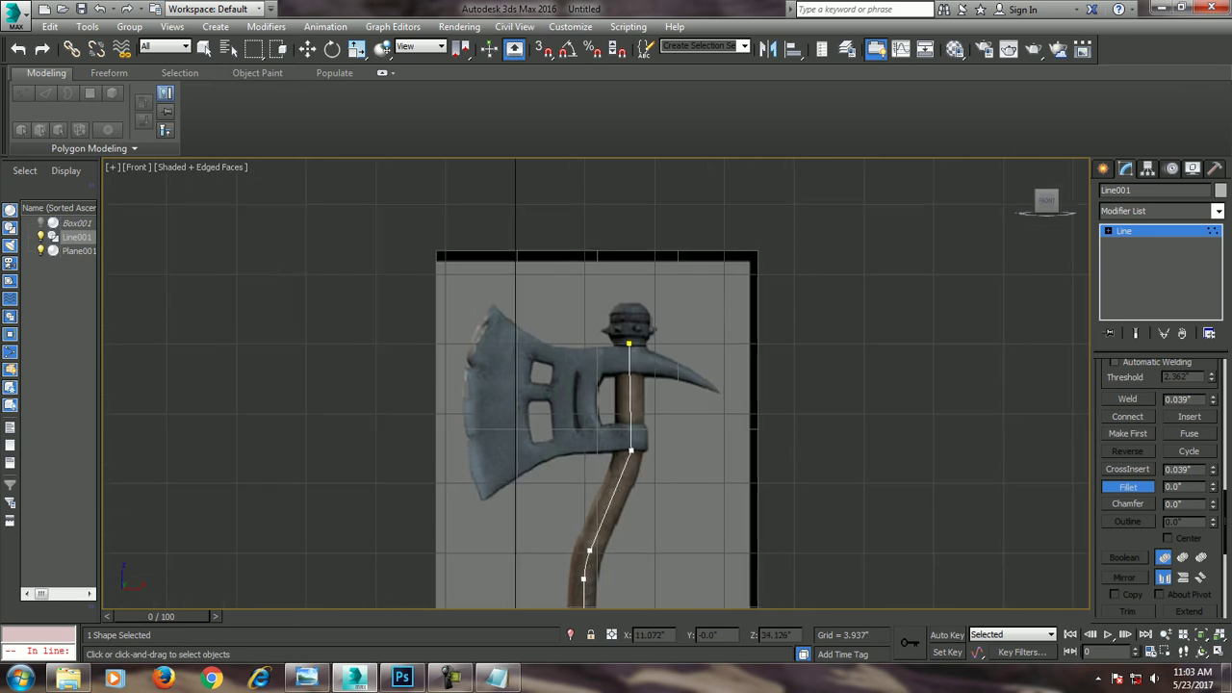
left_click_drag(618, 449, 619, 446)
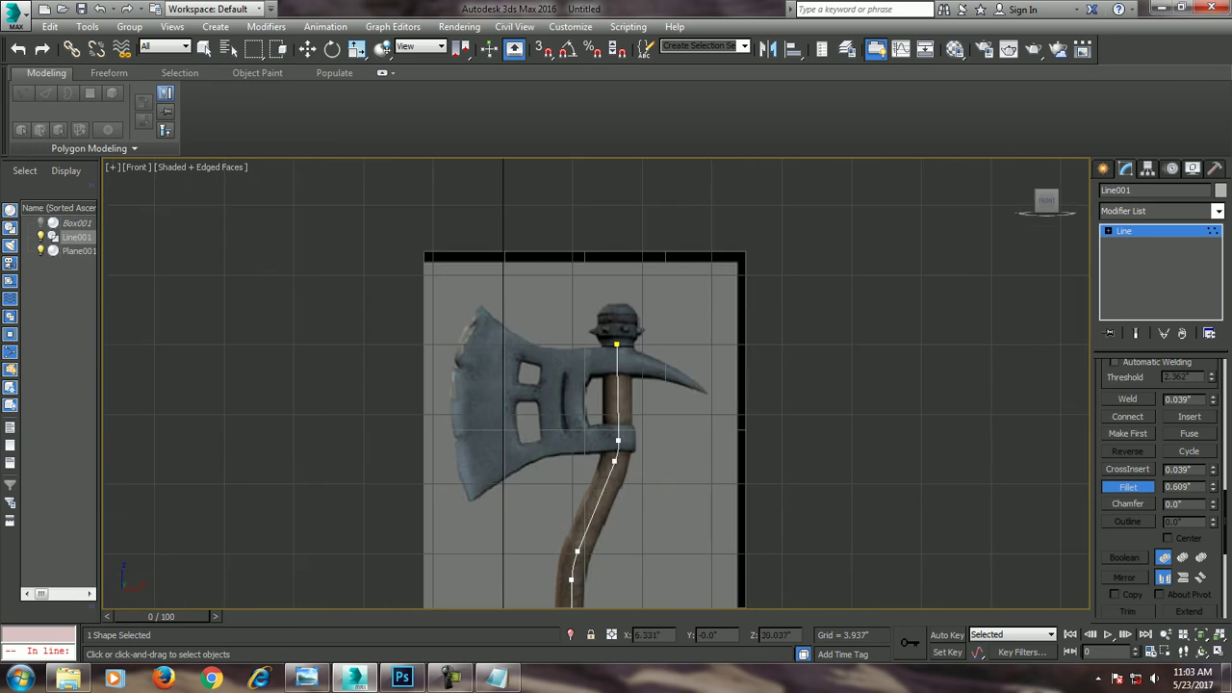
key("w")
middle_click_drag(599, 457, 601, 413)
Enable the line's rendering in viewport with a Radial Thickness of 1.343"
key("1")
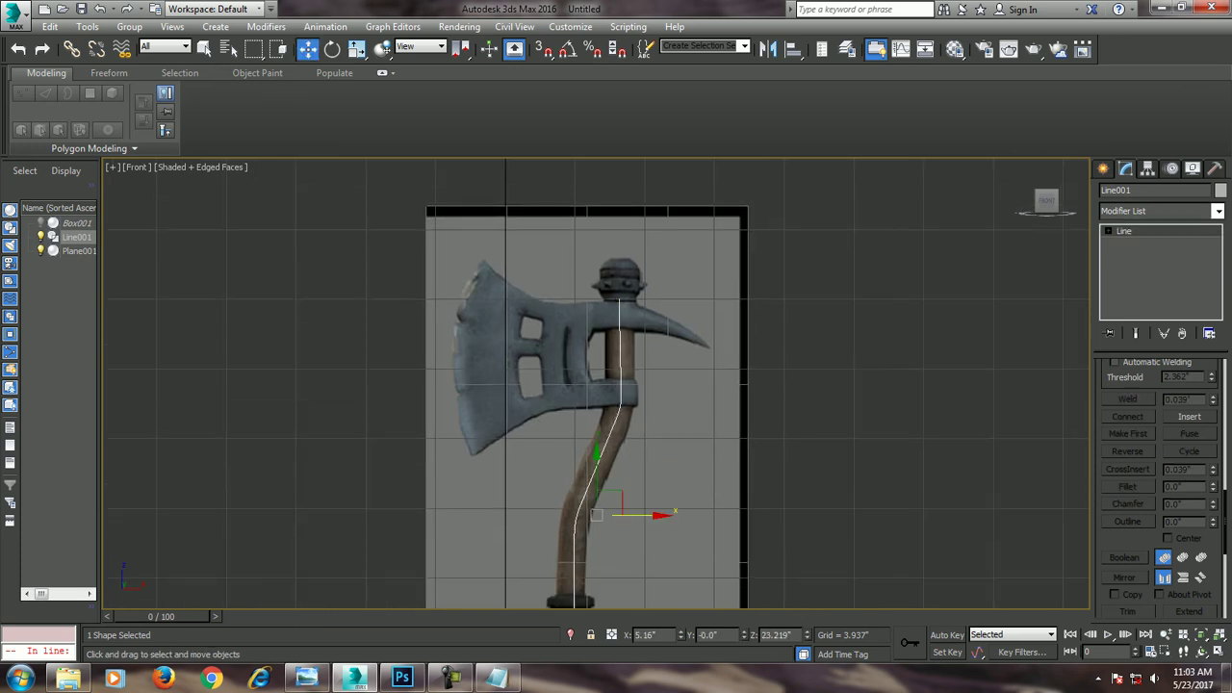
scroll(1160, 462, "up", 5)
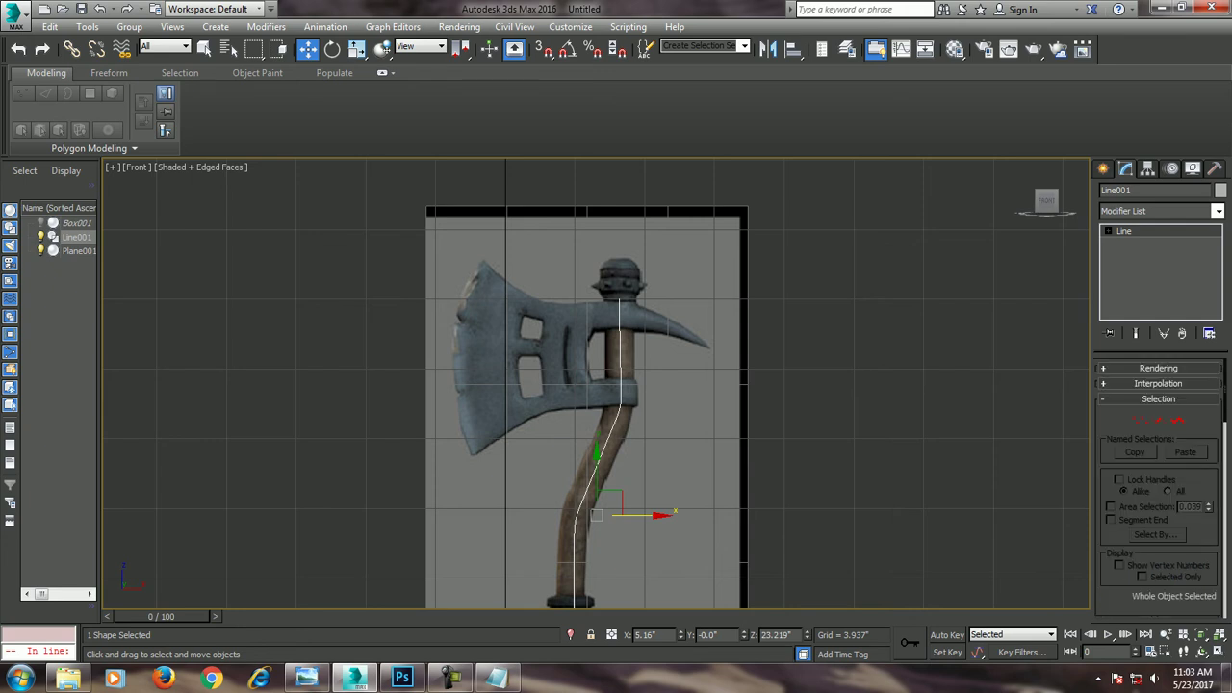
left_click(1158, 368)
left_click(1106, 391)
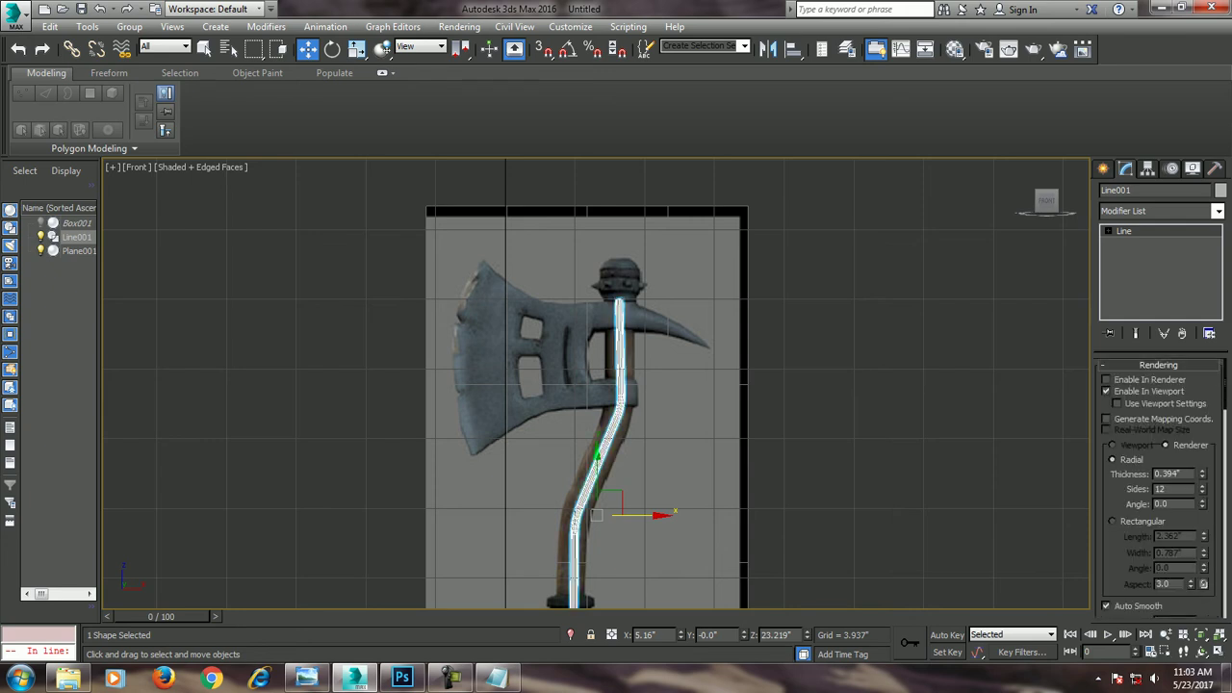
left_click_drag(1202, 474, 1201, 424)
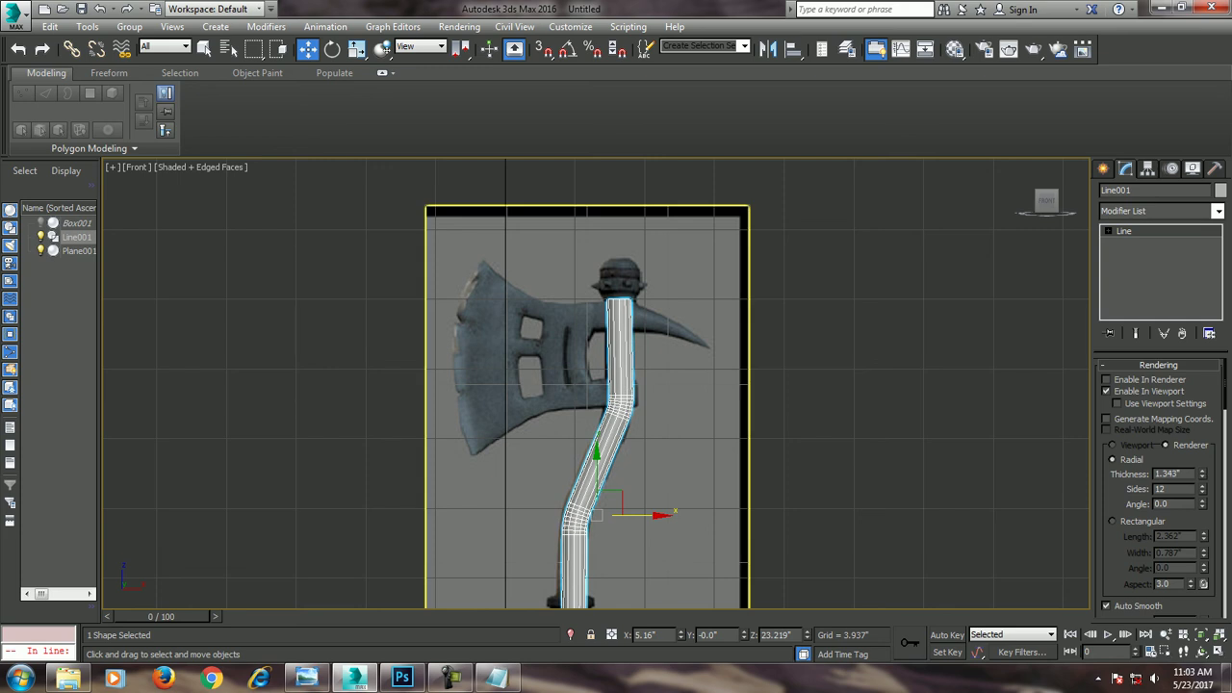
Switch the front view to wireframe and move the tube off the handle and back to compare
key("F3")
key("F3")
mouse_move(597, 453)
middle_mouse_down()
mouse_move(624, 440)
mouse_move(674, 179)
mouse_move(683, 260)
middle_mouse_up()
middle_click_drag(765, 361, 766, 397)
scroll(766, 398, "down", 3)
left_click_drag(708, 369, 645, 369)
middle_click_drag(645, 370, 645, 329)
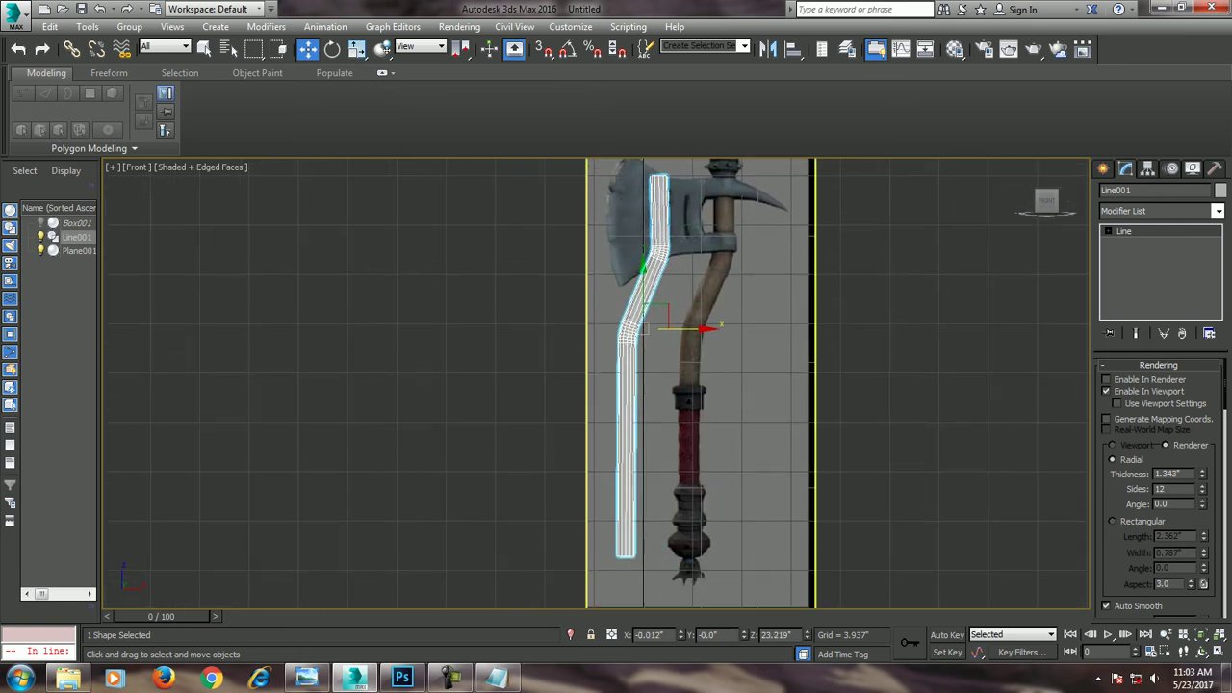
mouse_move(643, 330)
left_mouse_down()
mouse_move(706, 329)
mouse_move(703, 362)
left_mouse_up()
Clone the reference plane as Plane002 and move the copy to the left
left_click(702, 362)
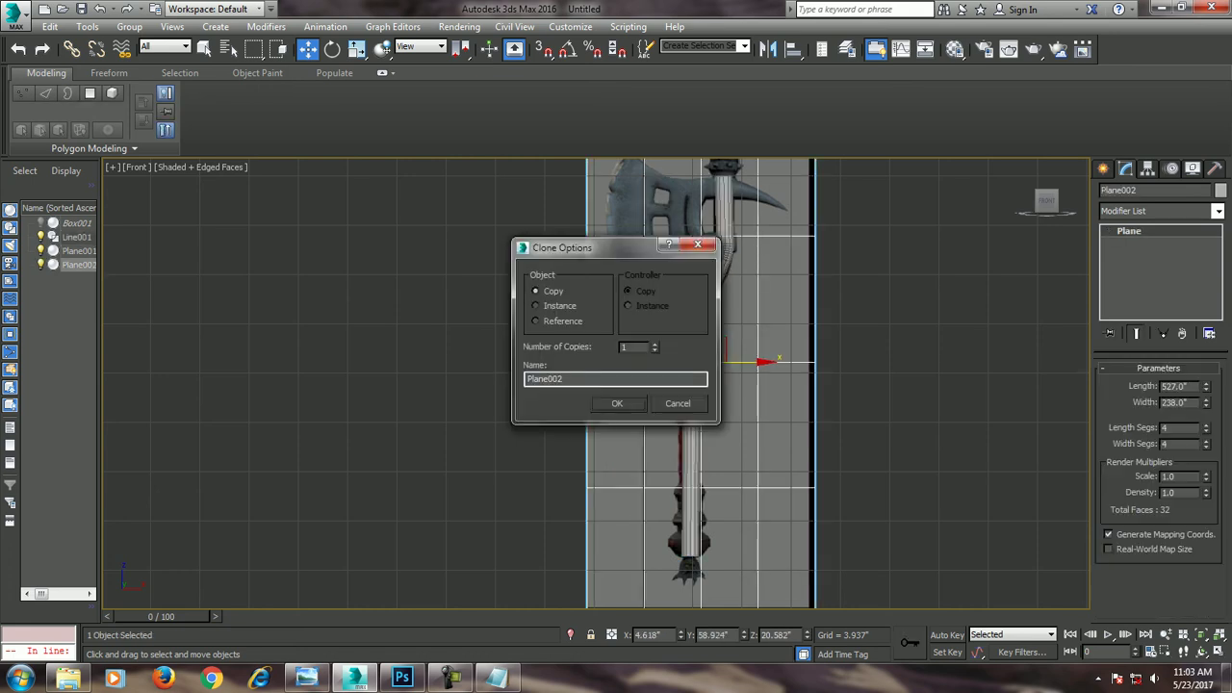
key("Return")
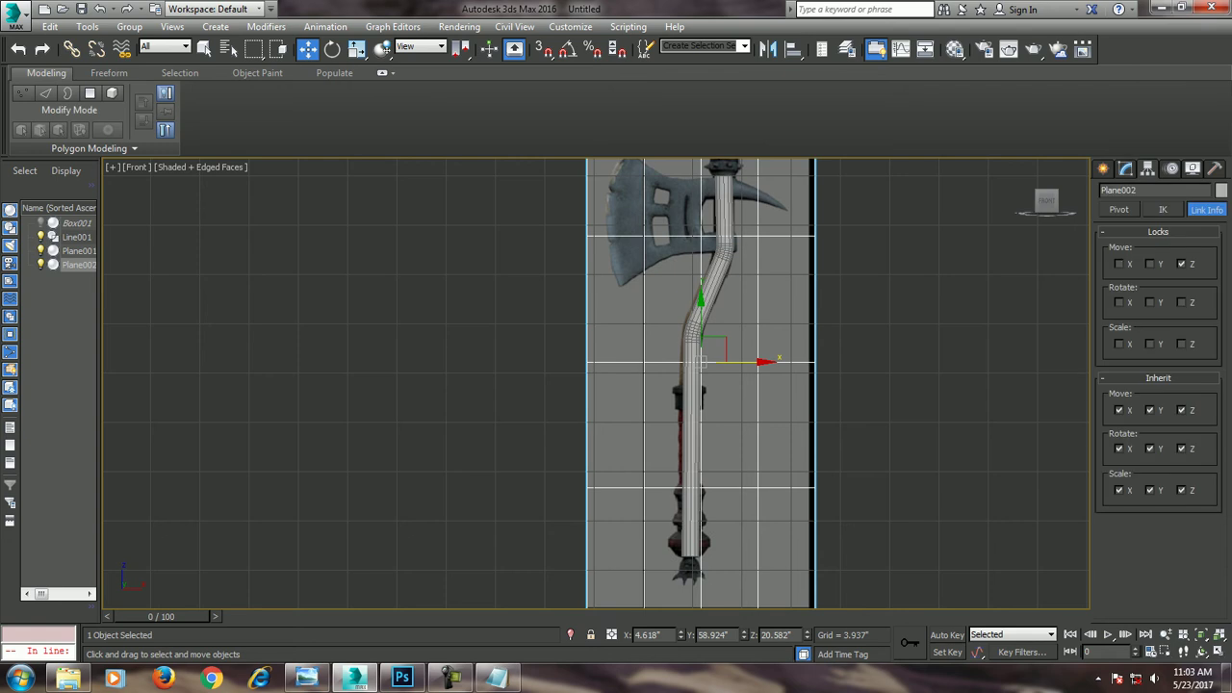
left_click_drag(703, 362, 445, 360)
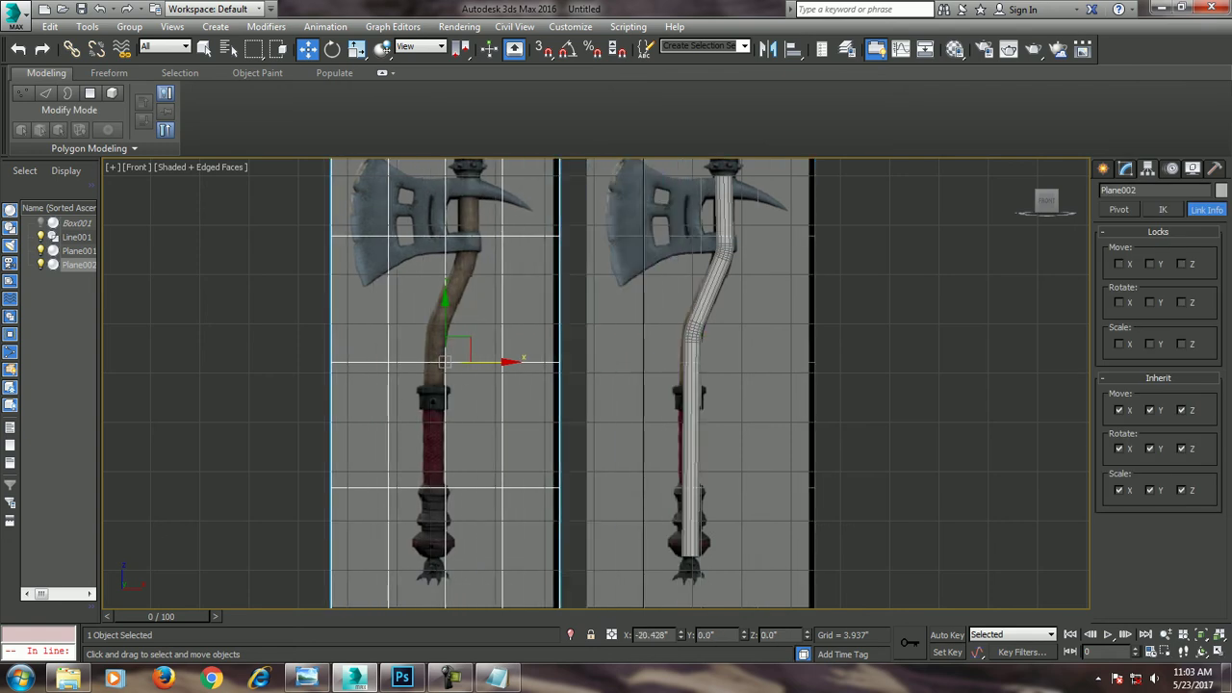
Select the handle tube and frame the lower handle in the front view
scroll(602, 439, "up", 3)
left_click(799, 318)
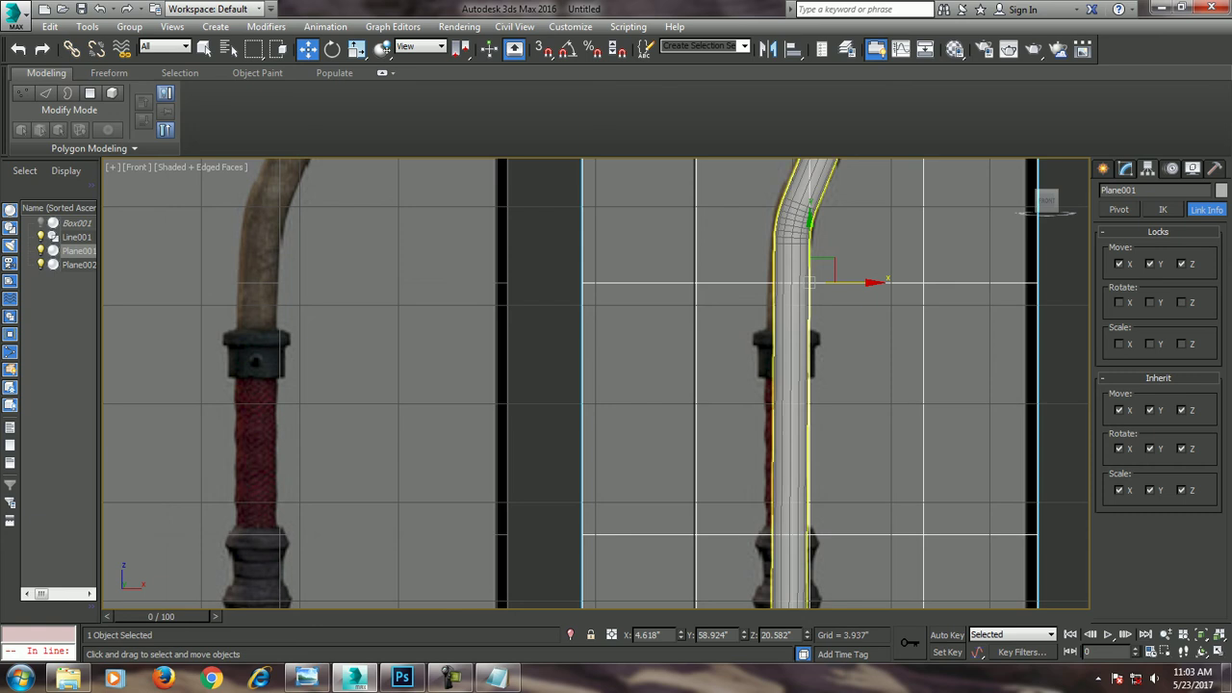
scroll(762, 324, "down", 2)
middle_click_drag(789, 318, 789, 371)
scroll(789, 366, "down", 2)
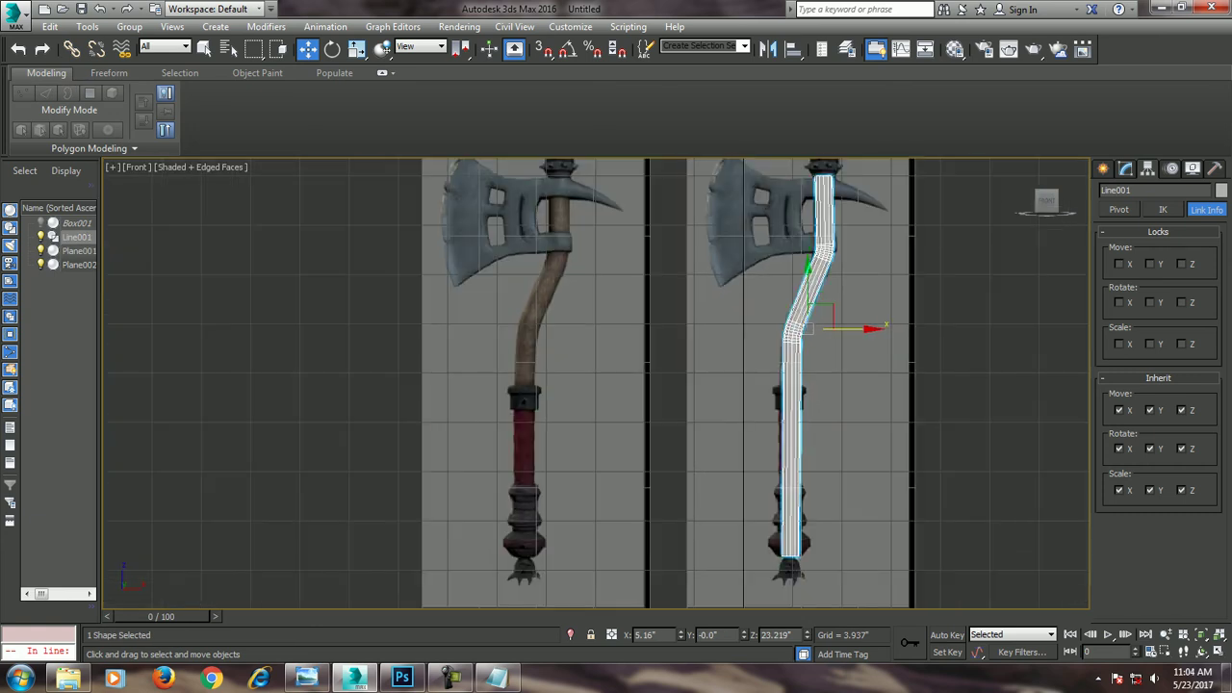
scroll(850, 462, "up", 3)
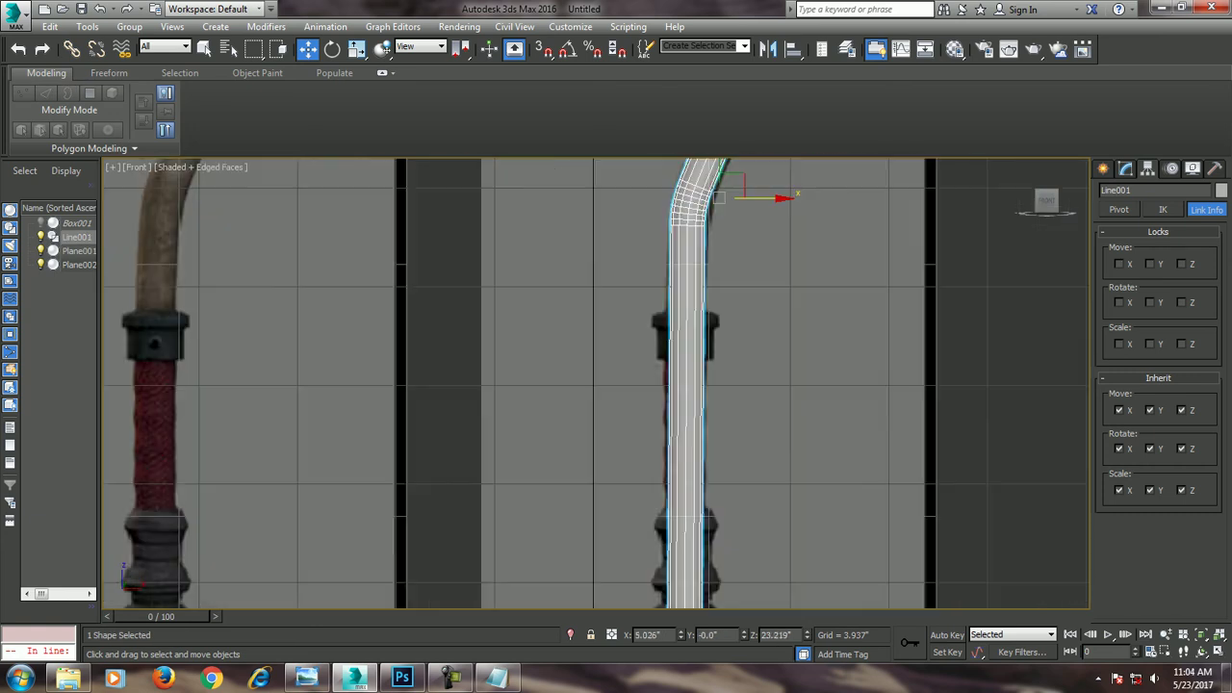
middle_click_drag(850, 462, 895, 464)
middle_click_drag(730, 355, 771, 355)
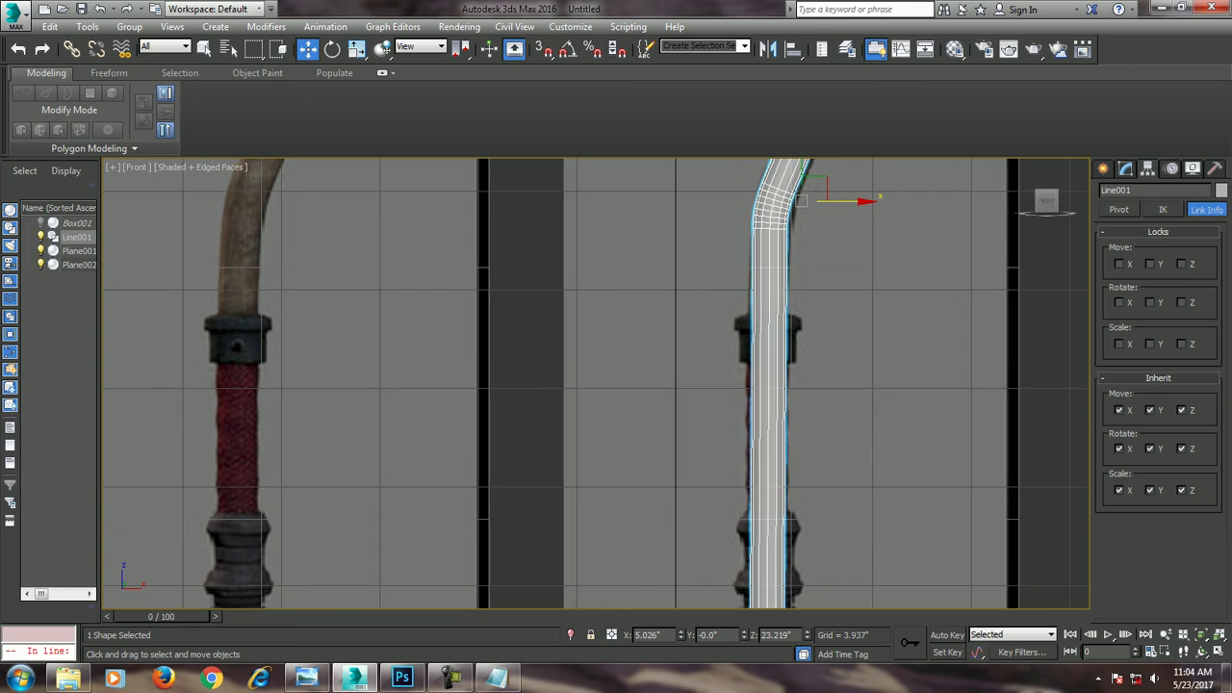
Convert the handle spline Line001 to an Editable Poly and frame it up toward the head
right_click(772, 355)
left_click(992, 537)
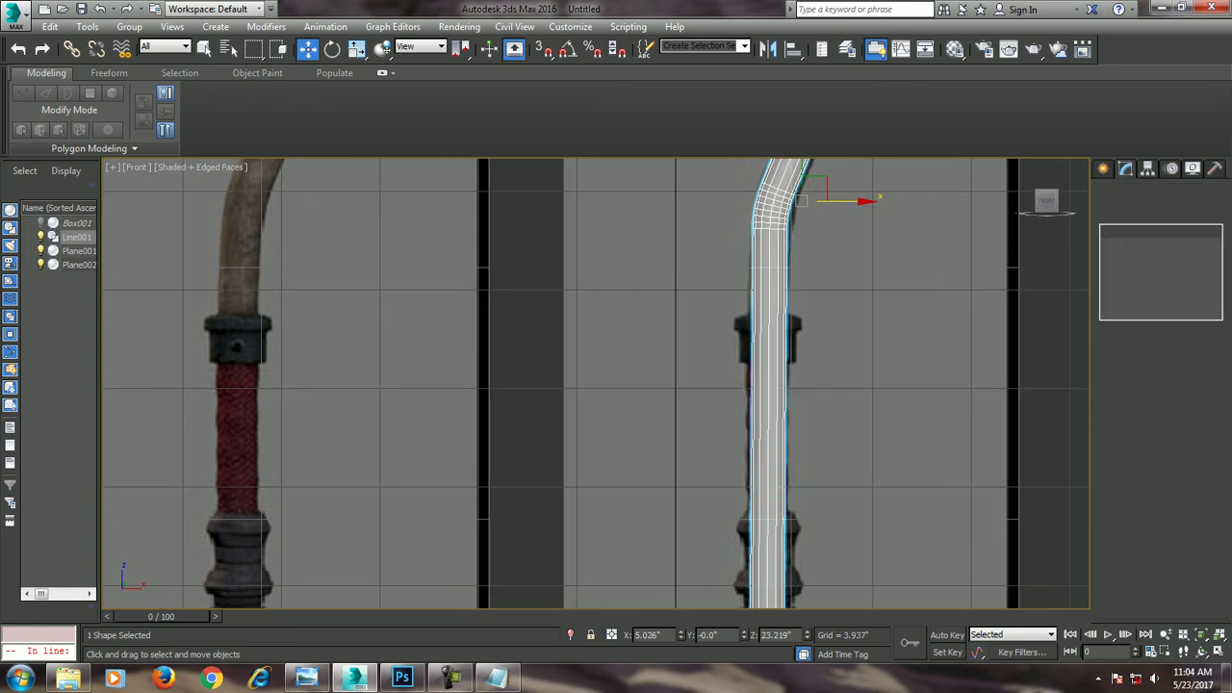
middle_click_drag(771, 355, 761, 359)
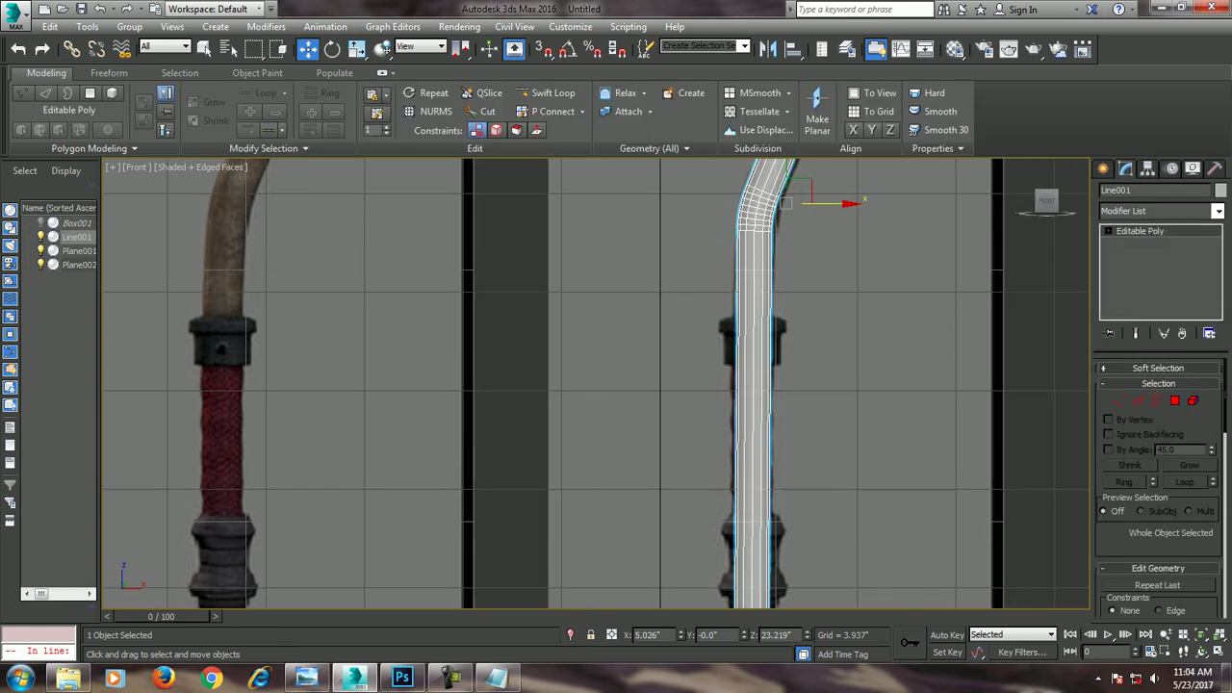
middle_click_drag(770, 241, 774, 597)
mouse_move(770, 433)
middle_mouse_down()
mouse_move(789, 458)
mouse_move(756, 279)
middle_mouse_up()
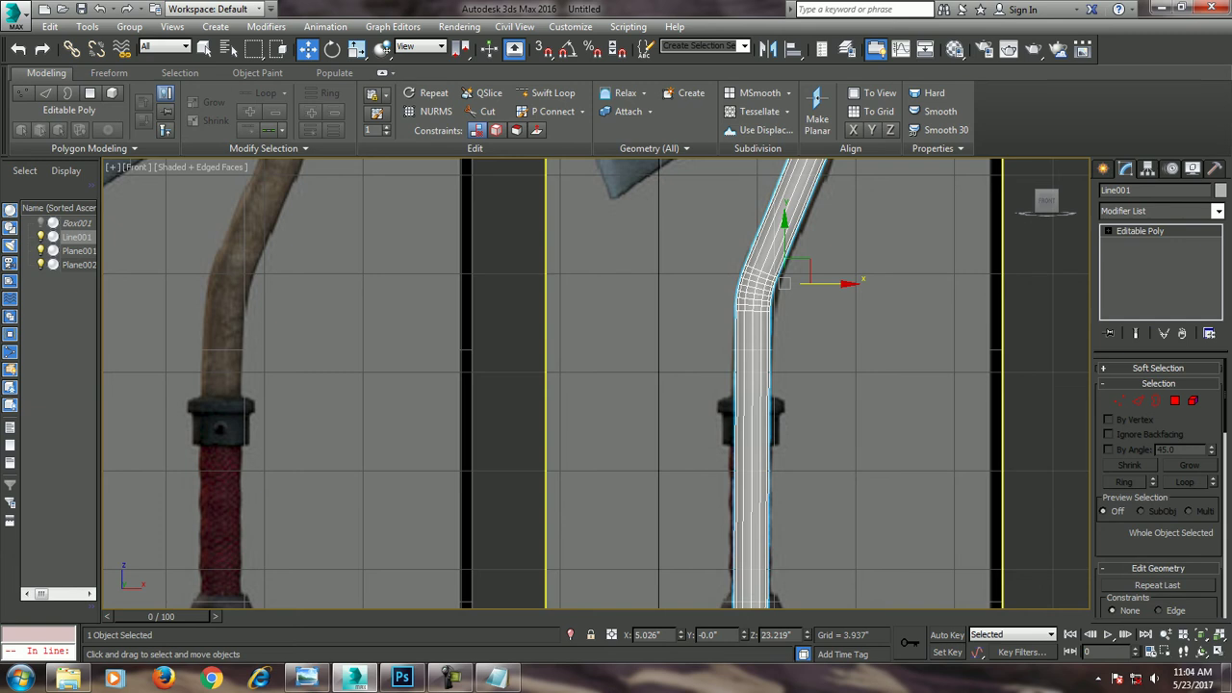
Add Swift Loop edge loops across the handle at the collar position
left_click(546, 92)
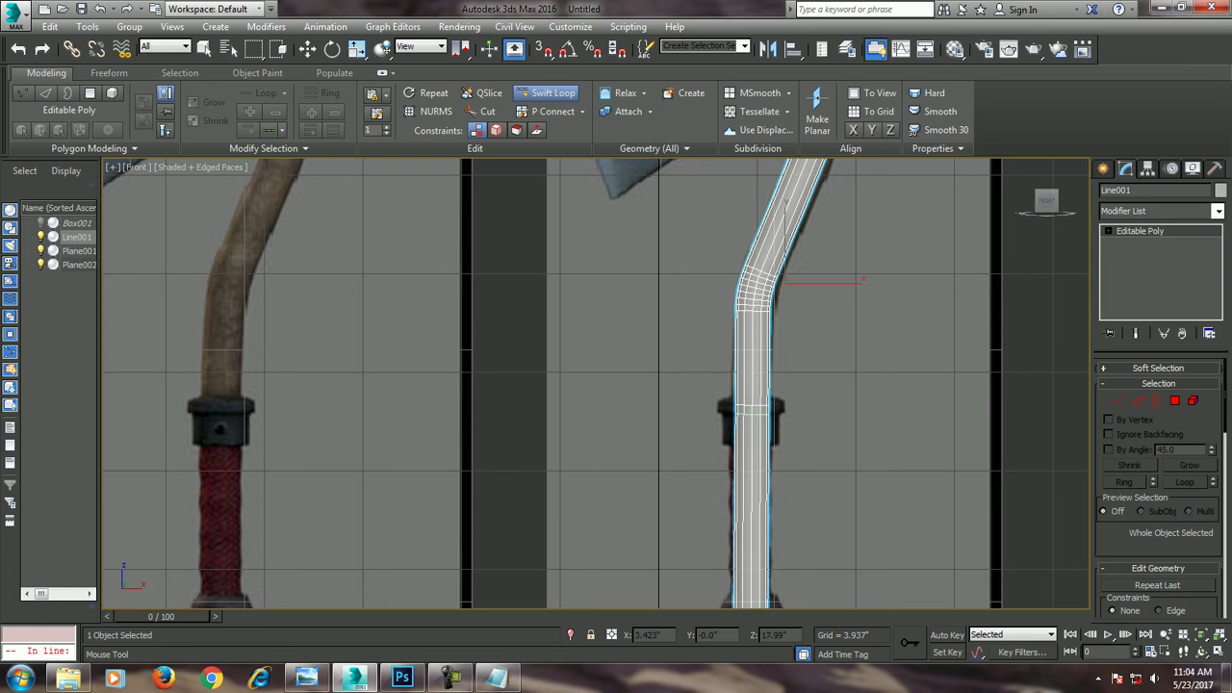
key("w")
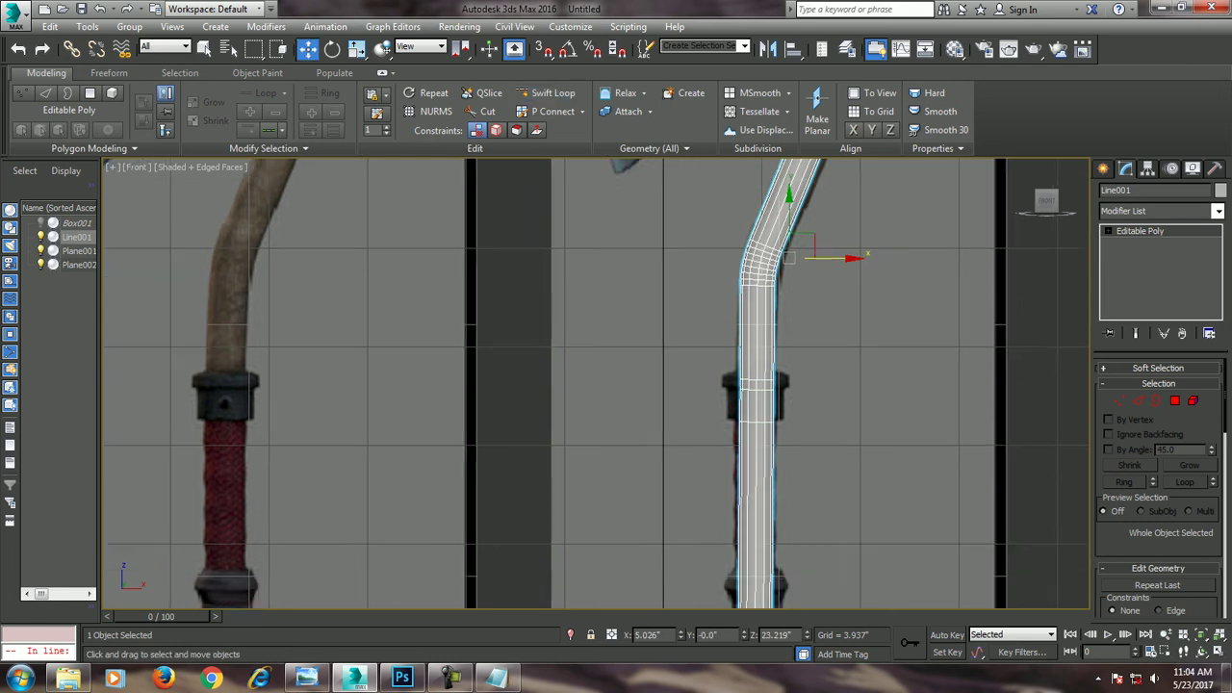
scroll(770, 386, "up", 2)
scroll(771, 385, "down", 3)
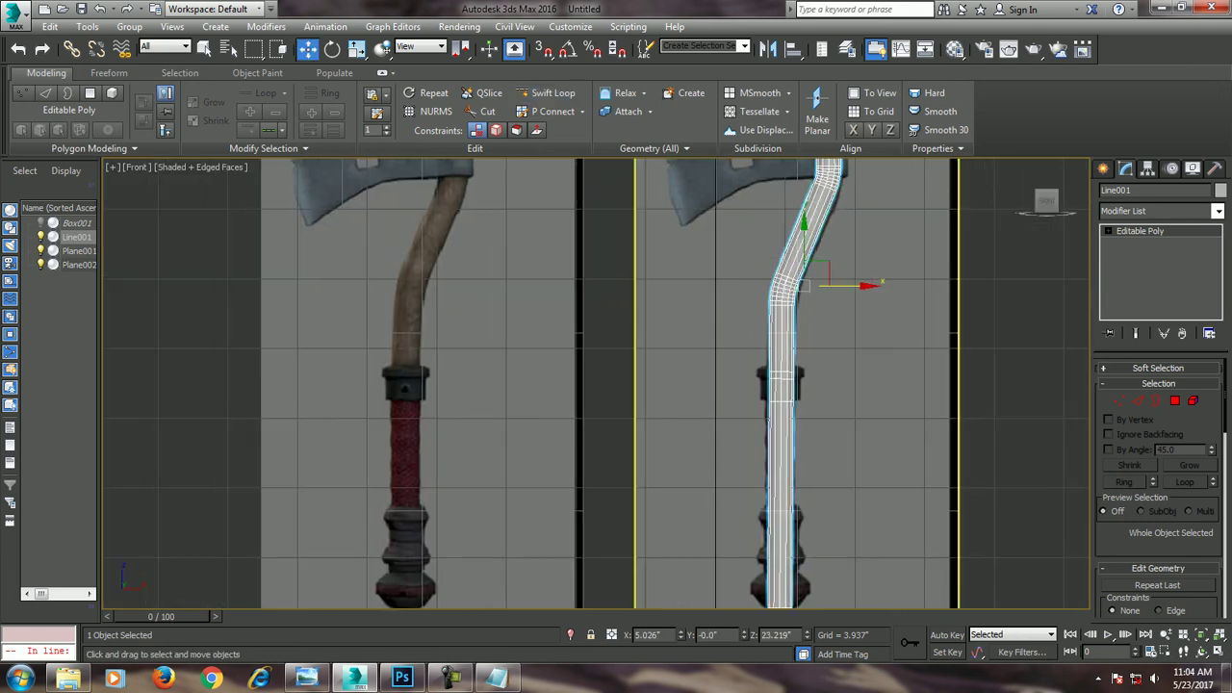
Select the upper collar's band of handle polygons and nudge it slightly down
key("4")
left_click(782, 385)
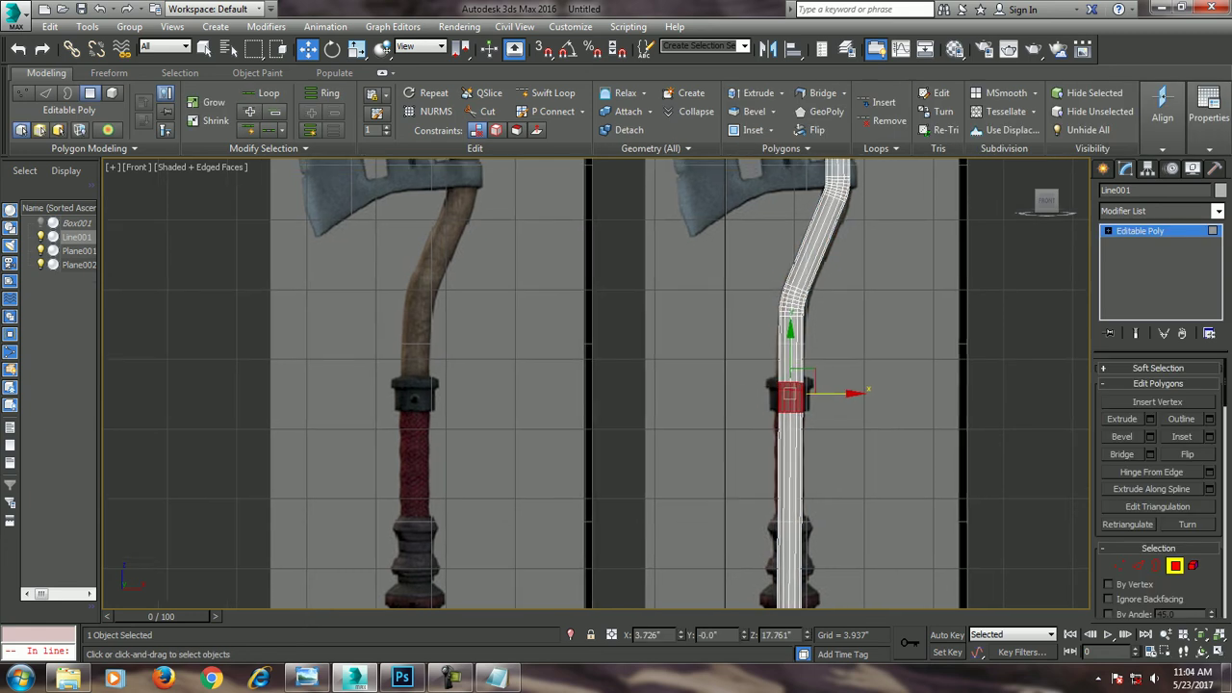
scroll(778, 390, "up", 2)
left_click_drag(775, 390, 775, 400)
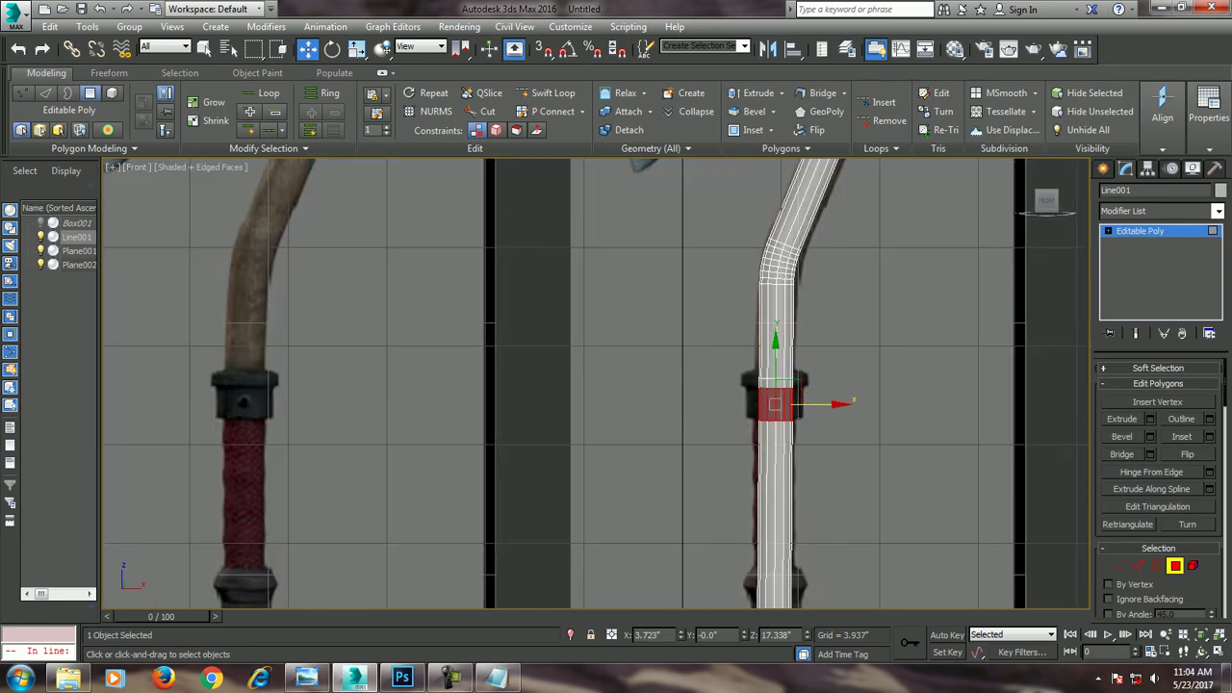
Try a Local Normal extrusion on the band, undo it, and move the band back up
left_click(1150, 419)
left_click(621, 391)
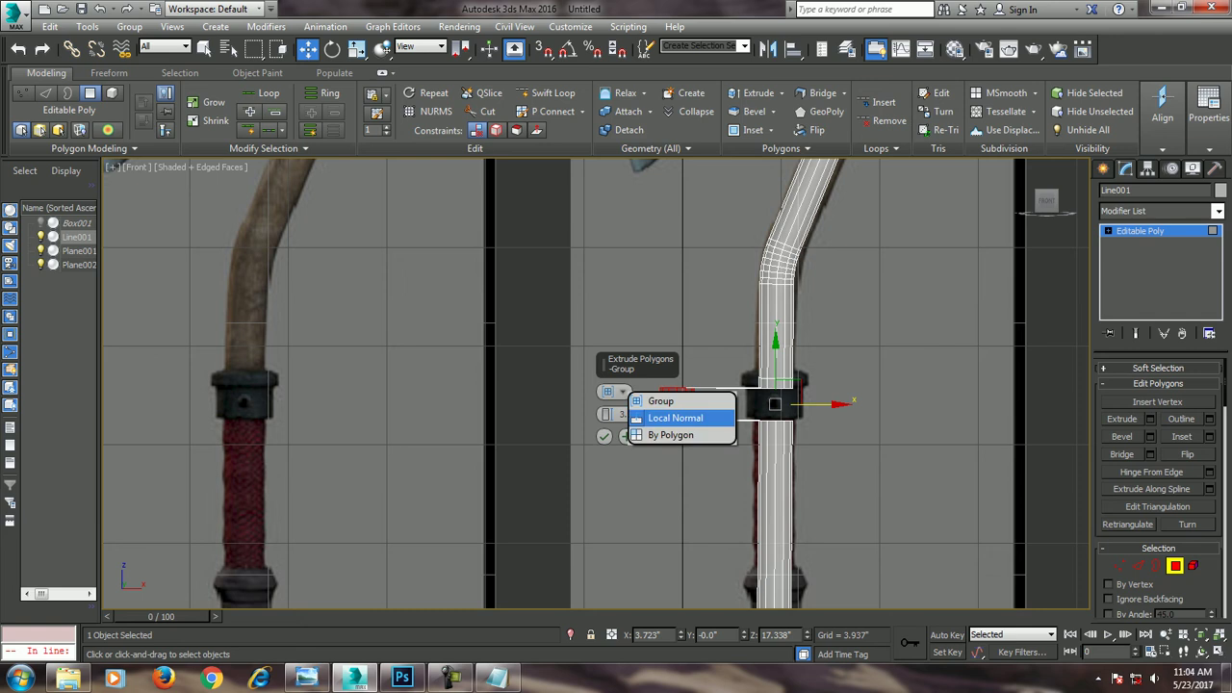
left_click(676, 418)
mouse_move(606, 414)
left_mouse_down()
mouse_move(605, 443)
mouse_move(605, 390)
left_mouse_up()
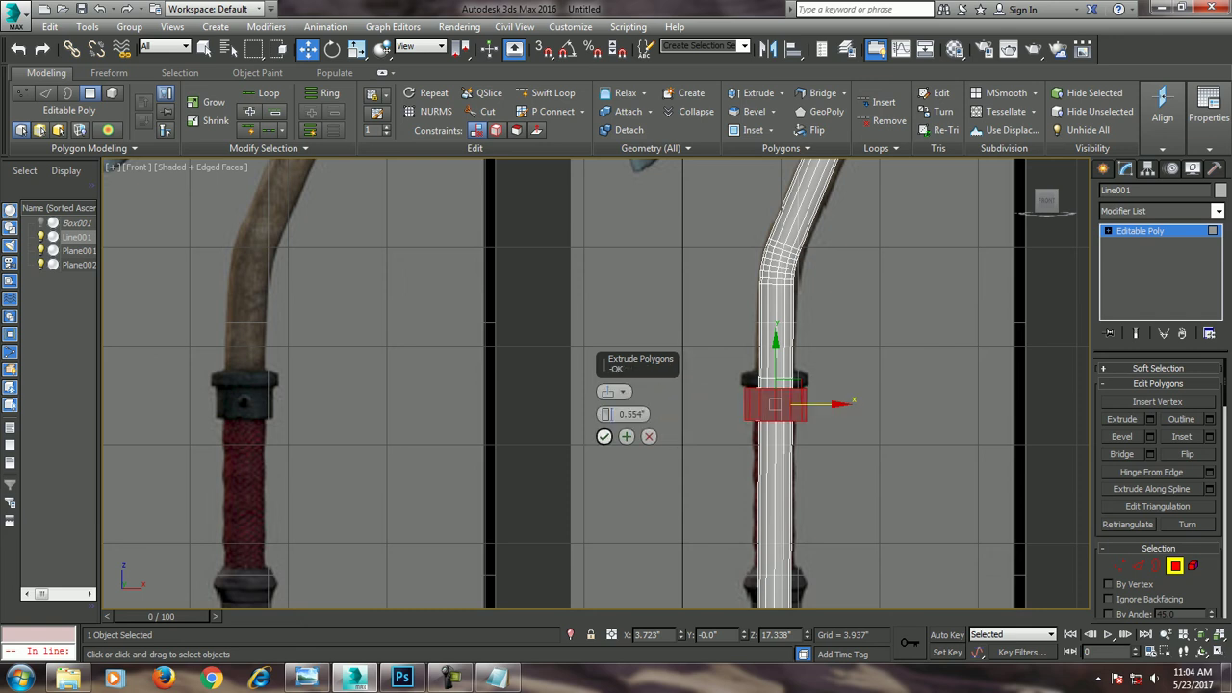
left_click(605, 437)
mouse_move(597, 385)
middle_mouse_down()
mouse_move(600, 403)
mouse_move(652, 402)
middle_mouse_up()
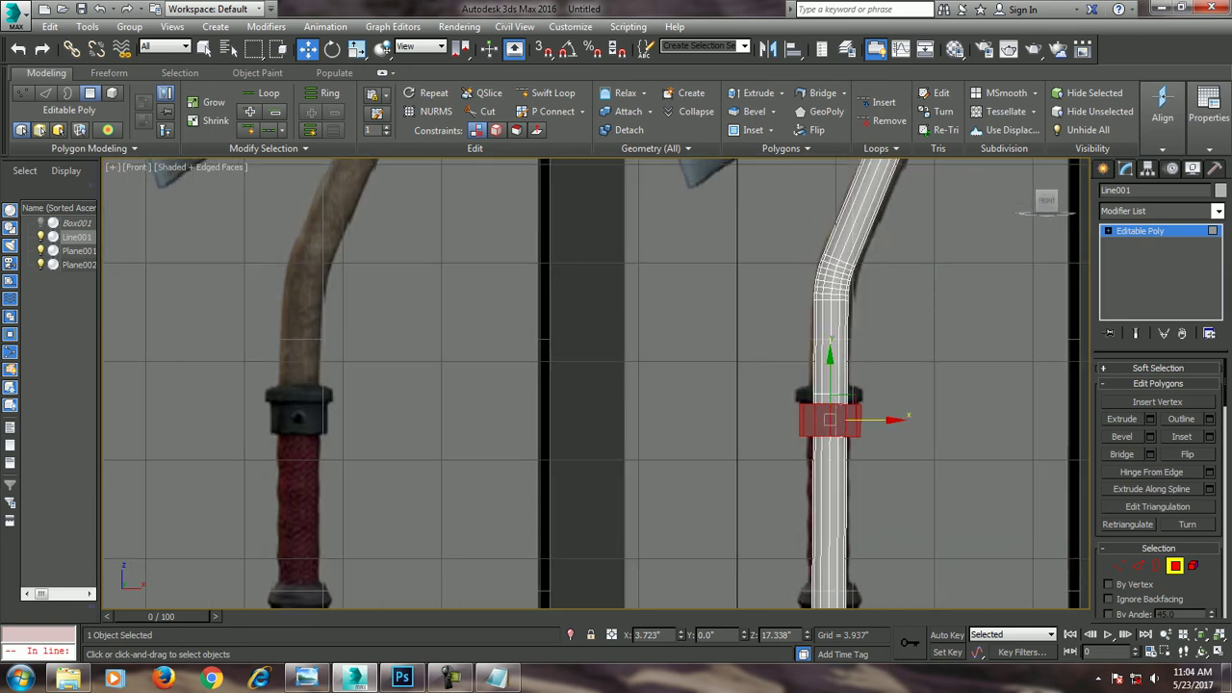
key("ctrl+z")
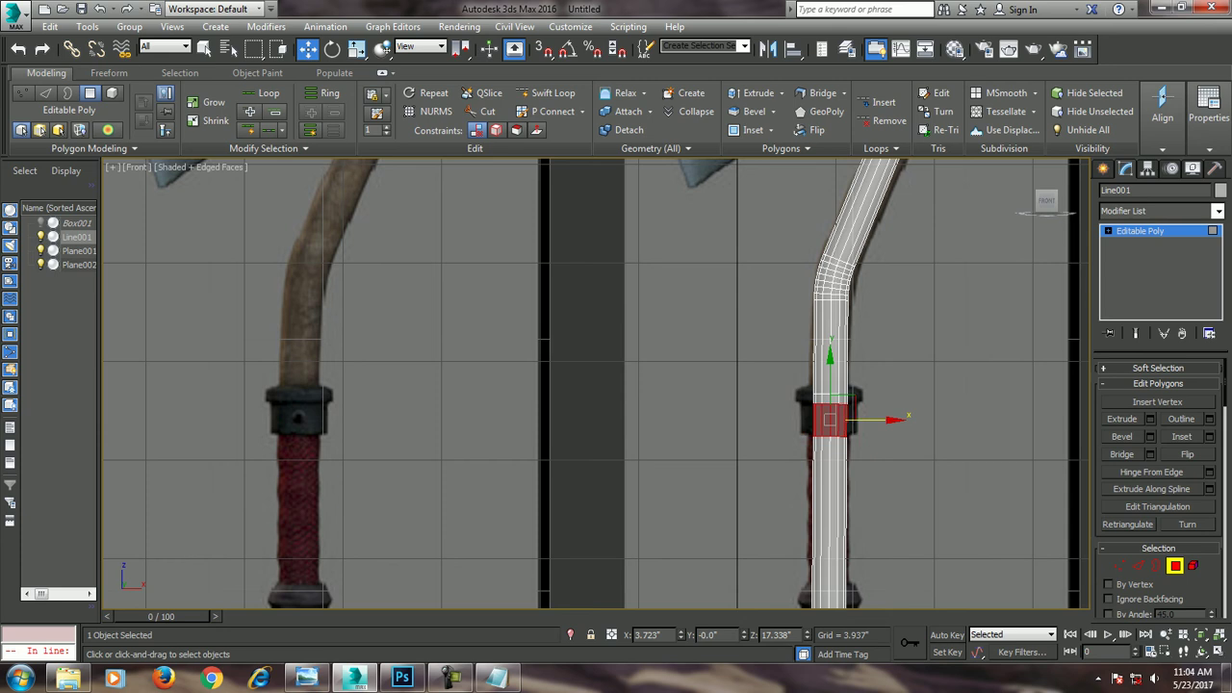
left_click_drag(830, 419, 830, 410)
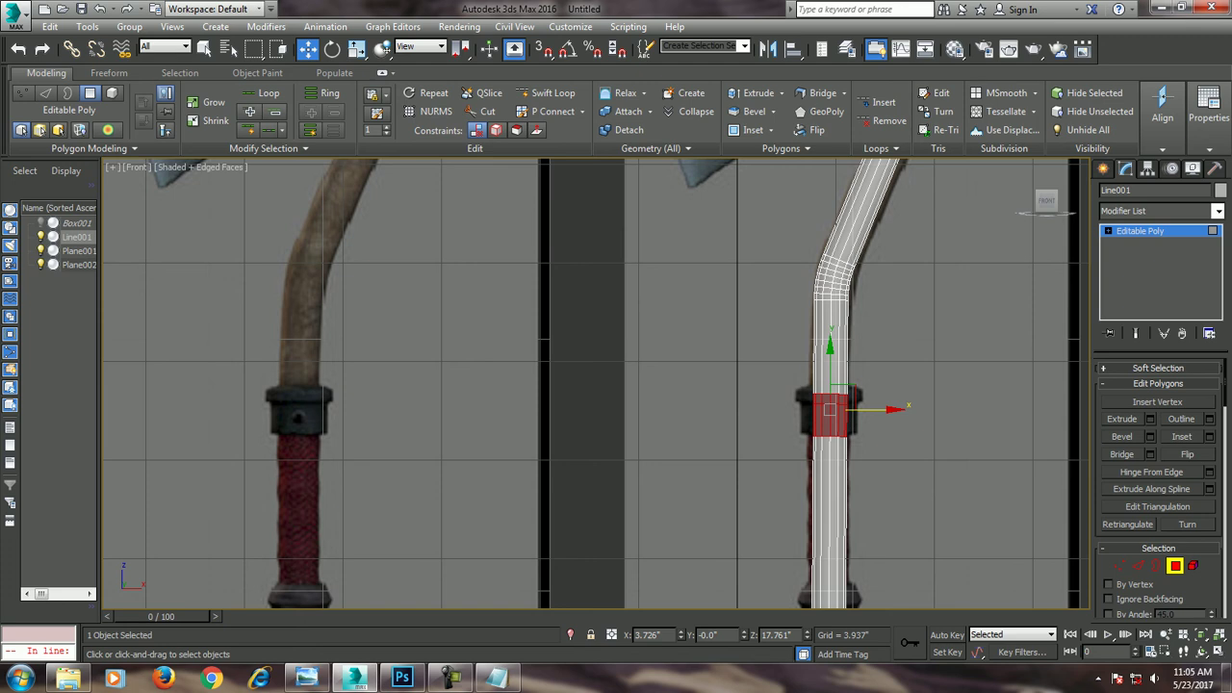
Extrude the selected collar faces outward by 0.307" and clear the selection
left_click(1150, 419)
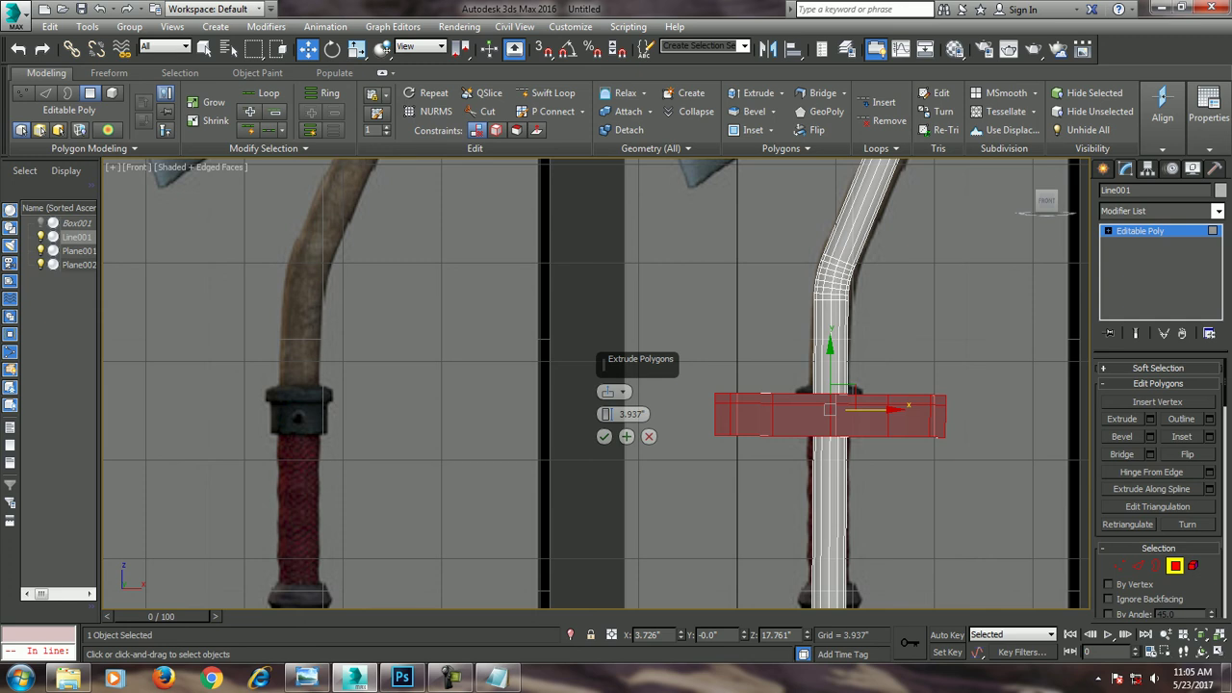
left_click_drag(606, 414, 606, 418)
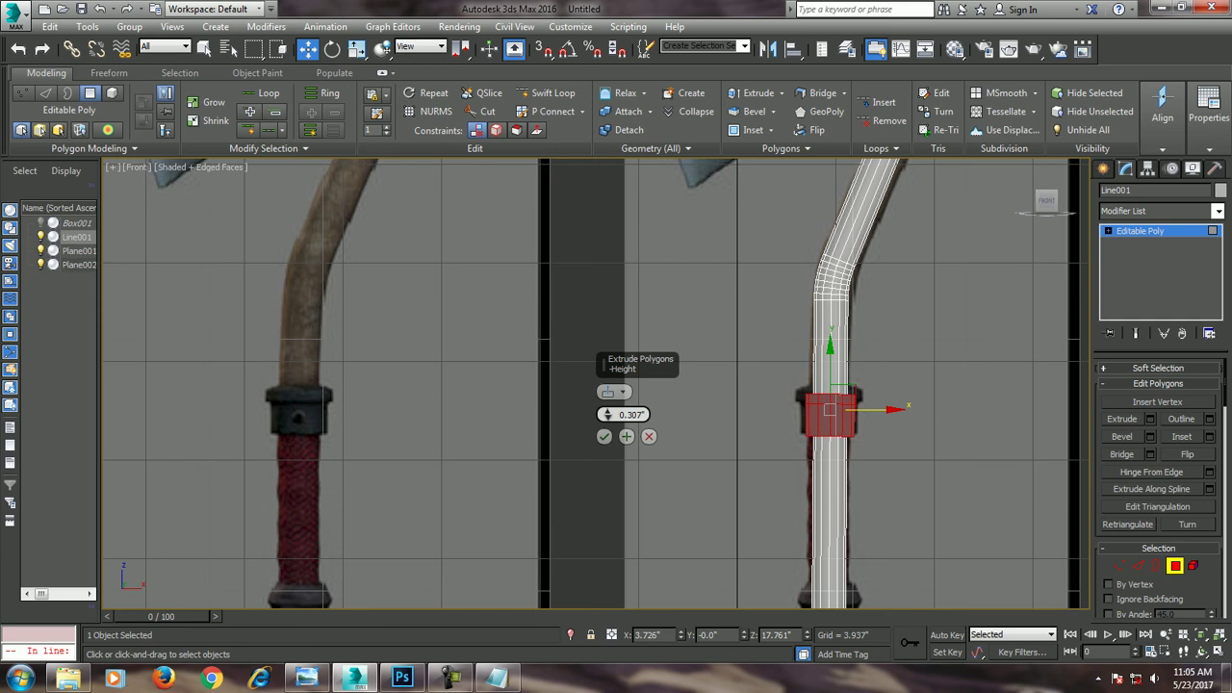
left_click(604, 436)
scroll(910, 444, "up", 3)
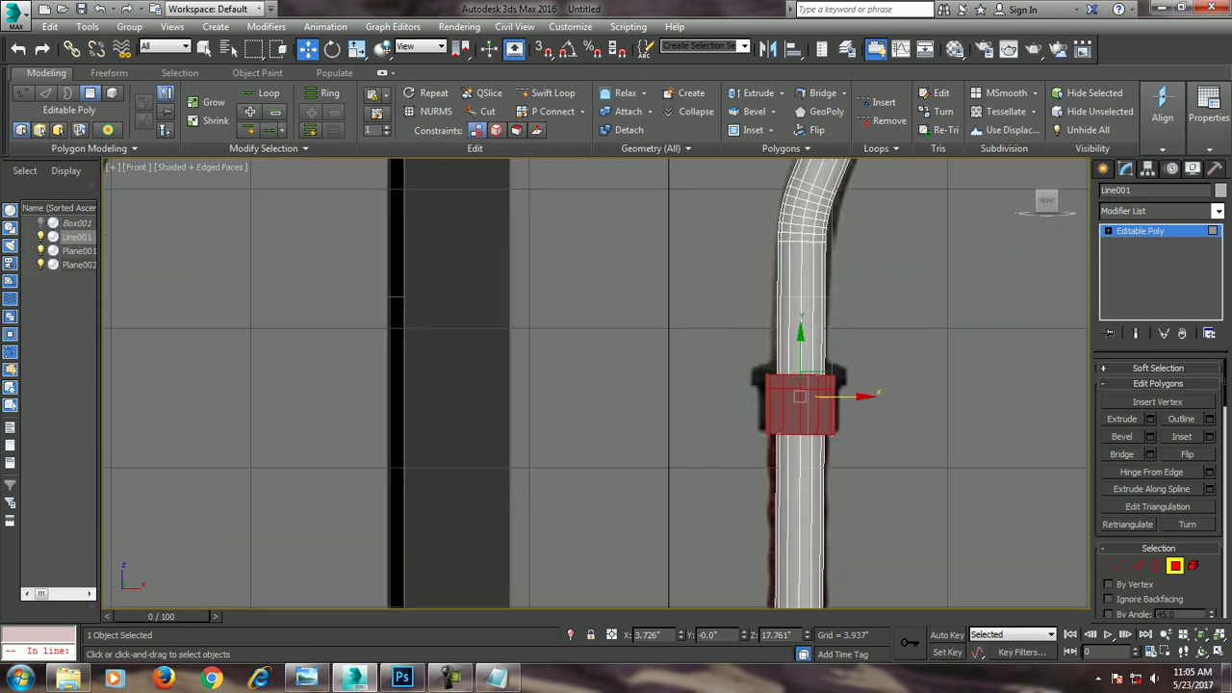
key("ctrl+d")
scroll(865, 396, "up", 2)
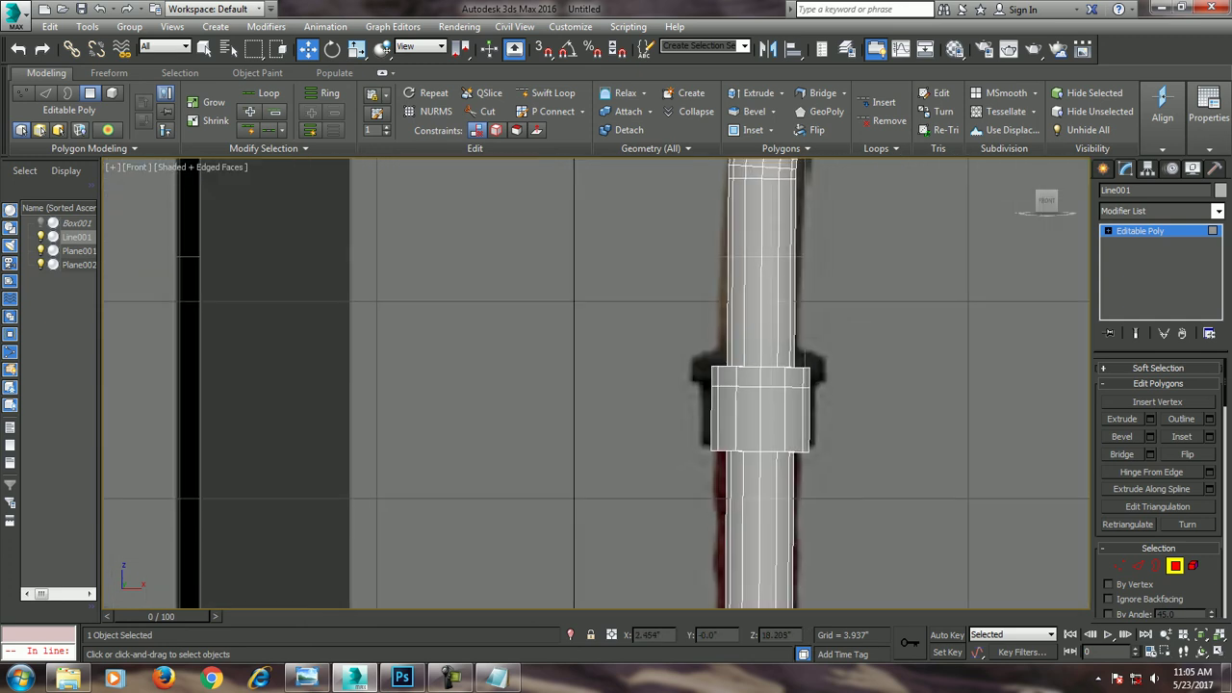
Extrude the collar's top band into a thin lip, then select the handle's vertical edges
left_click(760, 376)
key("shift+e")
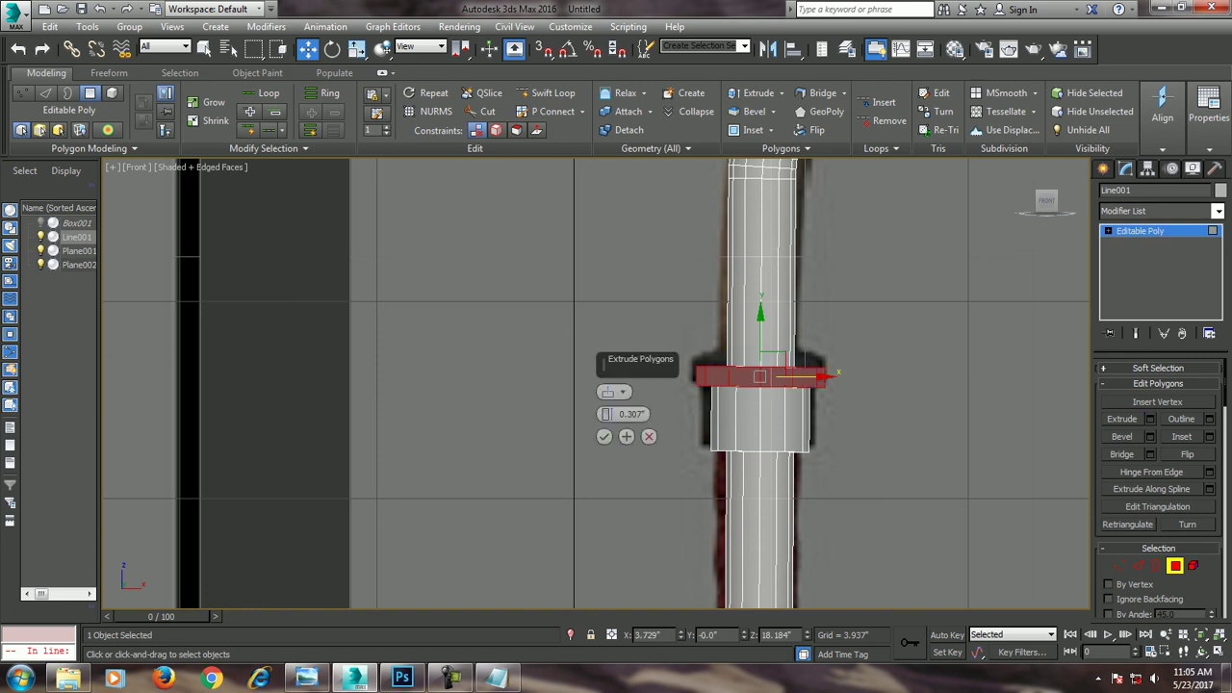
left_click(605, 436)
scroll(605, 436, "down", 3)
middle_click_drag(813, 433, 808, 282)
scroll(814, 289, "up", 2)
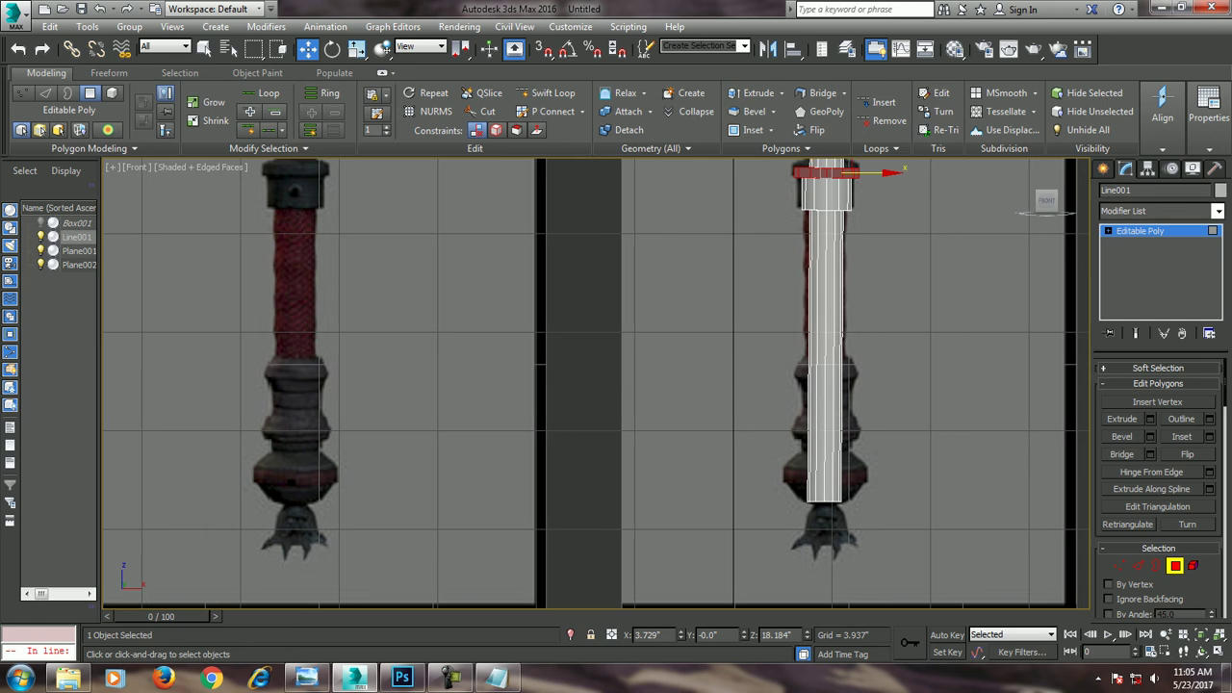
scroll(809, 282, "up", 3)
scroll(809, 282, "down", 3)
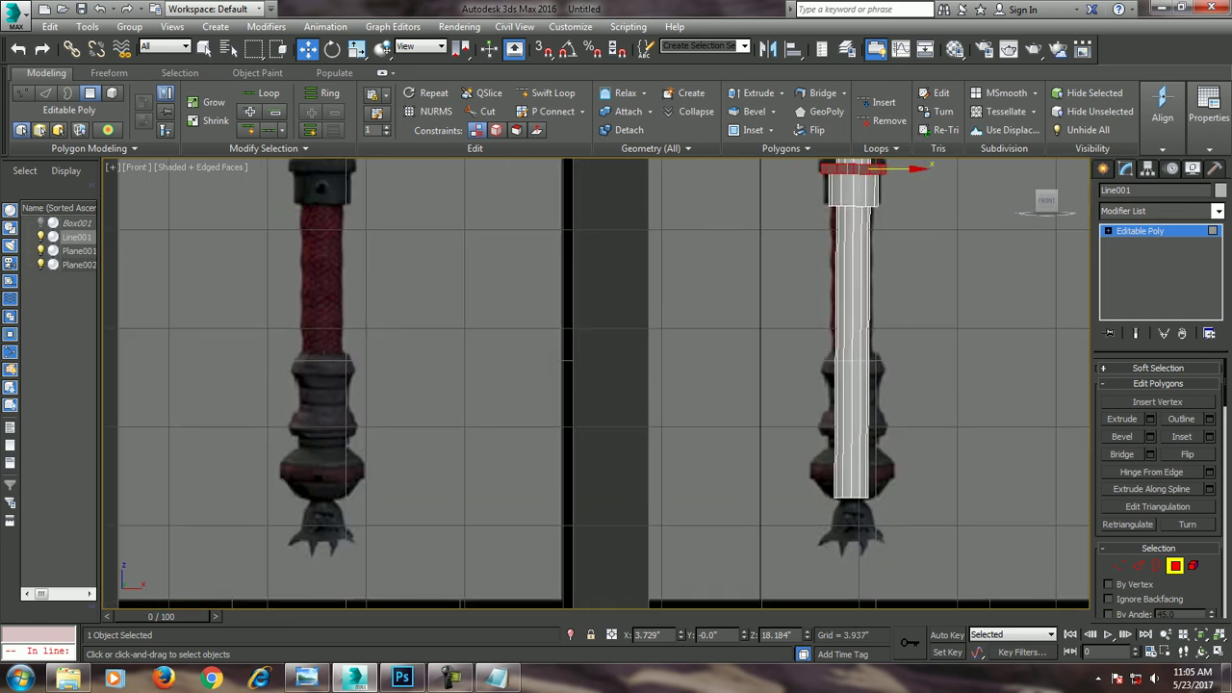
key("2")
left_click(837, 351)
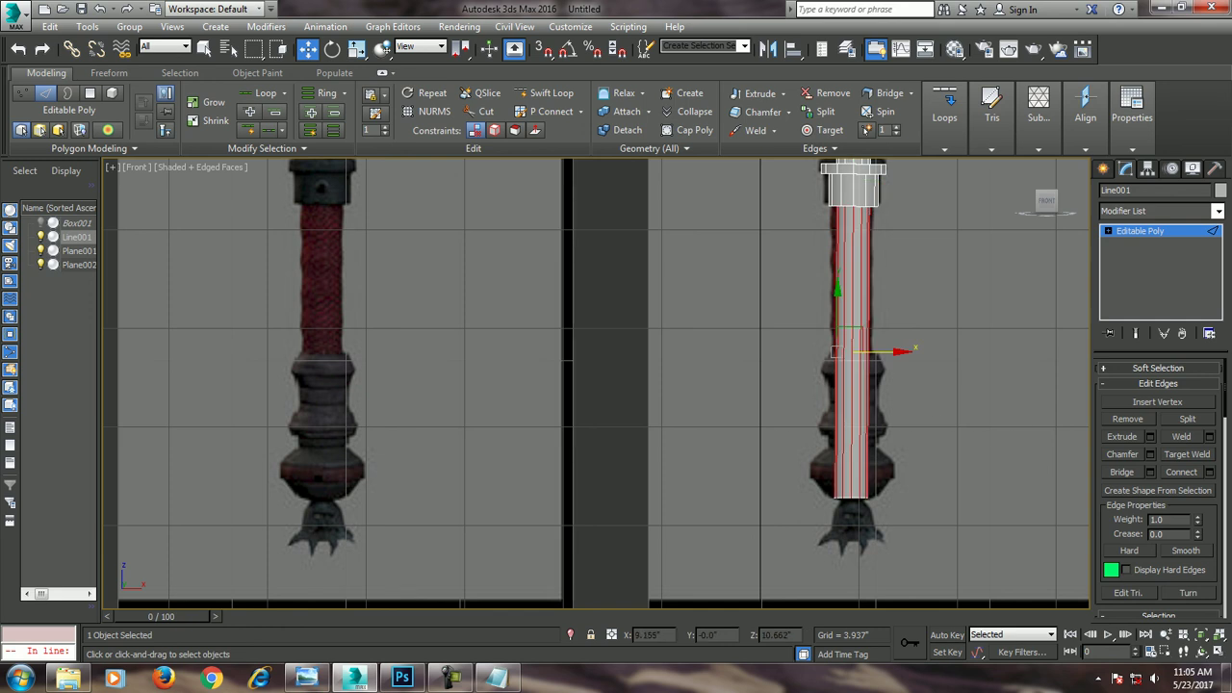
Swift Loop three edge loops across the lower handle, then nudge the upper ring outward
key("ctrl+d")
left_click(545, 93)
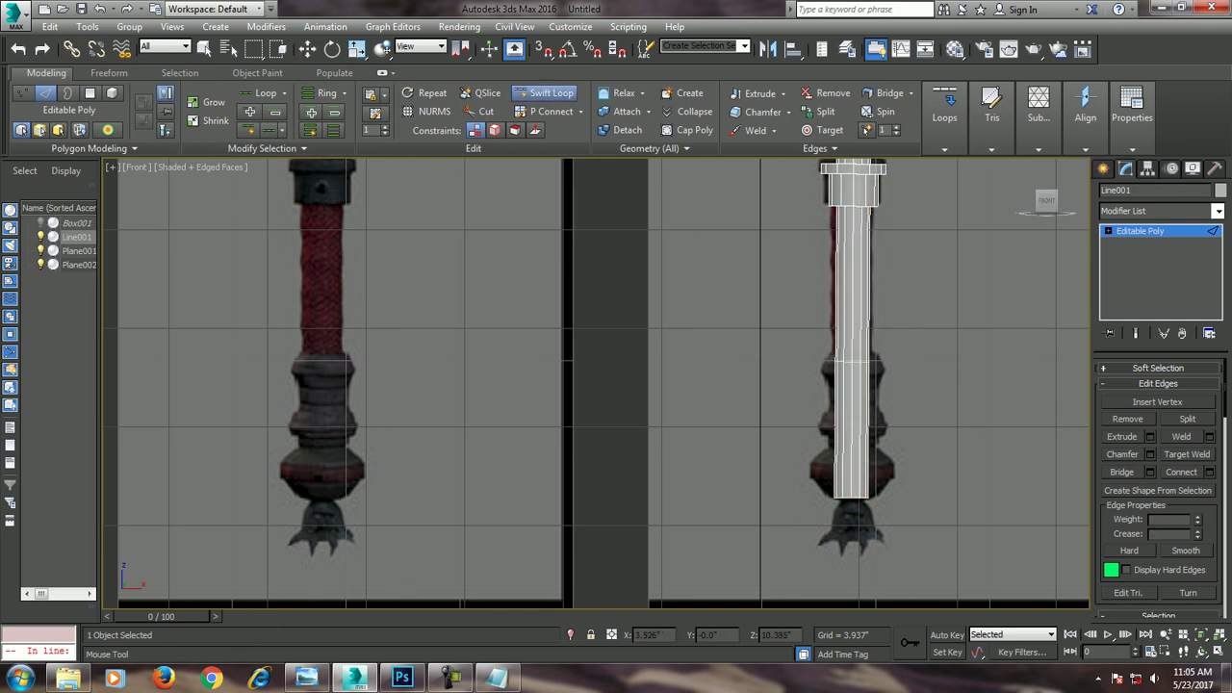
left_click(853, 350)
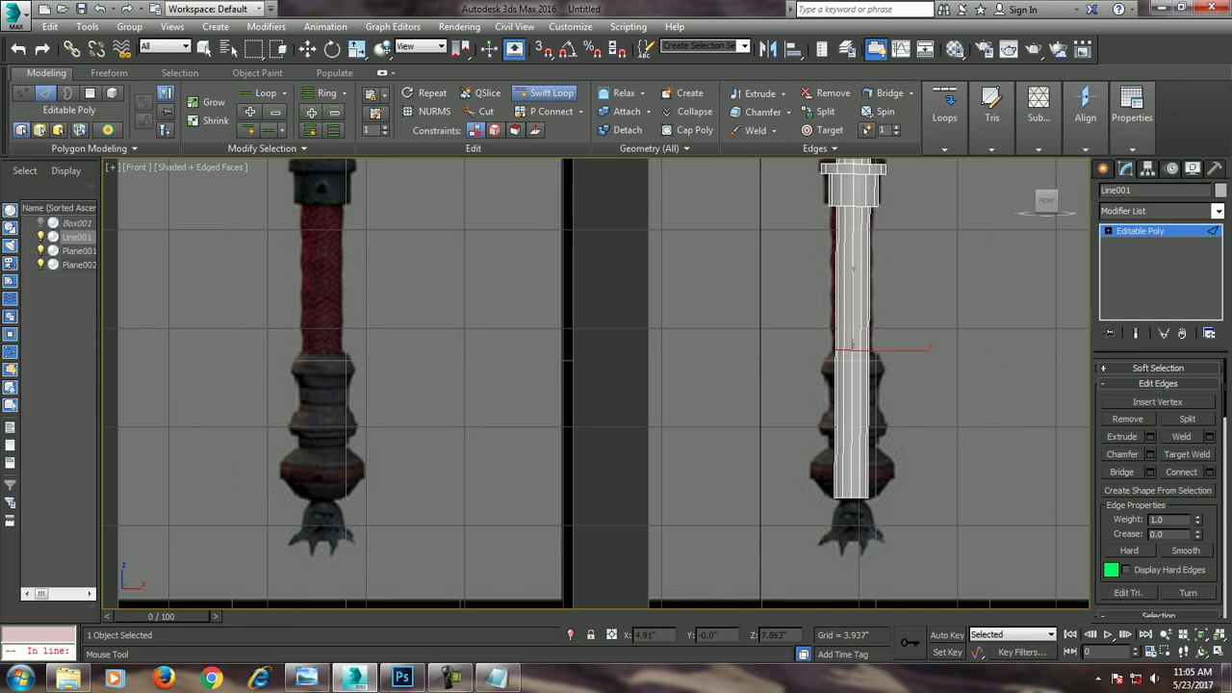
scroll(951, 316, "up", 2)
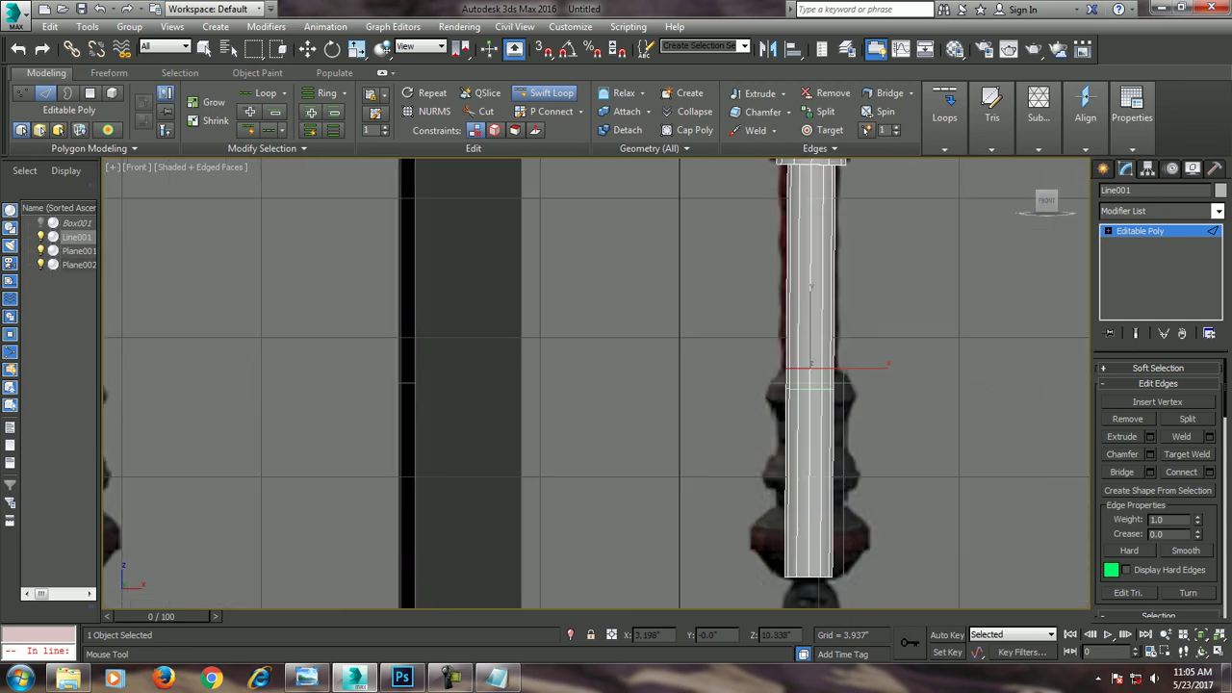
left_click(813, 383)
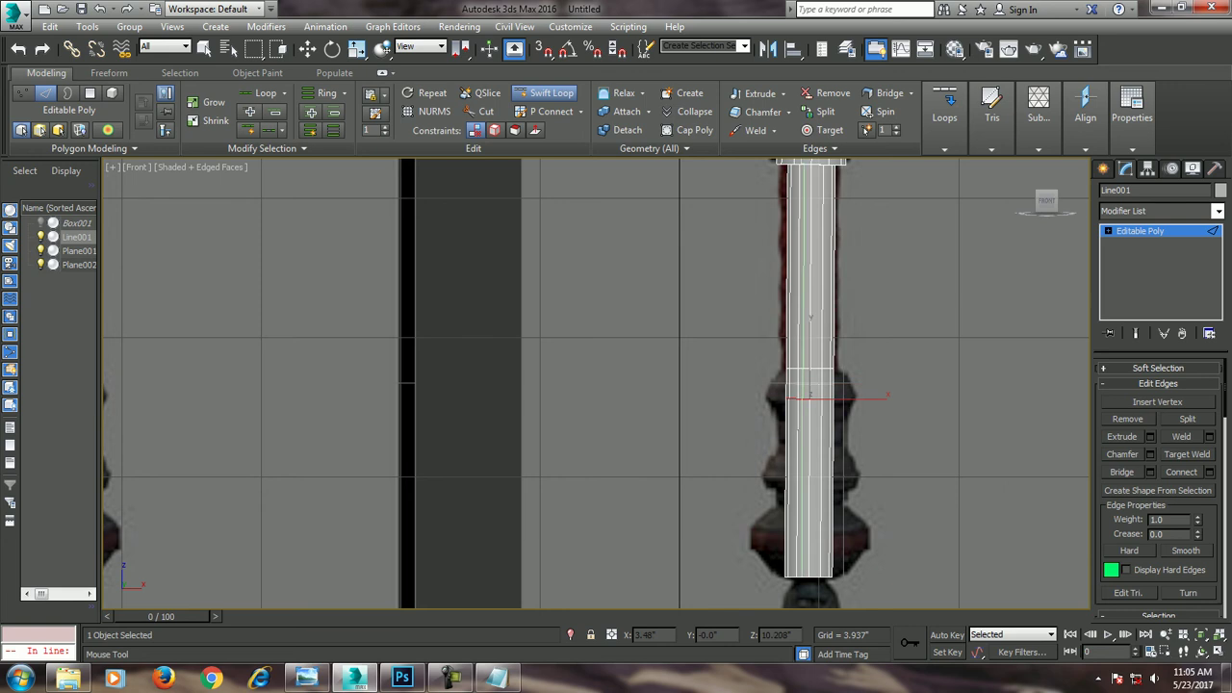
middle_click_drag(811, 394, 996, 366)
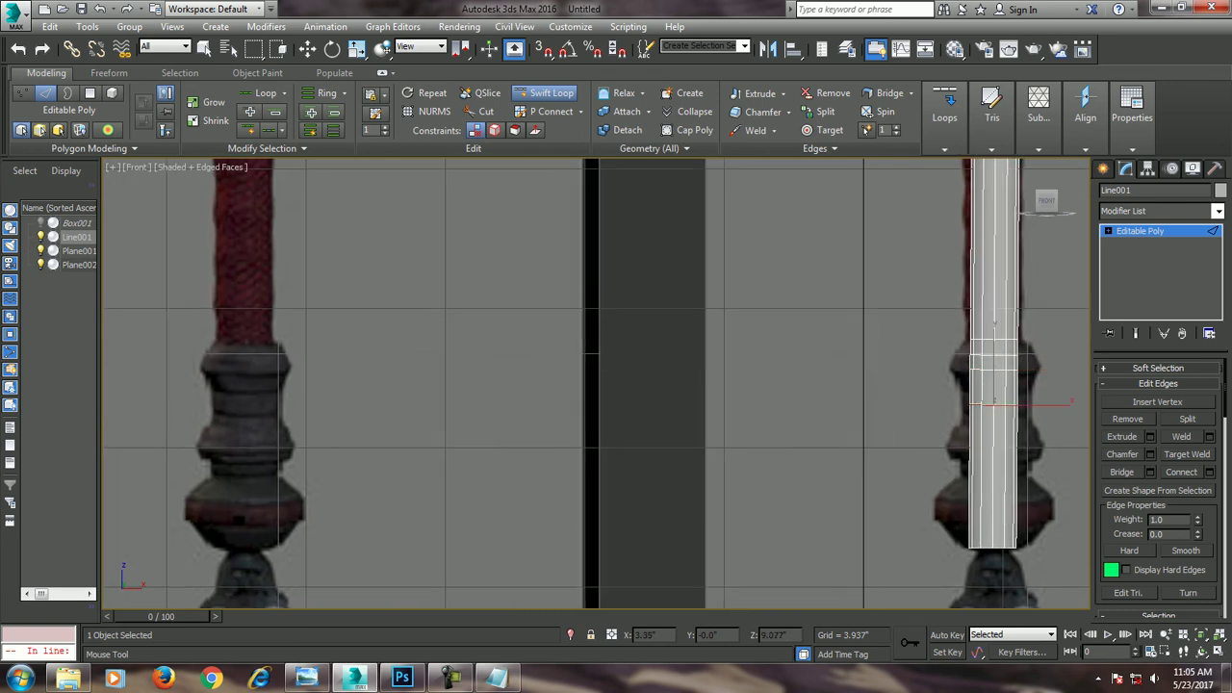
left_click(995, 419)
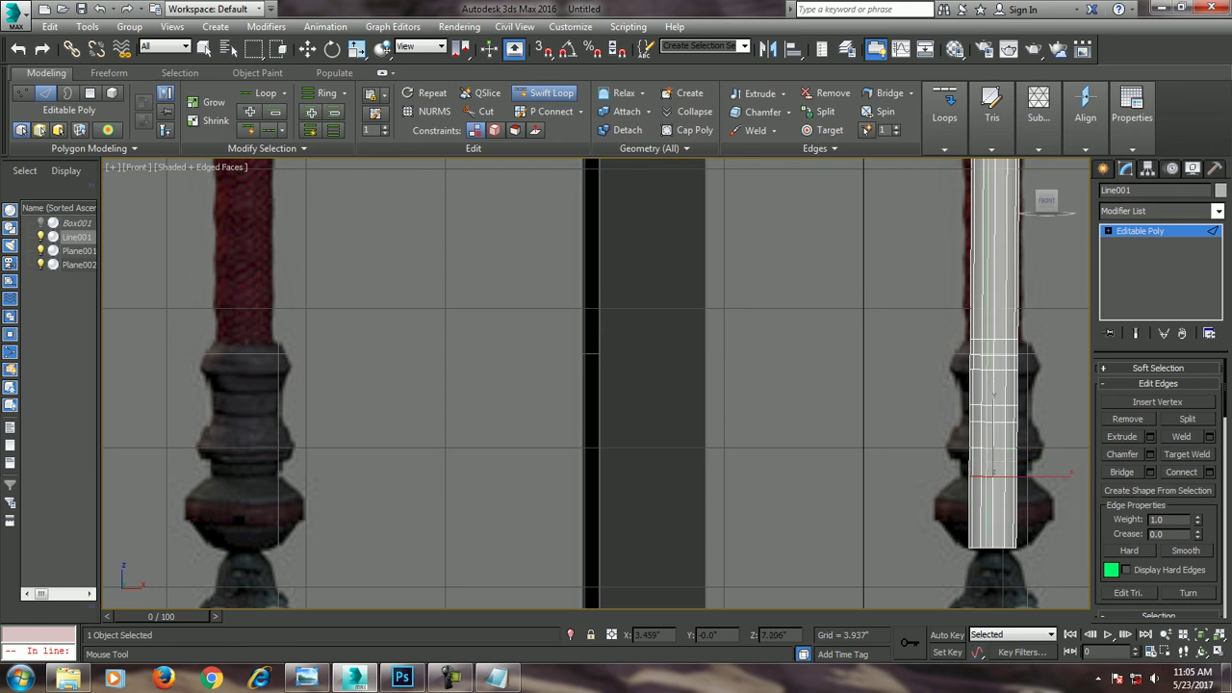
middle_click_drag(995, 474, 934, 408)
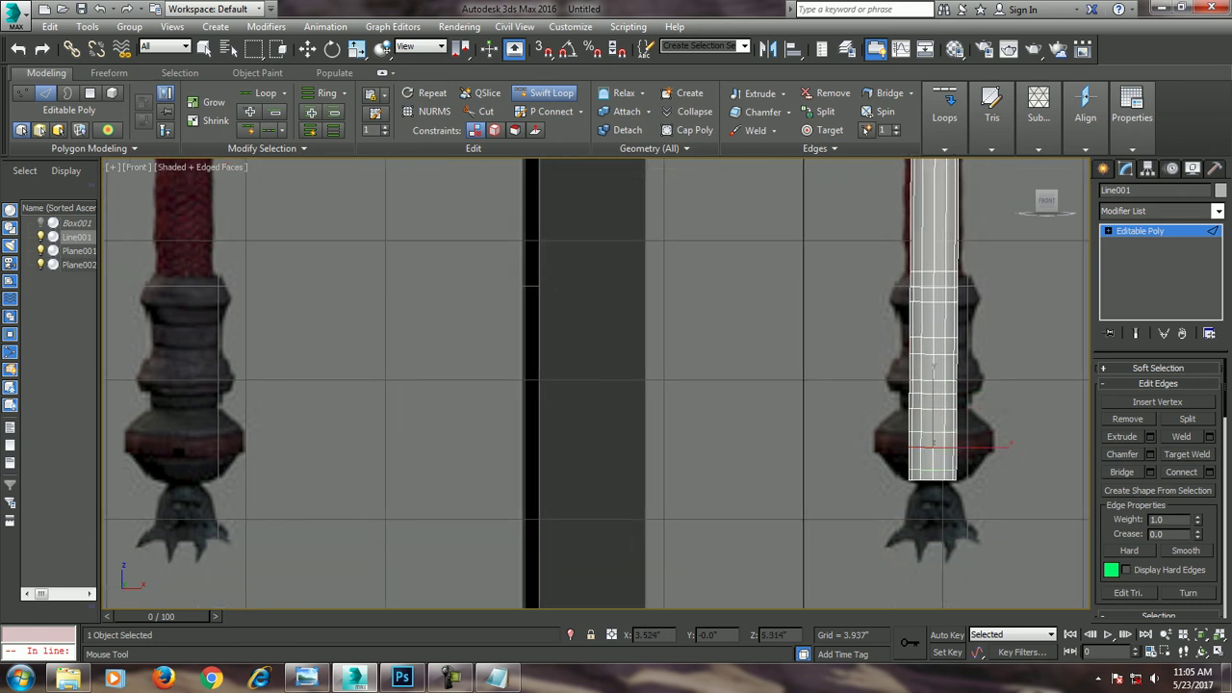
key("w")
middle_click_drag(1007, 444, 1001, 465)
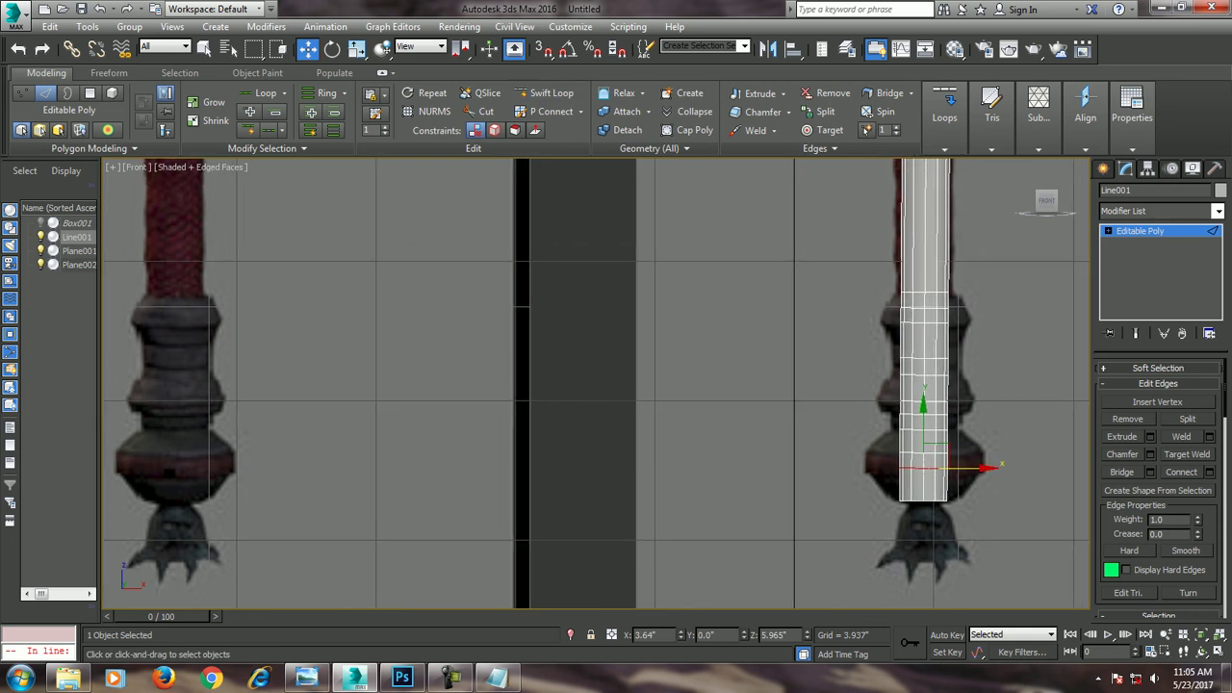
In Vertex mode, move the top ring of the new loops slightly downward
key("1")
mouse_move(875, 299)
left_mouse_down()
mouse_move(978, 310)
mouse_move(936, 280)
left_mouse_up()
key("r")
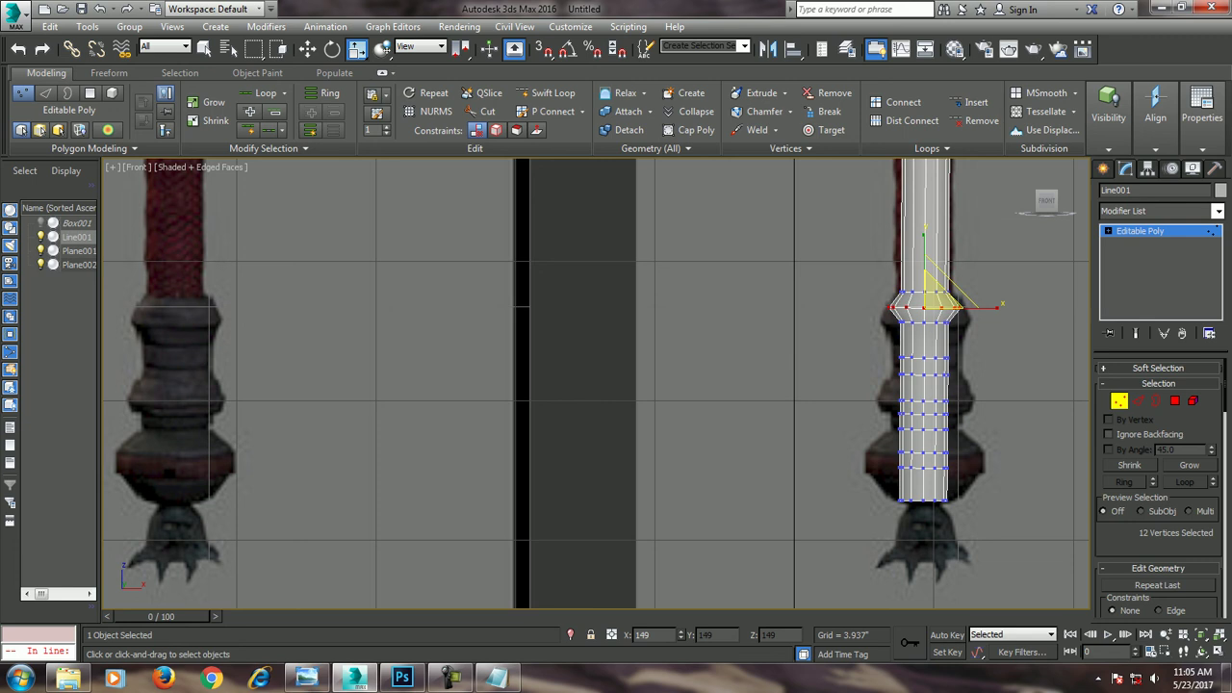
left_click_drag(932, 291, 932, 304)
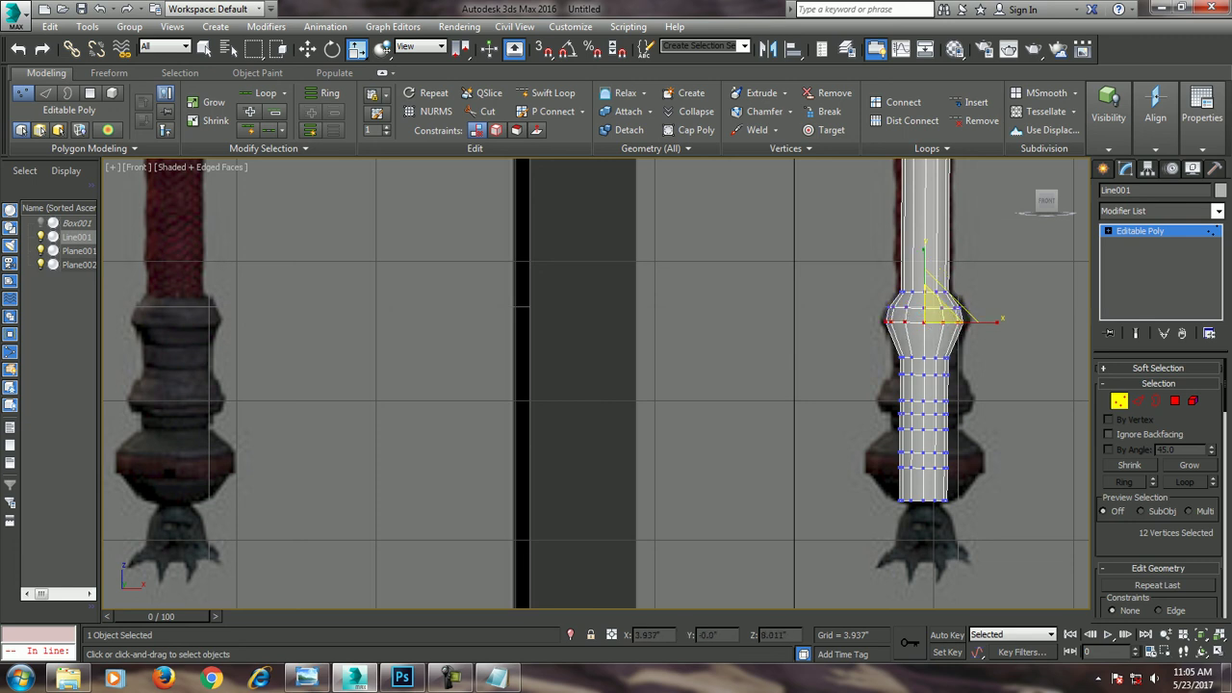
key("ctrl+d")
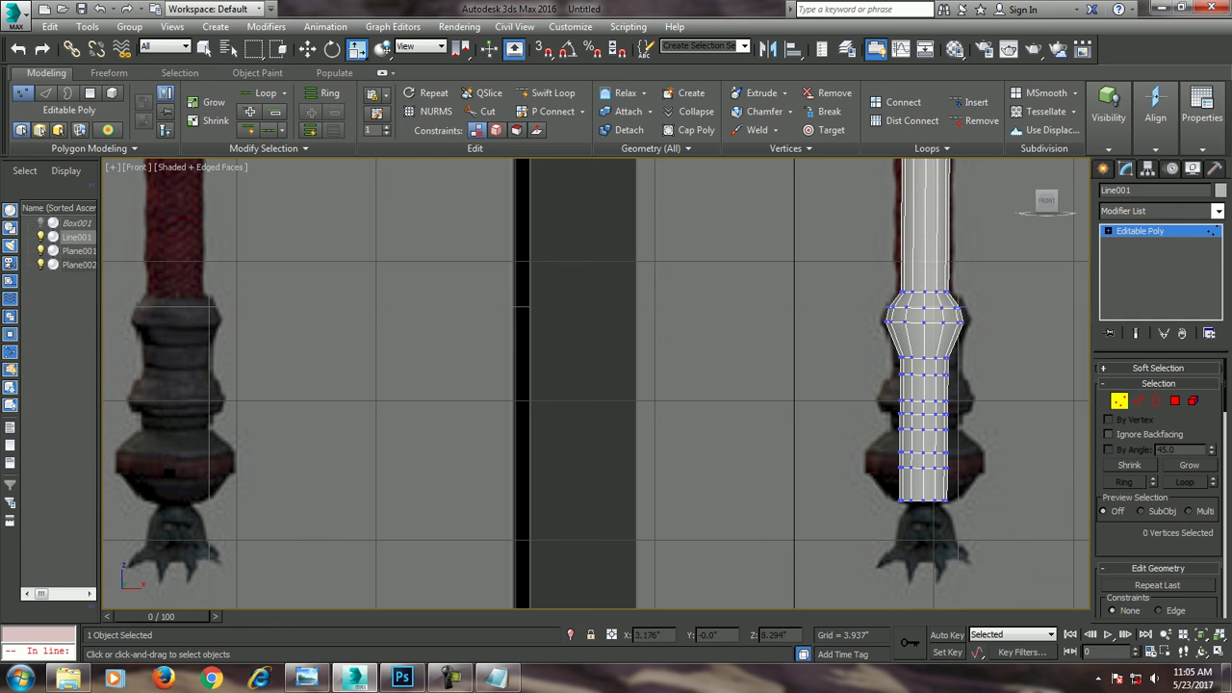
scroll(936, 364, "up", 2)
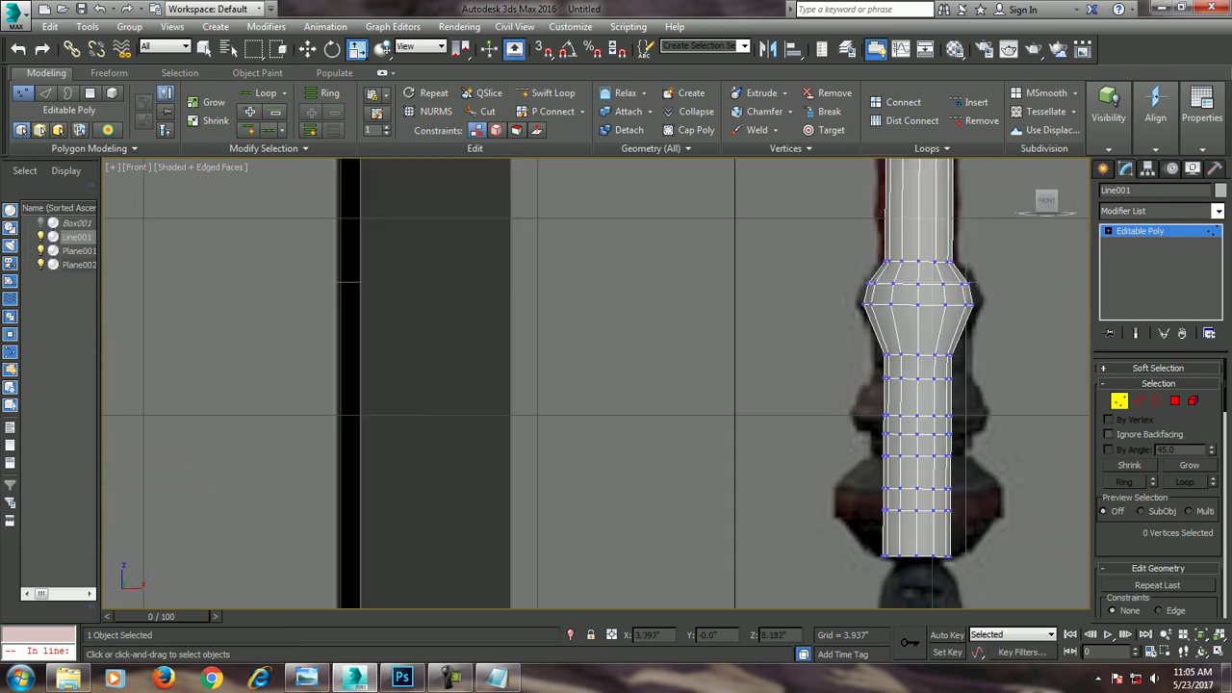
Add another edge loop above the lower collar and widen the neighbouring vertex rings
left_click(547, 93)
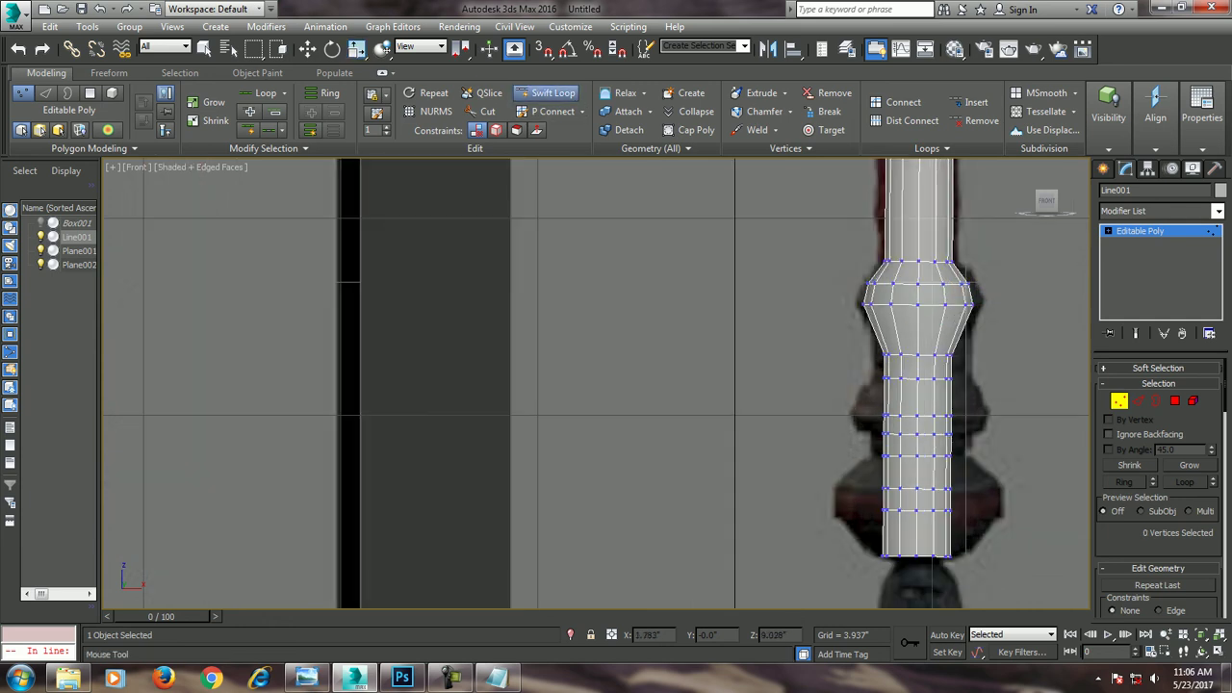
left_click(920, 400)
key("w")
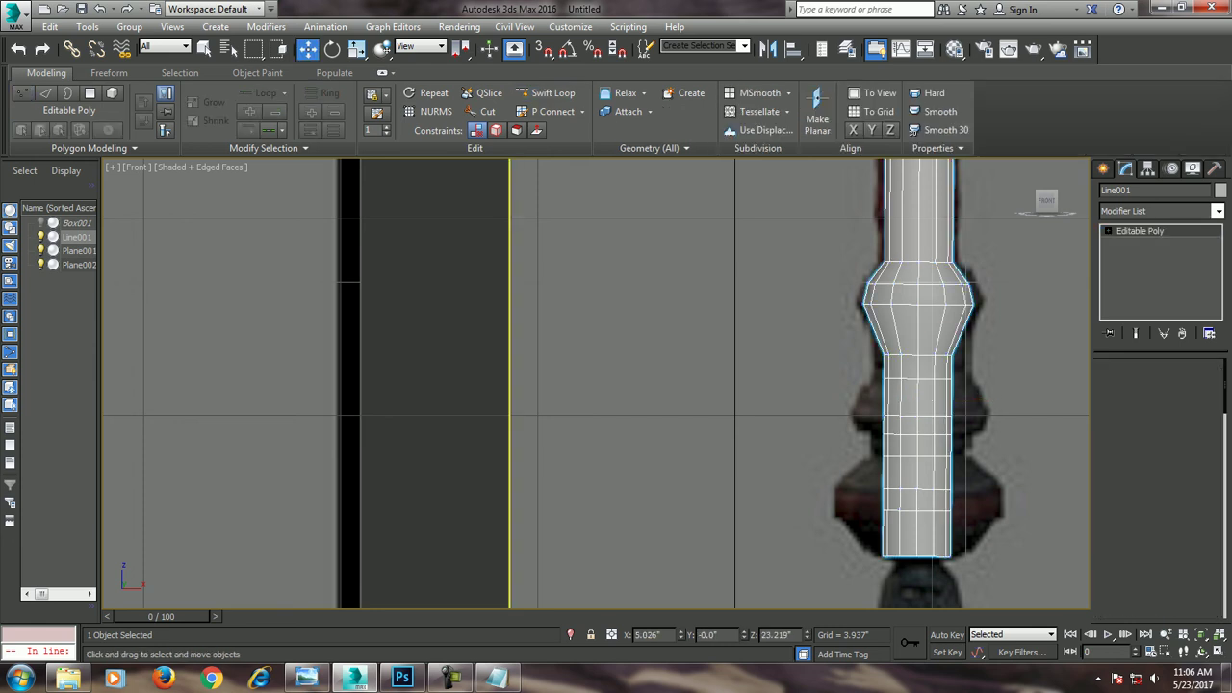
mouse_move(860, 367)
left_mouse_down("ctrl")
mouse_move(973, 387)
mouse_move(948, 356)
mouse_move(915, 387)
left_mouse_up("ctrl")
key("r")
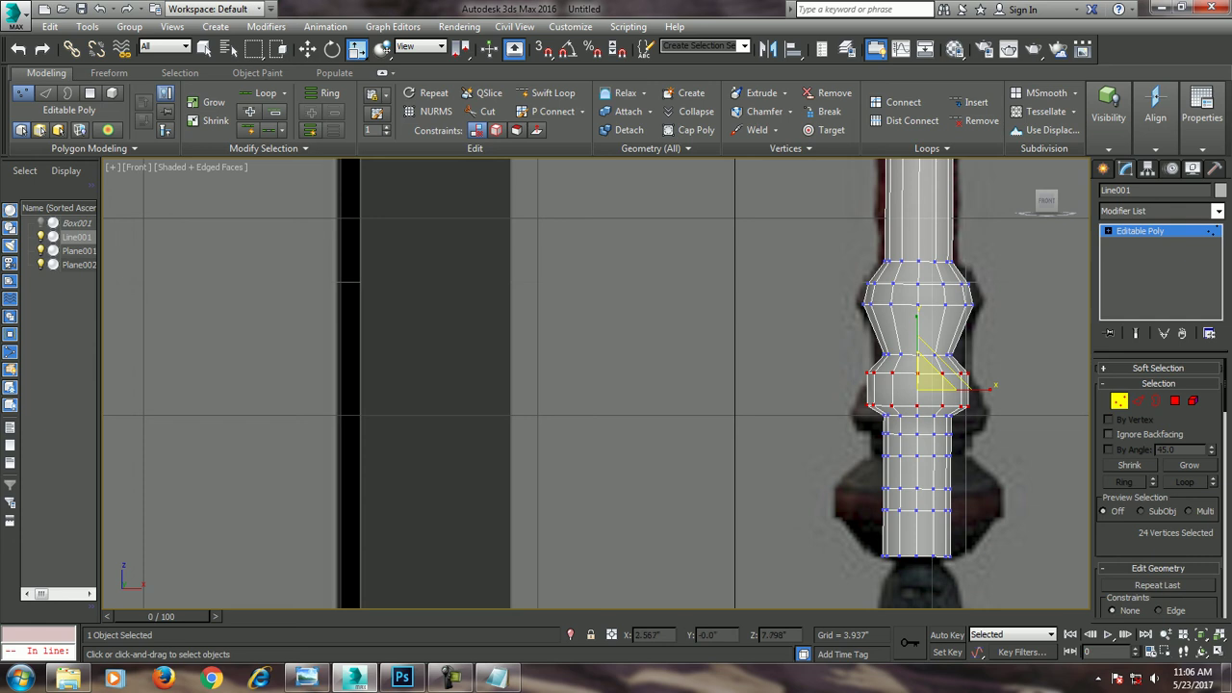
Move the lower ring down and scale the narrower ring below into the pommel's wide flare
left_click_drag(865, 434, 962, 409)
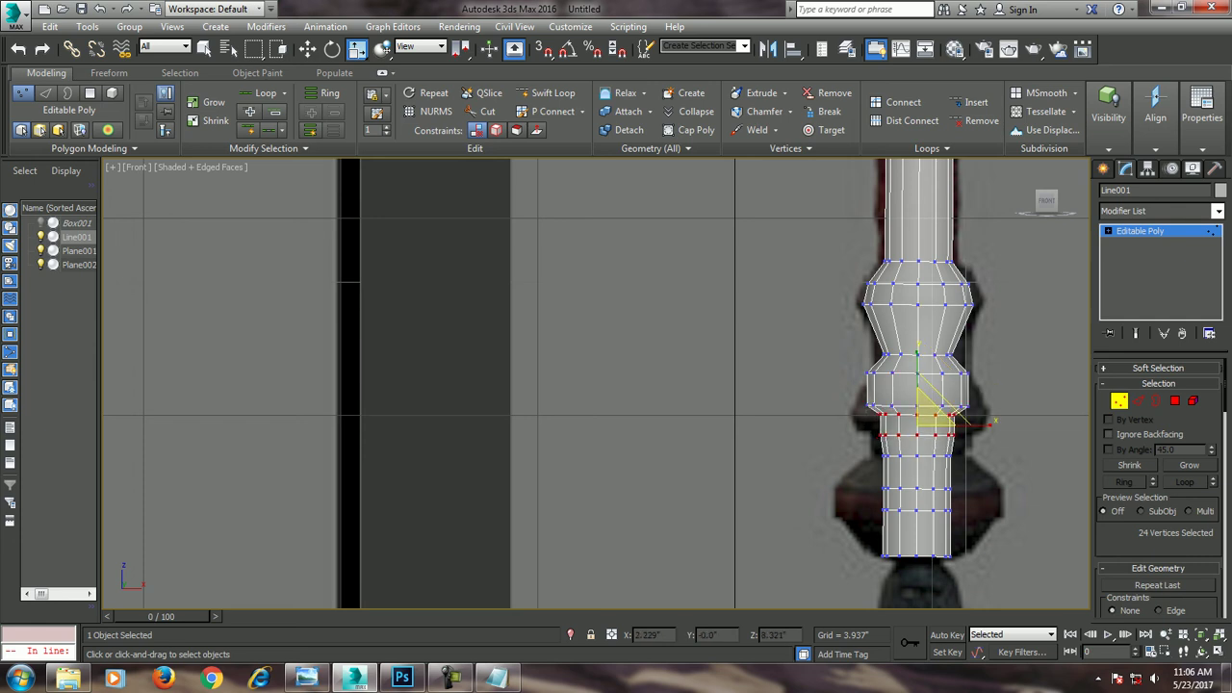
mouse_move(845, 392)
left_mouse_down()
mouse_move(1024, 409)
mouse_move(994, 414)
left_mouse_up()
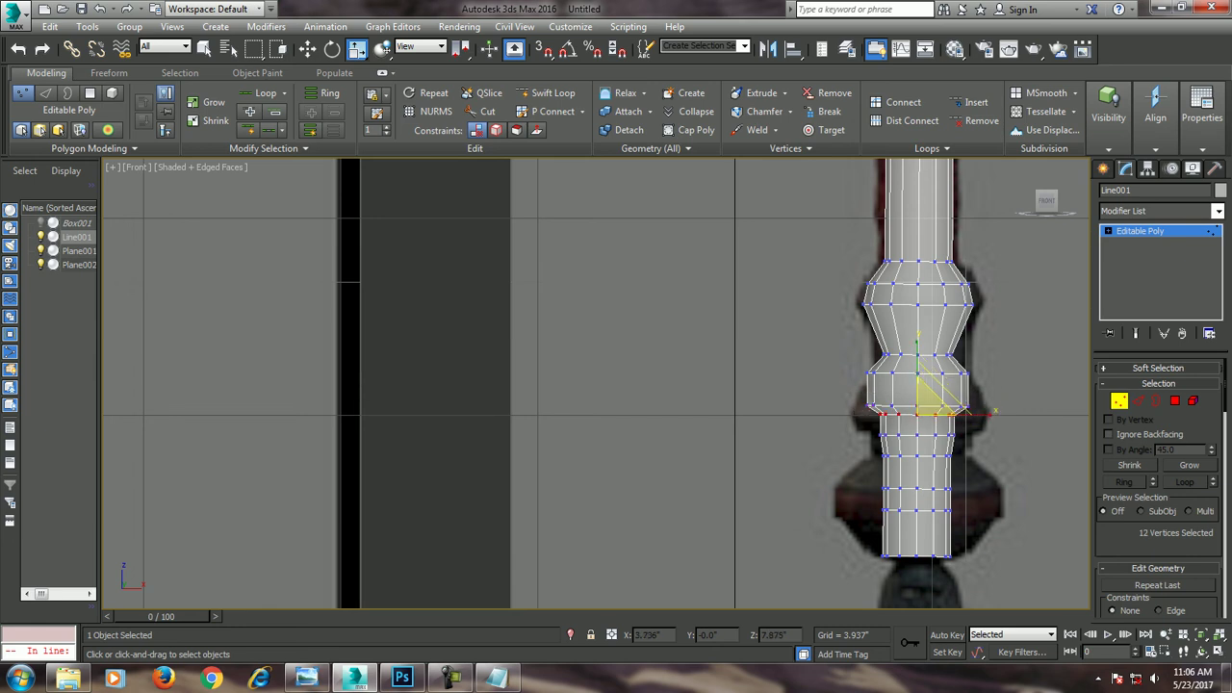
mouse_move(995, 413)
middle_mouse_down()
mouse_move(982, 359)
mouse_move(1026, 335)
middle_mouse_up()
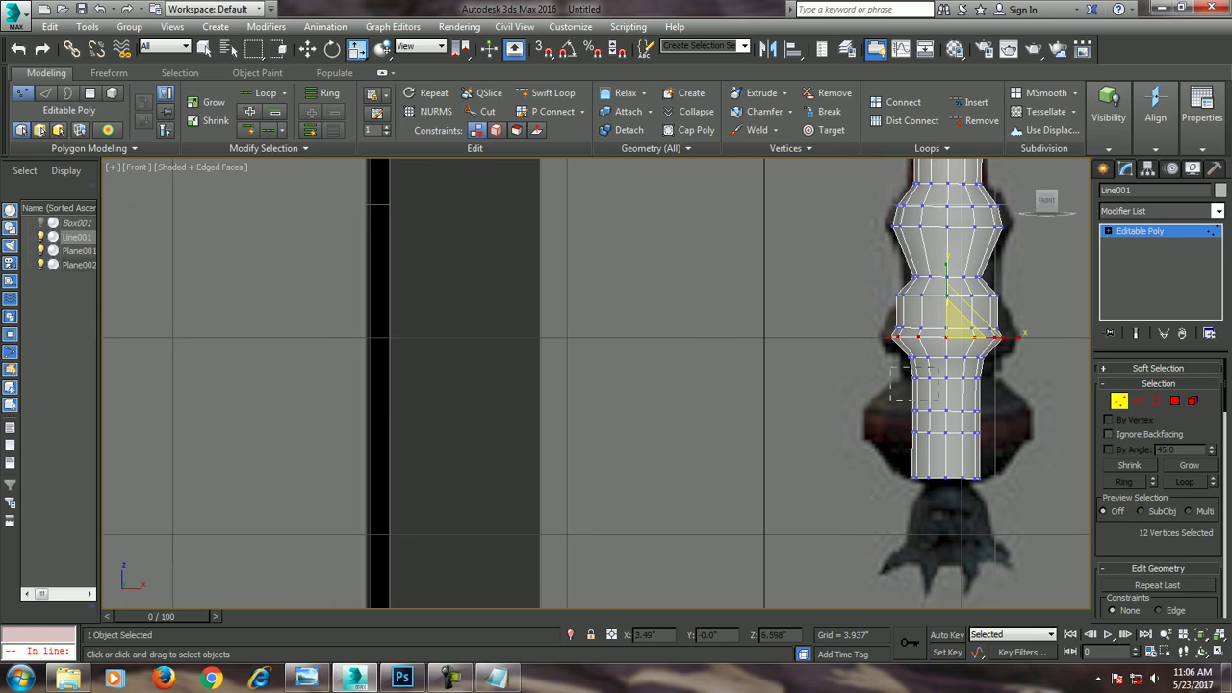
mouse_move(958, 327)
left_mouse_down()
mouse_move(958, 368)
mouse_move(966, 346)
mouse_move(949, 356)
left_mouse_up()
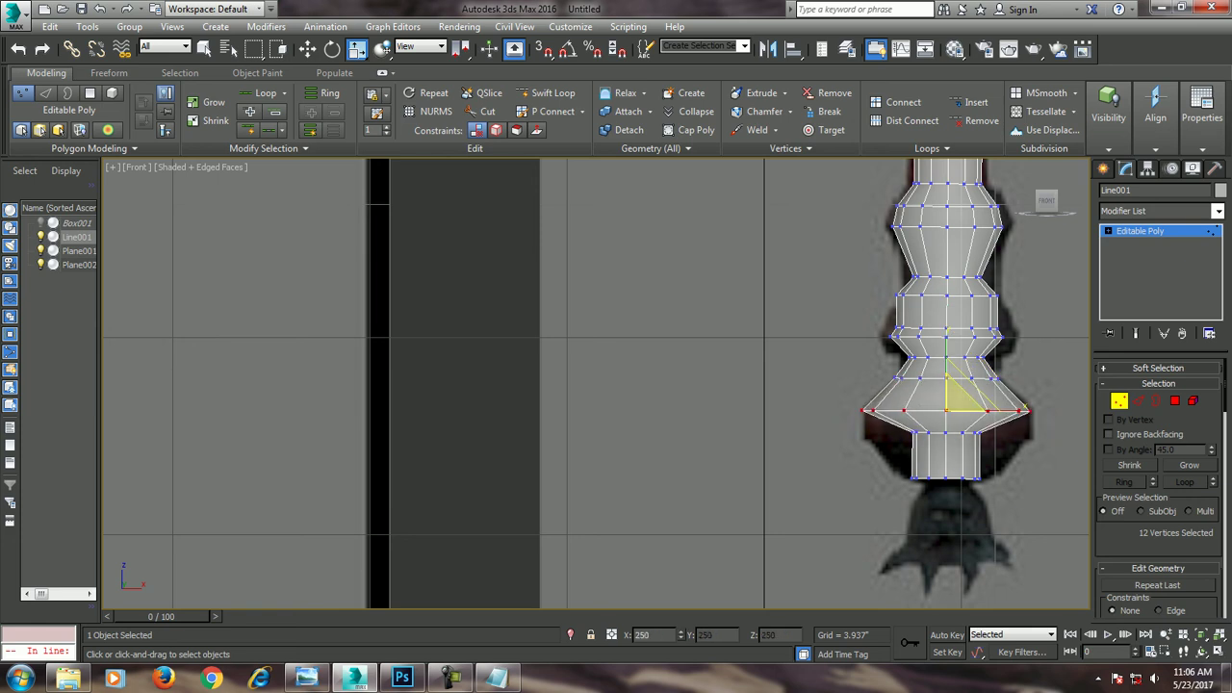
left_click(947, 434)
left_click_drag(963, 424, 963, 390)
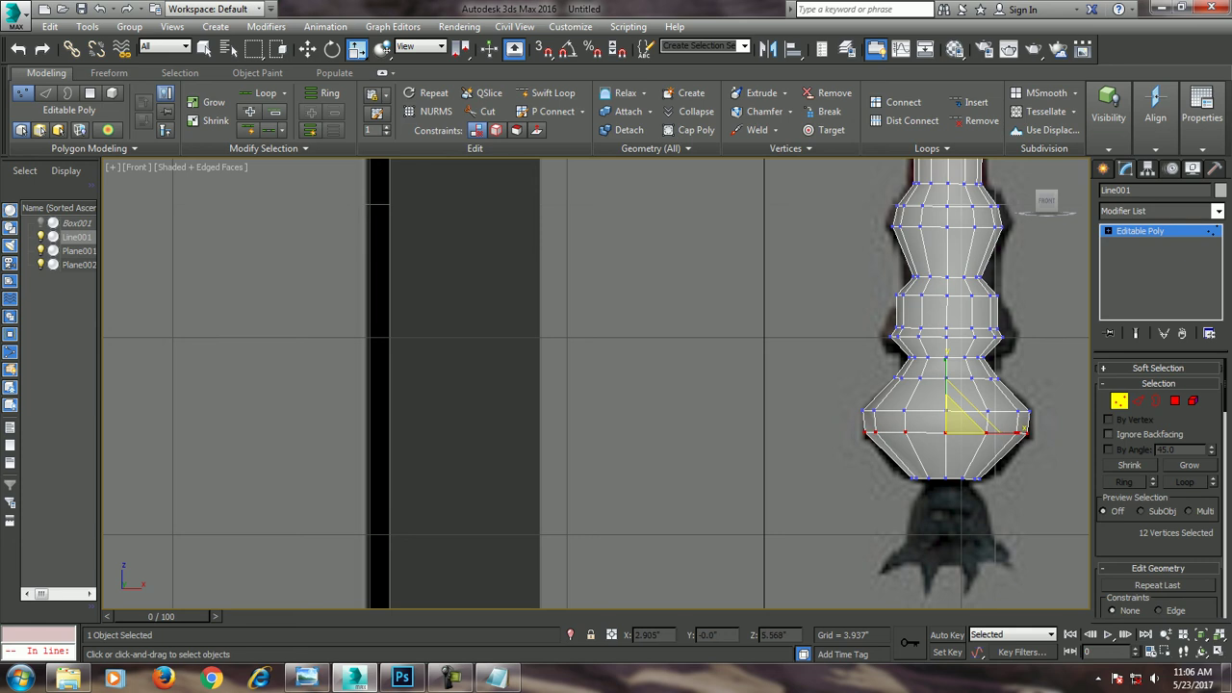
scroll(596, 383, "down", 1)
scroll(596, 383, "down", 3)
scroll(596, 384, "up", 3)
scroll(596, 383, "up", 1)
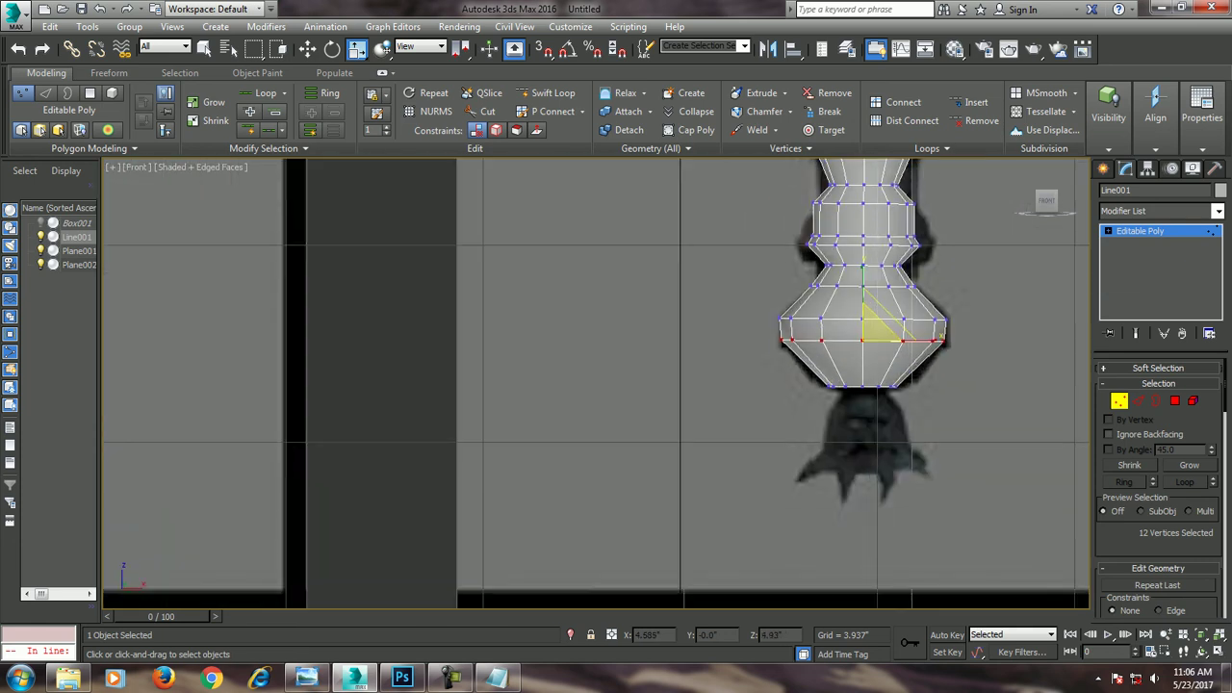
scroll(900, 377, "up", 3)
Extrude the handle's bottom cap face downward by 0.307", then 0.807"
left_click(1174, 401)
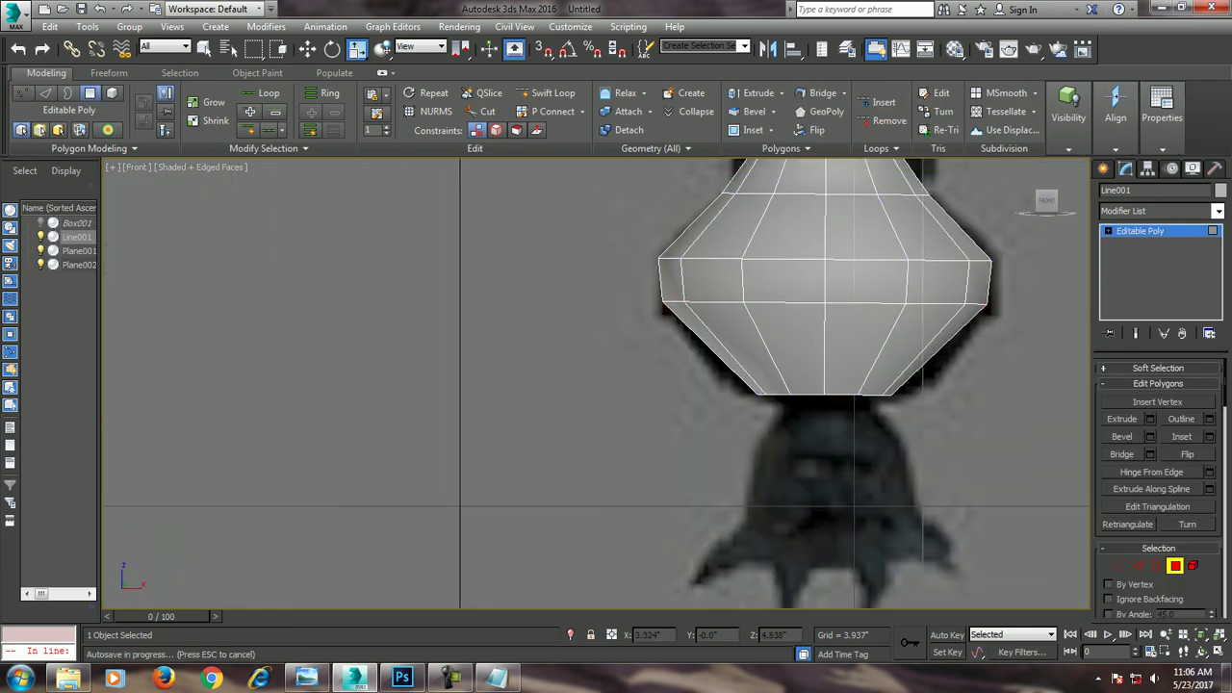
left_click_drag(718, 361, 674, 317)
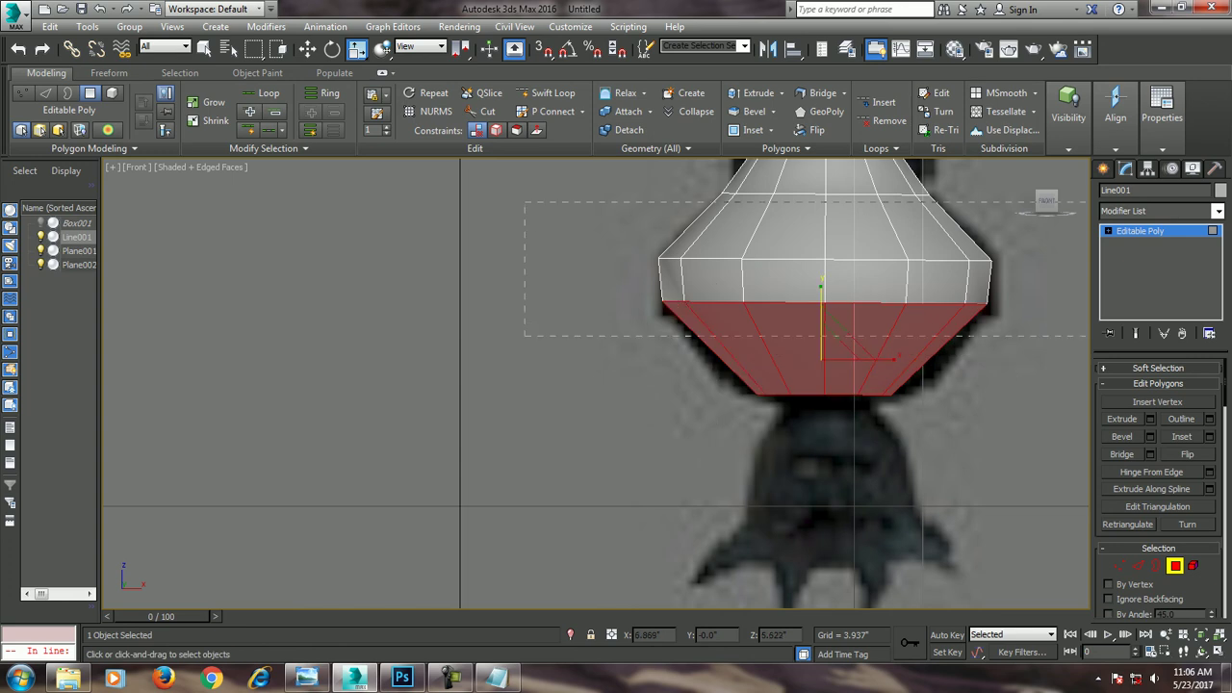
left_click(812, 394)
key("w")
key("shift+e")
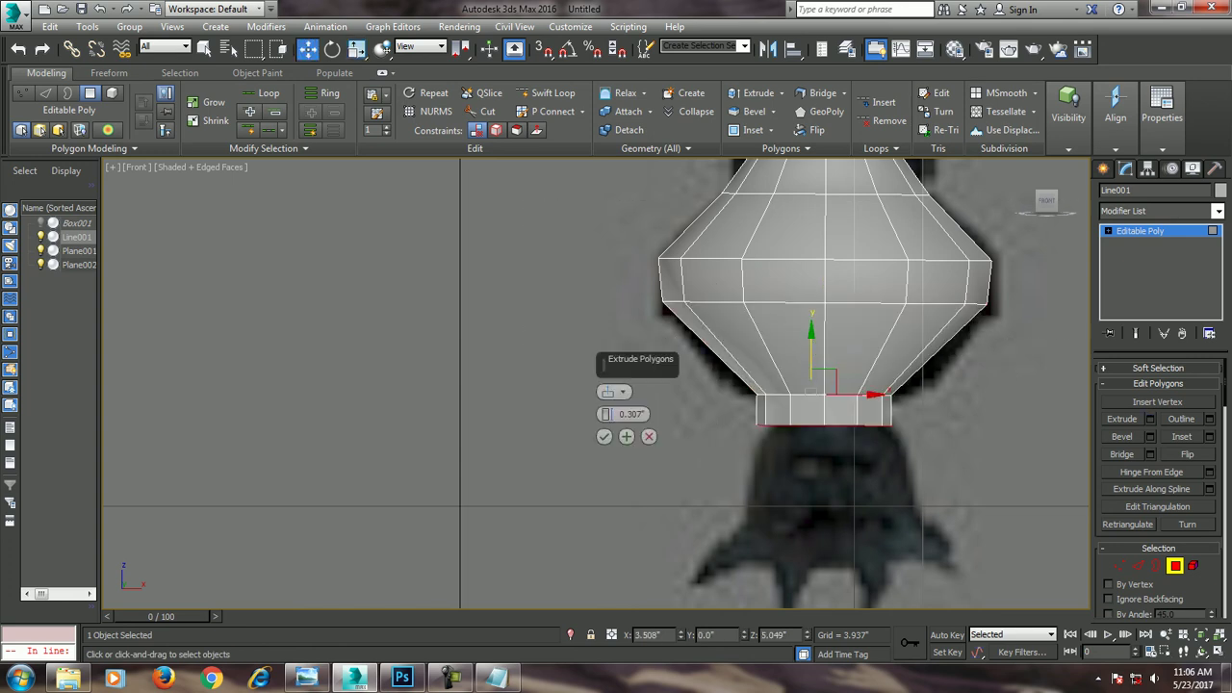
left_click(626, 436)
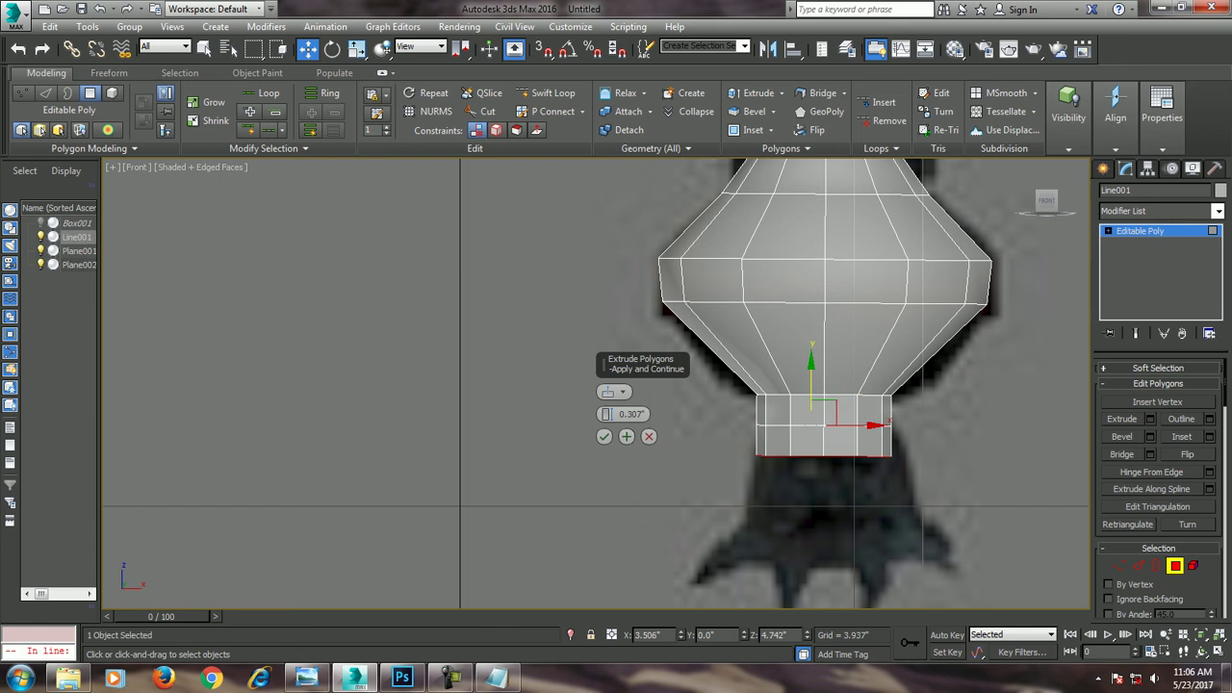
left_click_drag(606, 414, 606, 386)
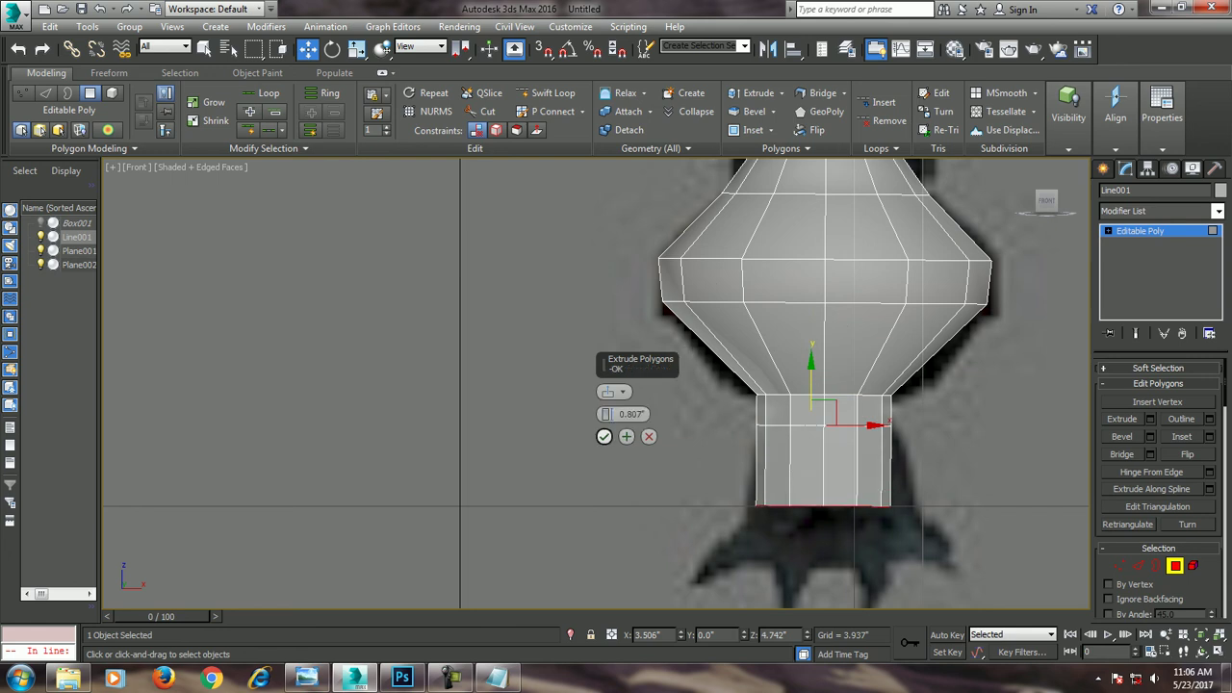
left_click(604, 436)
Scale the extrusion's bottom face to 122% and select the vertex ring above it
key("r")
left_click(806, 466)
left_click(818, 505)
left_click_drag(828, 487, 828, 452)
key("w")
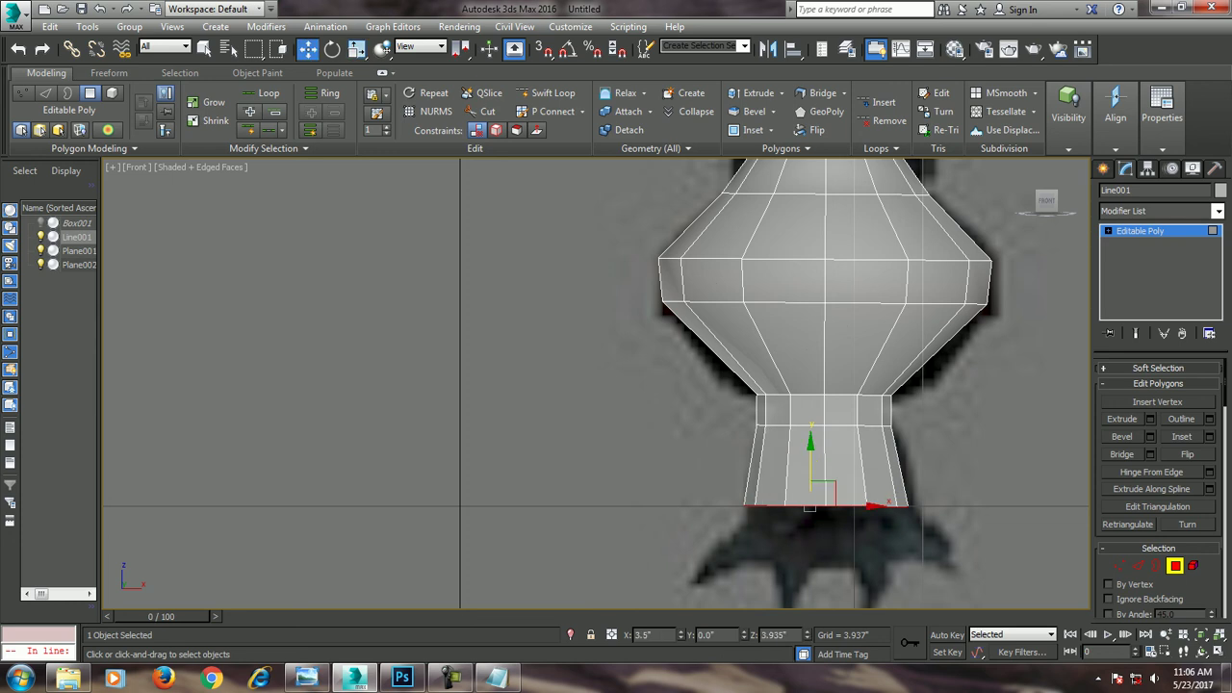
key("1")
left_click_drag(692, 402, 941, 433)
key("r")
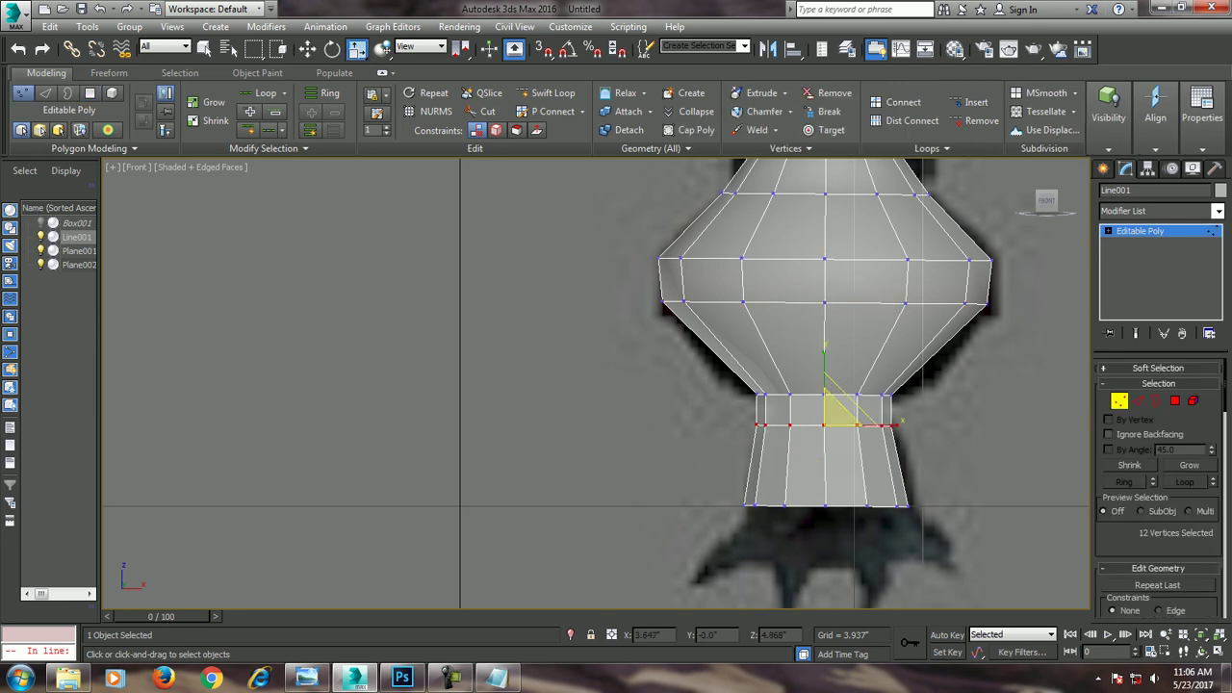
scroll(882, 562, "down", 5)
Adjust the vertices at the handle's bend and bring the handle top into view
scroll(882, 562, "down", 2)
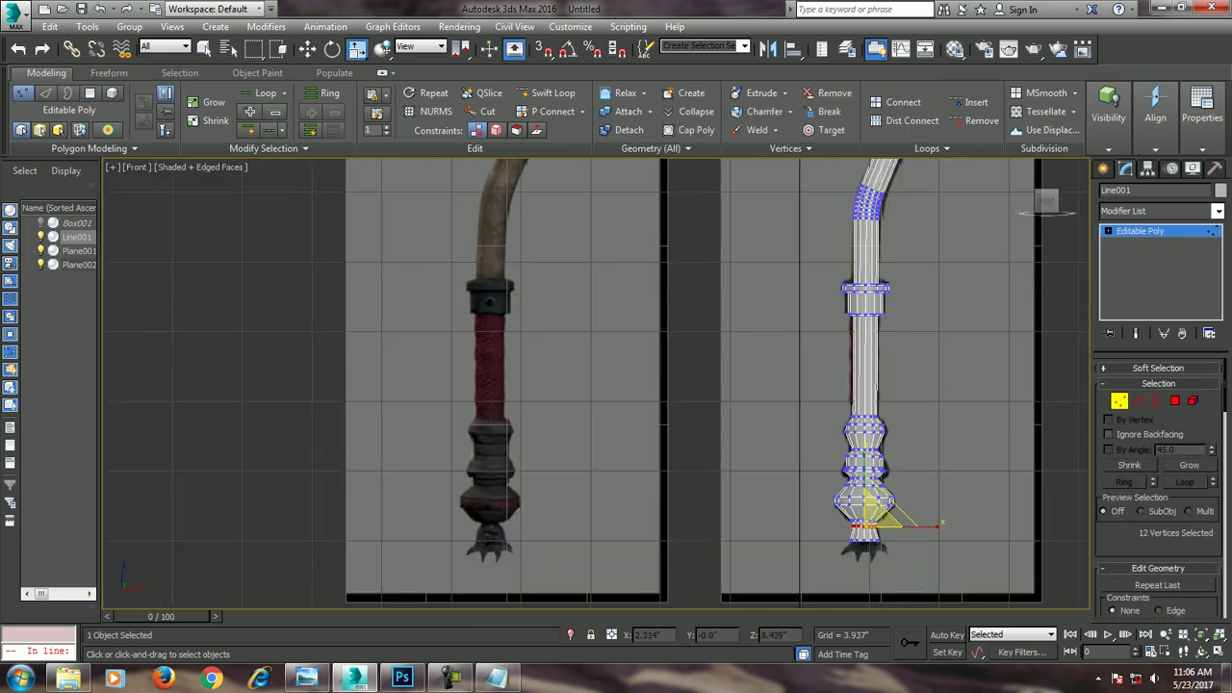
scroll(597, 383, "down", 2)
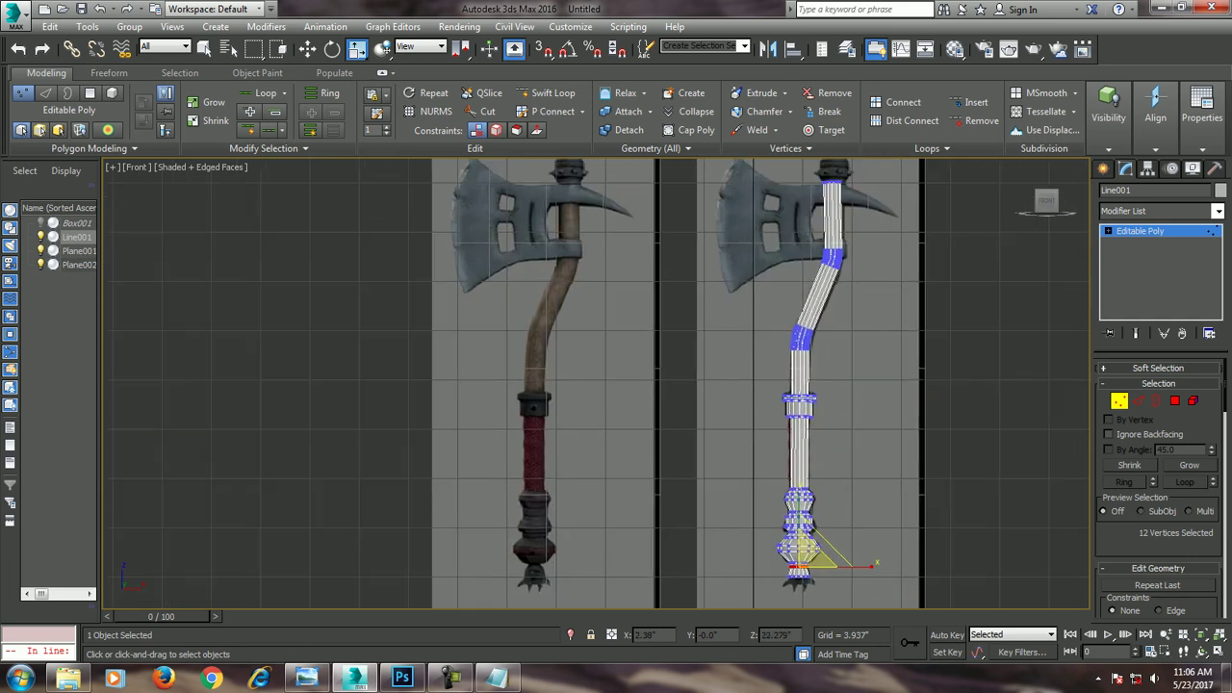
scroll(759, 173, "up", 1)
scroll(758, 173, "up", 3)
scroll(758, 173, "up", 2)
scroll(758, 173, "up", 1)
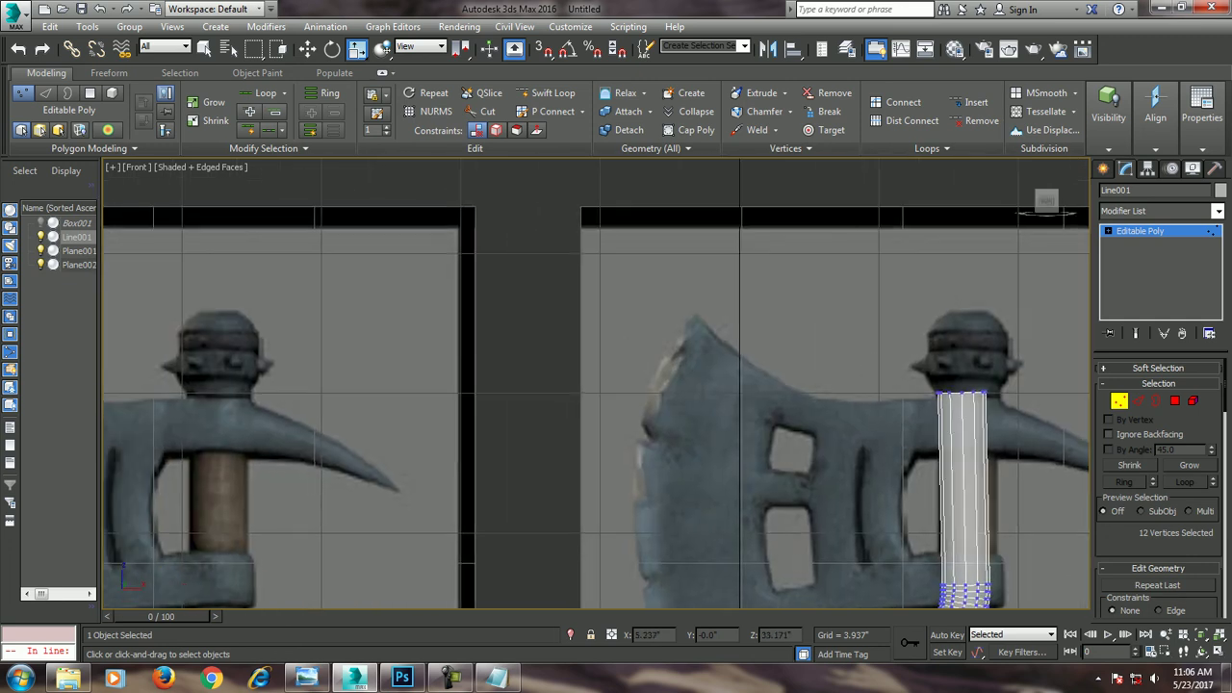
middle_click_drag(1035, 391, 932, 315)
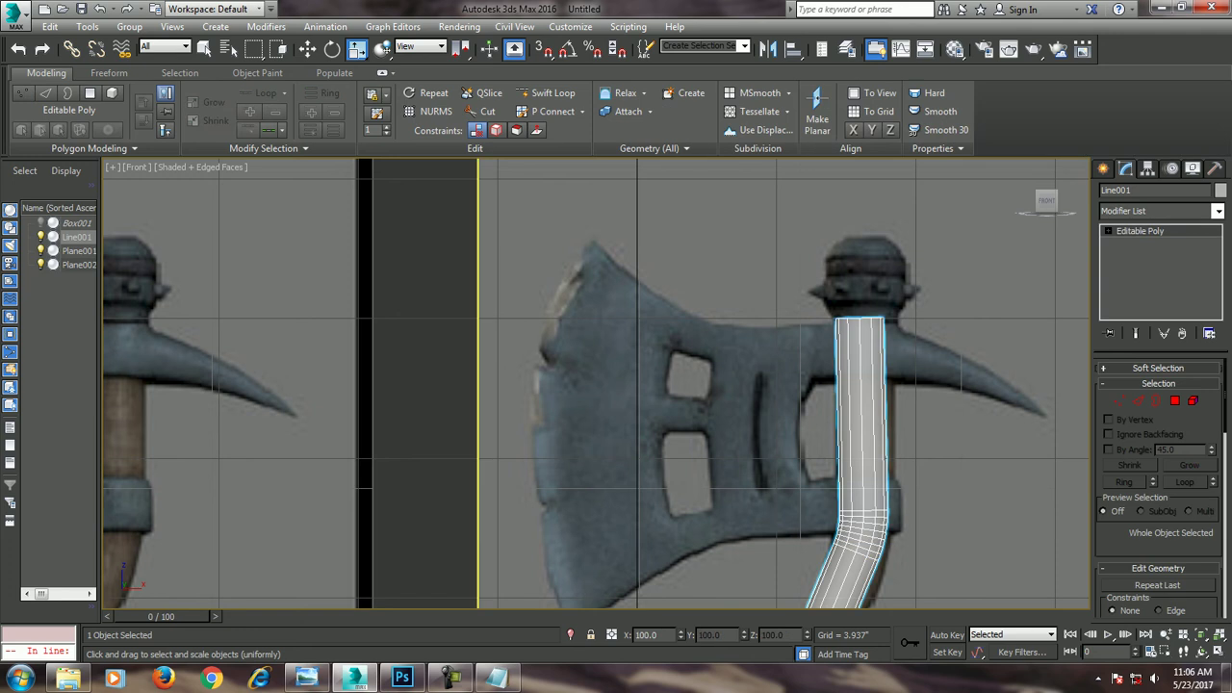
key("w")
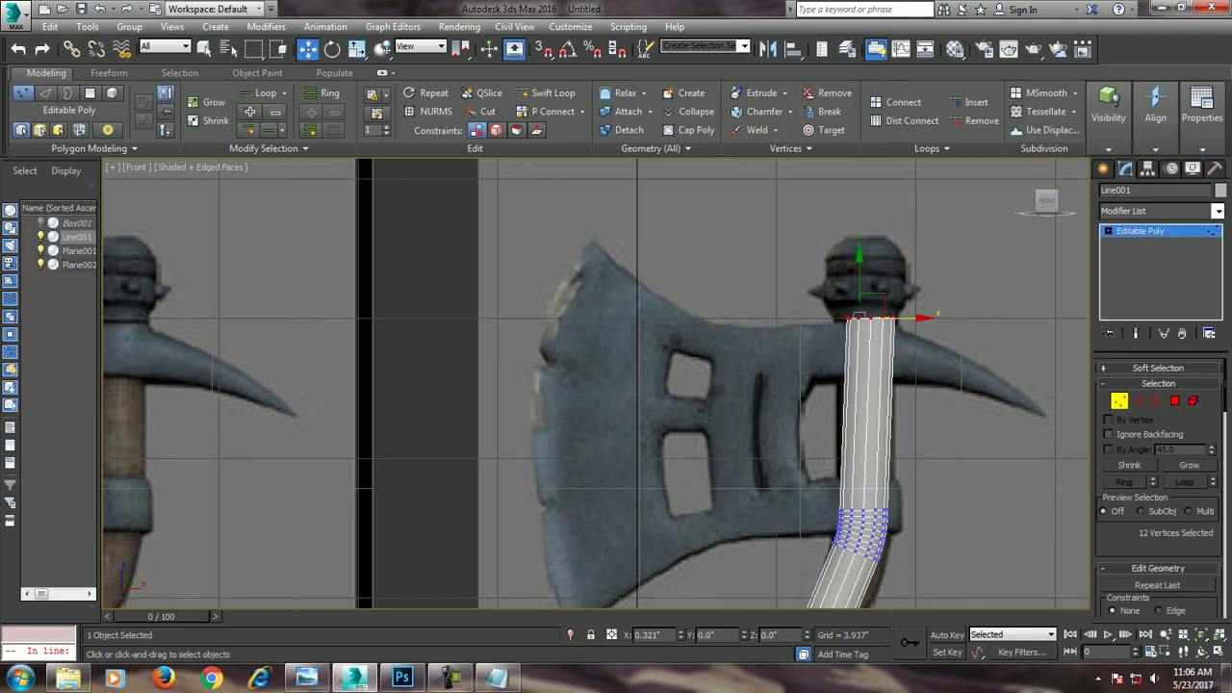
mouse_move(932, 316)
middle_mouse_down()
mouse_move(928, 258)
mouse_move(1021, 335)
middle_mouse_up()
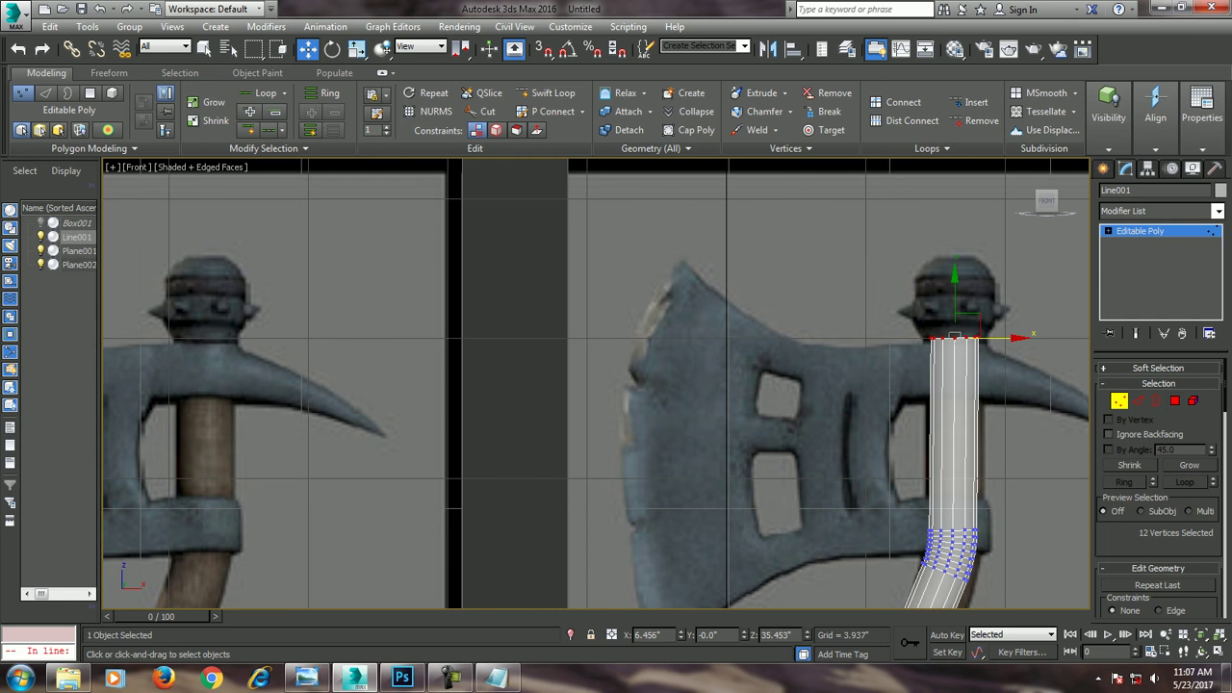
Bevel the handle's top face, then stack 0.72" extrusions on it to form the cap
key("4")
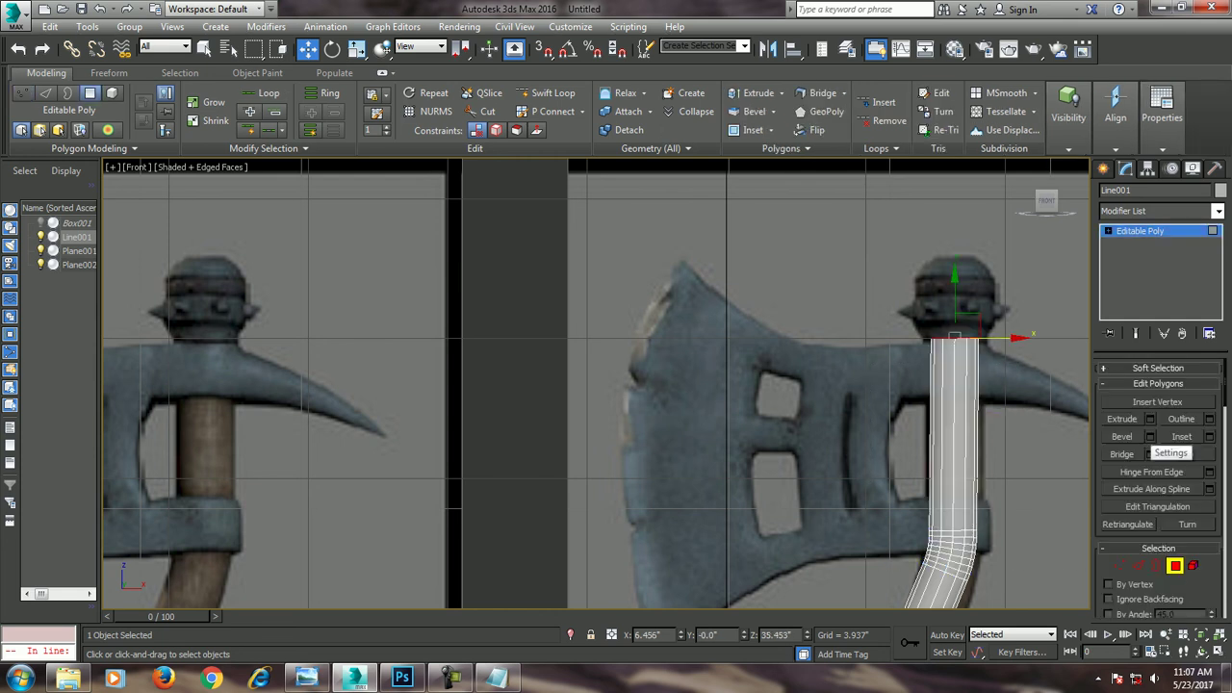
left_click(1150, 436)
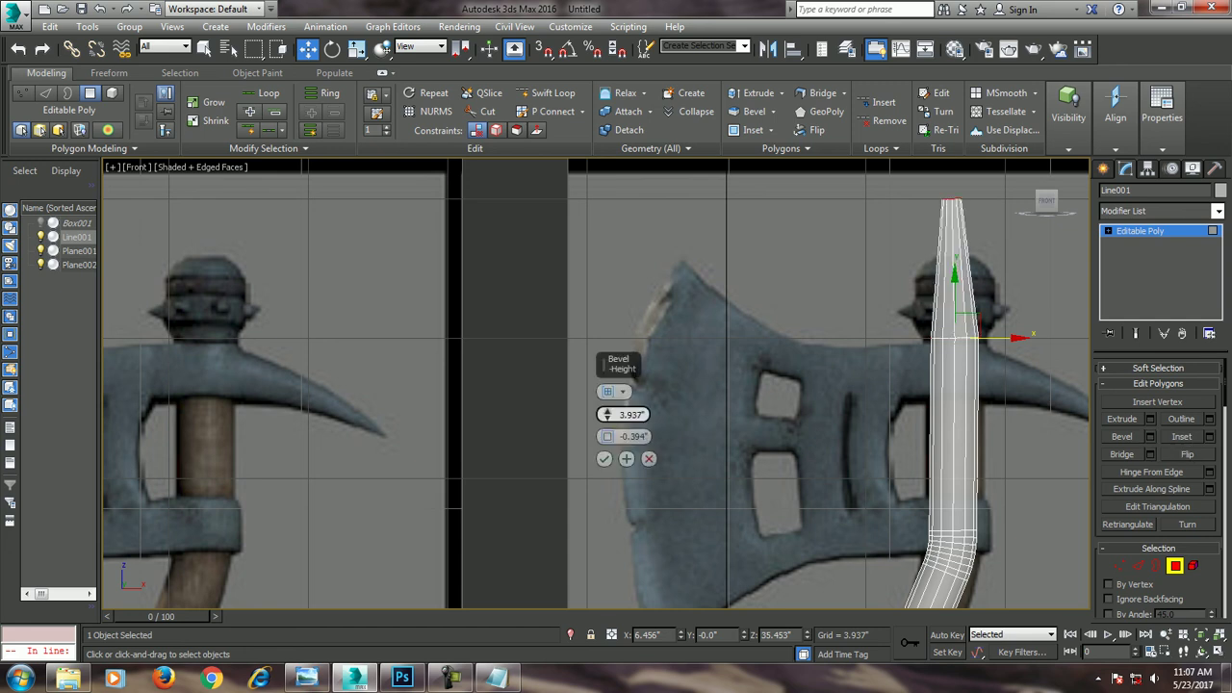
left_click_drag(606, 414, 607, 452)
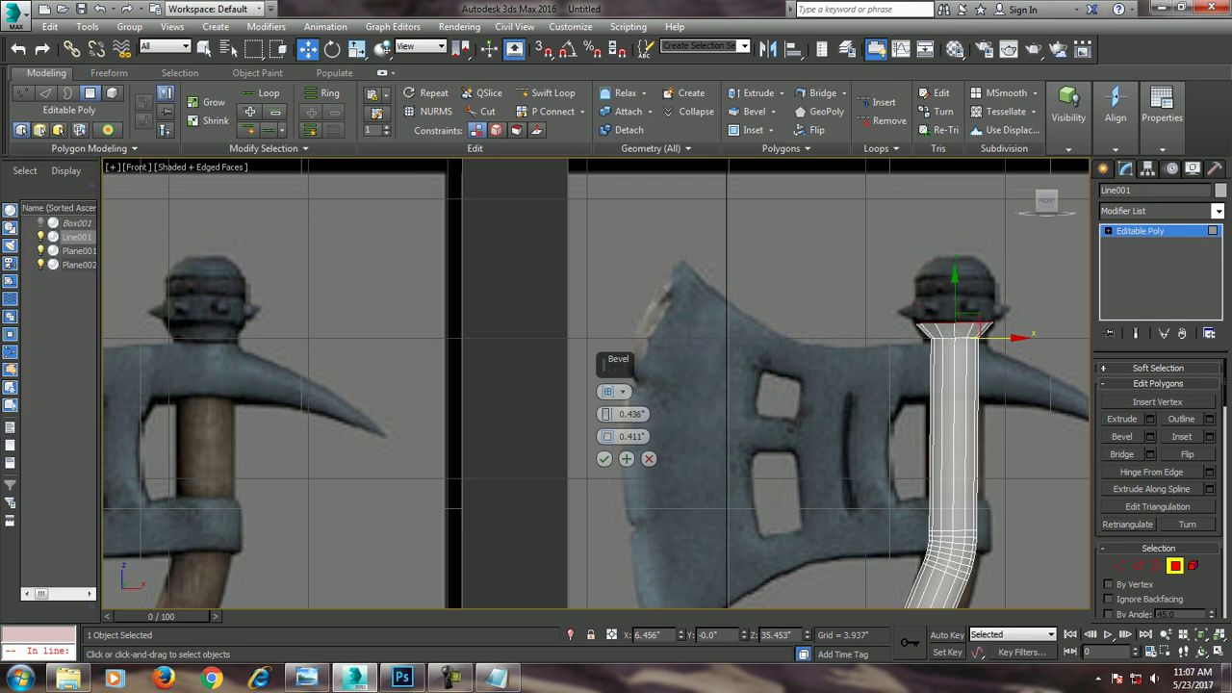
left_click(604, 459)
left_click(1150, 418)
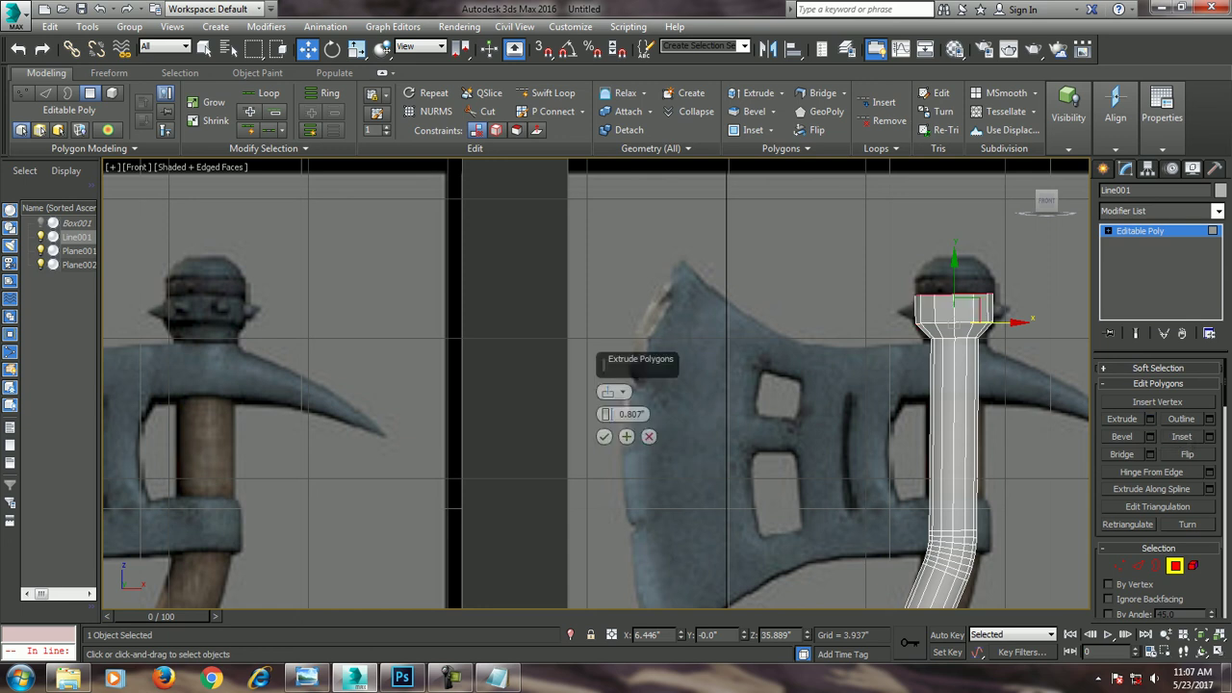
left_click_drag(608, 414, 608, 428)
left_click(626, 436)
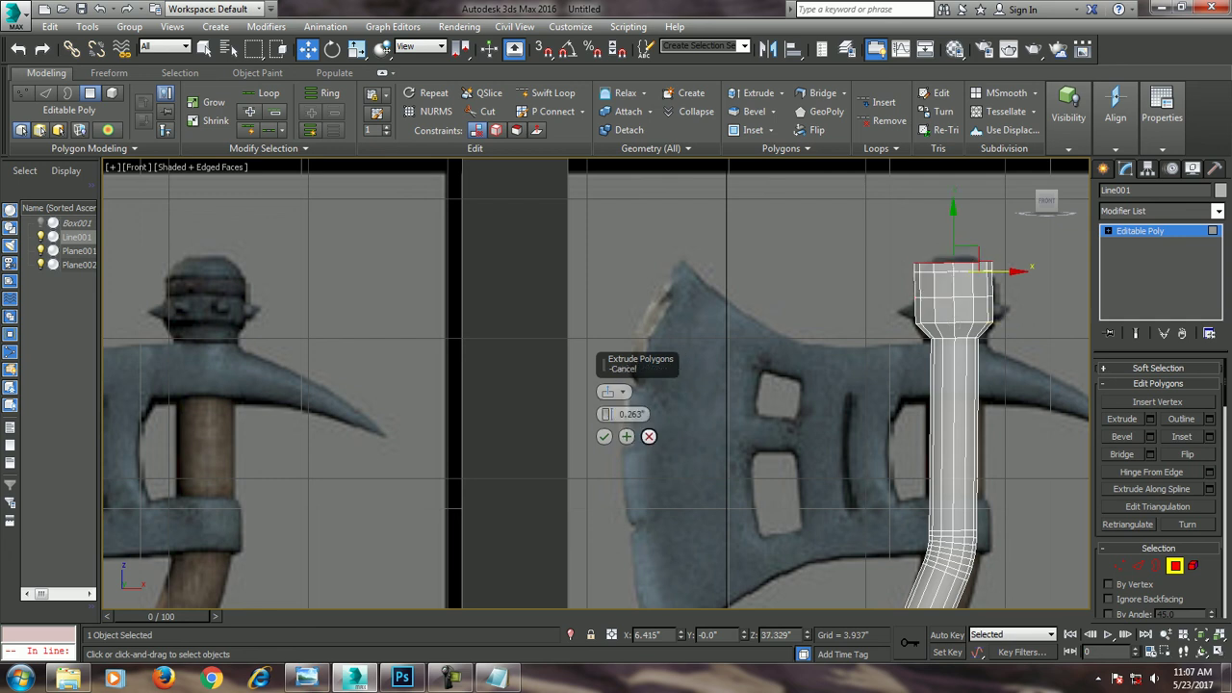
left_click(649, 436)
left_click(649, 436)
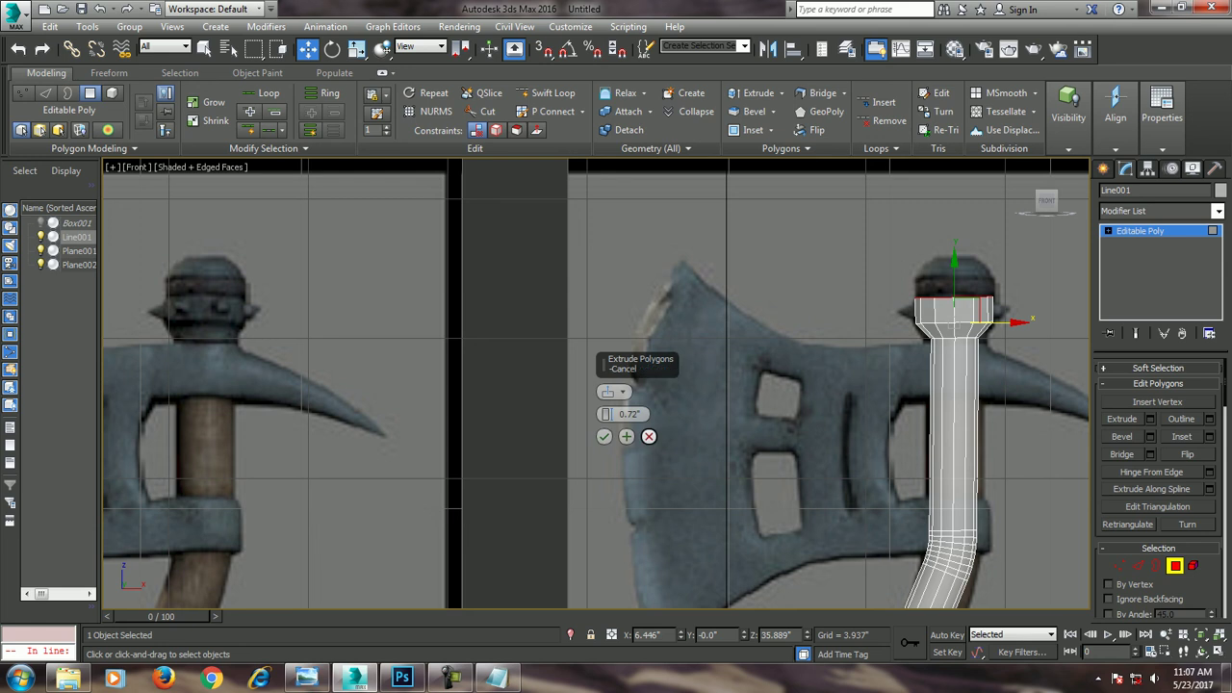
left_click(627, 436)
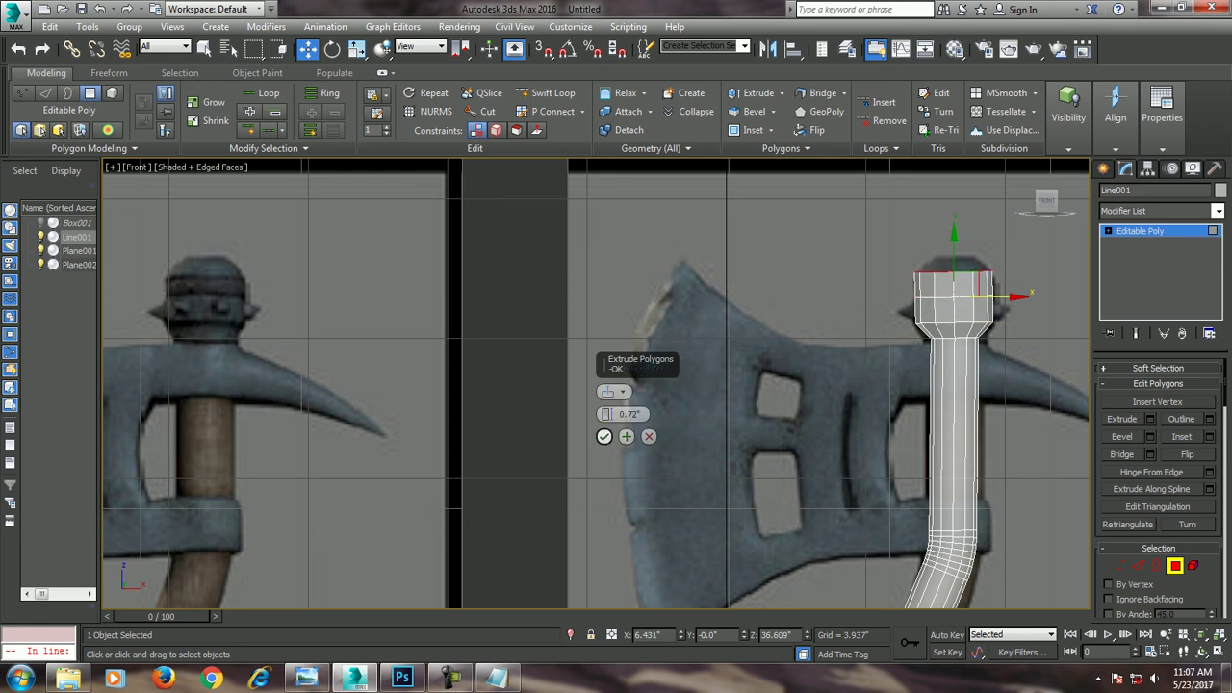
left_click(627, 436)
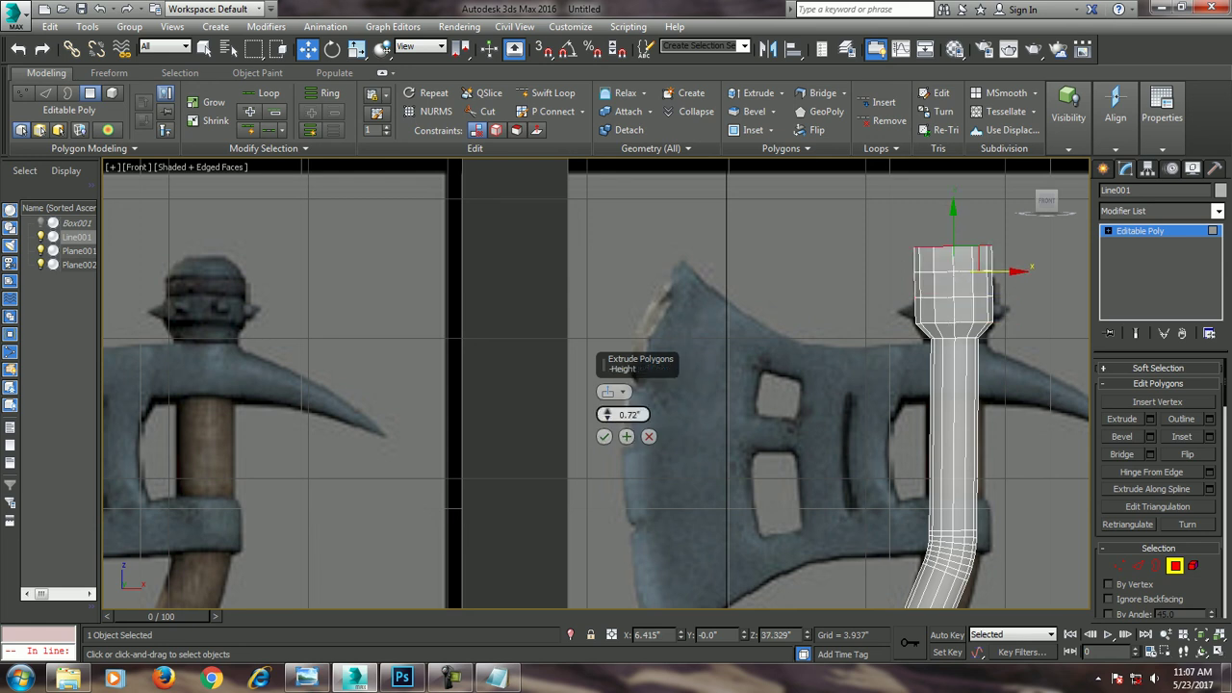
left_click(604, 436)
Extrude the band of faces around the cap outward as a thin protruding ring
key("r")
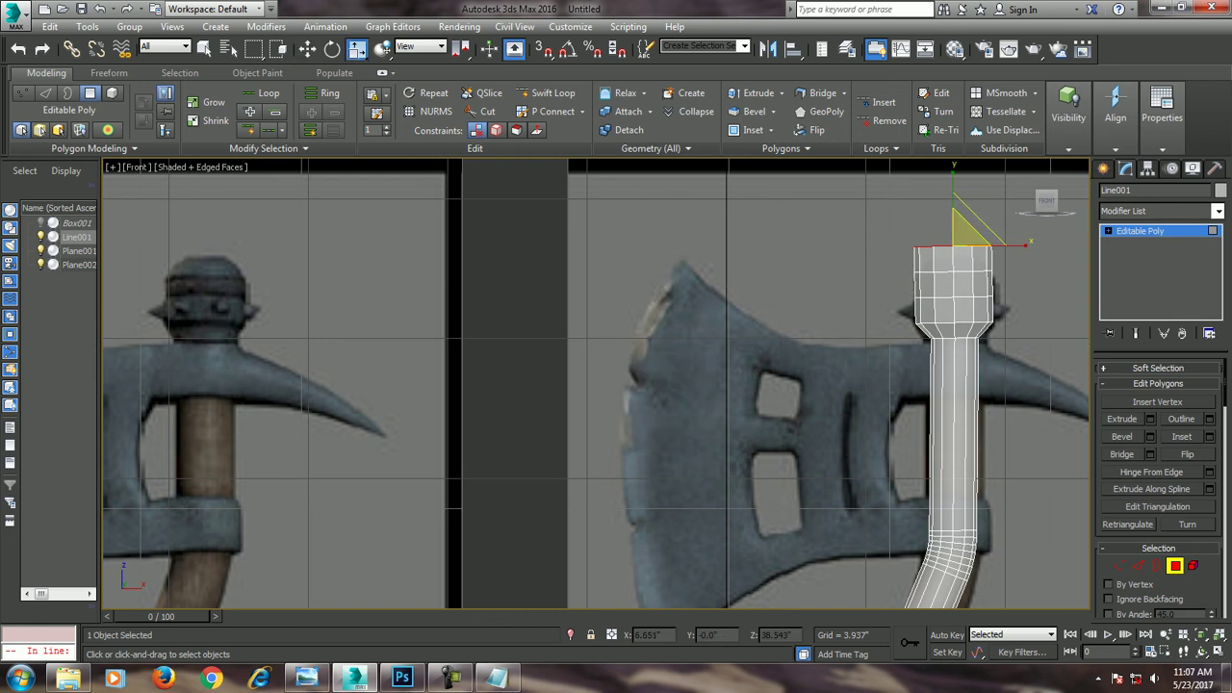
key("w")
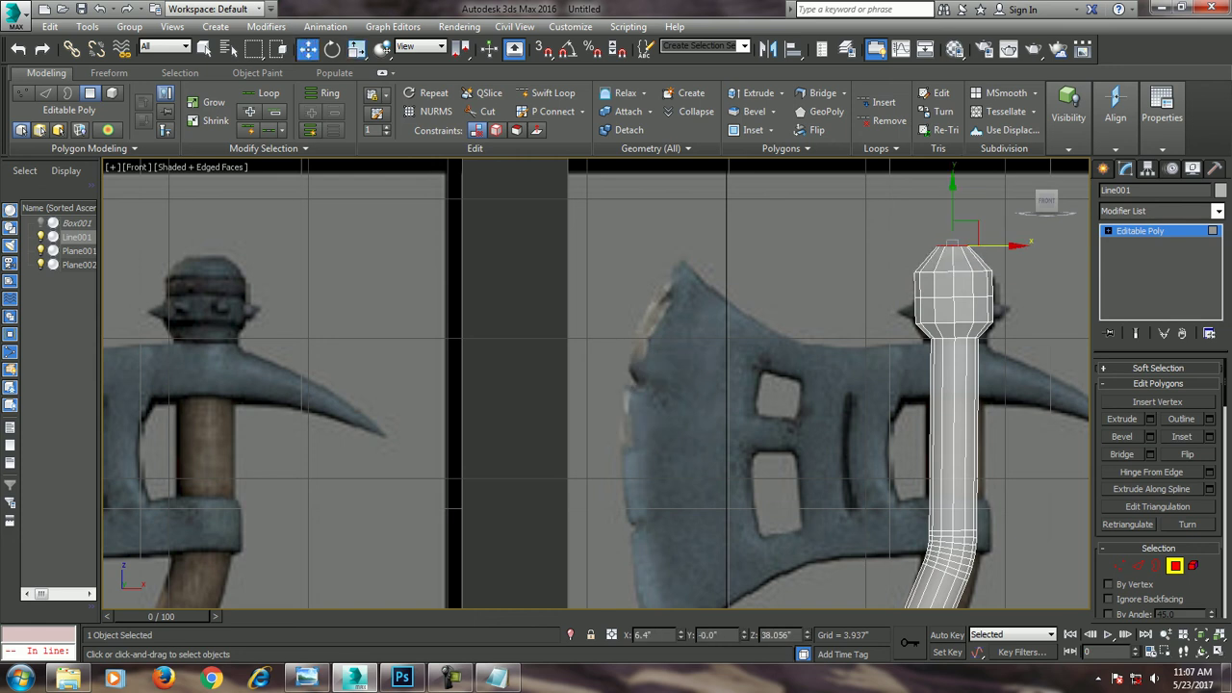
scroll(596, 383, "up", 2)
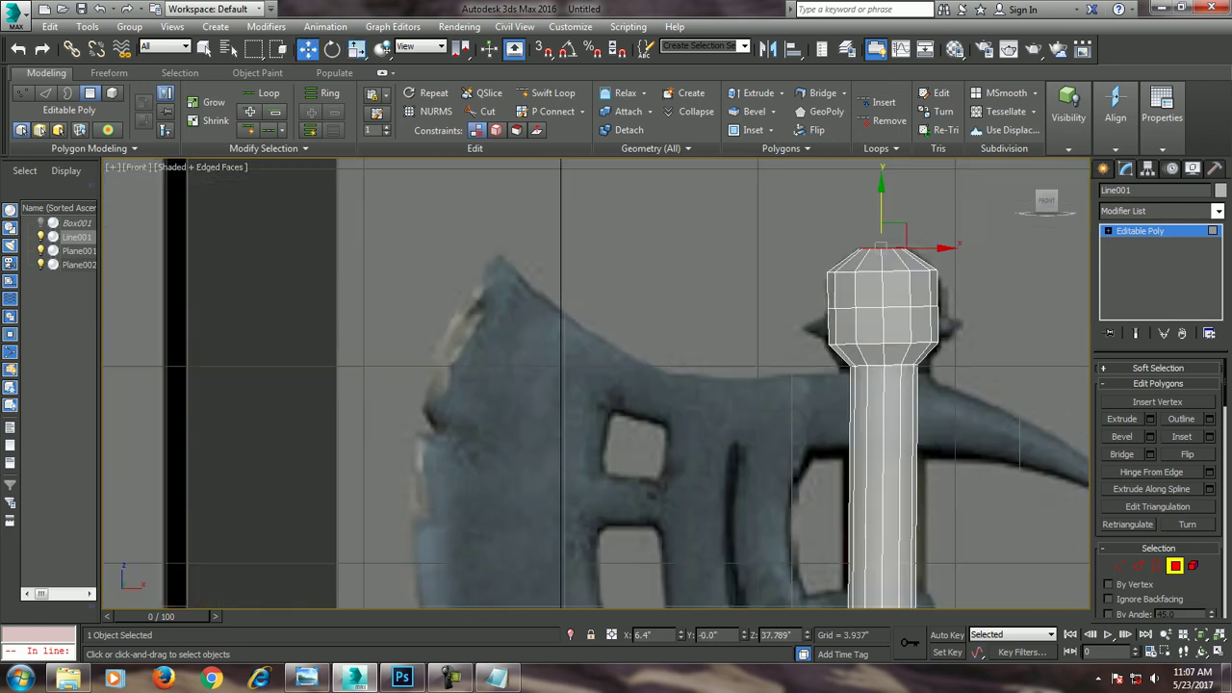
scroll(596, 383, "down", 2)
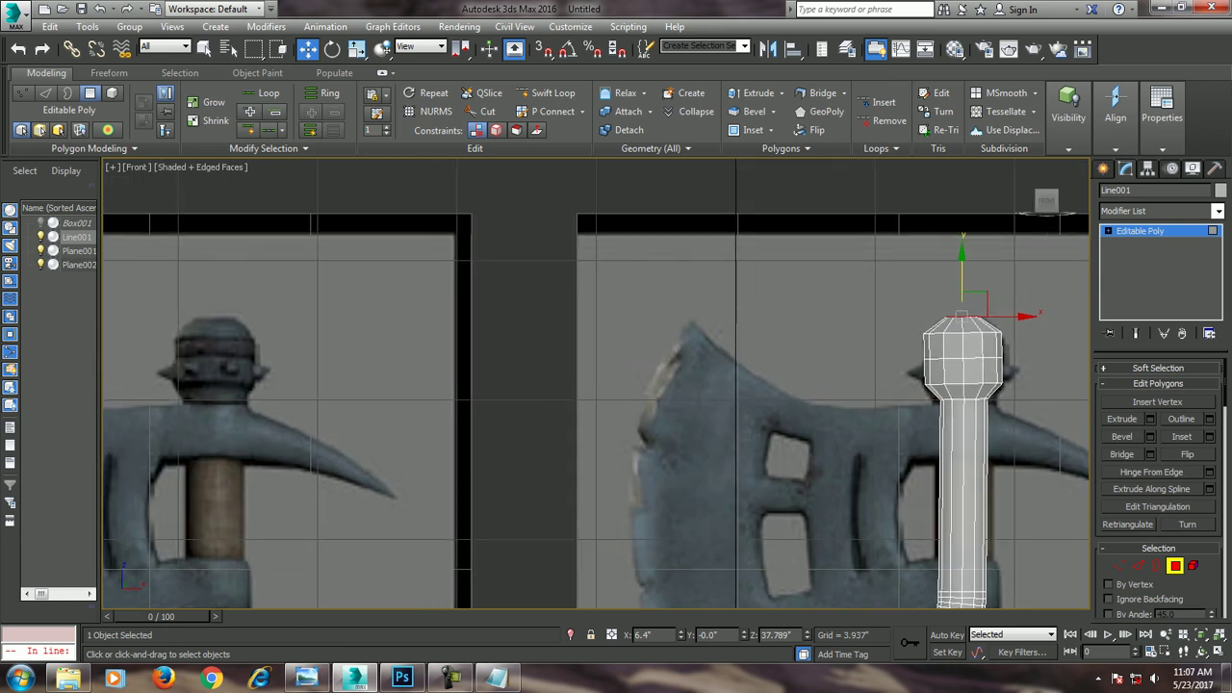
mouse_move(963, 365)
left_mouse_down()
mouse_move(1015, 383)
mouse_move(963, 367)
left_mouse_up()
left_click(1149, 419)
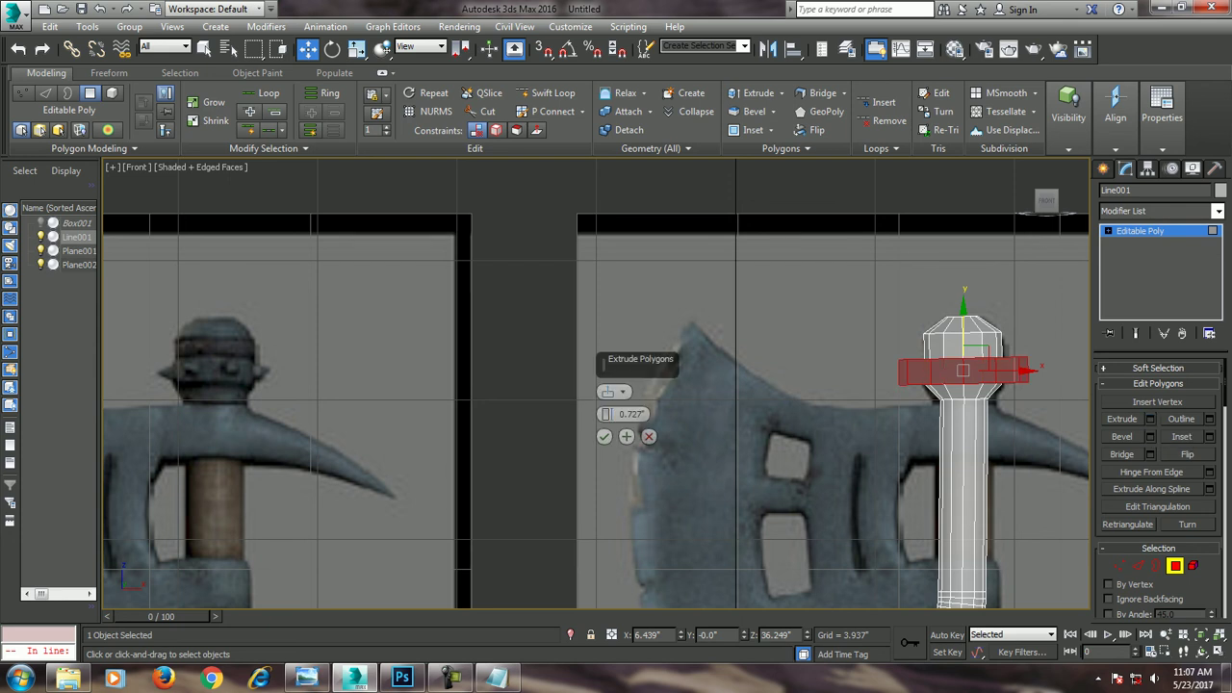
key("alt+w")
key("alt+w")
scroll(866, 434, "down", 5)
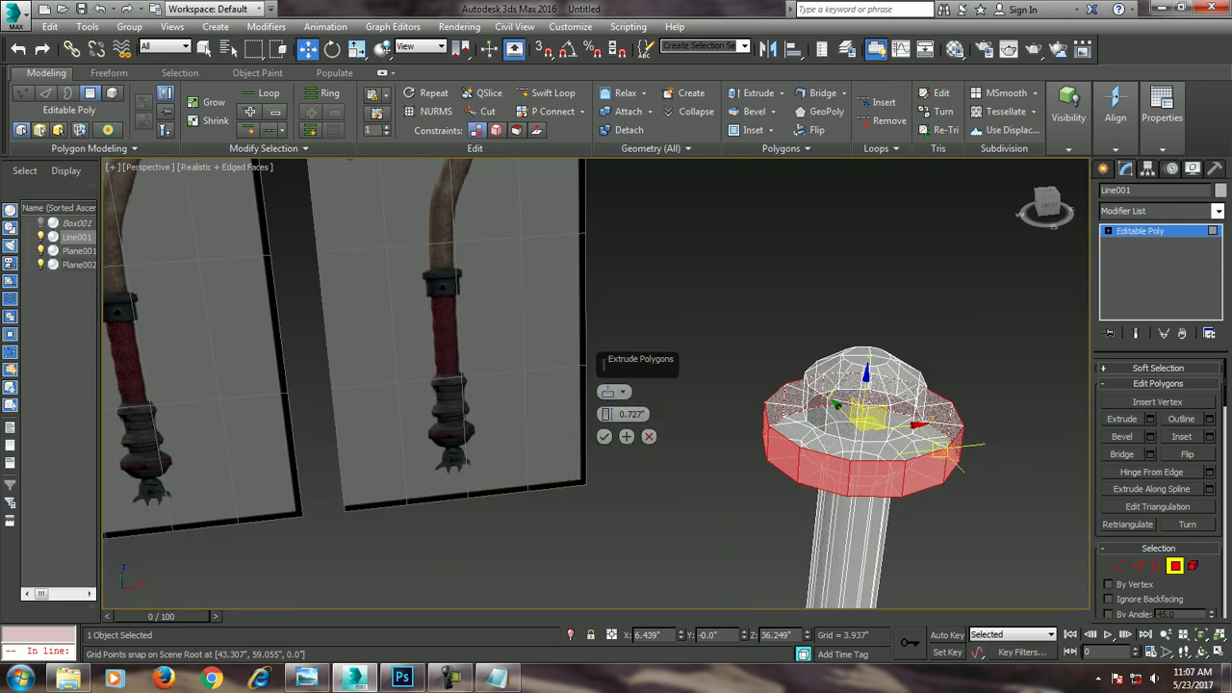
middle_click_drag(866, 434, 838, 429, "alt")
left_click_drag(607, 414, 606, 434)
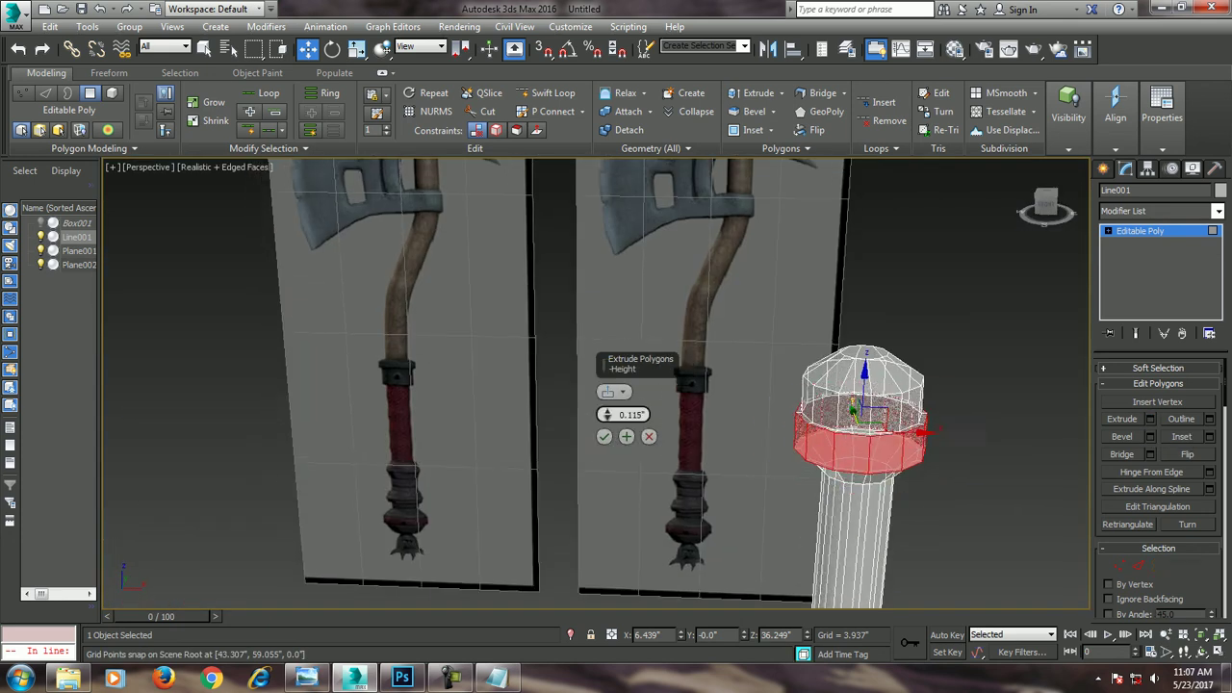
left_click(604, 437)
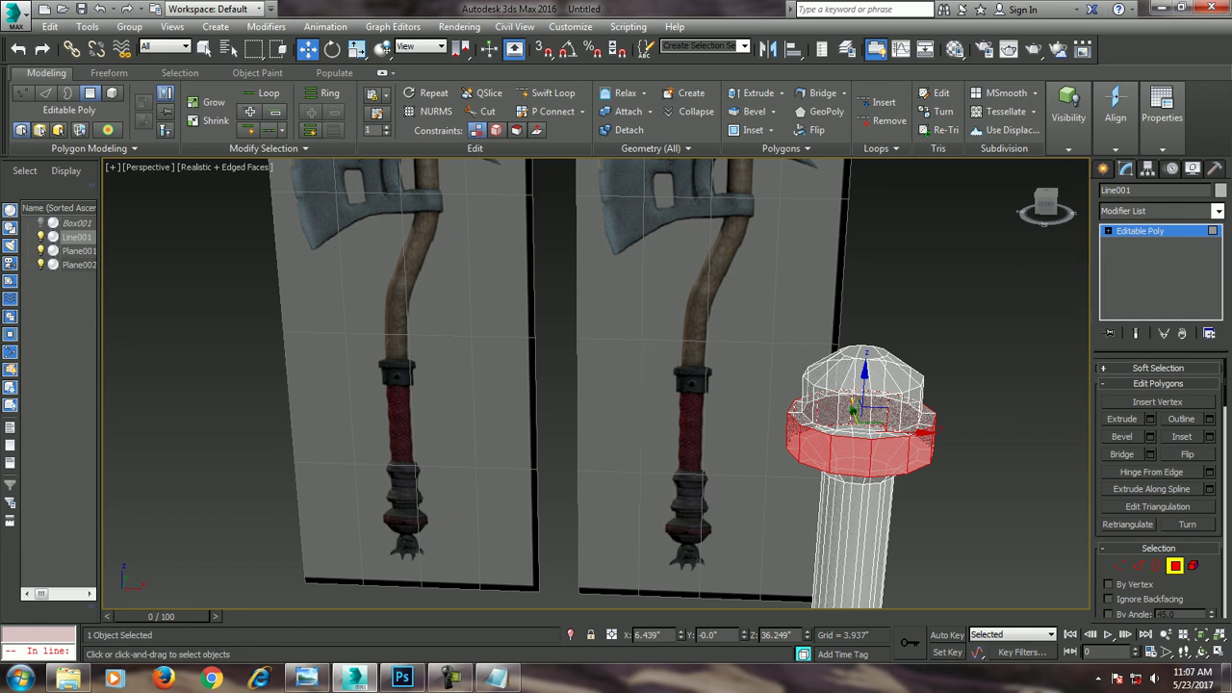
Orbit the Perspective view around the cap, select a ring face, and show solid shading
key("alt+w")
key("alt+w")
key("r")
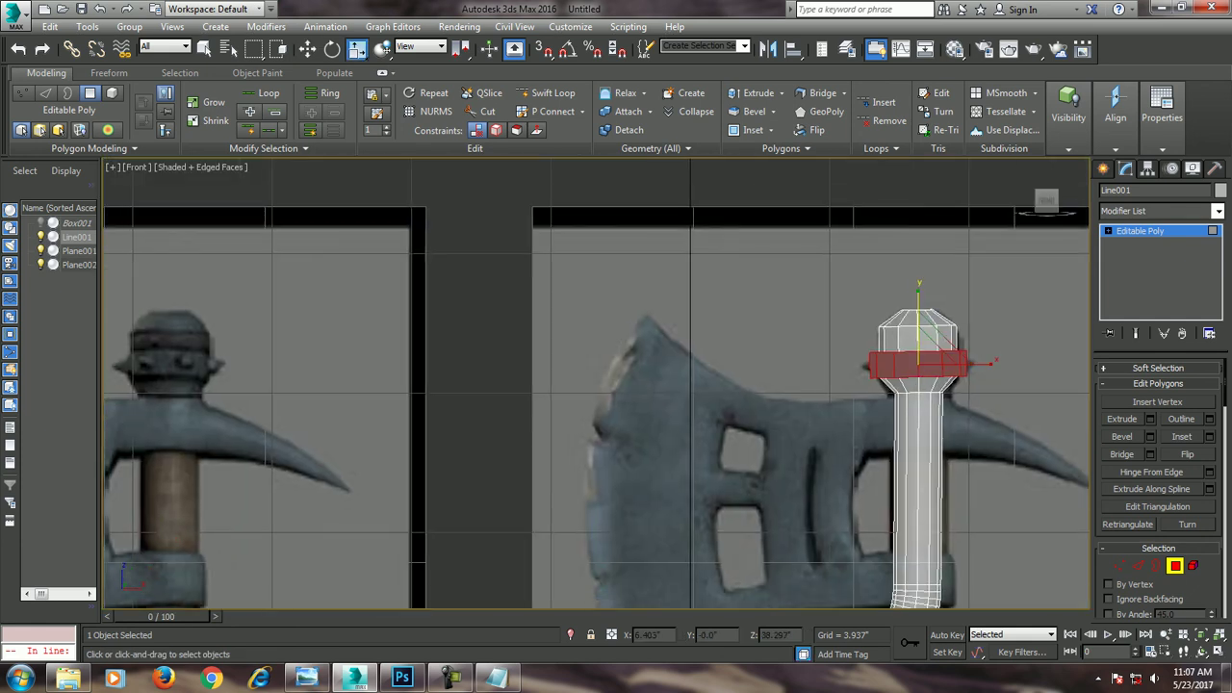
key("w")
key("alt+w")
key("alt+w")
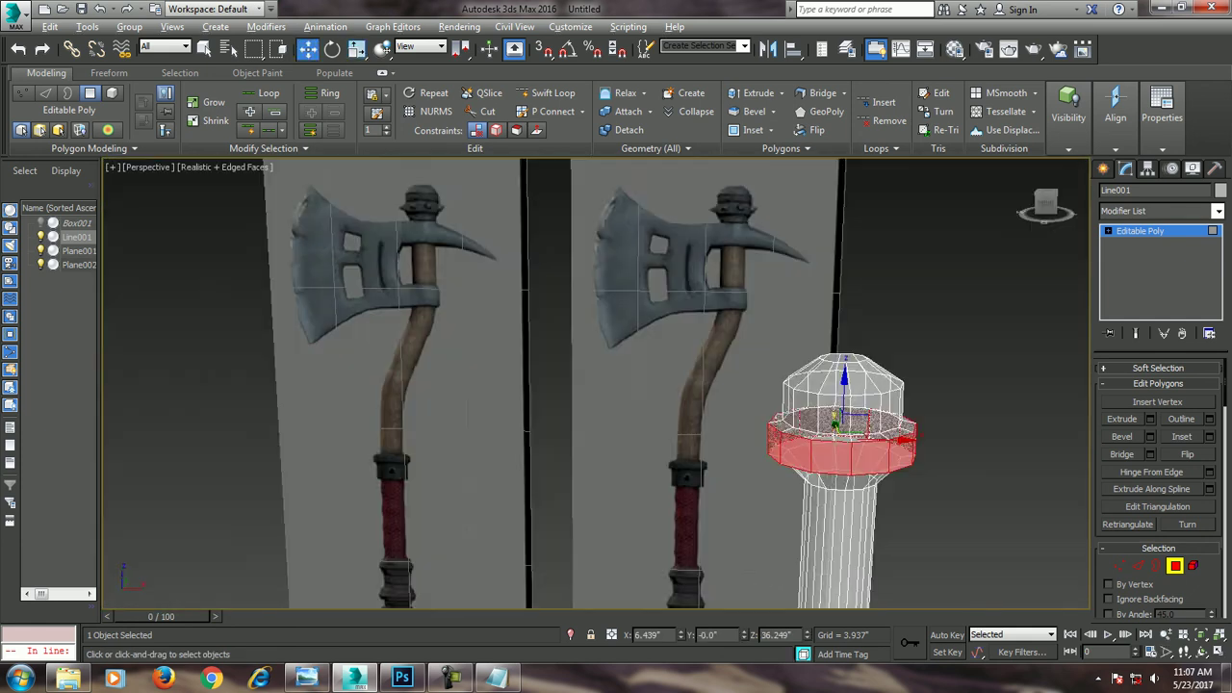
mouse_move(838, 433)
middle_mouse_down("alt")
mouse_move(674, 434)
mouse_move(770, 414)
middle_mouse_up("alt")
left_click(833, 470)
key("alt+x")
mouse_move(833, 470)
middle_mouse_down("alt")
mouse_move(732, 453)
mouse_move(462, 443)
mouse_move(453, 414)
middle_mouse_up("alt")
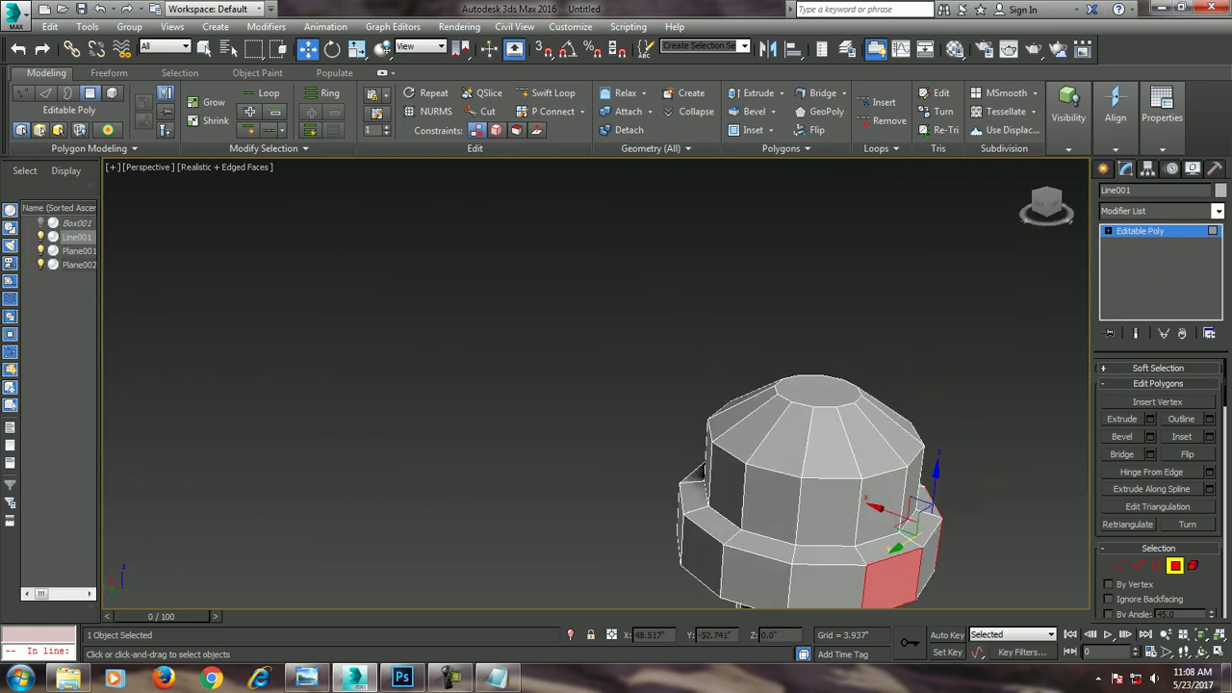
Bevel alternating ring faces 0.436" with a -0.251" outline into tapered lugs
left_click(761, 578, "ctrl")
middle_click_drag(761, 578, 712, 588, "alt")
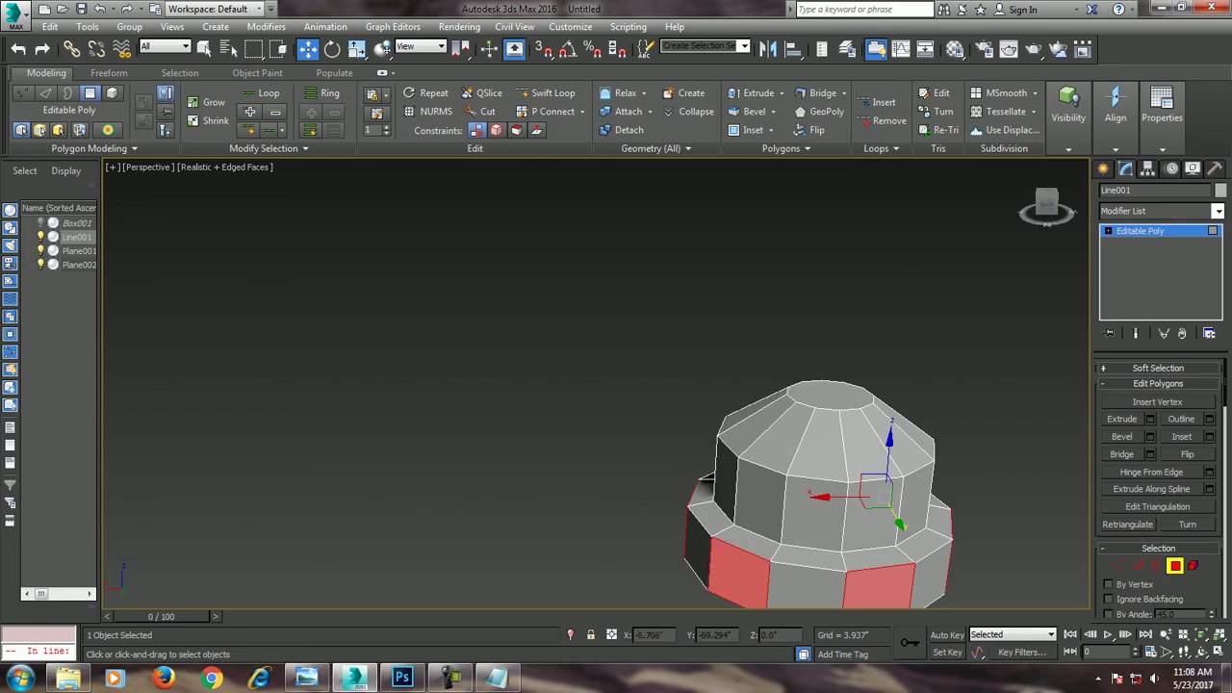
scroll(771, 500, "down", 3)
middle_click_drag(770, 500, 789, 462)
scroll(674, 434, "up", 3)
middle_click_drag(674, 433, 664, 434, "alt")
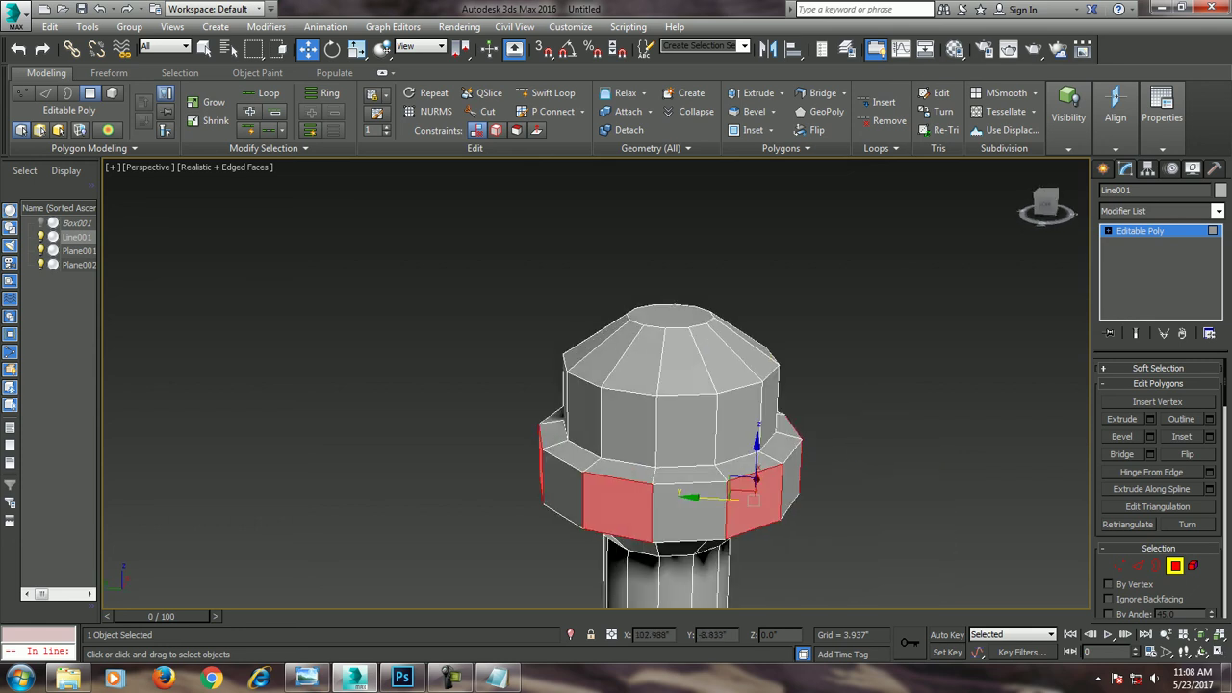
left_click(1150, 437)
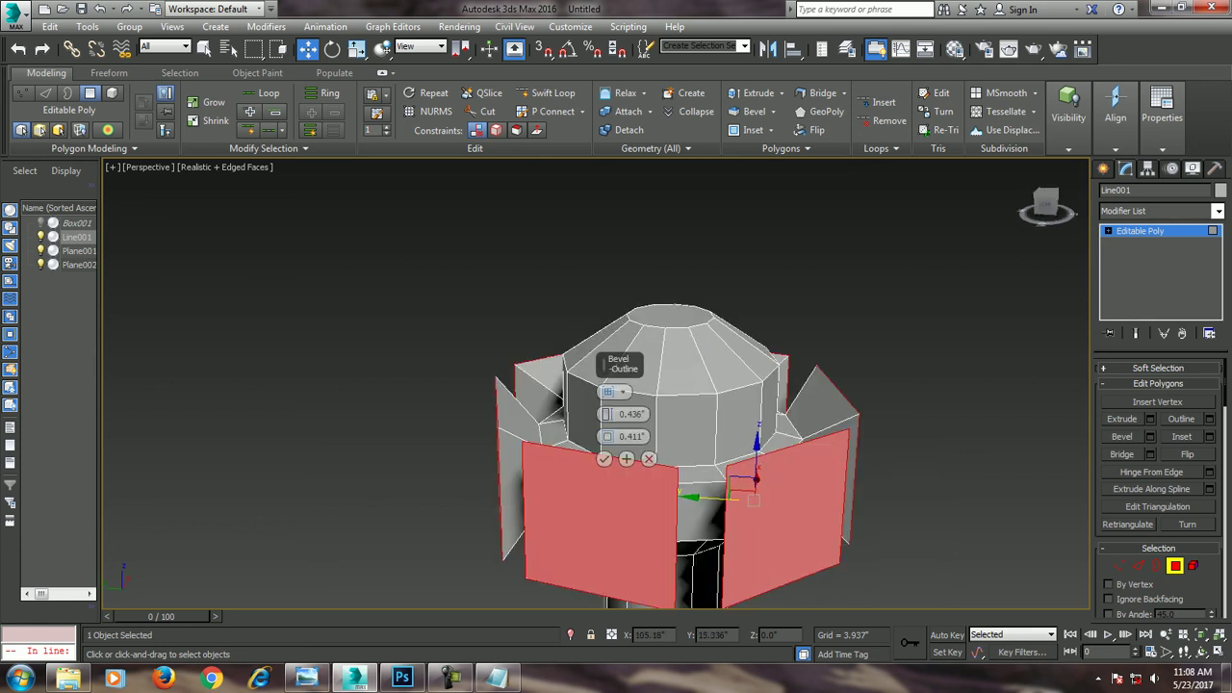
left_click_drag(607, 437, 606, 500)
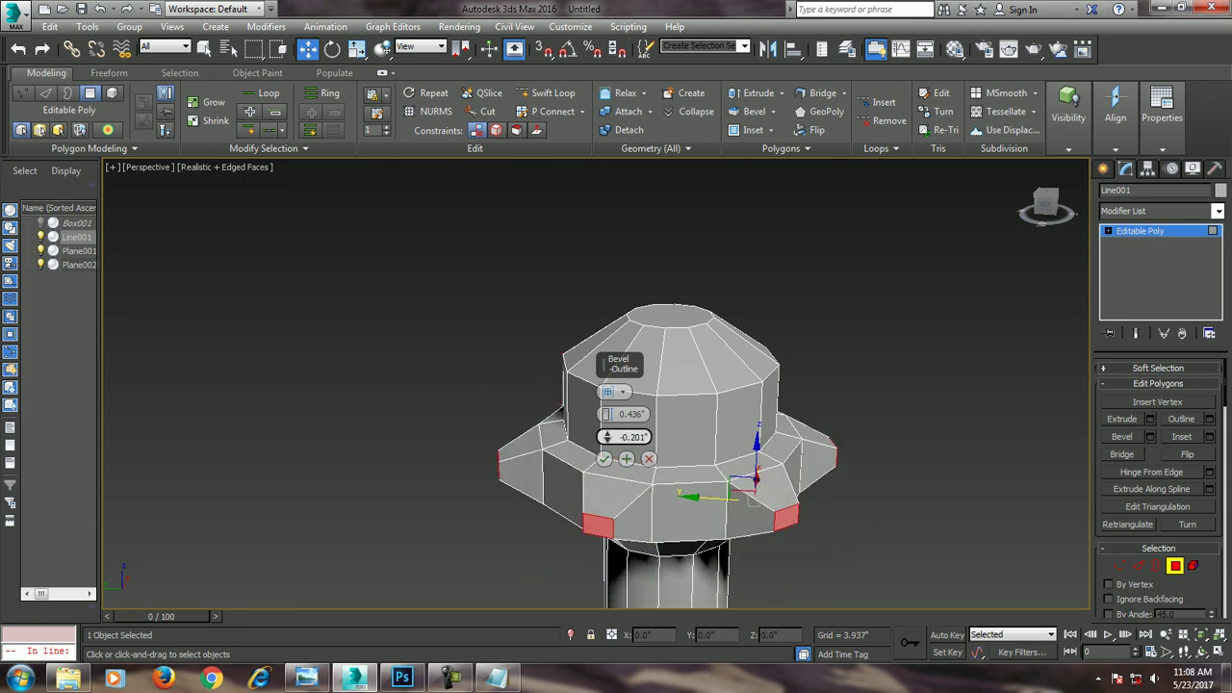
left_click(603, 458)
scroll(603, 458, "down", 5)
key("alt+w")
Extrude the handle's bottom cap face a further 0.445" downward
key("alt+w")
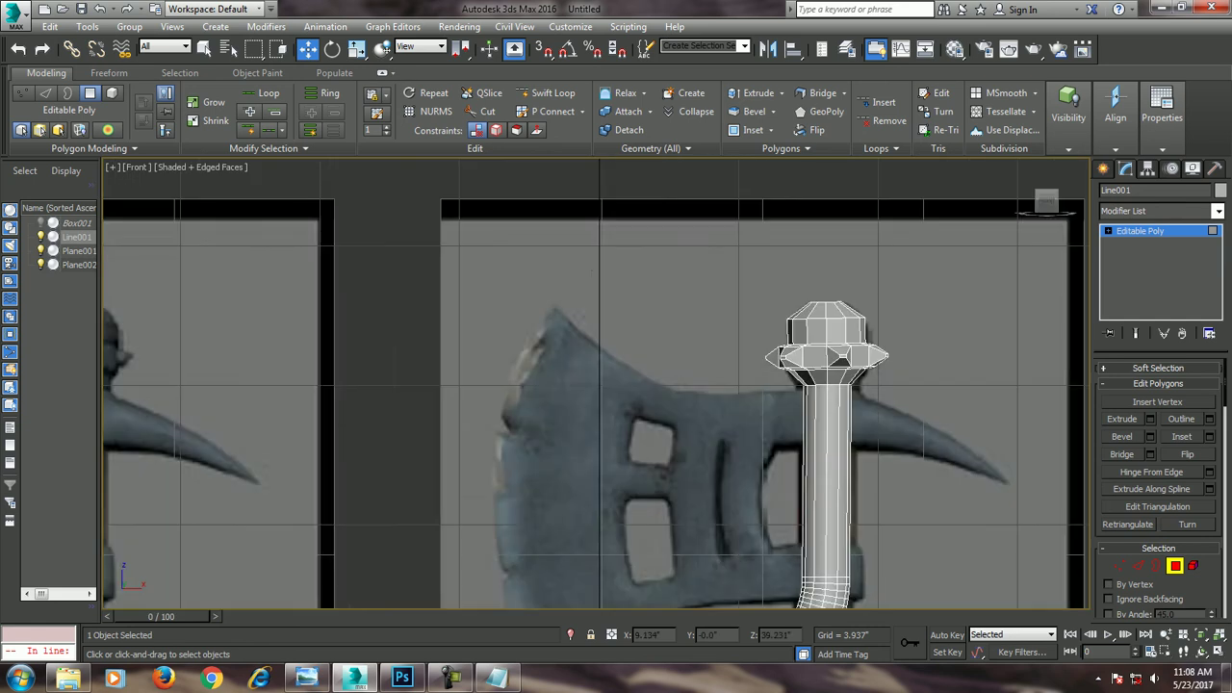
scroll(915, 318, "down", 3)
scroll(914, 317, "down", 3)
key("alt+w")
key("alt+w")
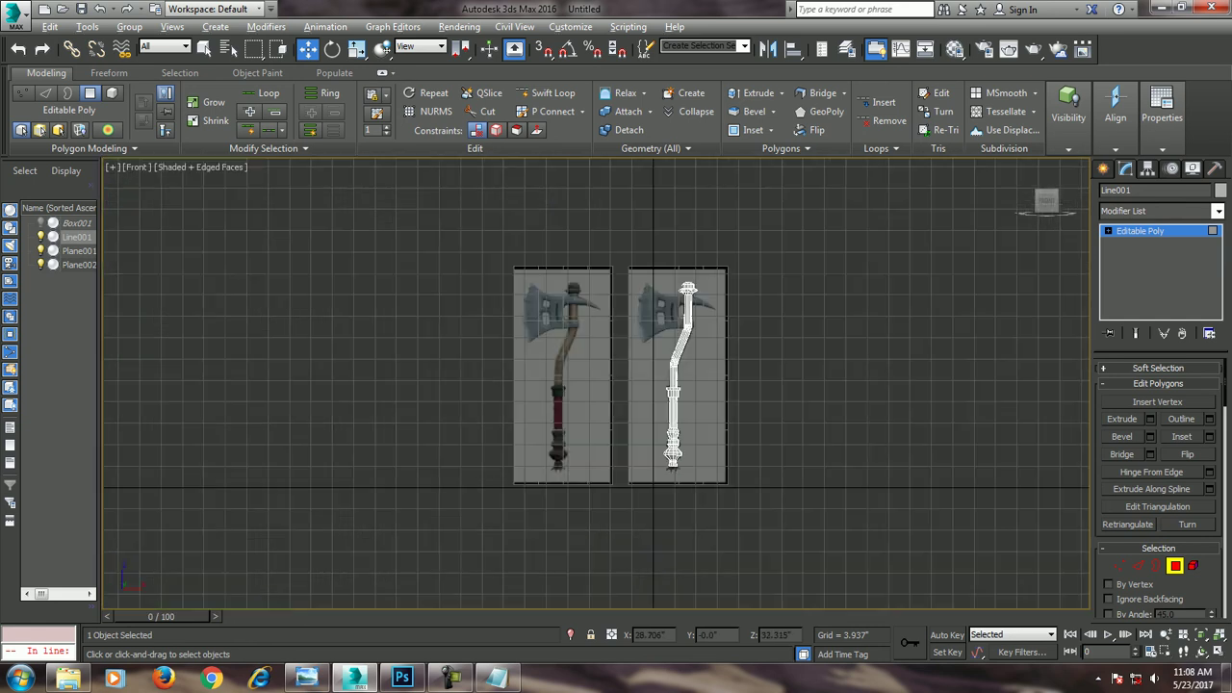
scroll(636, 318, "up", 4)
scroll(635, 317, "up", 2)
scroll(636, 317, "up", 1)
scroll(736, 596, "up", 1)
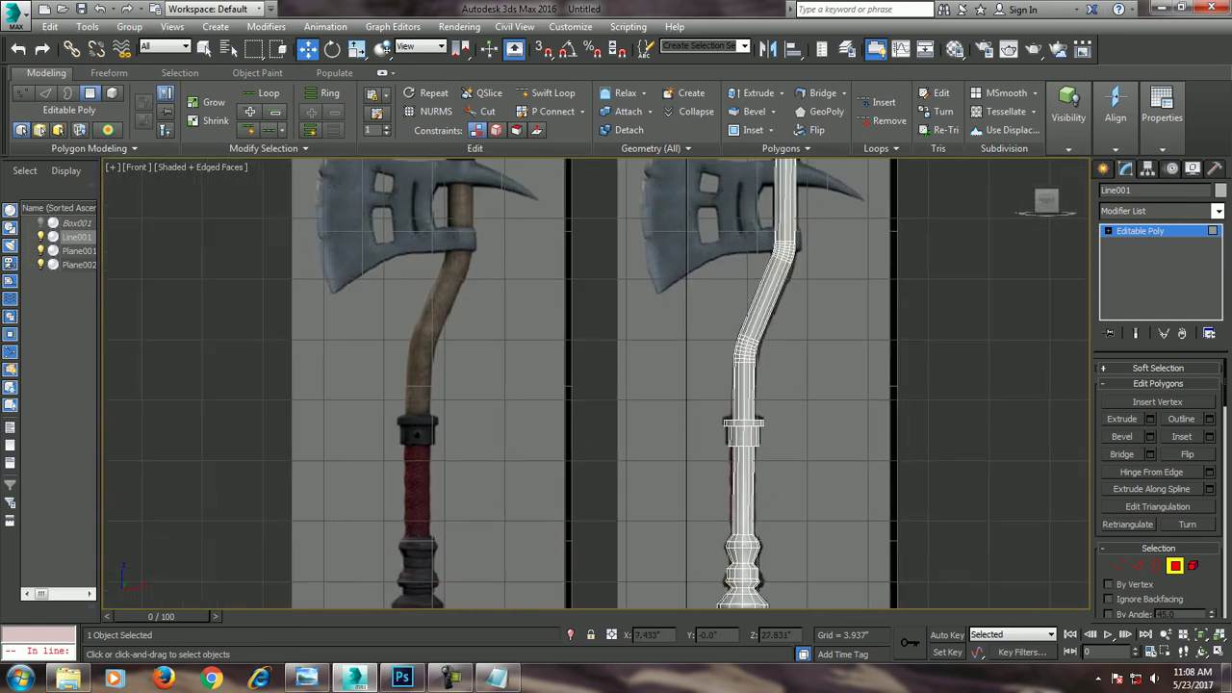
scroll(737, 596, "up", 2)
scroll(737, 597, "up", 2)
scroll(737, 597, "up", 1)
scroll(962, 327, "down", 1)
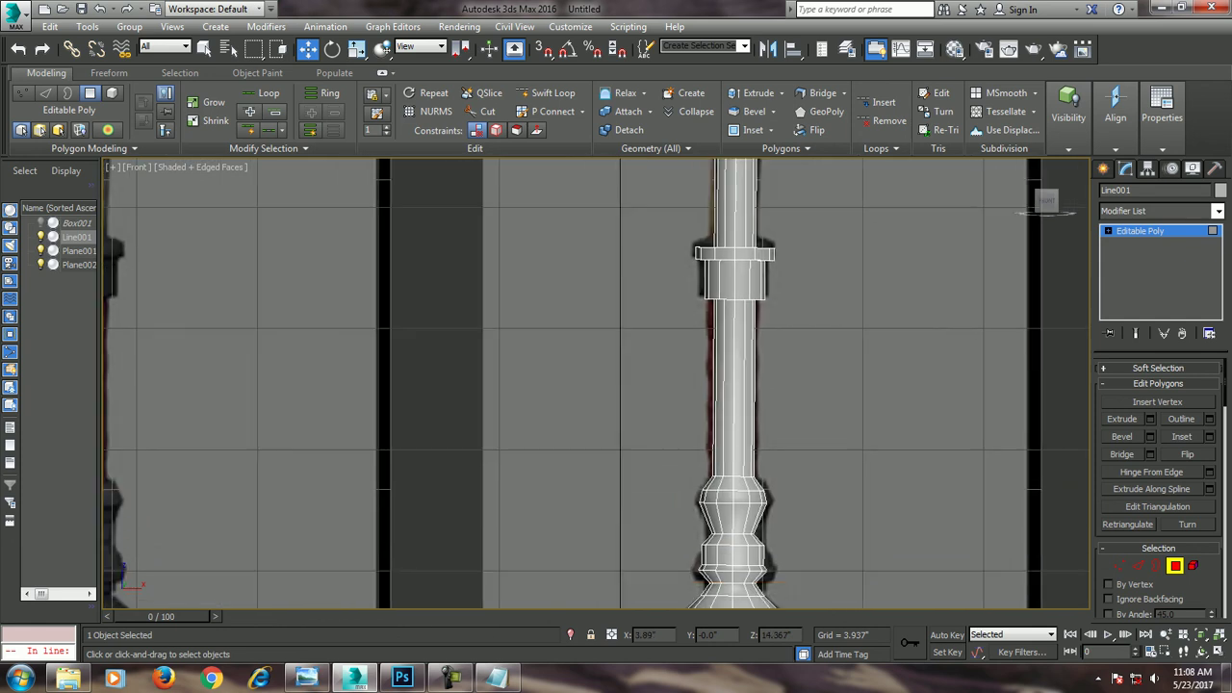
scroll(962, 328, "down", 3)
scroll(962, 328, "down", 1)
scroll(839, 576, "up", 2)
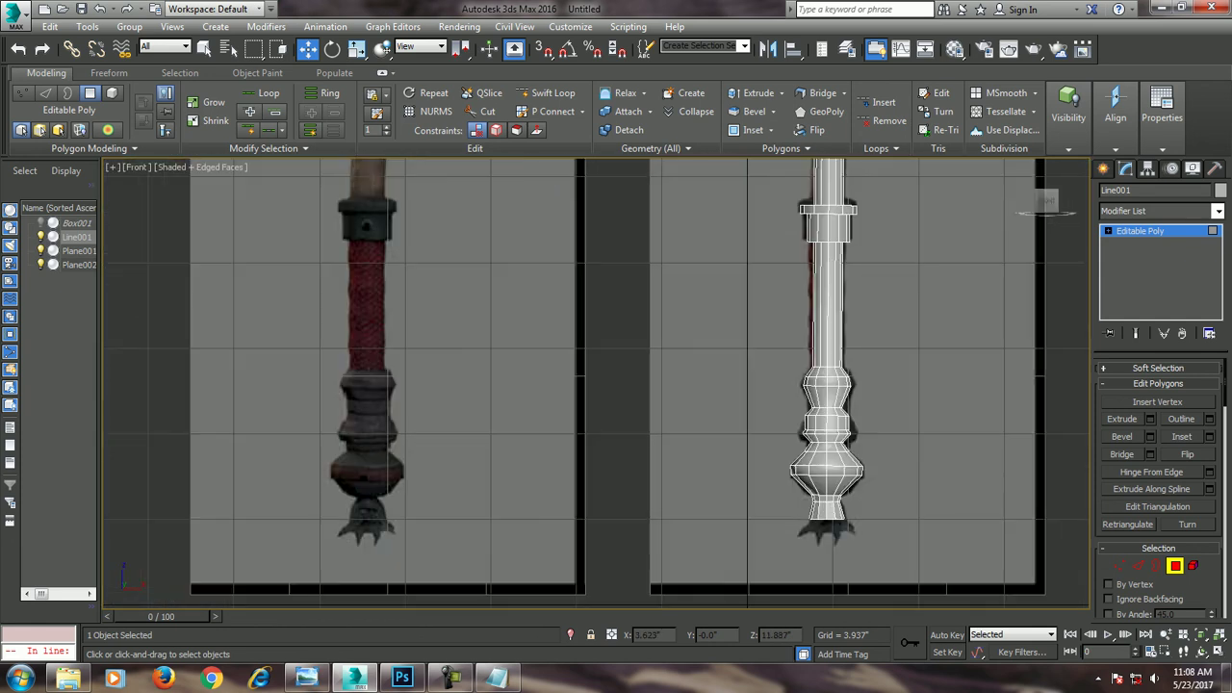
scroll(838, 576, "up", 1)
scroll(839, 576, "up", 1)
scroll(838, 576, "up", 1)
mouse_move(839, 576)
middle_mouse_down()
mouse_move(843, 512)
mouse_move(861, 514)
mouse_move(979, 625)
middle_mouse_up()
scroll(1069, 448, "up", 1)
scroll(1068, 448, "up", 1)
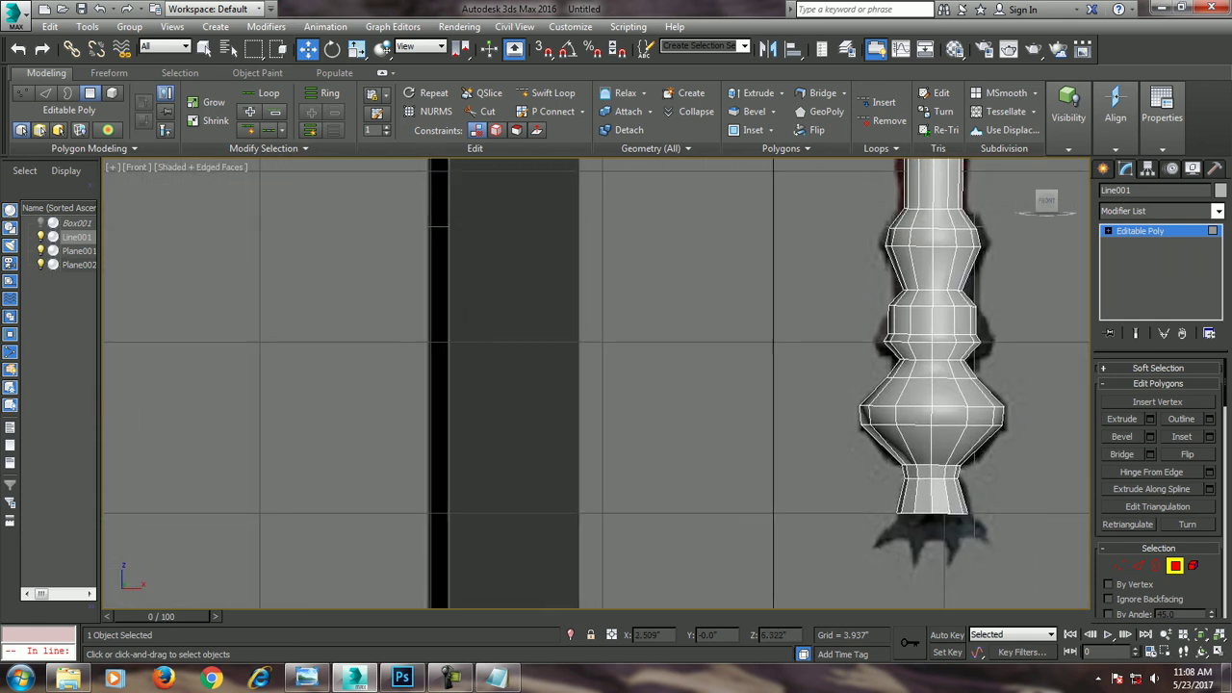
left_click_drag(1088, 481, 835, 545)
left_click_drag(901, 470, 791, 428)
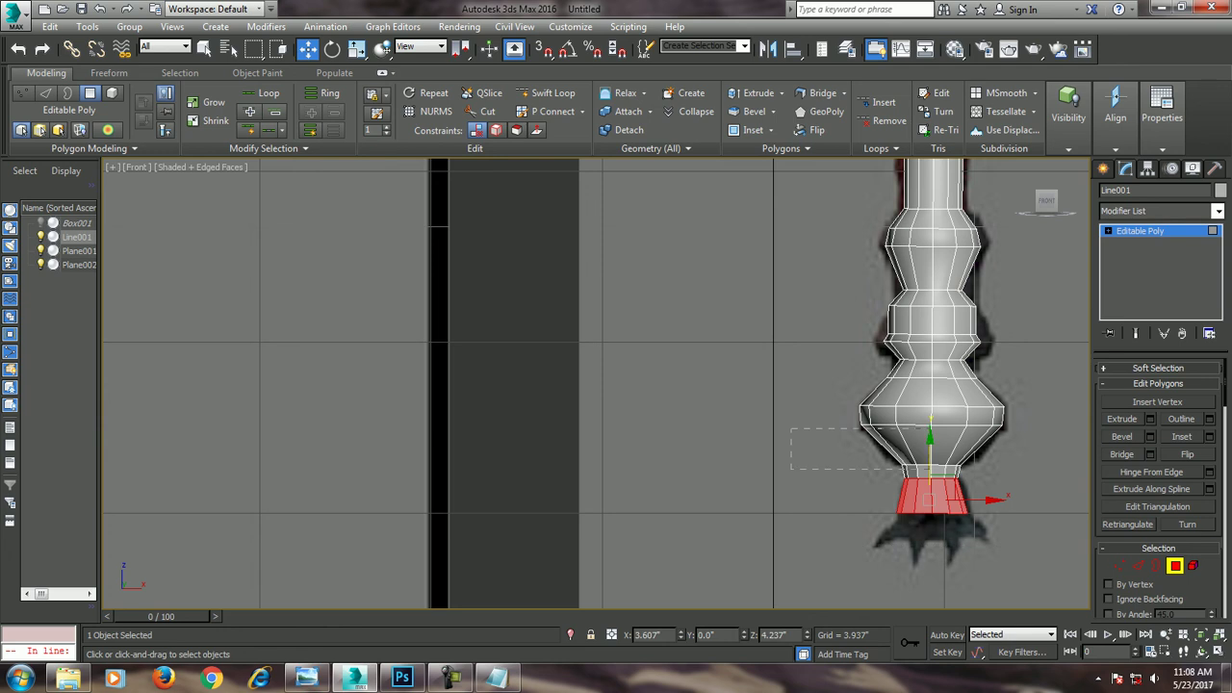
left_click_drag(1088, 496, 1083, 524)
key("shift+e")
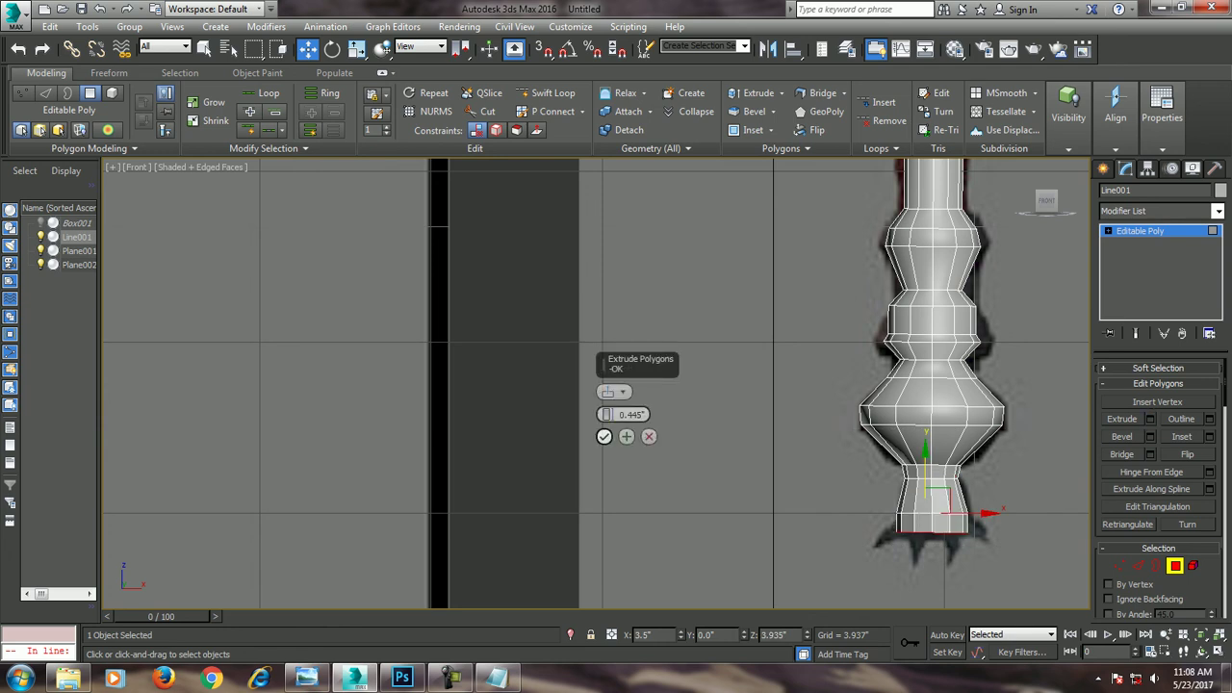
left_click(604, 436)
Check the handle's underside, clear the face selection, and return to the maximized Front view
key("alt+w")
middle_click_drag(837, 520, 838, 472, "alt")
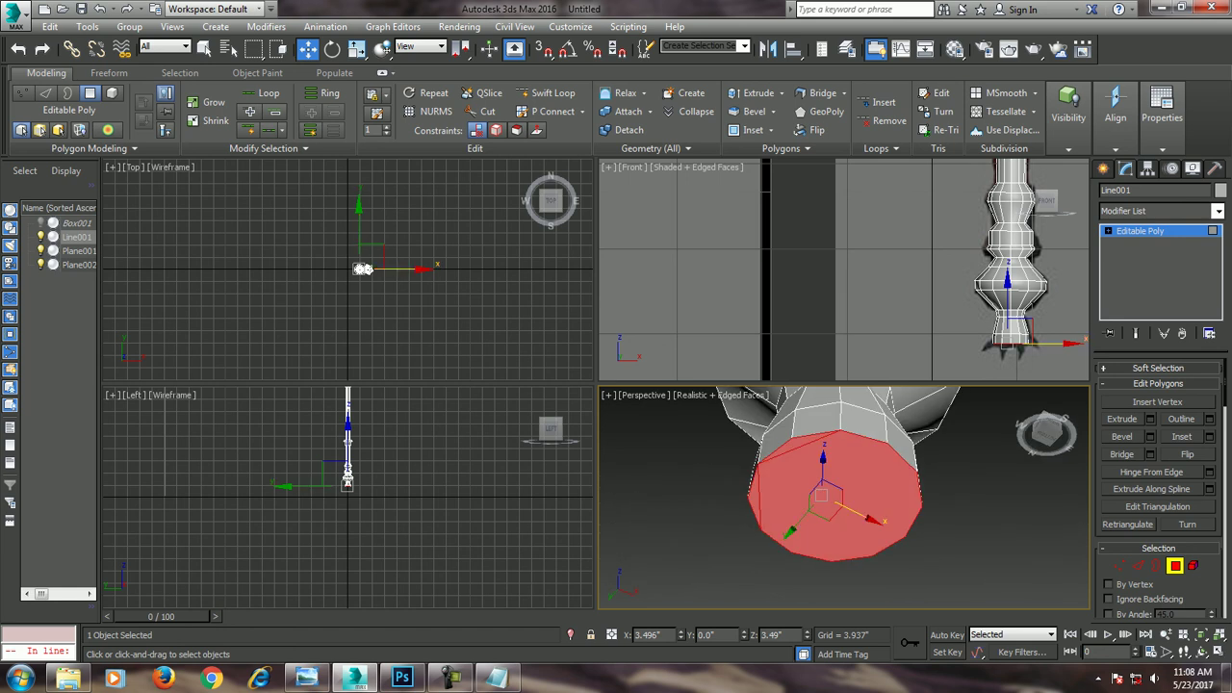
key("ctrl+d")
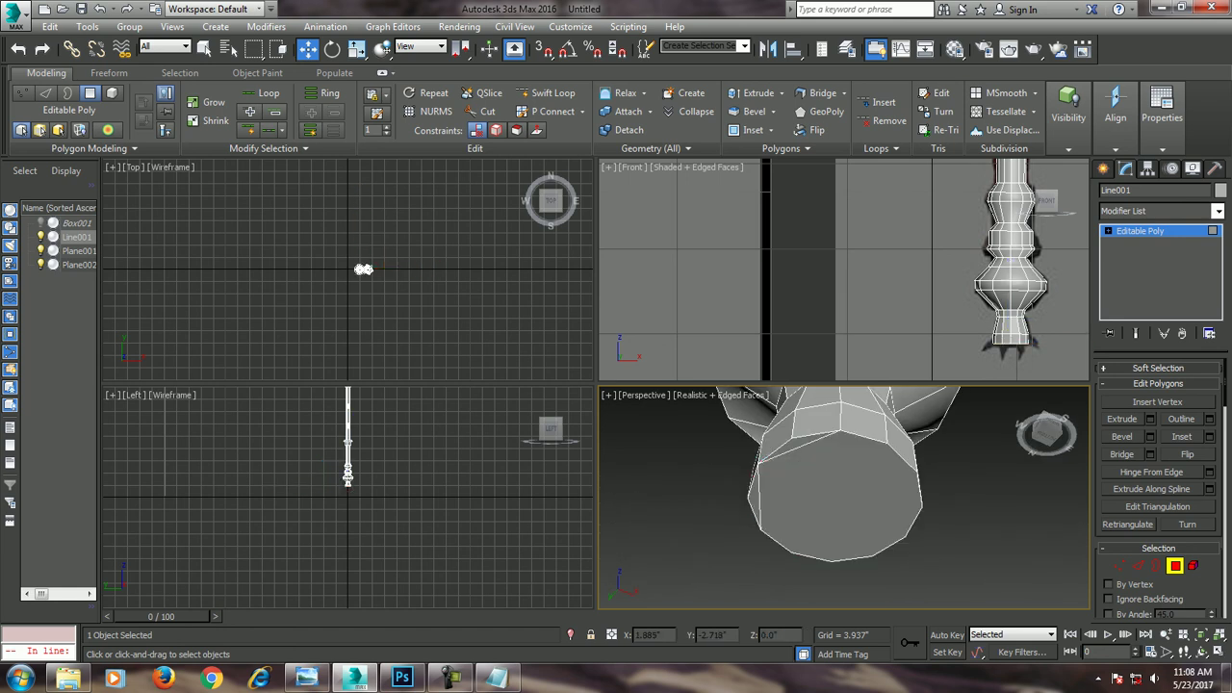
scroll(844, 498, "down", 3)
scroll(843, 498, "down", 3)
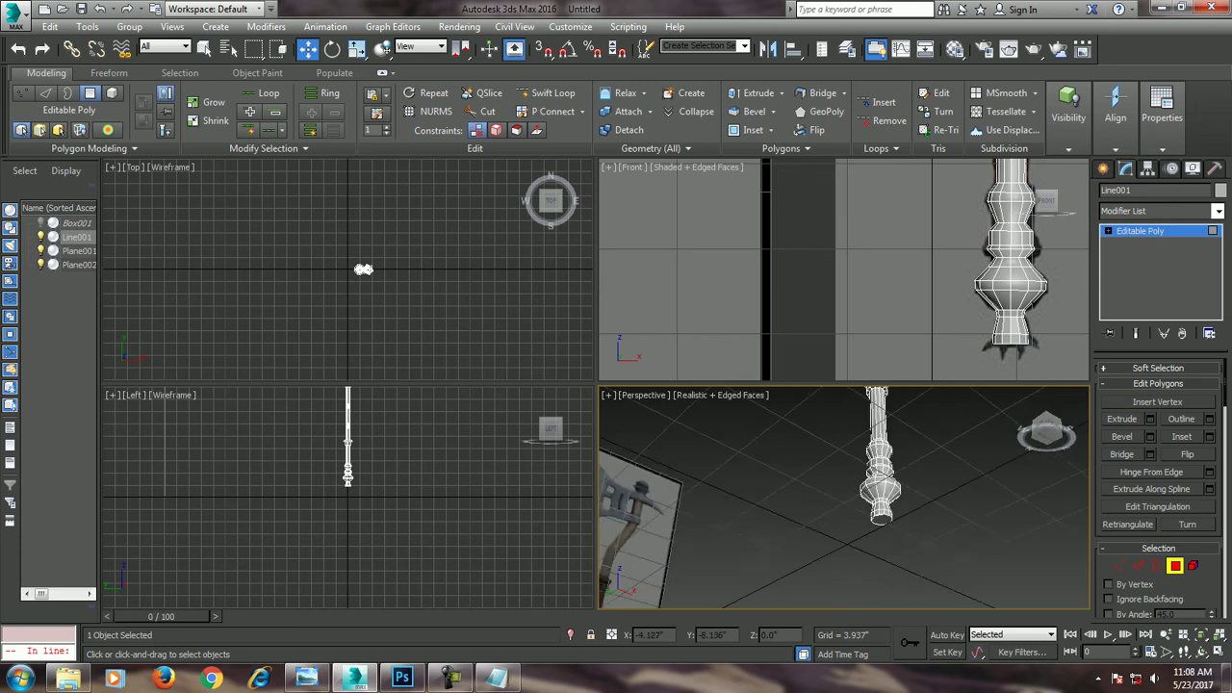
scroll(843, 497, "down", 2)
key("alt+w")
scroll(953, 318, "down", 5)
key("alt+w")
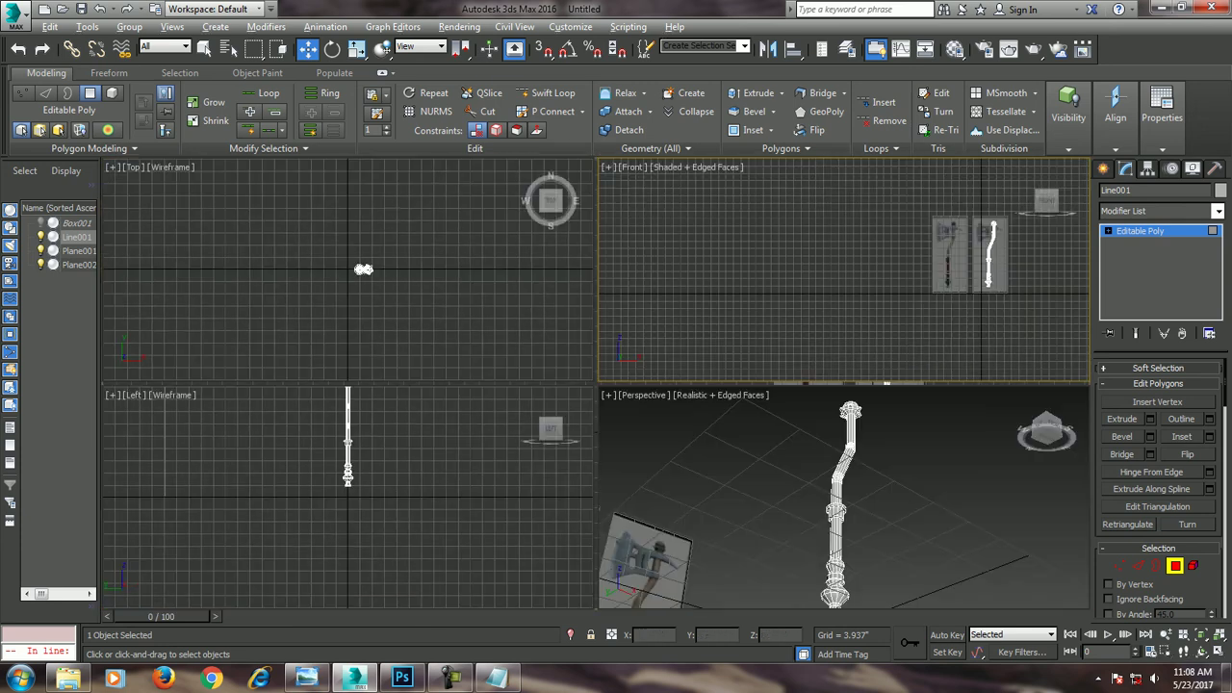
key("alt+w")
End isolation so the axe head reappears beside the handle, shown in a maximized perspective view
key("z")
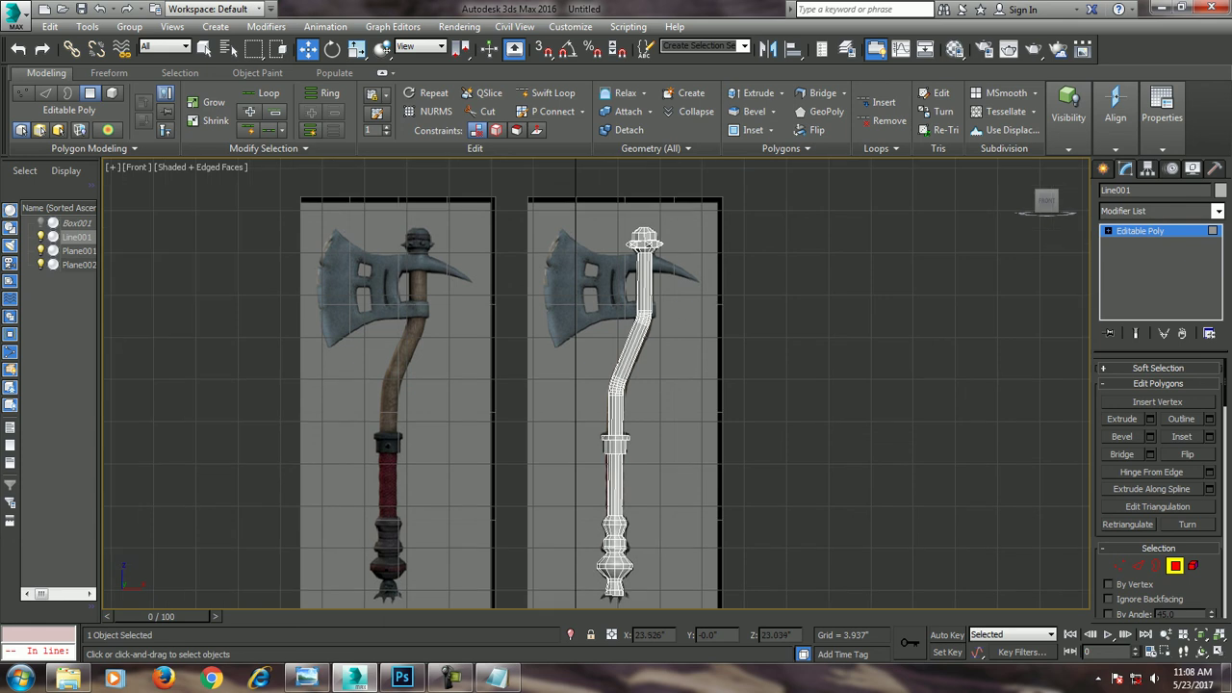
right_click(825, 377)
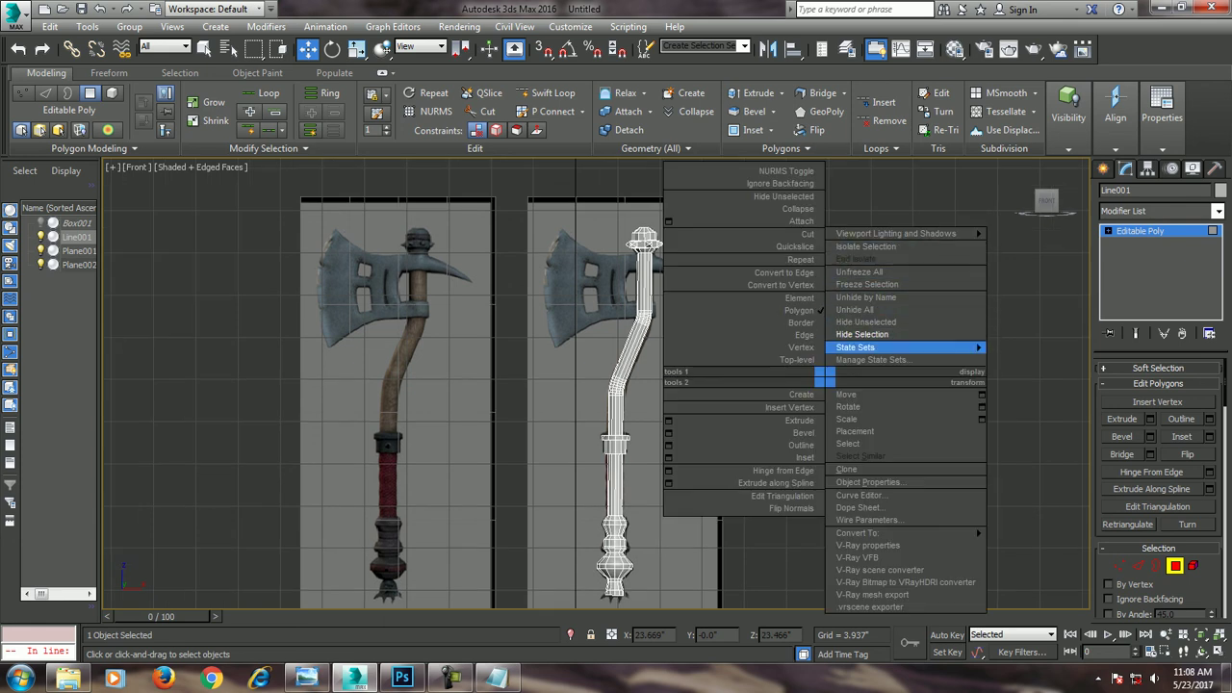
left_click(855, 309)
key("alt+w")
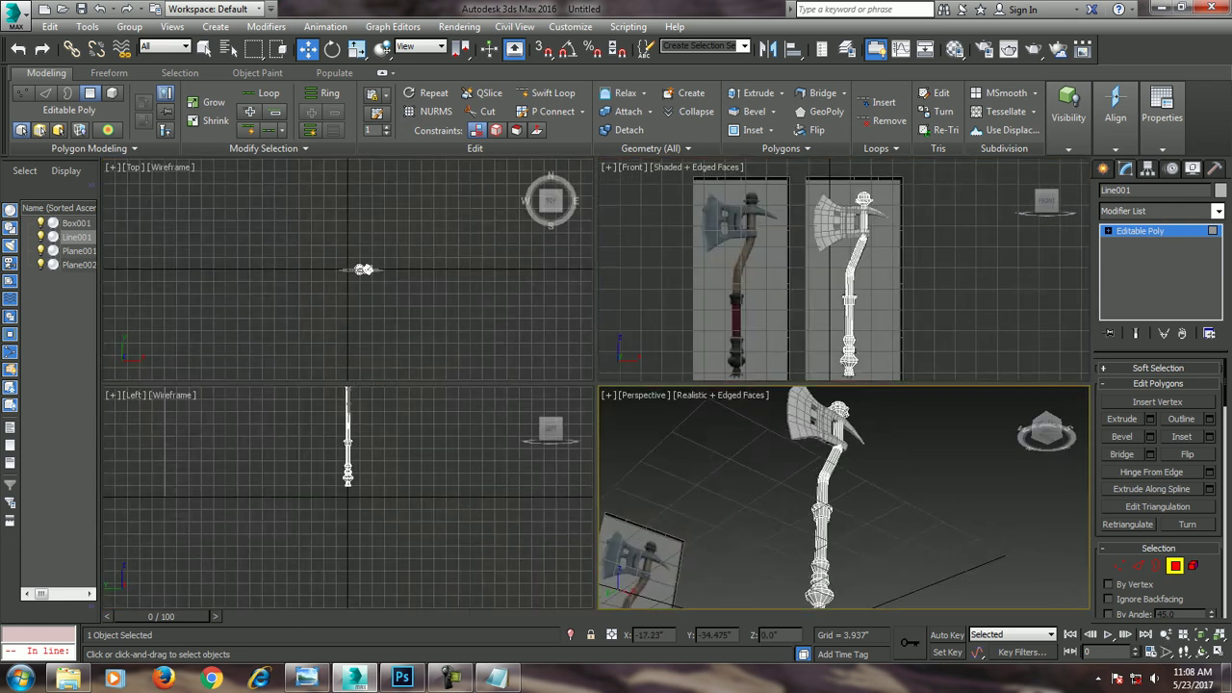
key("alt+w")
middle_click_drag(616, 385, 712, 385, "alt")
scroll(616, 385, "up", 3)
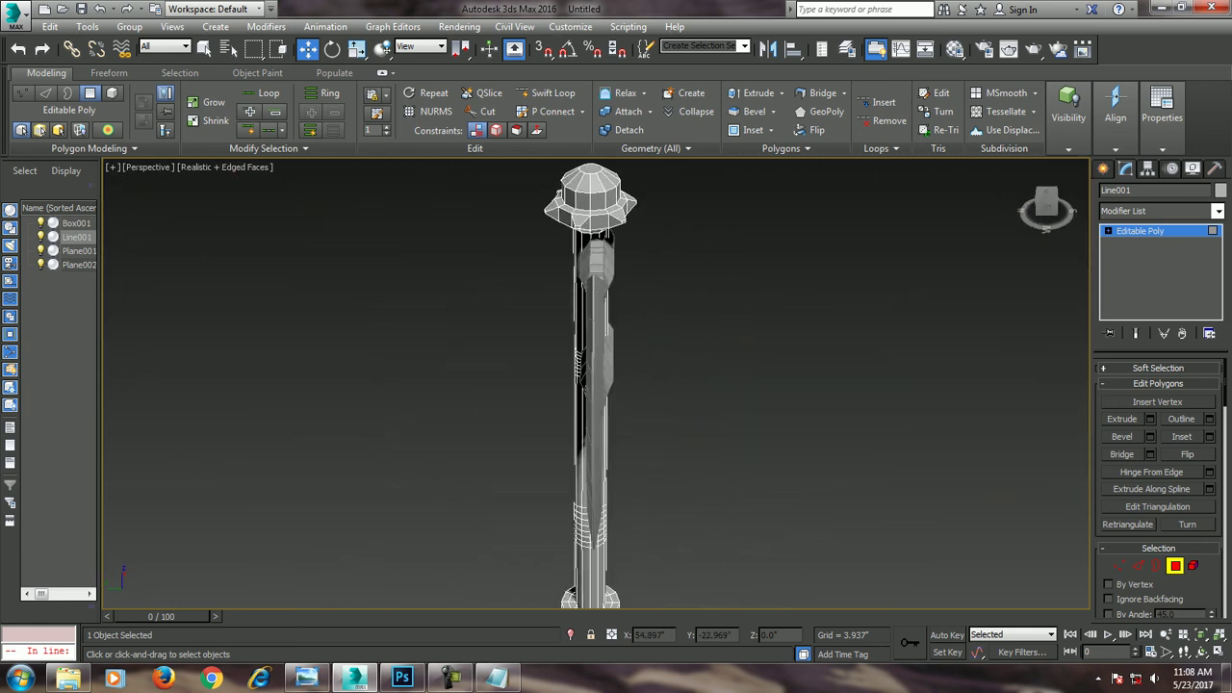
Scale the axe head Box001 non-uniformly to 150% along Y
left_click(595, 272)
key("r")
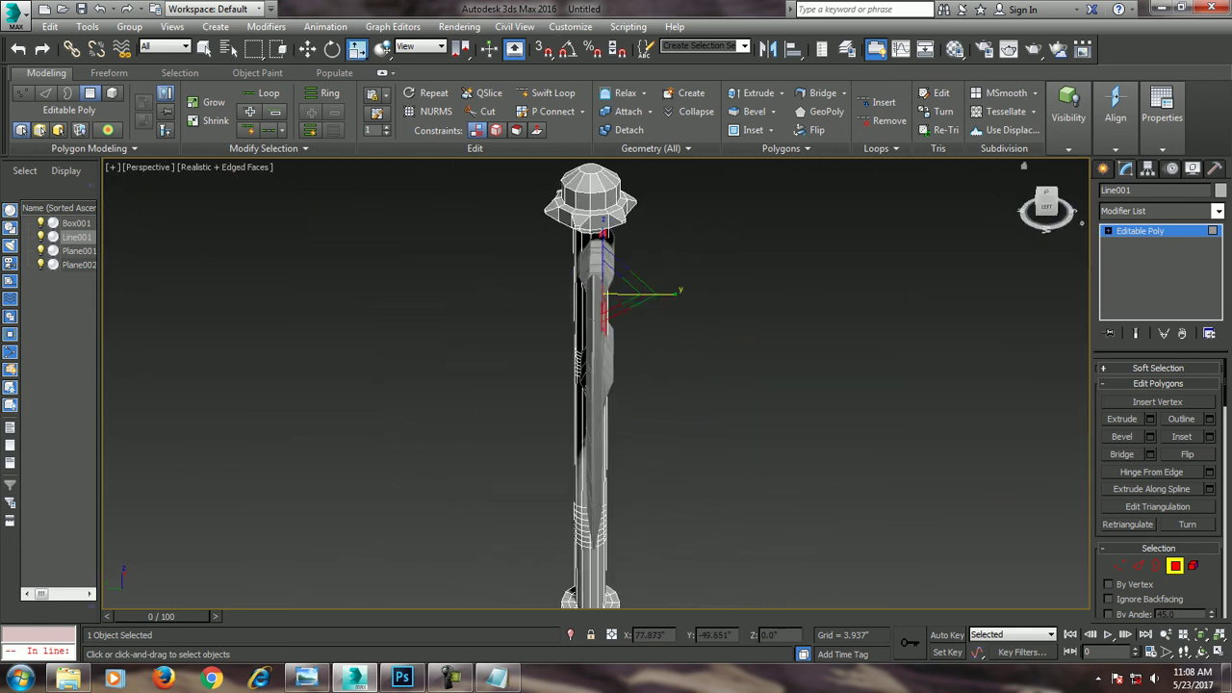
key("4")
middle_click_drag(616, 385, 674, 385, "alt")
left_click(500, 414)
key("r")
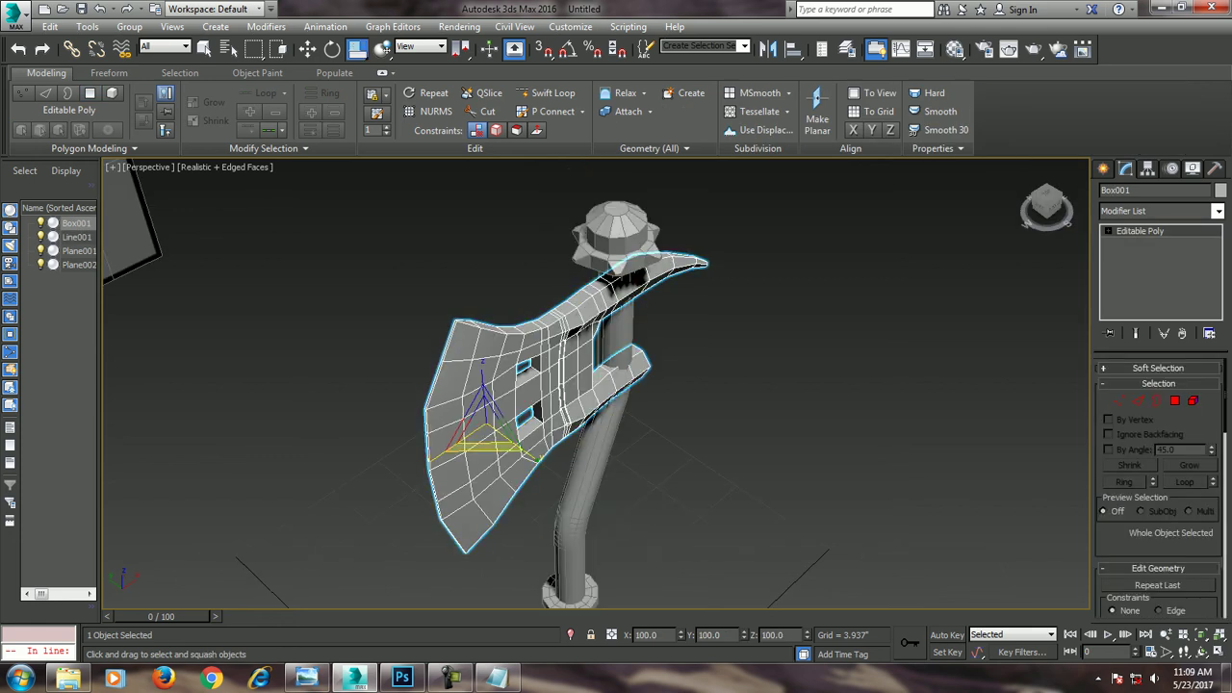
left_click_drag(356, 49, 358, 74)
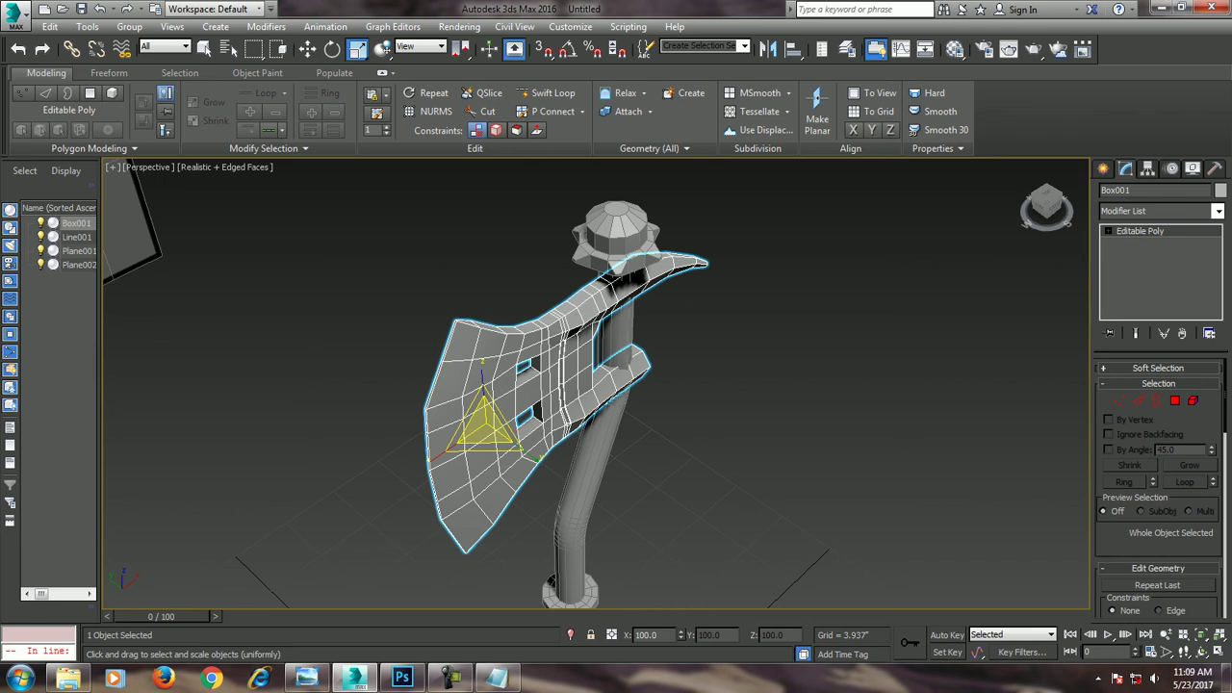
key("r")
left_click_drag(525, 452, 568, 477)
Move the axe head so it is centred on the handle
key("w")
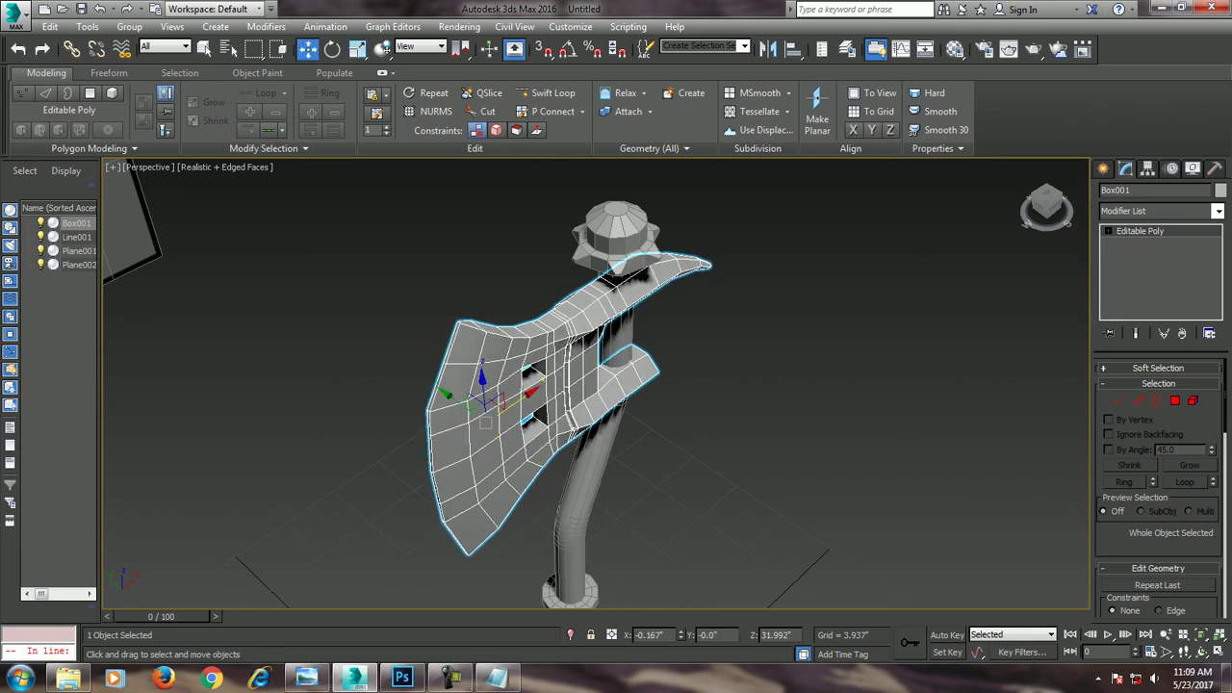
middle_click_drag(568, 476, 539, 462, "alt")
left_click_drag(498, 414, 489, 409)
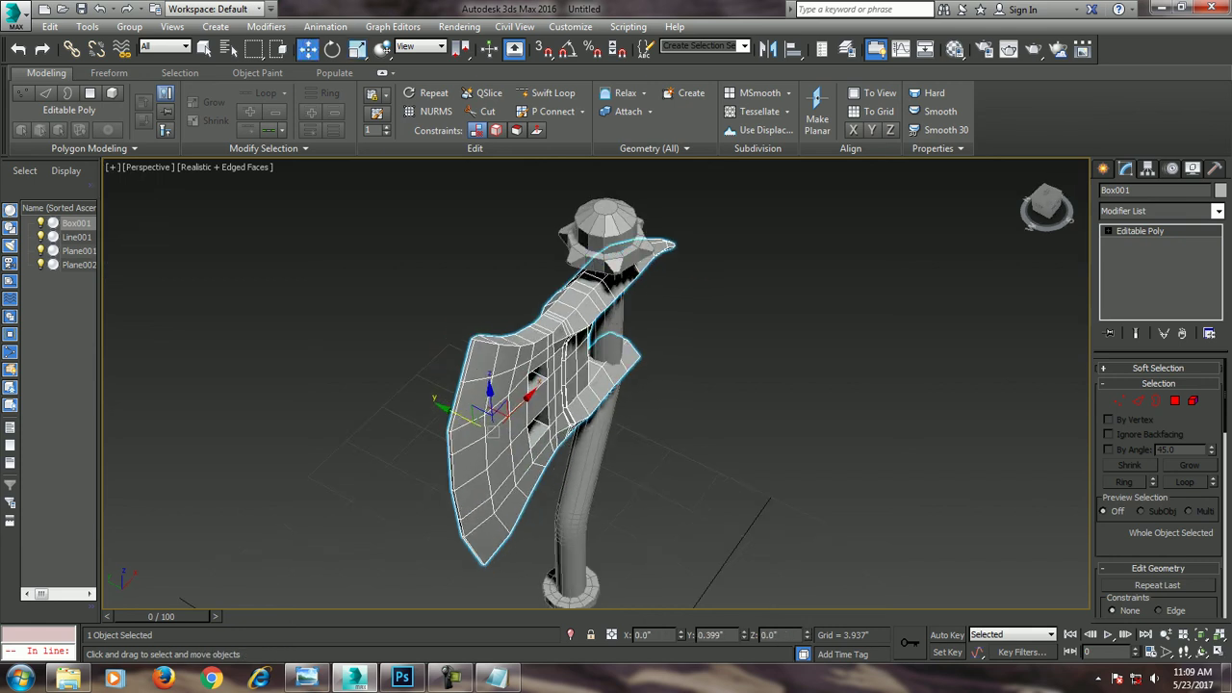
mouse_move(489, 409)
middle_mouse_down("alt")
mouse_move(578, 404)
mouse_move(616, 462)
mouse_move(583, 520)
mouse_move(597, 556)
mouse_move(653, 546)
middle_mouse_up("alt")
left_click(582, 520)
scroll(606, 549, "down", 3)
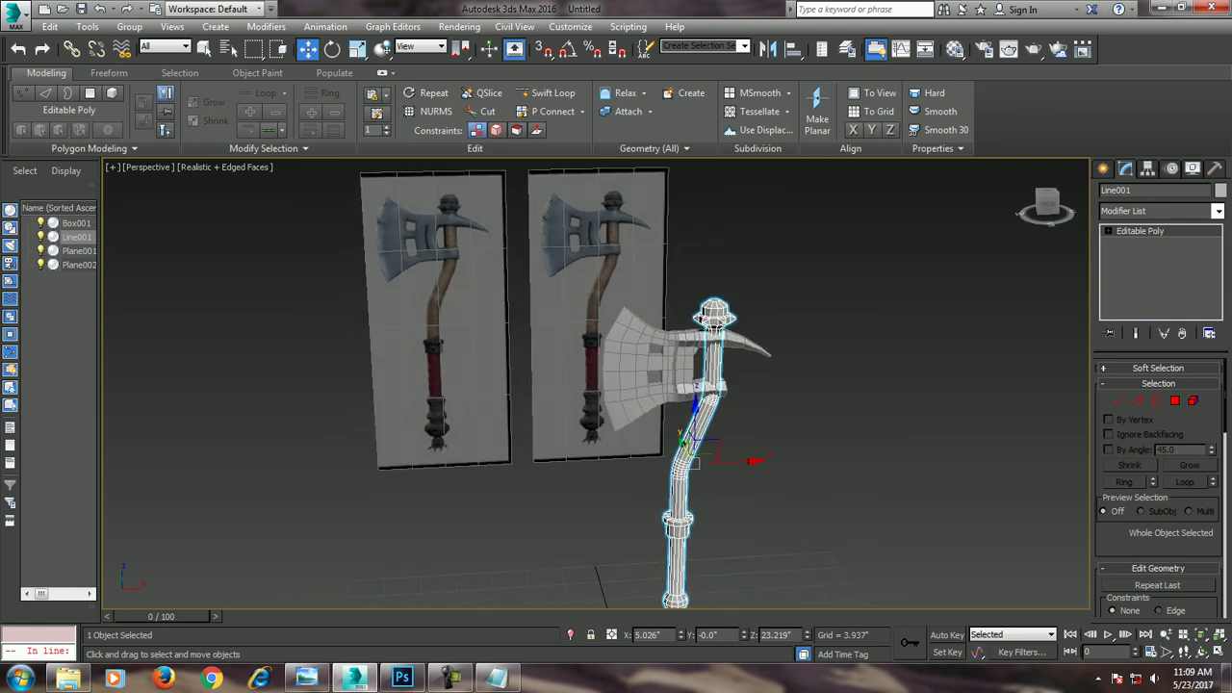
Add a Swift Loop edge loop near the blade edge and scale it to 155% along Y
scroll(674, 386, "up", 5)
middle_click_drag(635, 385, 674, 385, "alt")
left_click(578, 365)
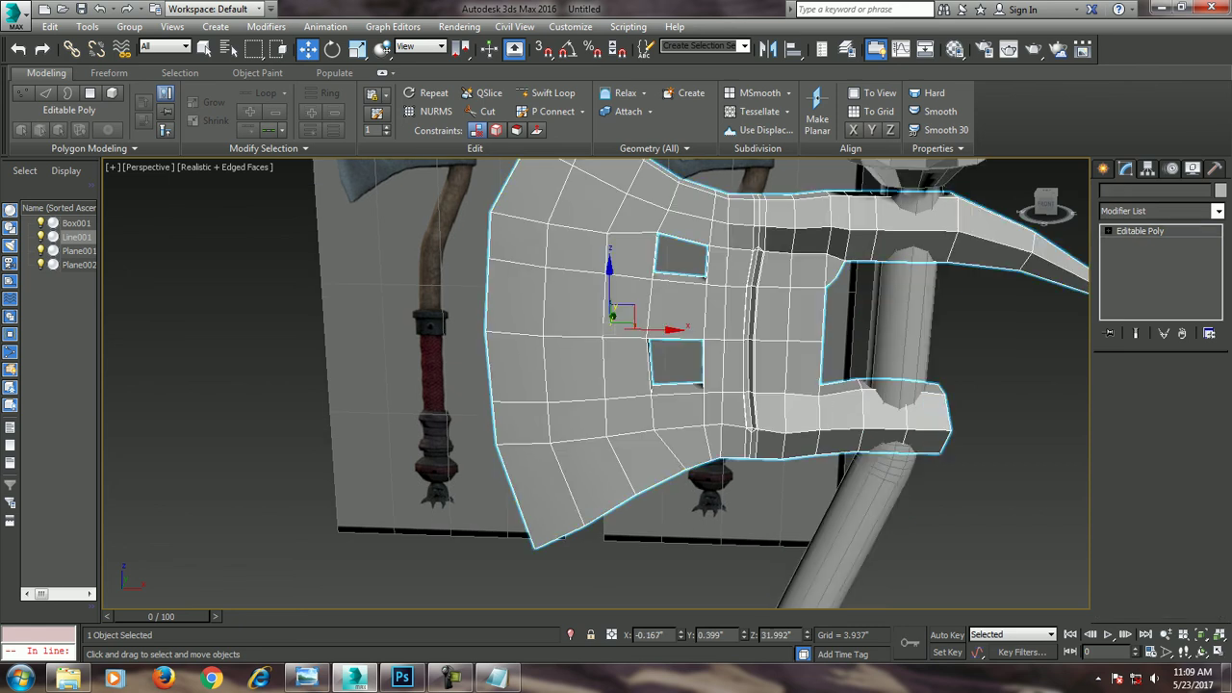
mouse_move(577, 385)
middle_mouse_down("alt")
mouse_move(596, 375)
mouse_move(573, 387)
middle_mouse_up("alt")
left_click(546, 93)
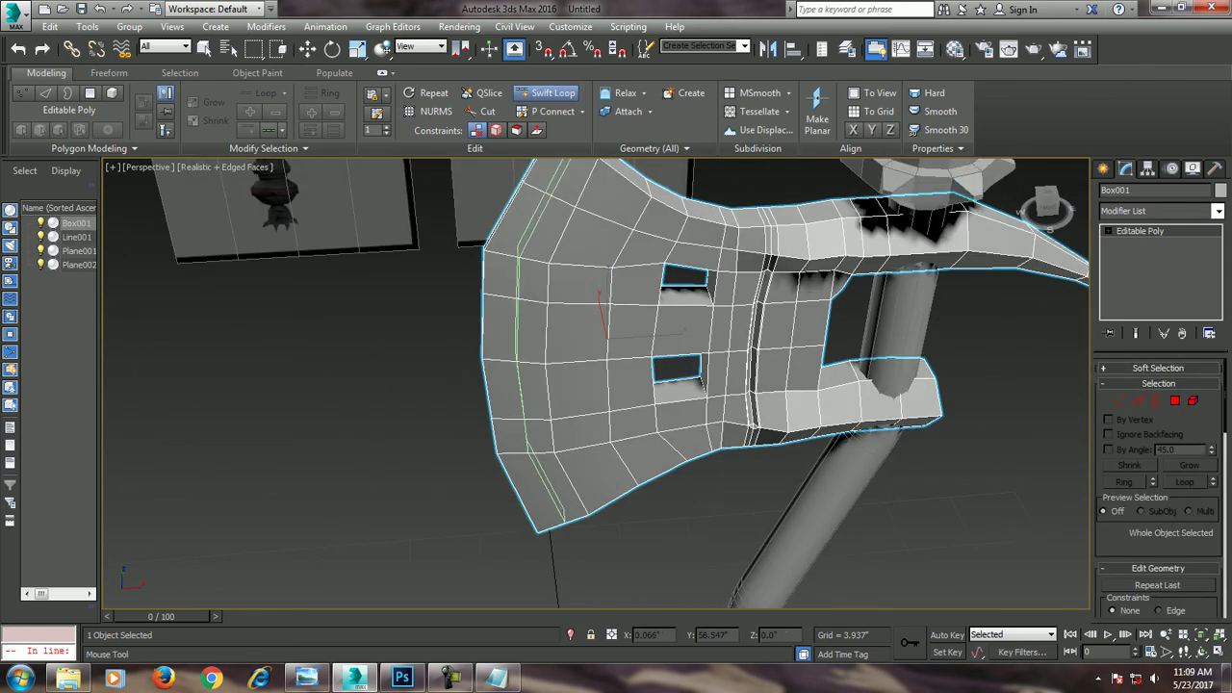
middle_click_drag(601, 308, 623, 395, "alt")
key("w")
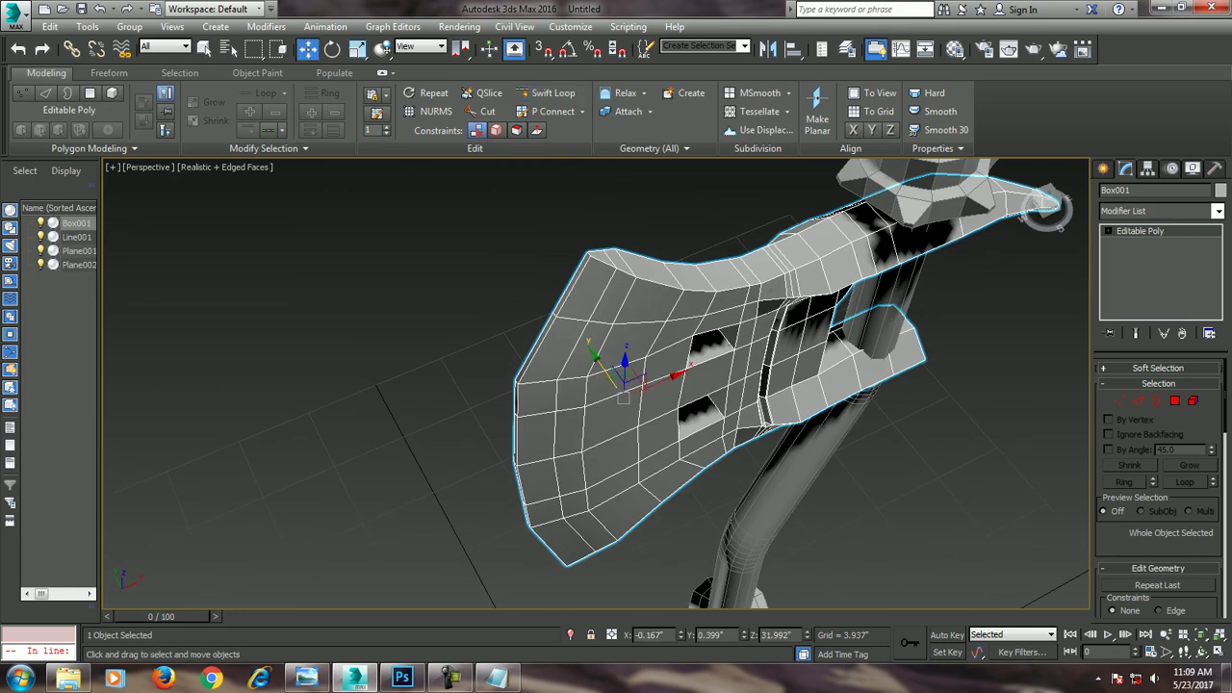
key("2")
key("r")
left_click_drag(581, 453, 589, 466)
Scale the spike and back vertices of the head to 110% along Y
scroll(568, 438, "up", 4)
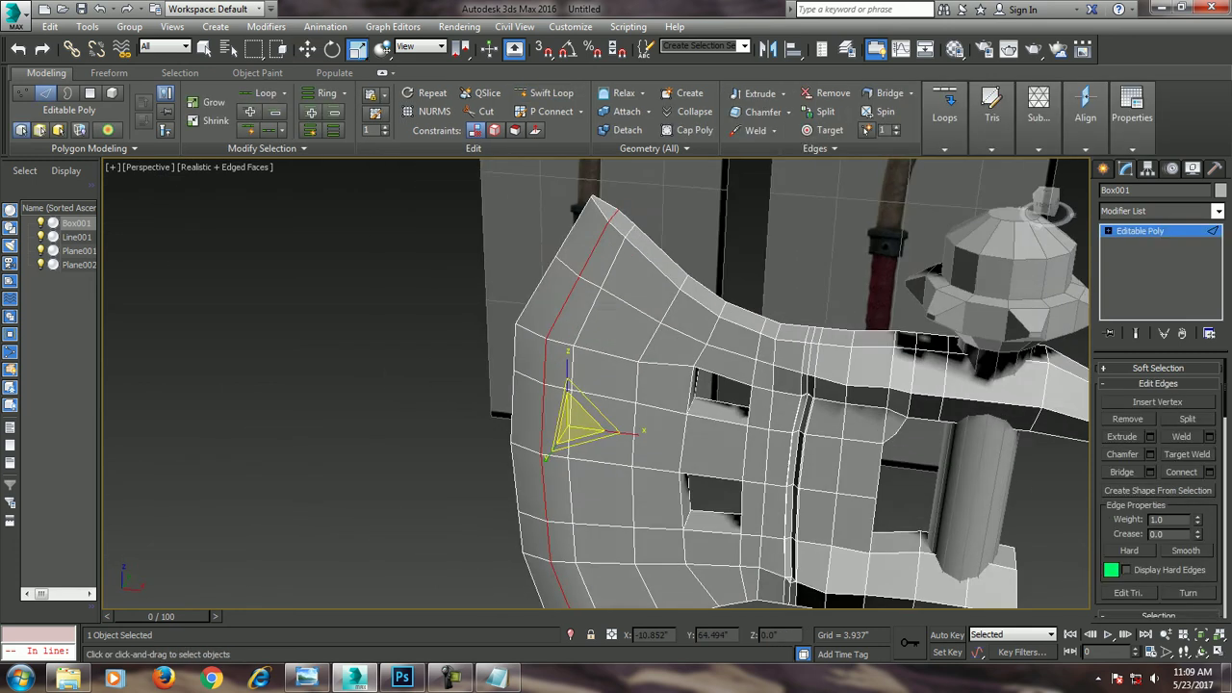
middle_click_drag(571, 418, 470, 325)
scroll(690, 328, "down", 3)
key("1")
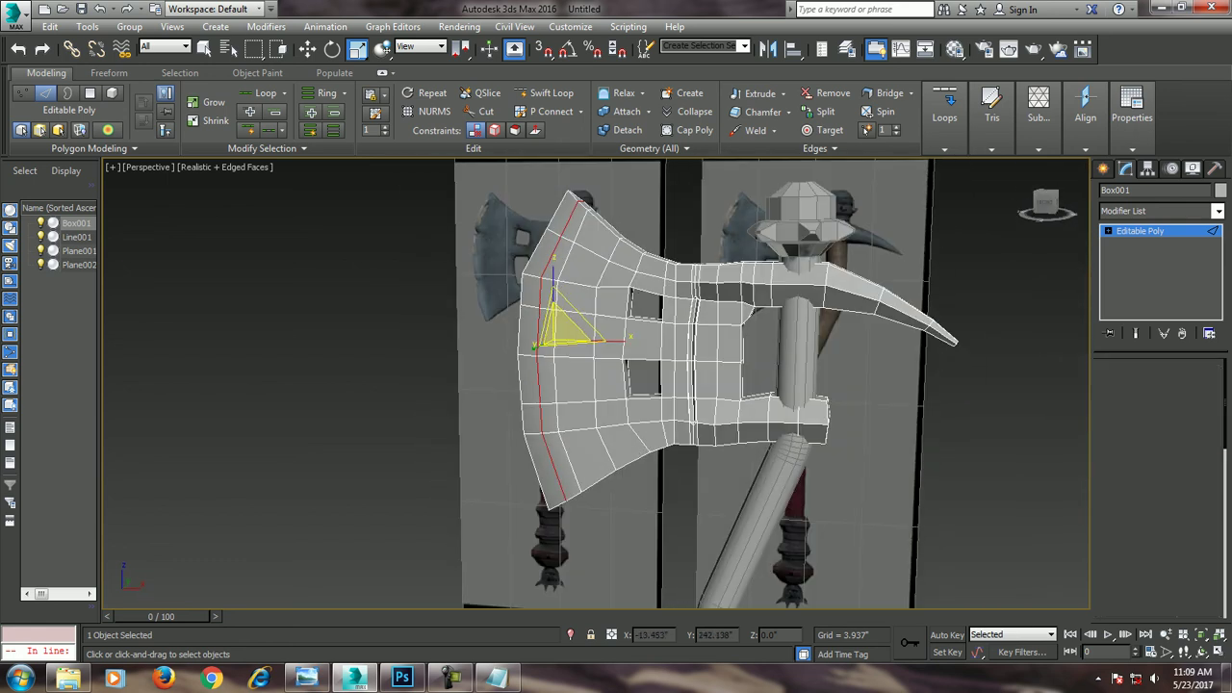
left_click_drag(924, 481, 924, 481)
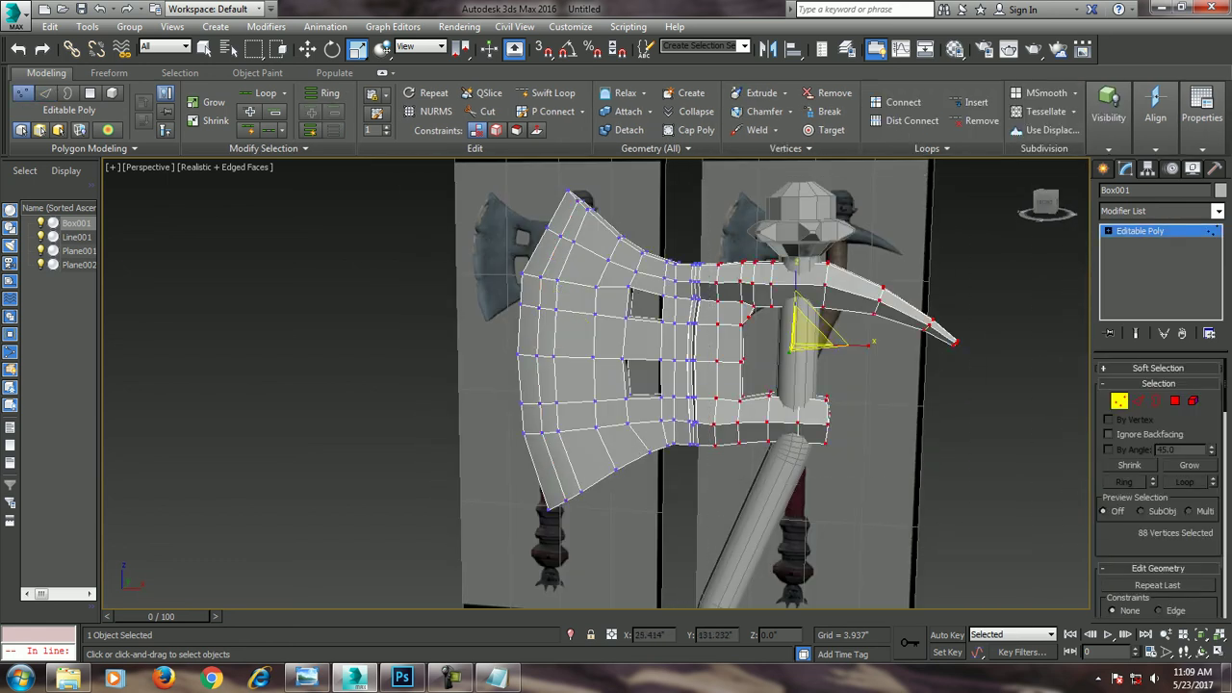
middle_click_drag(924, 482, 828, 423, "alt")
left_click_drag(797, 333, 797, 317)
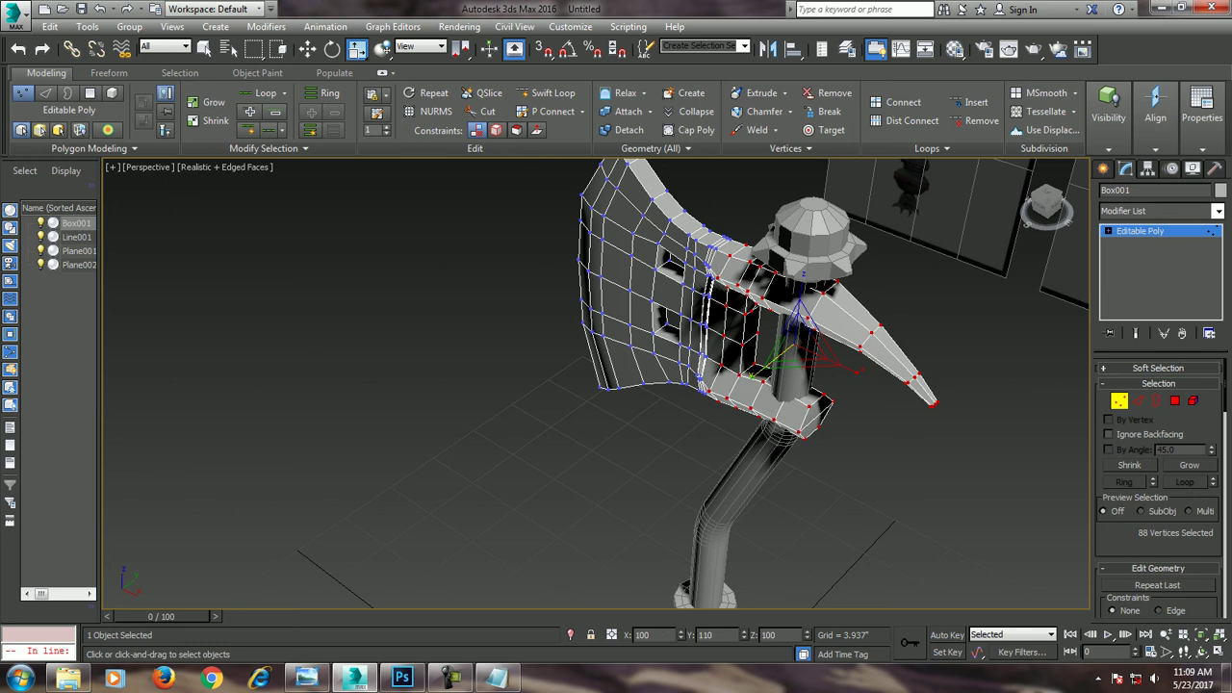
middle_click_drag(828, 423, 674, 423, "alt")
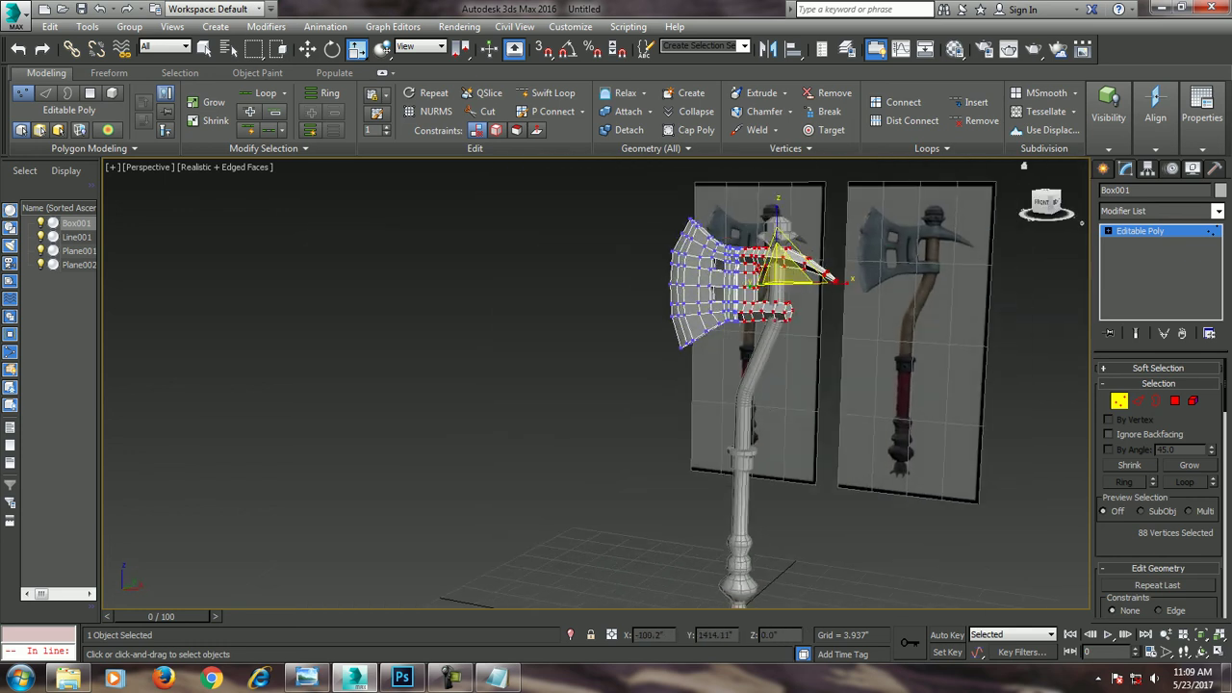
key("1")
middle_click_drag(674, 423, 809, 385, "alt")
Delete both reference planes, Plane001 and Plane002
left_click(847, 405)
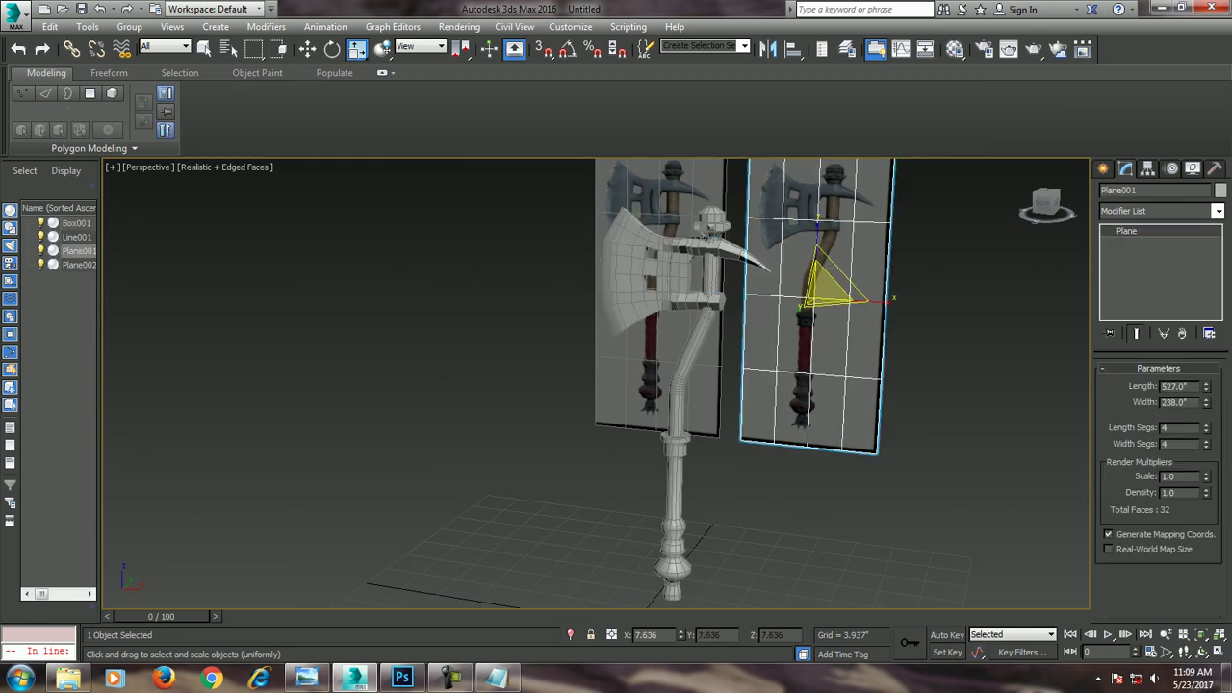
key("Delete")
left_click(636, 385)
key("Delete")
middle_click_drag(674, 423, 635, 423, "alt")
Attach the handle Line001 to Box001 so the axe becomes one Editable Poly
left_click(626, 289)
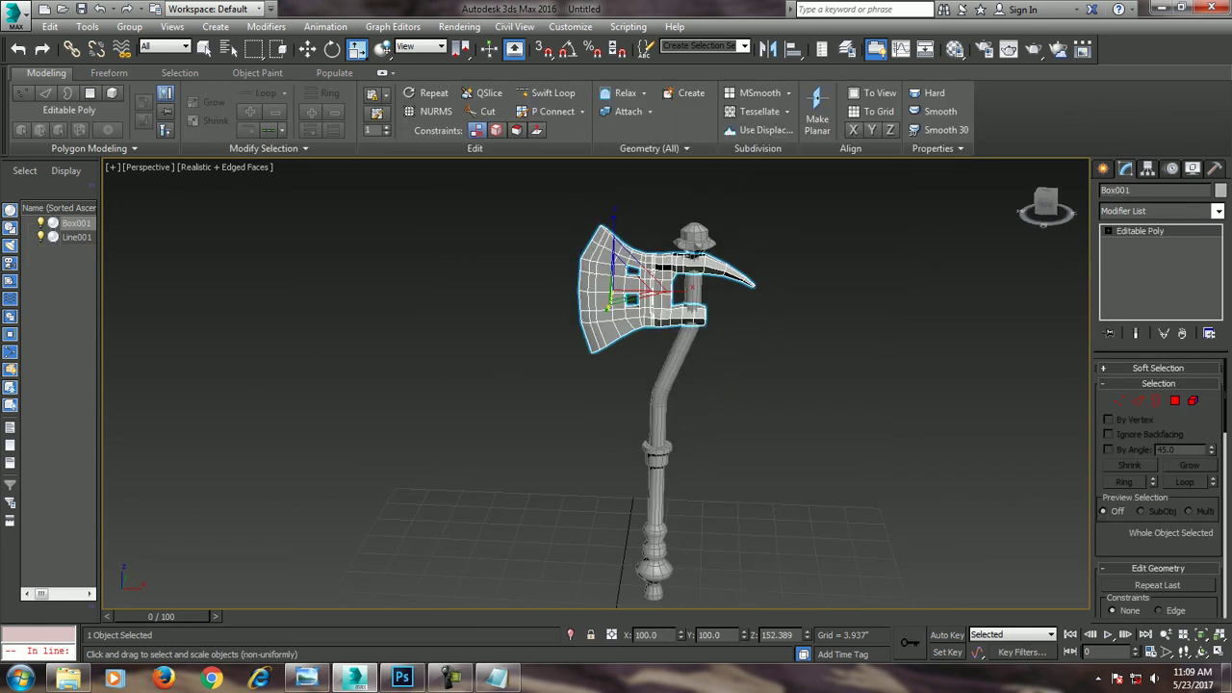
scroll(1160, 481, "down", 3)
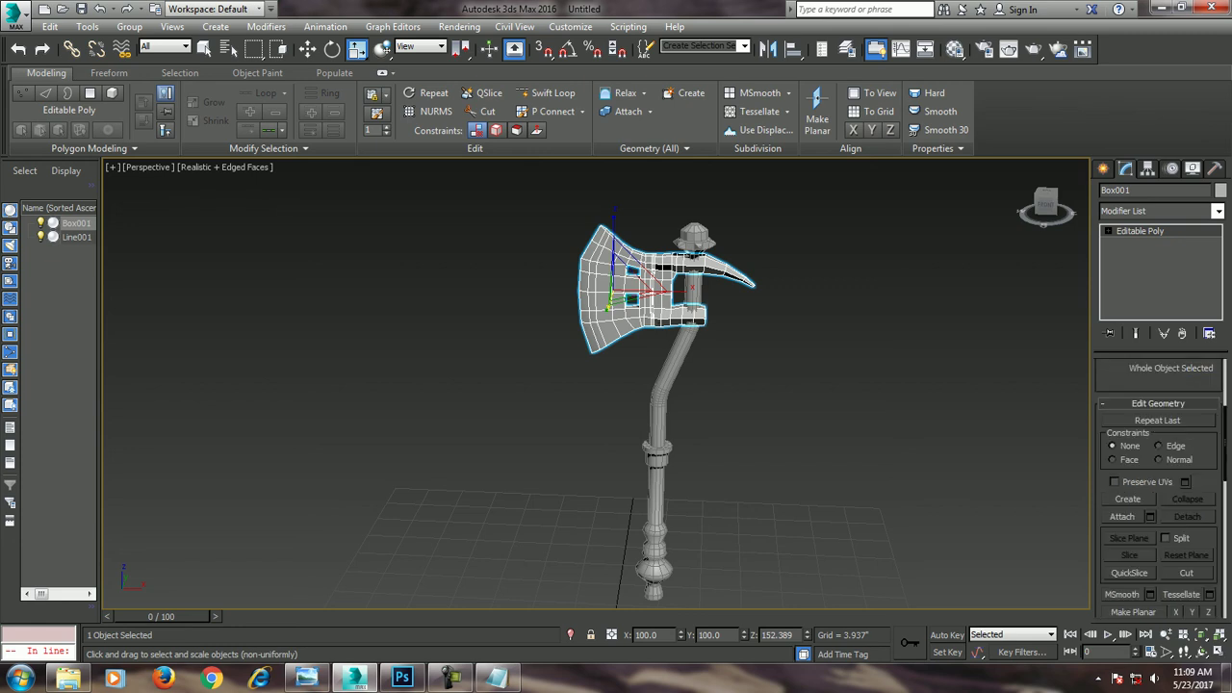
left_click(1122, 517)
left_click(691, 240)
middle_click_drag(691, 243, 701, 242, "alt")
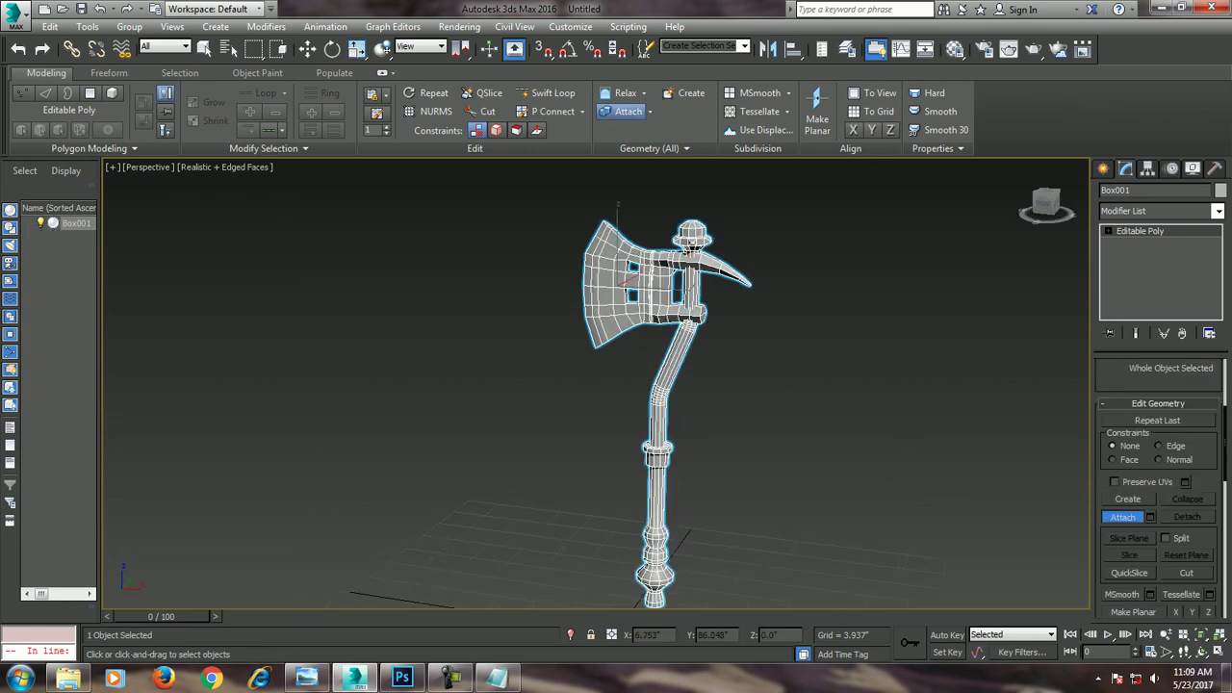
left_click(866, 433)
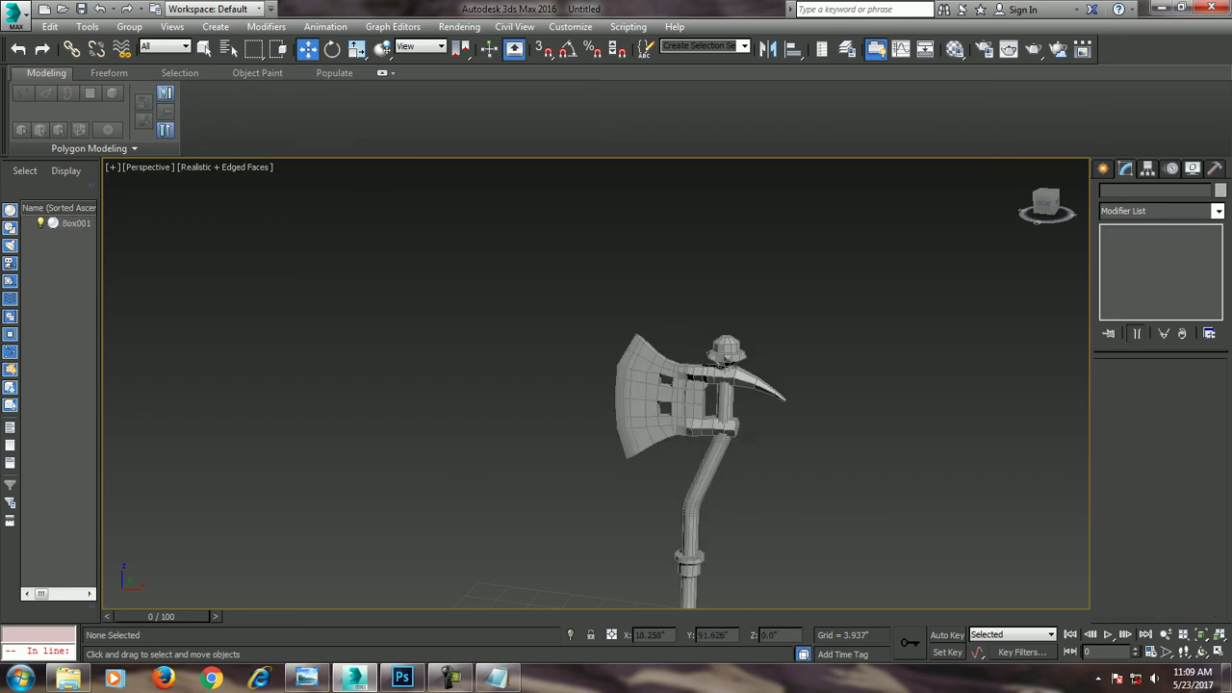
middle_click_drag(616, 385, 539, 385, "alt")
scroll(574, 356, "up", 5)
mouse_move(616, 385)
middle_mouse_down("alt")
mouse_move(578, 385)
mouse_move(654, 385)
middle_mouse_up("alt")
scroll(673, 385, "down", 4)
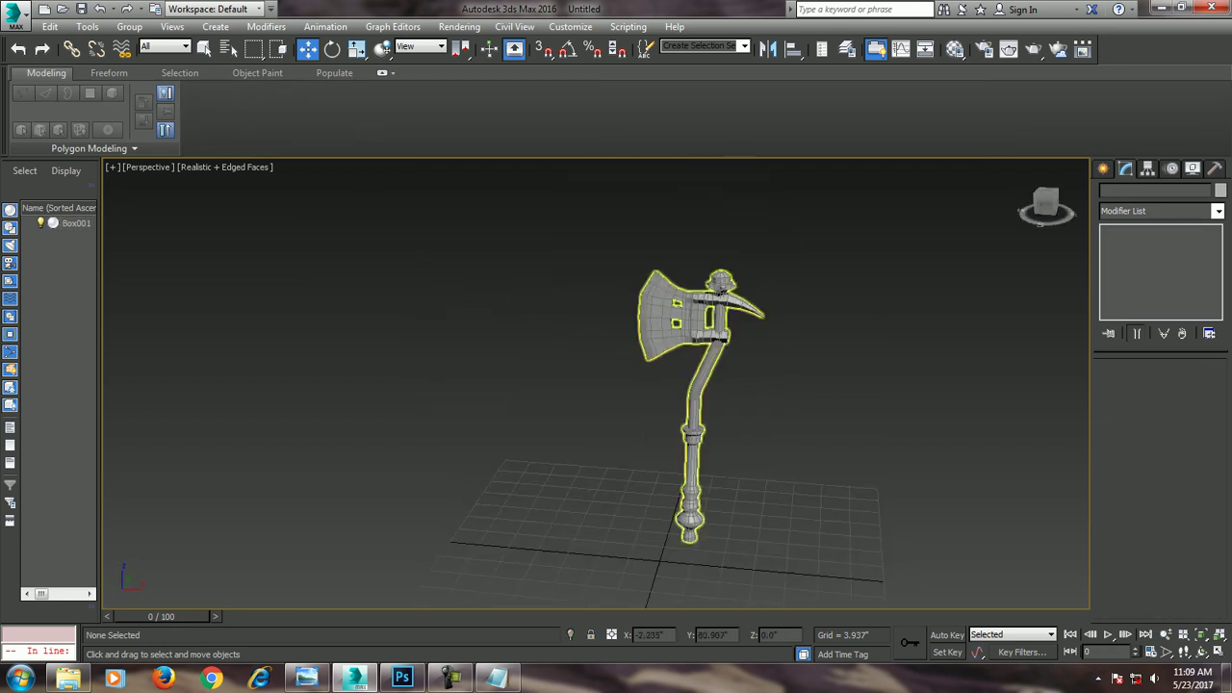
left_click(691, 404)
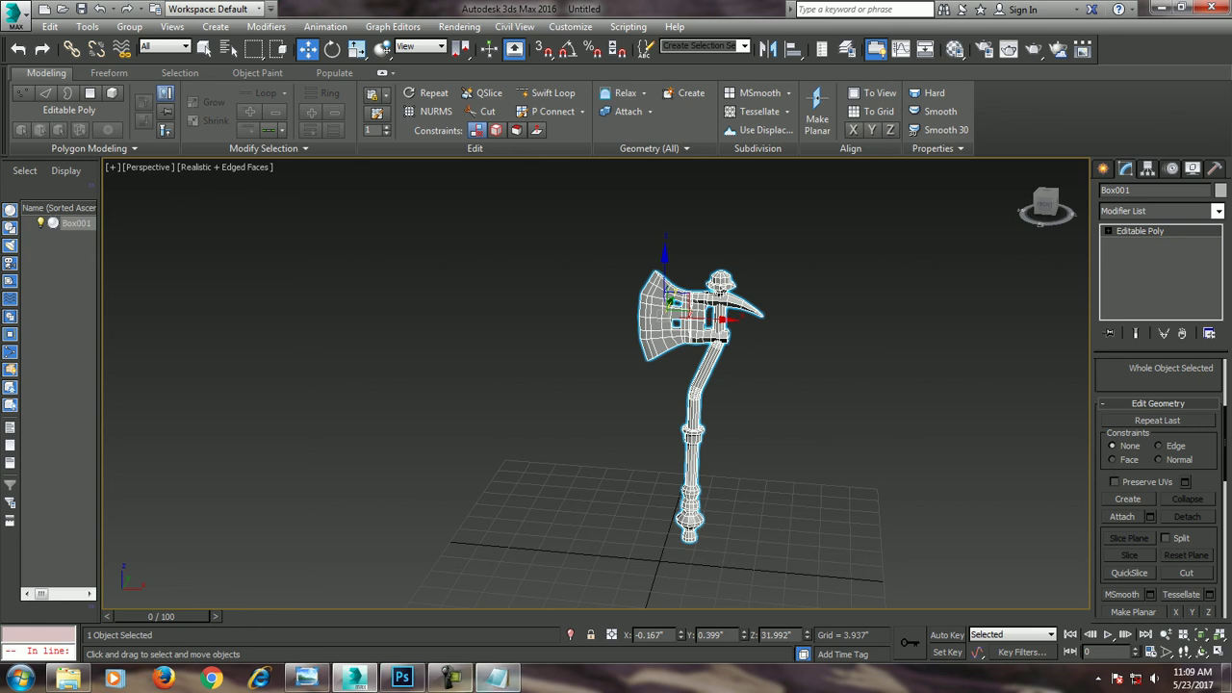
left_click(496, 678)
Type the closing line "Thanks for watching.." on the third line, correcting typos
type("Thanks for")
type("m w")
key("BackSpace")
key("BackSpace")
key("BackSpace")
type("wea")
key("BackSpace")
key("BackSpace")
type("atching..")
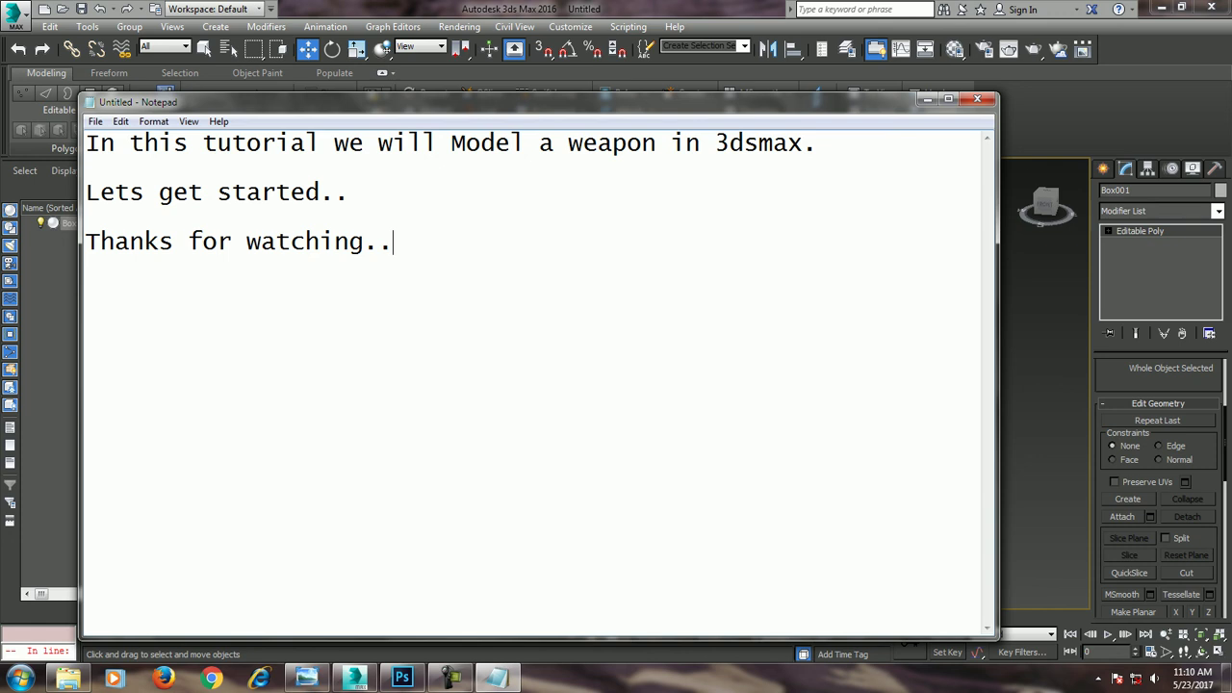